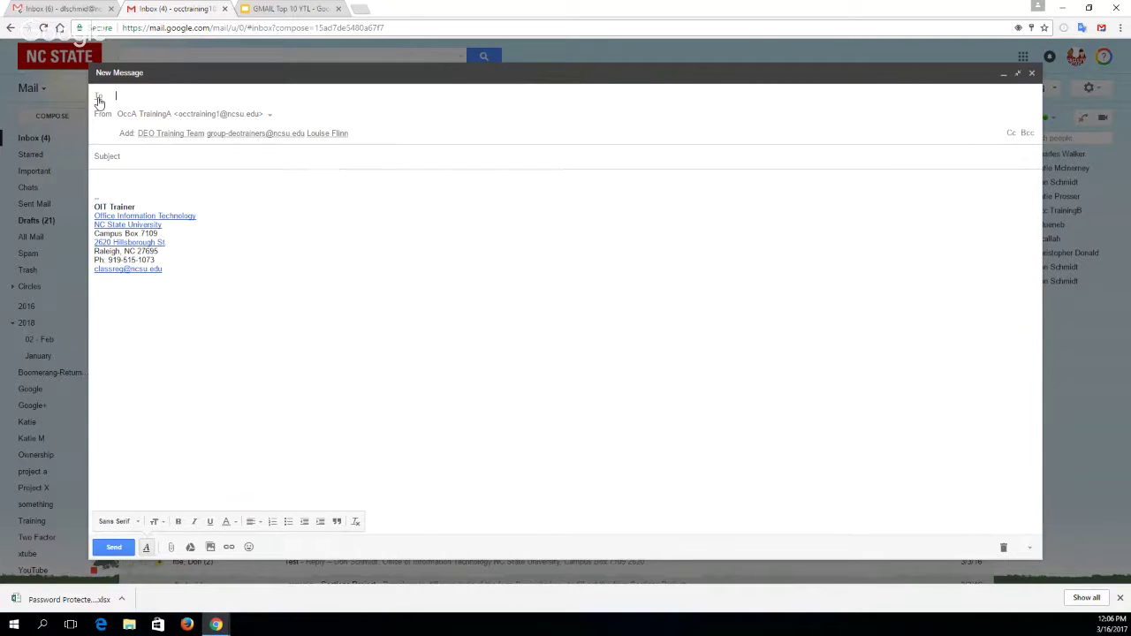
- Open the recipient contact picker, search it by the first recipient's first name, and select the first matching contact
left_click(98, 98)
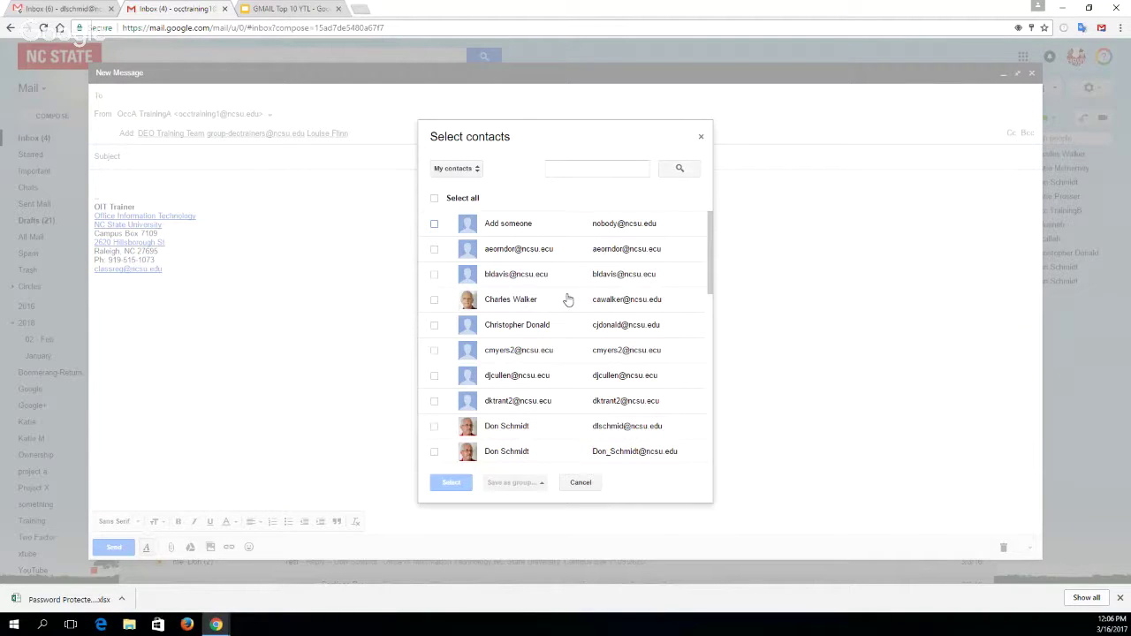
left_click(566, 167)
type("katie")
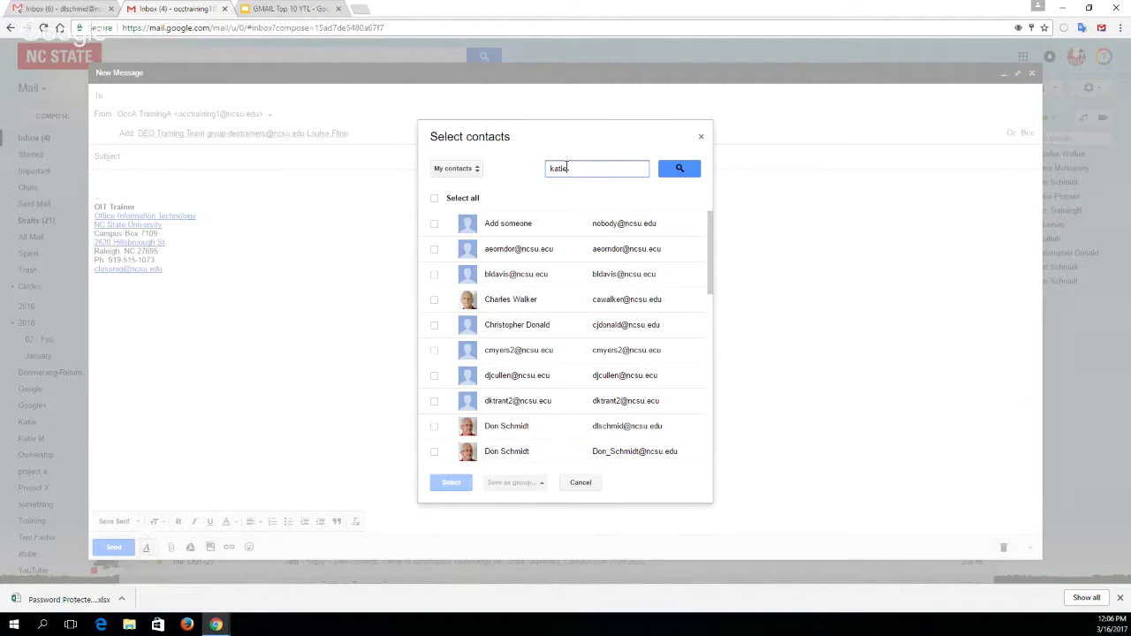
left_click(679, 169)
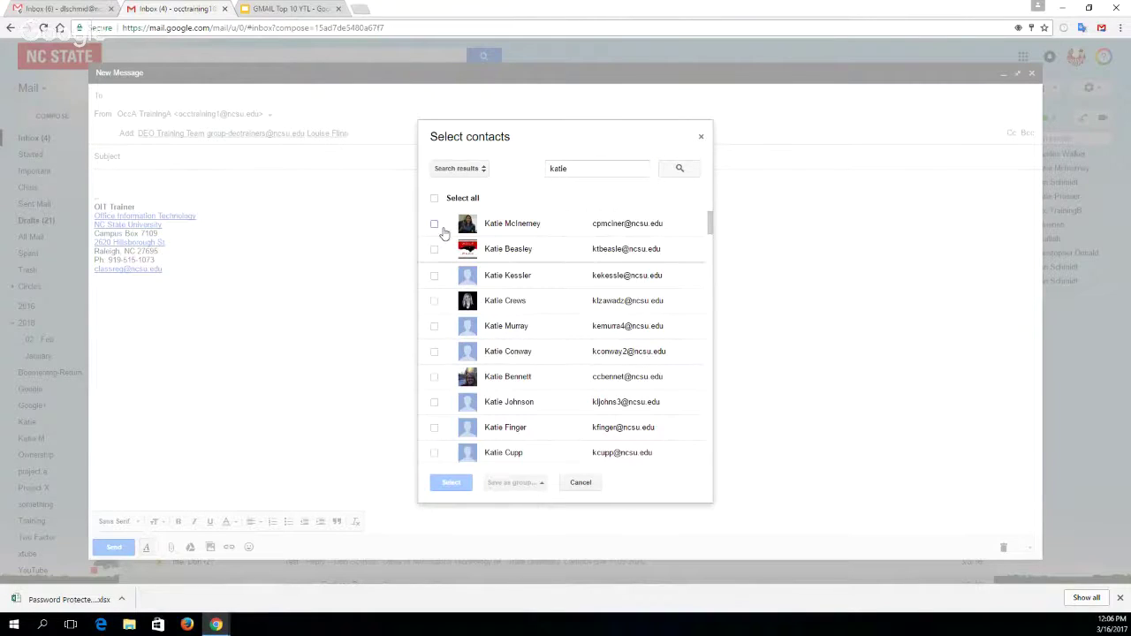
left_click(433, 226)
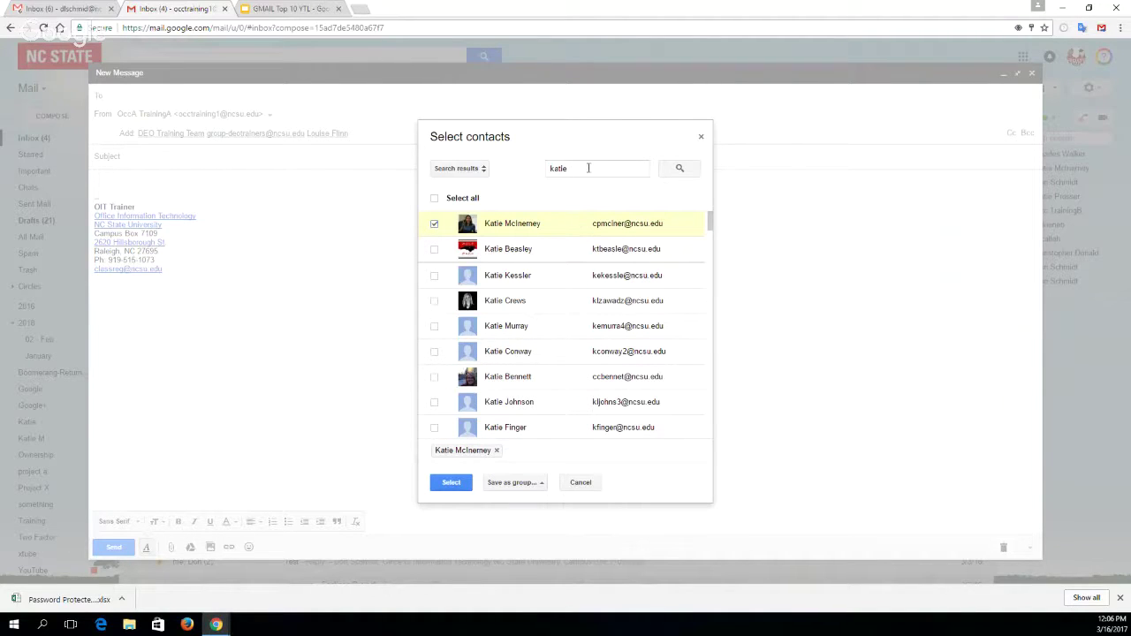
- Search for a second recipient by partial first name, select the first match, and add both contacts to the To field
left_click_drag(579, 168, 546, 170)
type("l")
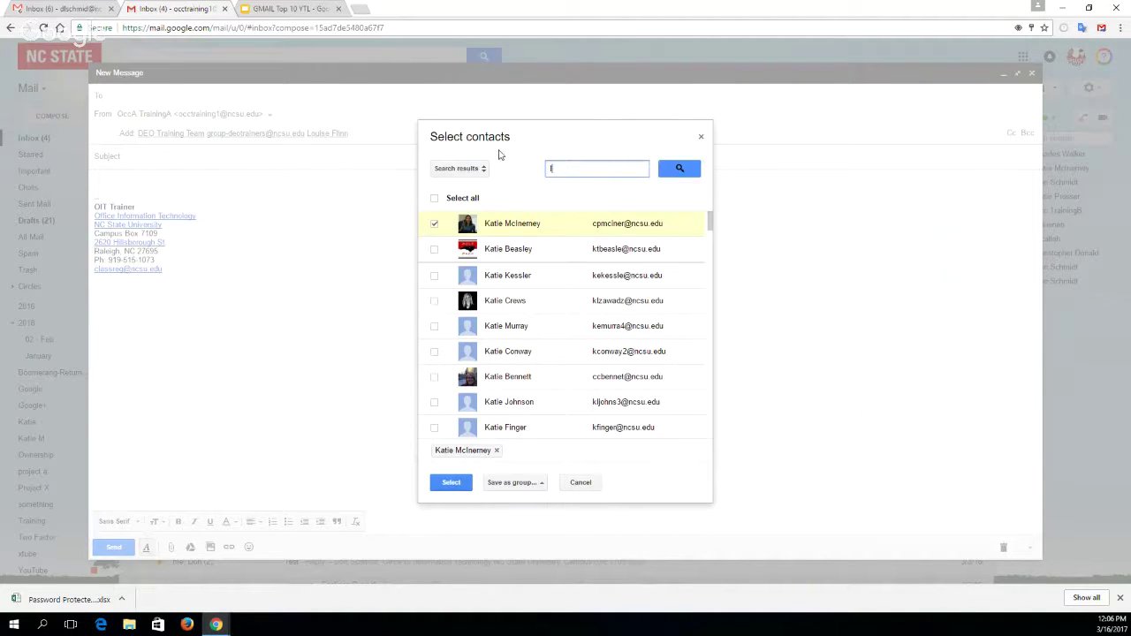
type("ouis")
left_click(673, 172)
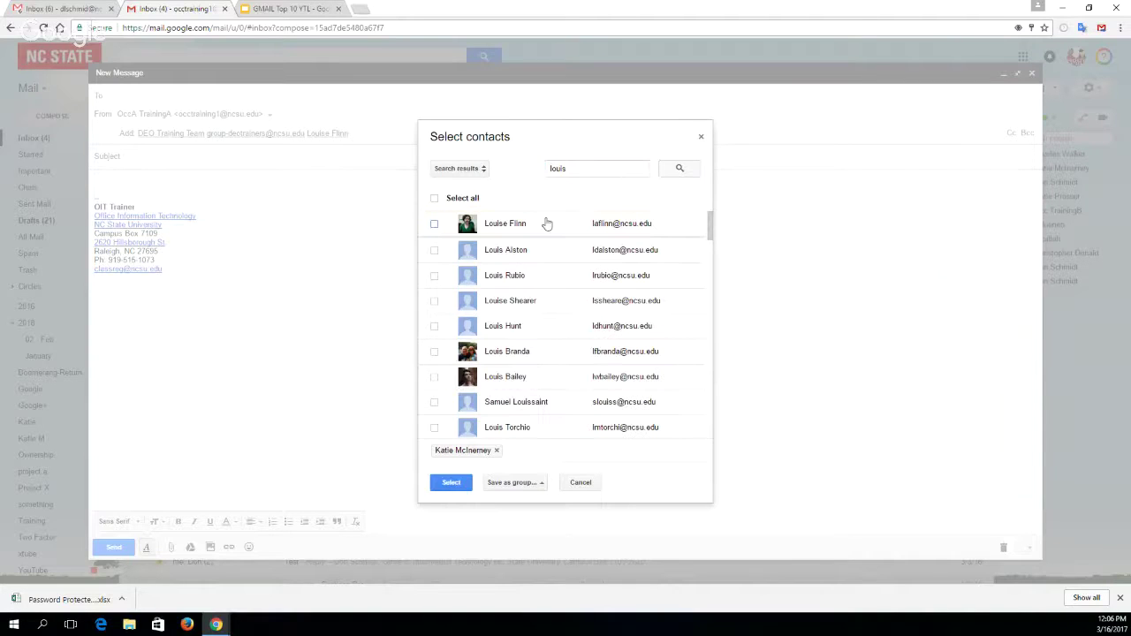
left_click(435, 226)
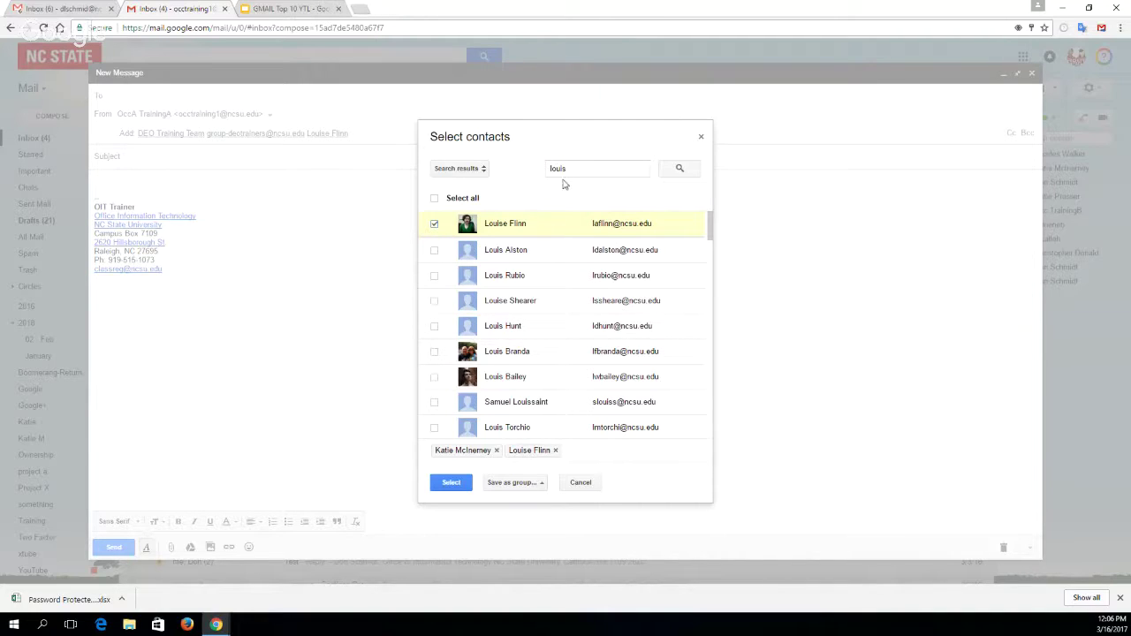
left_click(451, 484)
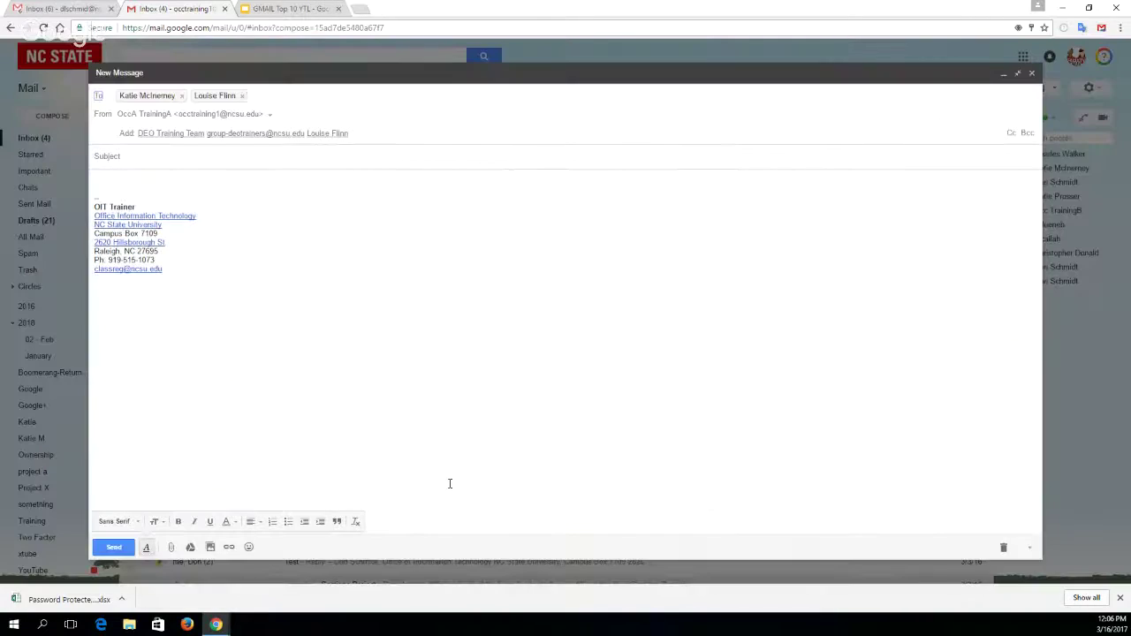
- Replace the second recipient with the first contact suggested for another first name, and clear all recipients from the To field
left_click(241, 96)
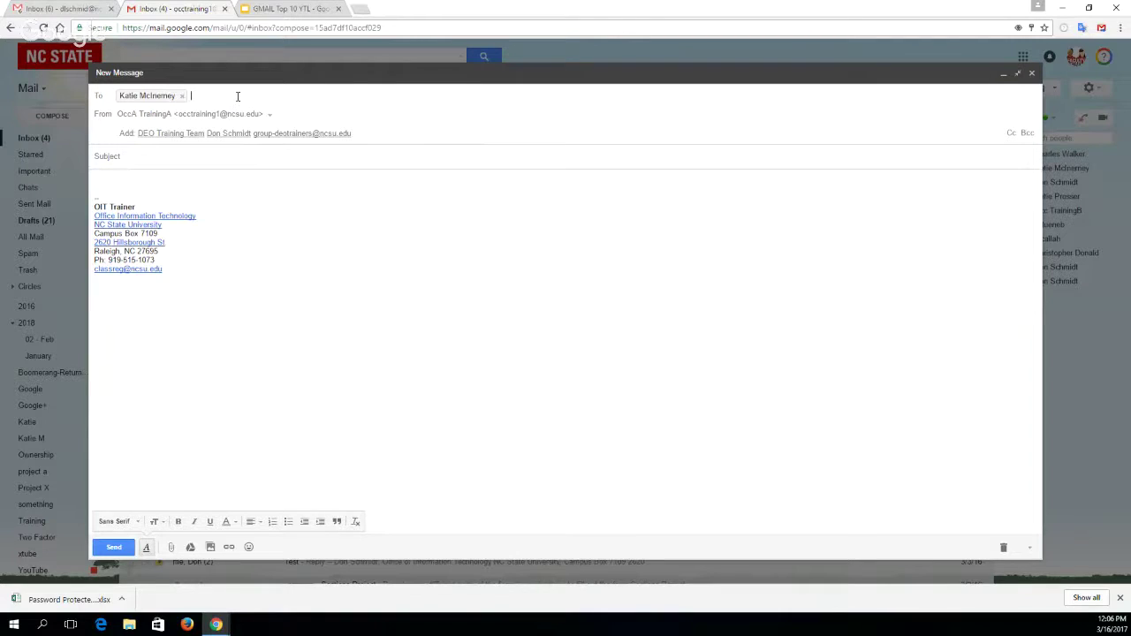
type("don")
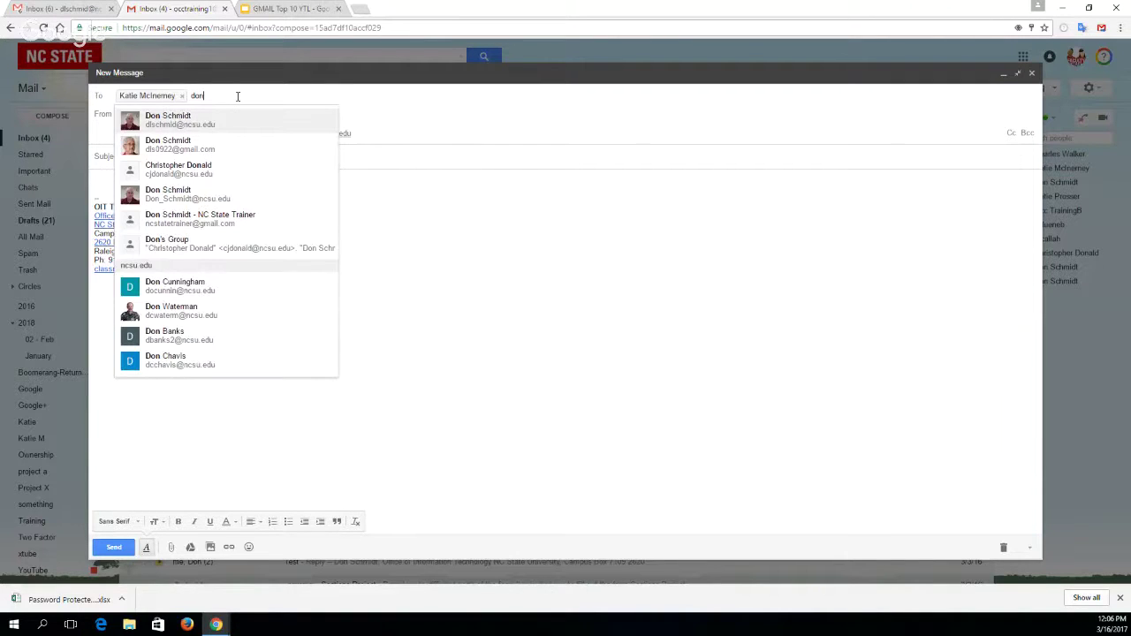
left_click(158, 122)
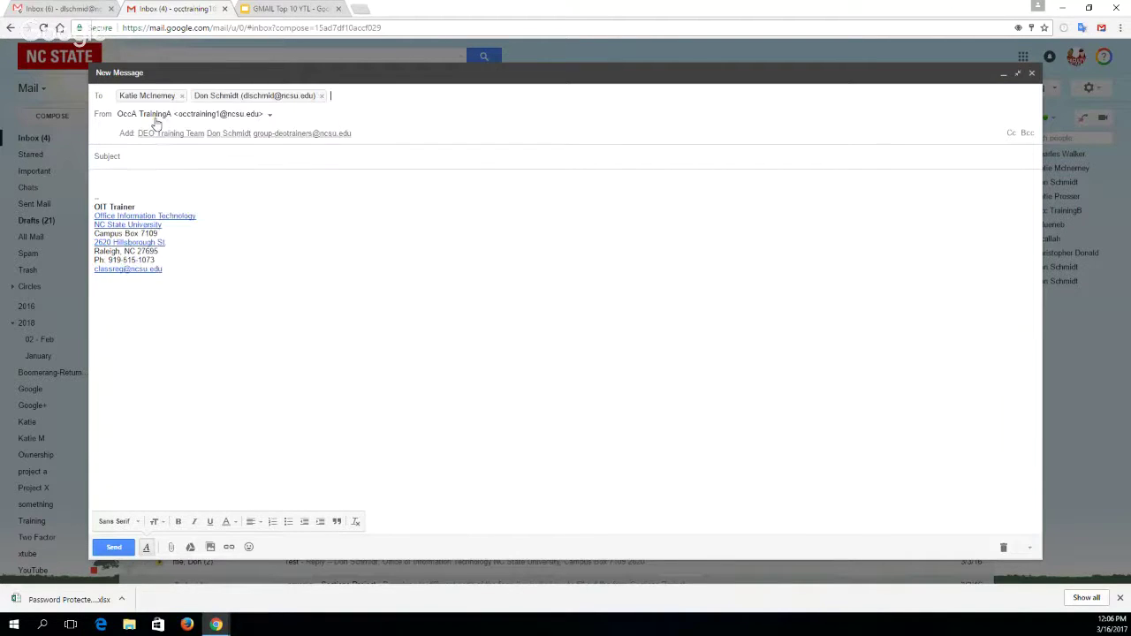
left_click(320, 96)
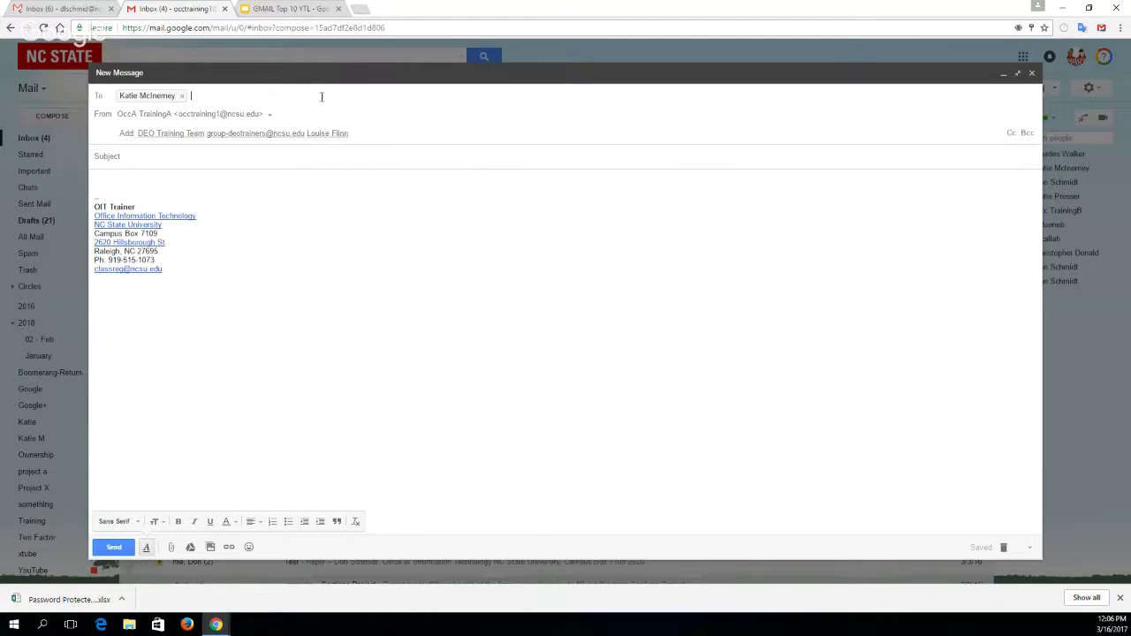
left_click(181, 97)
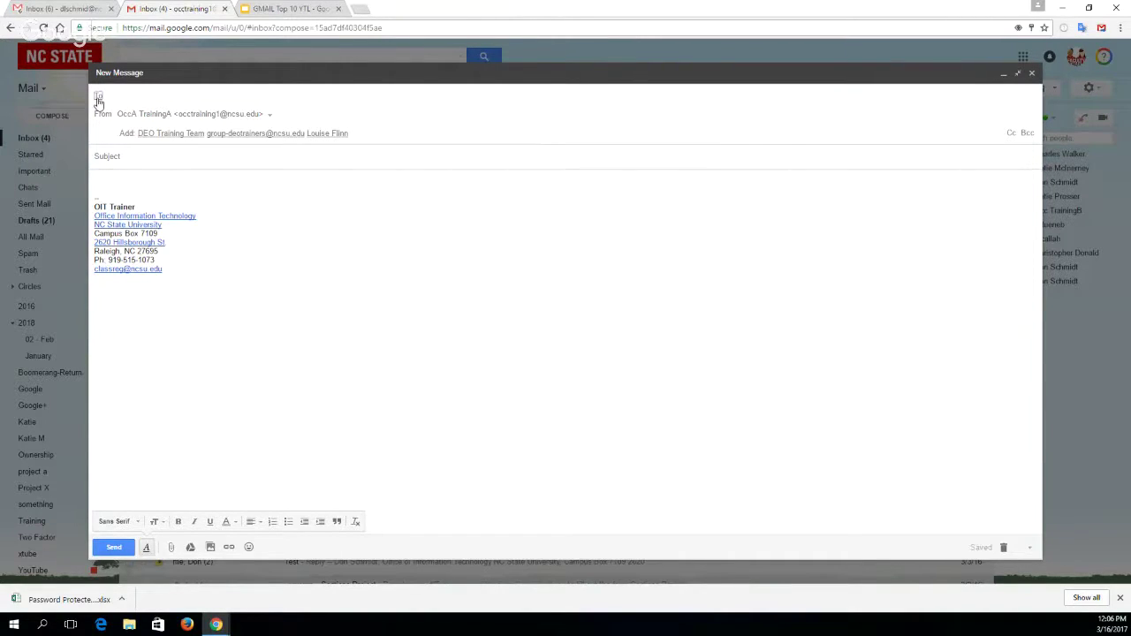
- Reopen the recipient contact picker and switch its contact list to Directory
left_click(98, 98)
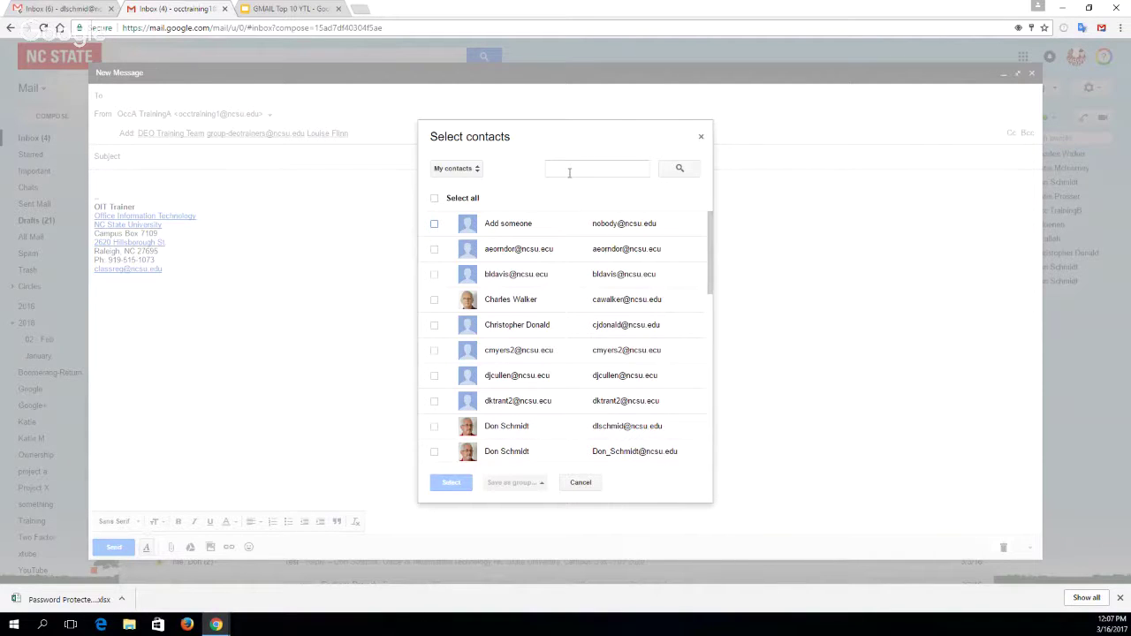
left_click(476, 171)
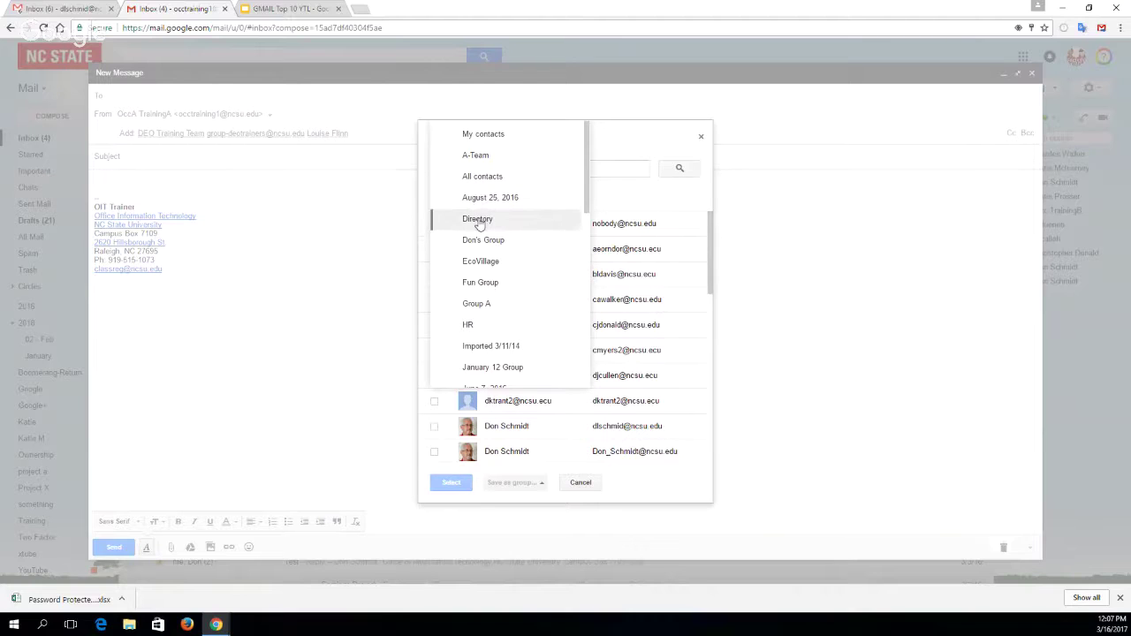
left_click(624, 151)
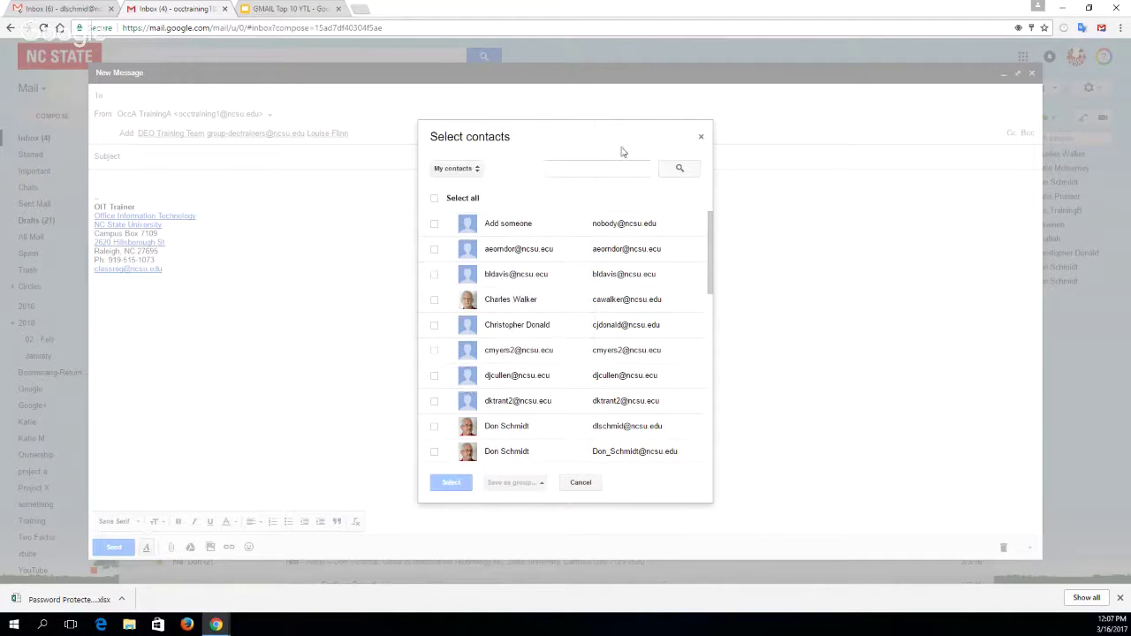
left_click(480, 170)
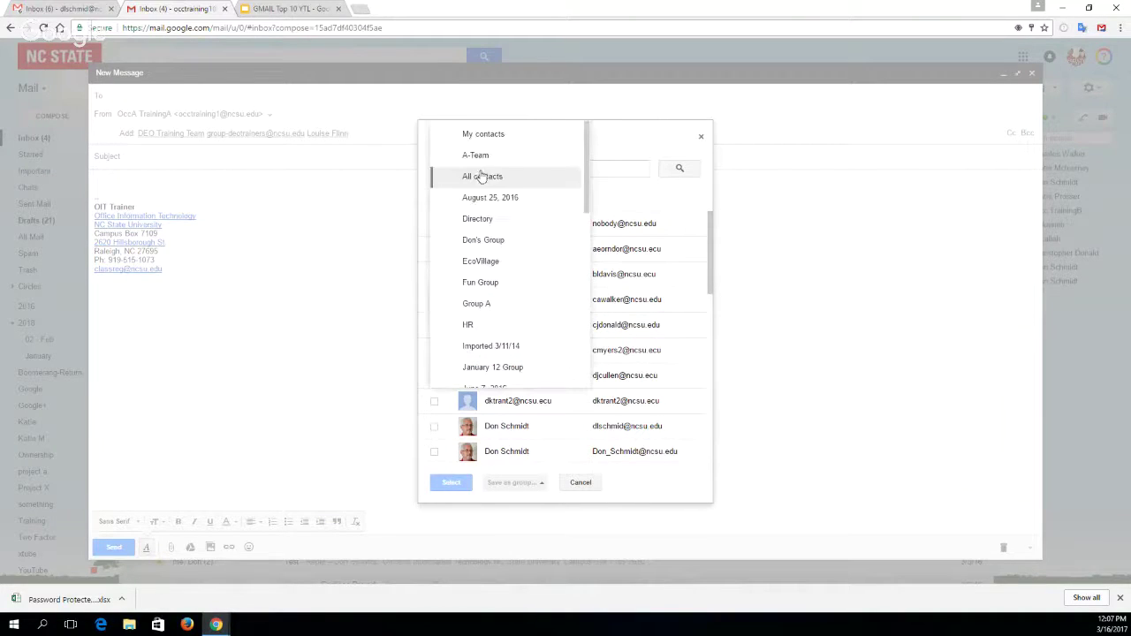
left_click(477, 225)
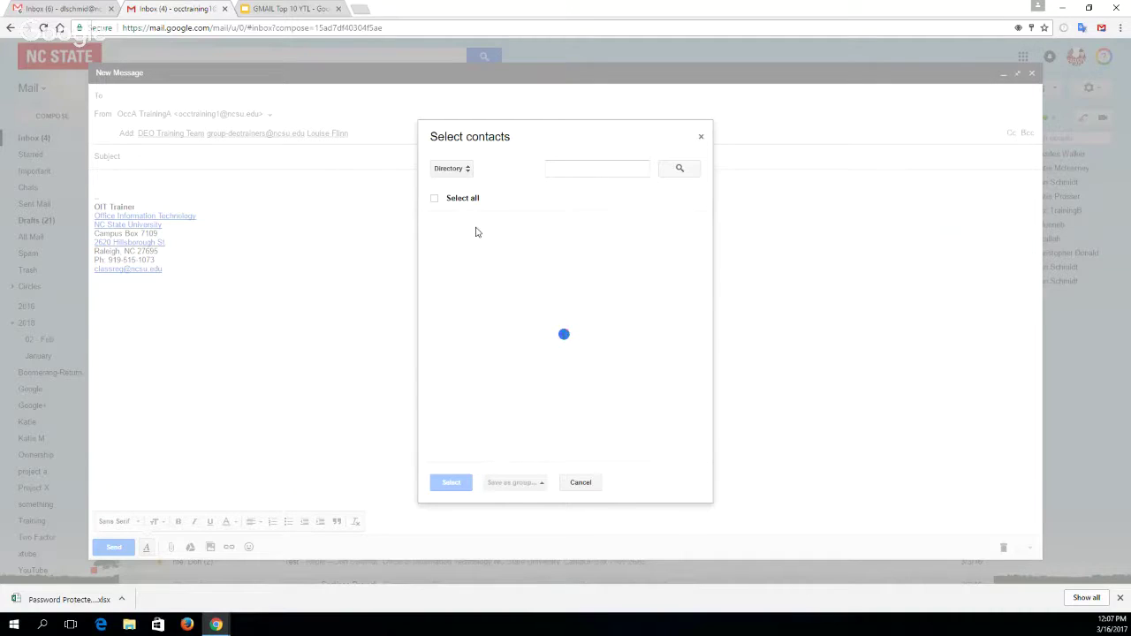
- Search by the first recipient's first name, select the first matching contact, and look through the other matches
left_click(584, 171)
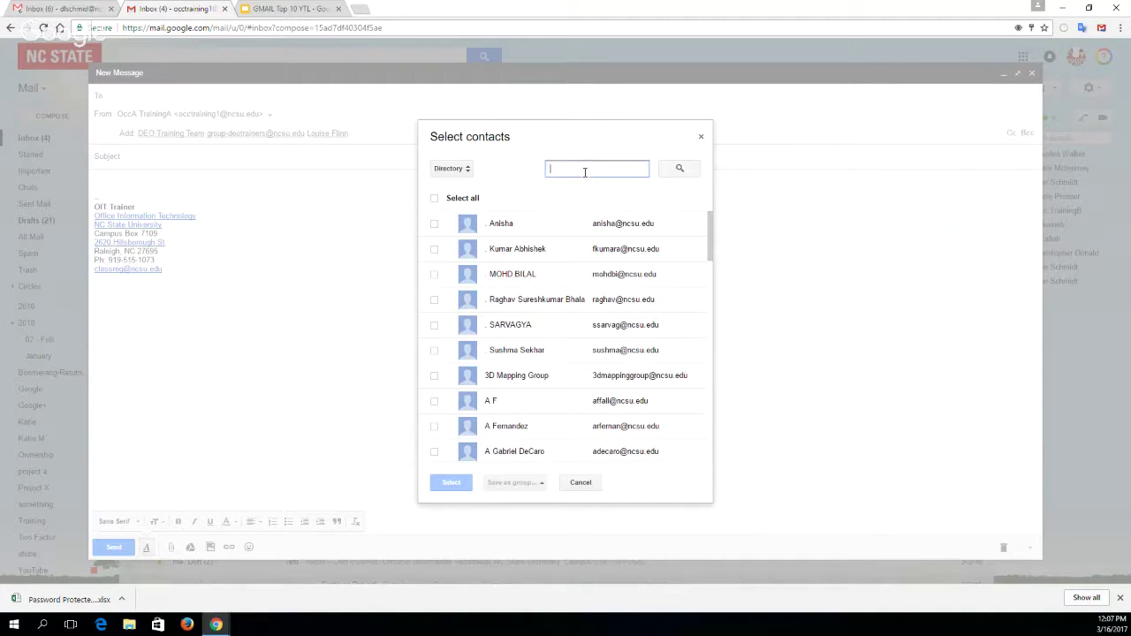
type("katie")
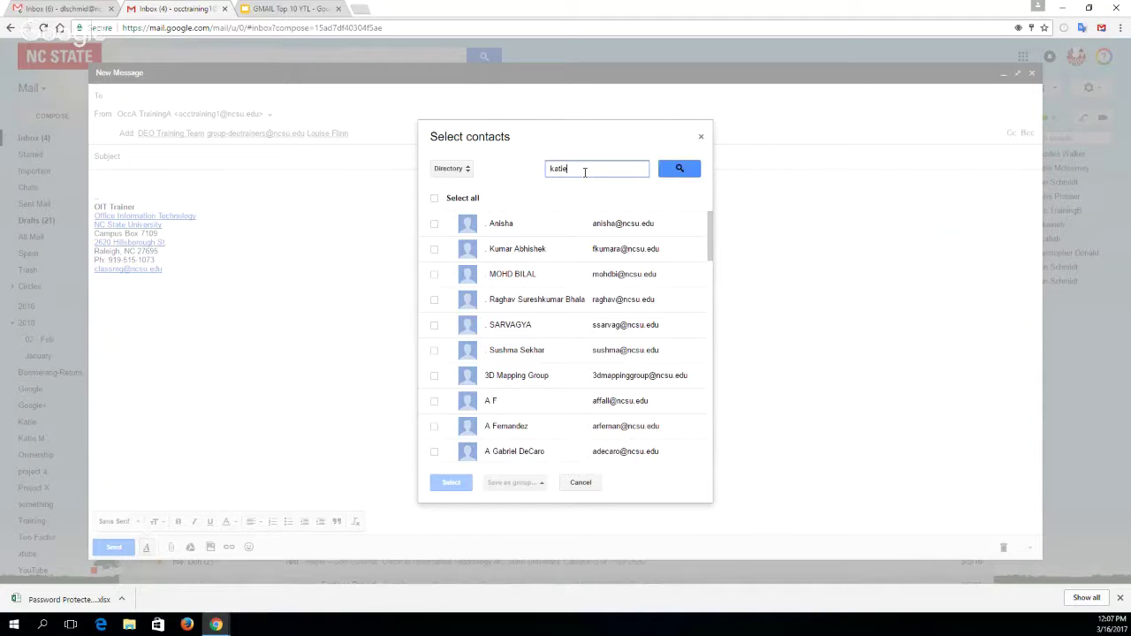
left_click(672, 175)
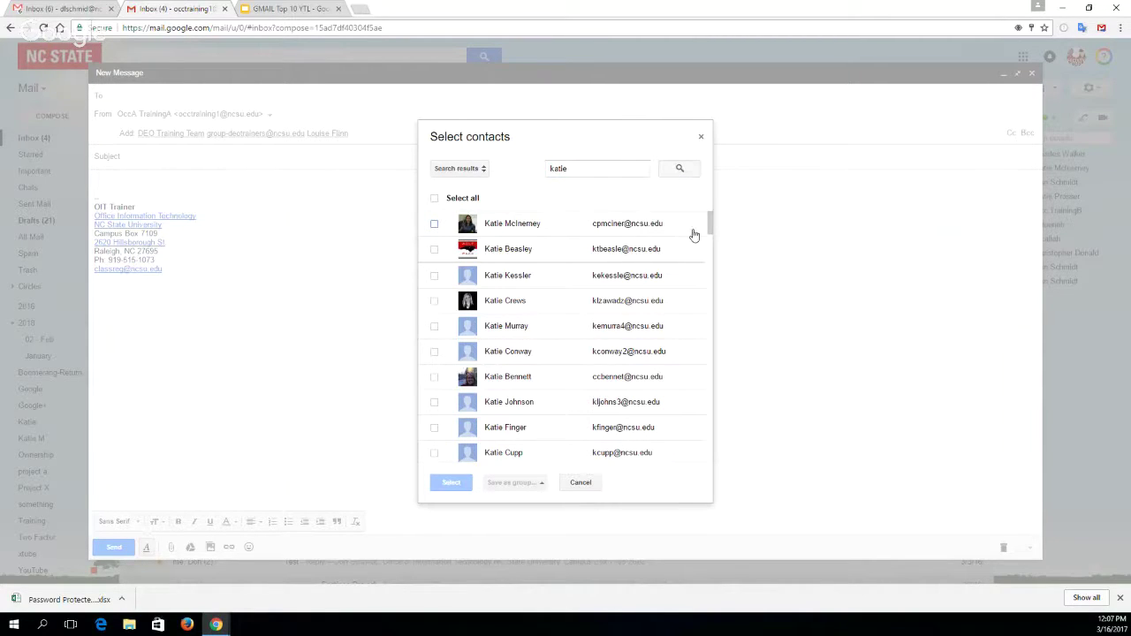
left_click(434, 224)
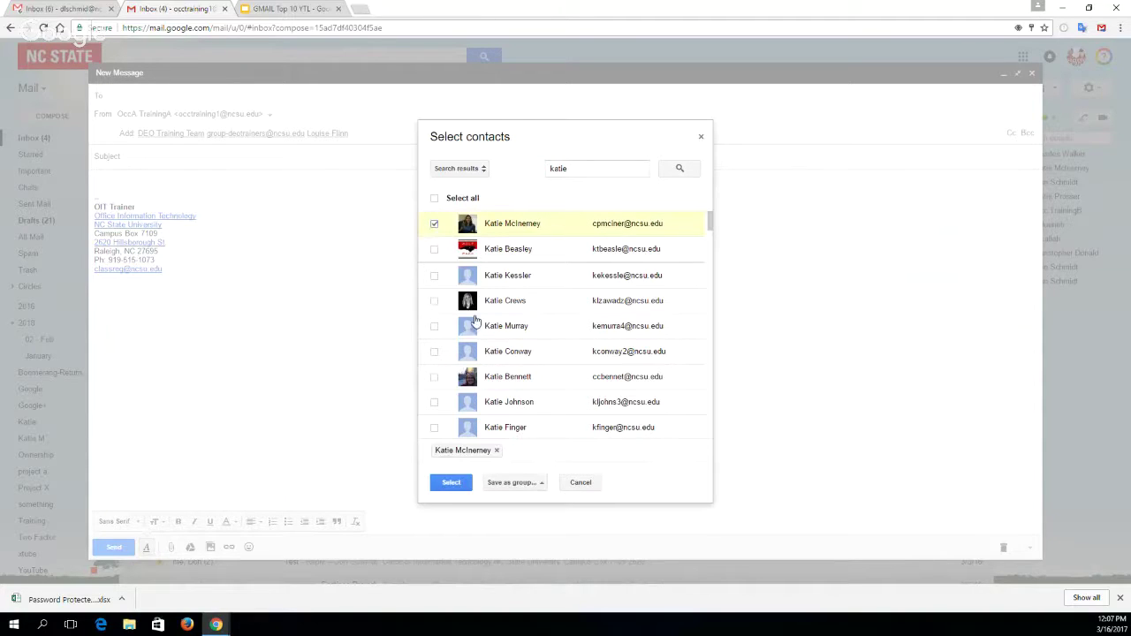
scroll(537, 371, "down", 3)
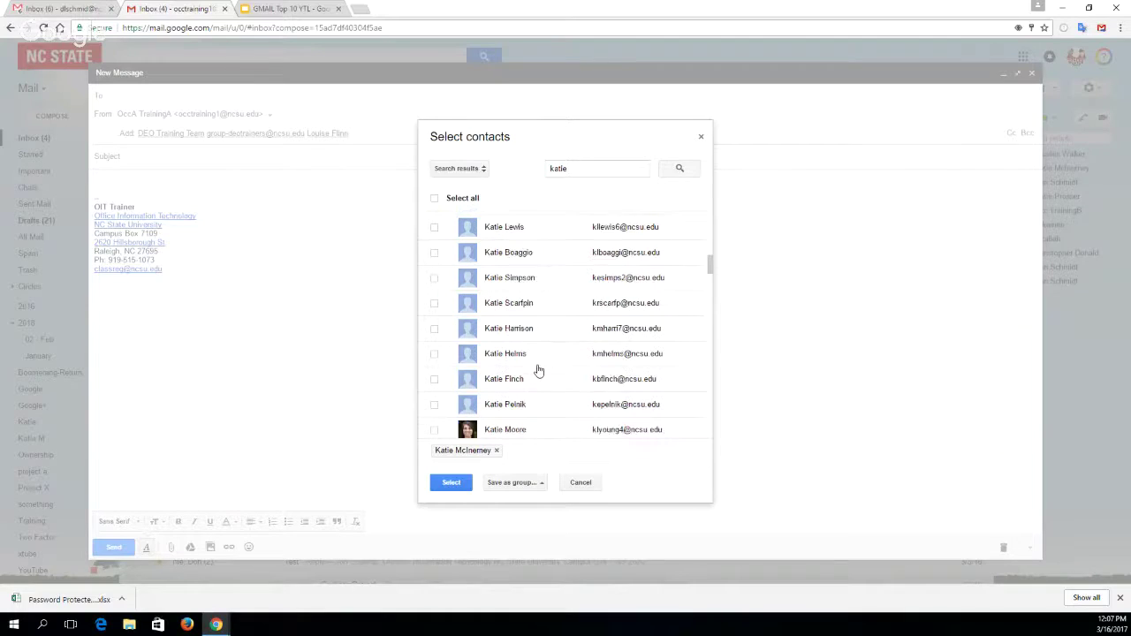
scroll(537, 371, "up", 3)
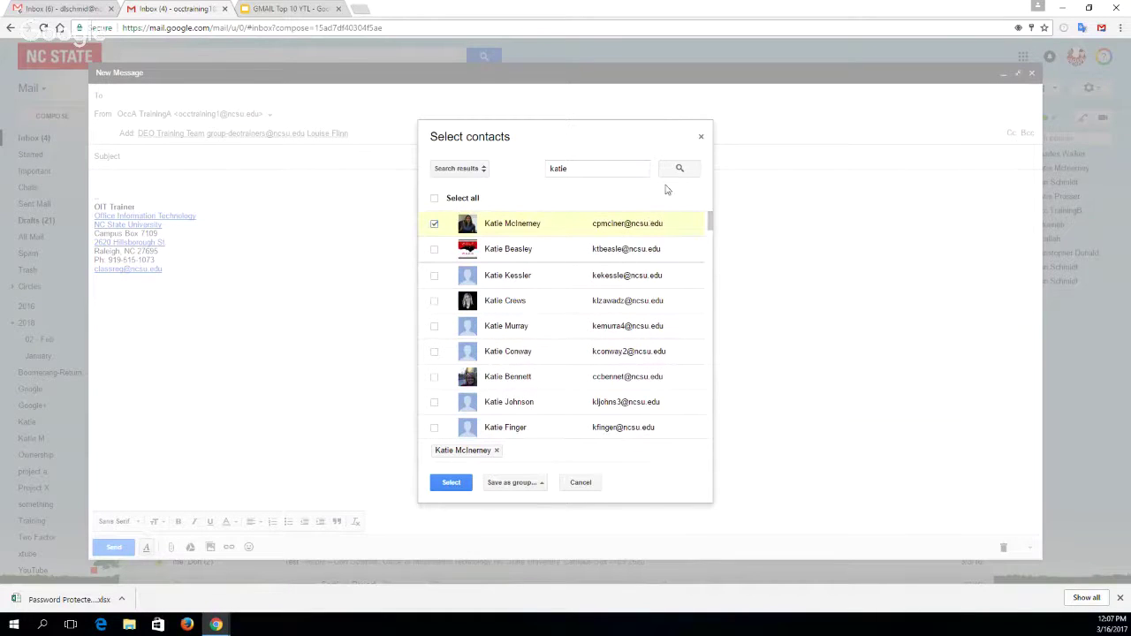
- Search for the second recipient by partial first name, select the first match, and insert both contacts as message recipients
double_click(558, 170)
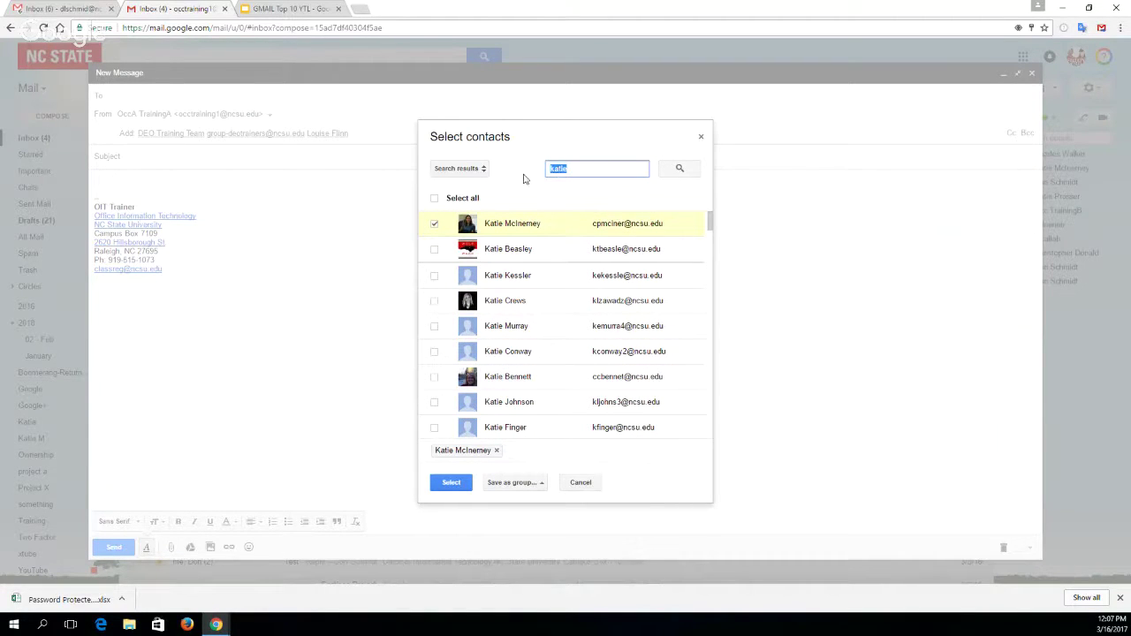
type("louis")
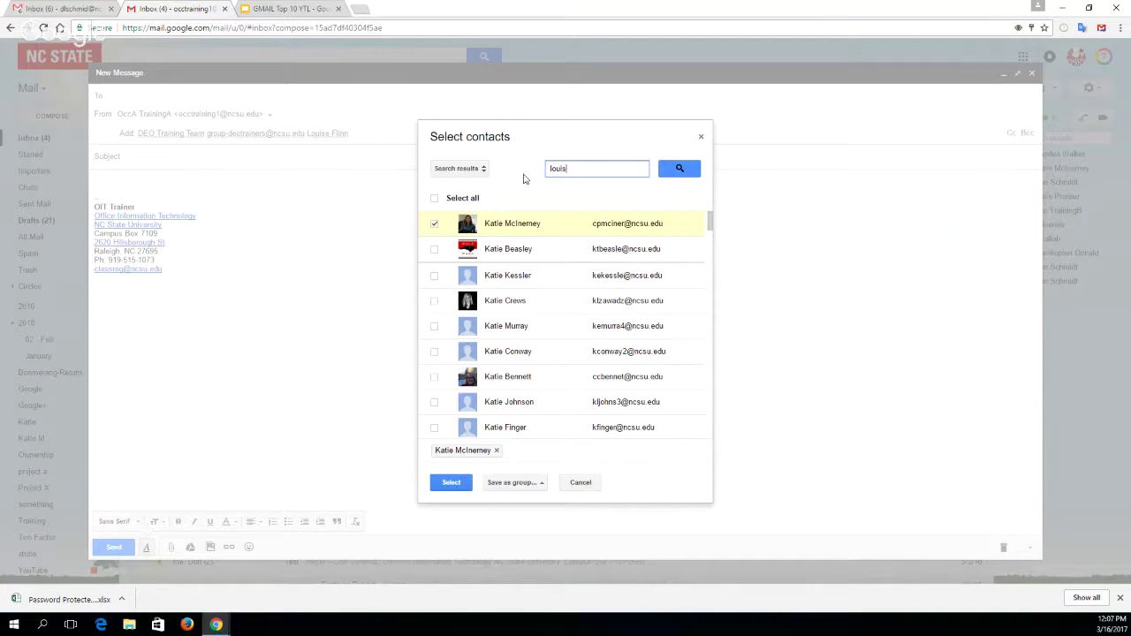
left_click(678, 168)
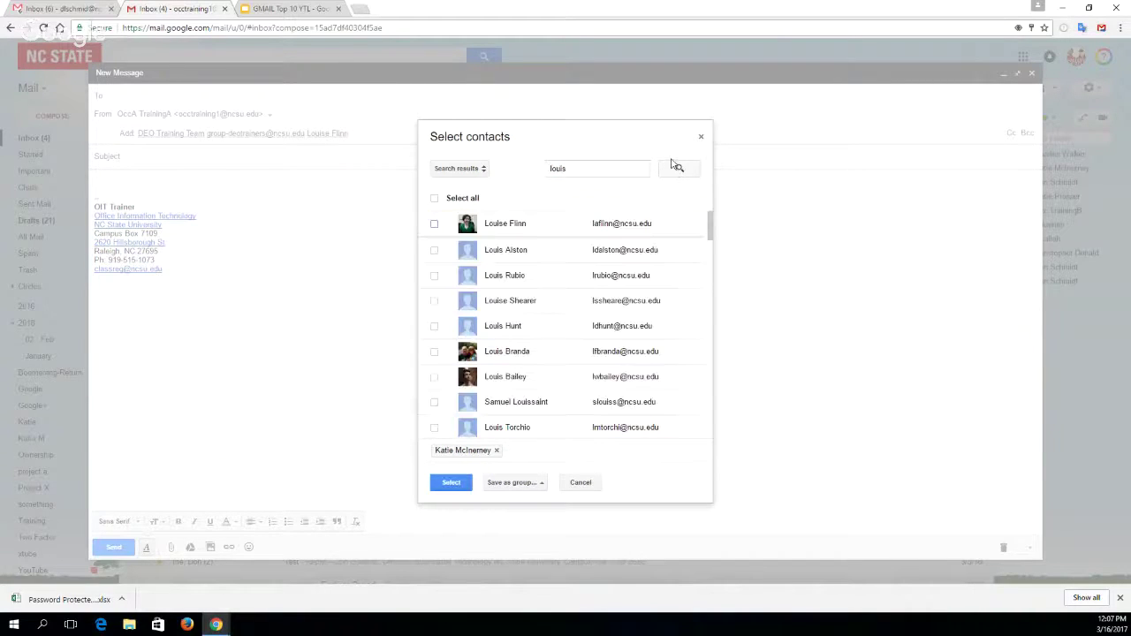
left_click(434, 224)
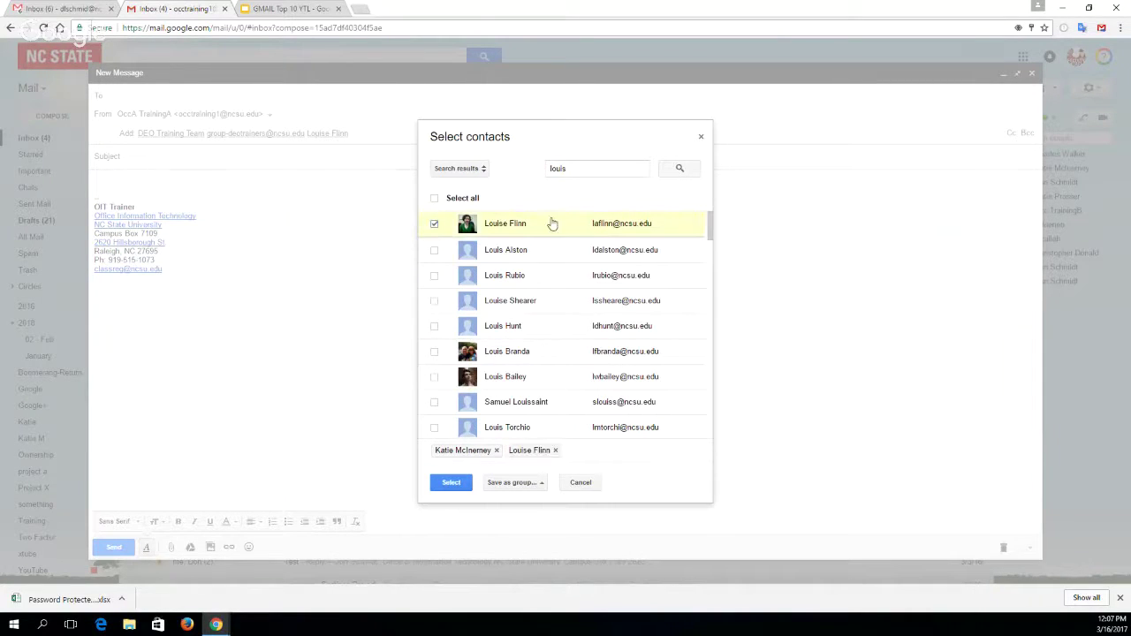
left_click(451, 483)
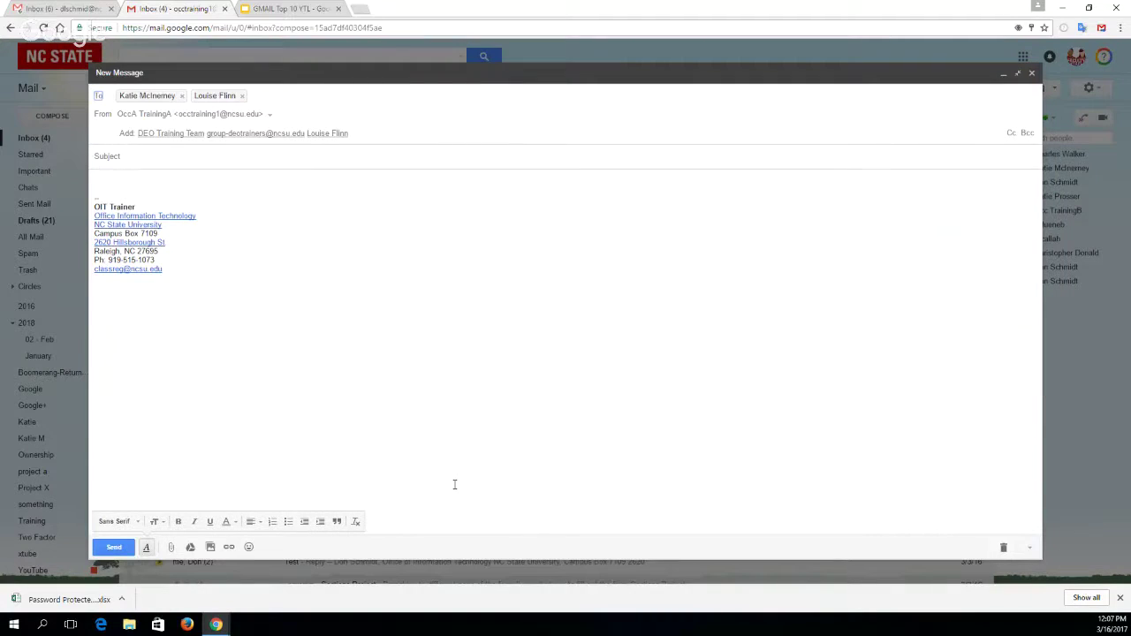
- Remove both recipients from the To field of the new message
left_click(241, 95)
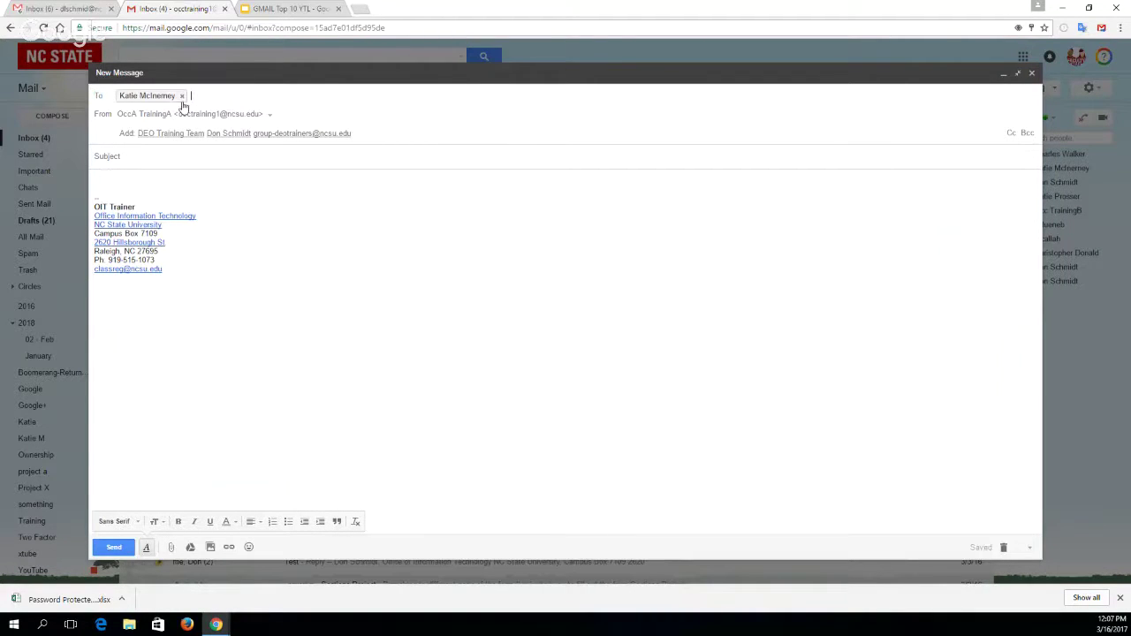
left_click(182, 96)
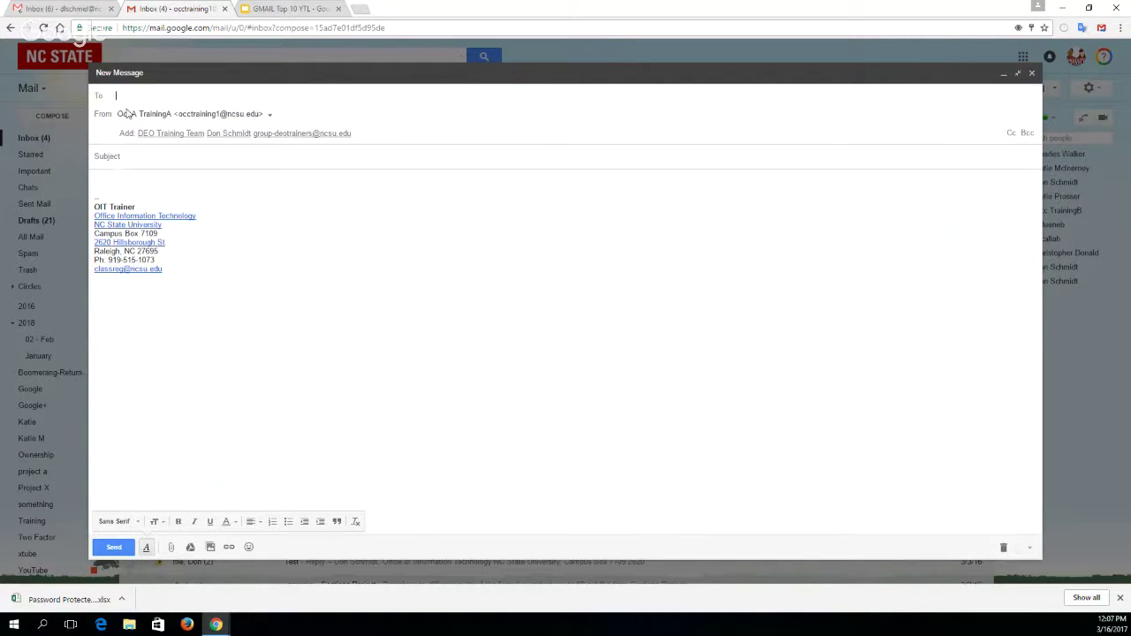
- Open the contact picker again, search by the first three letters of the recipient's first name, and select the first match
left_click(98, 97)
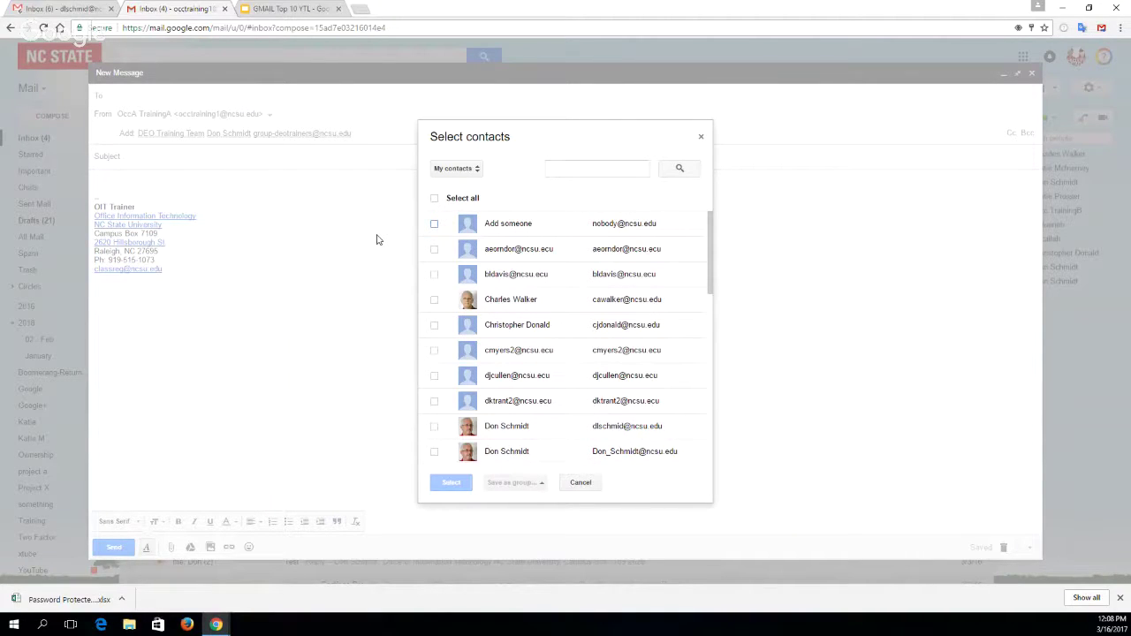
left_click(598, 169)
type("kat")
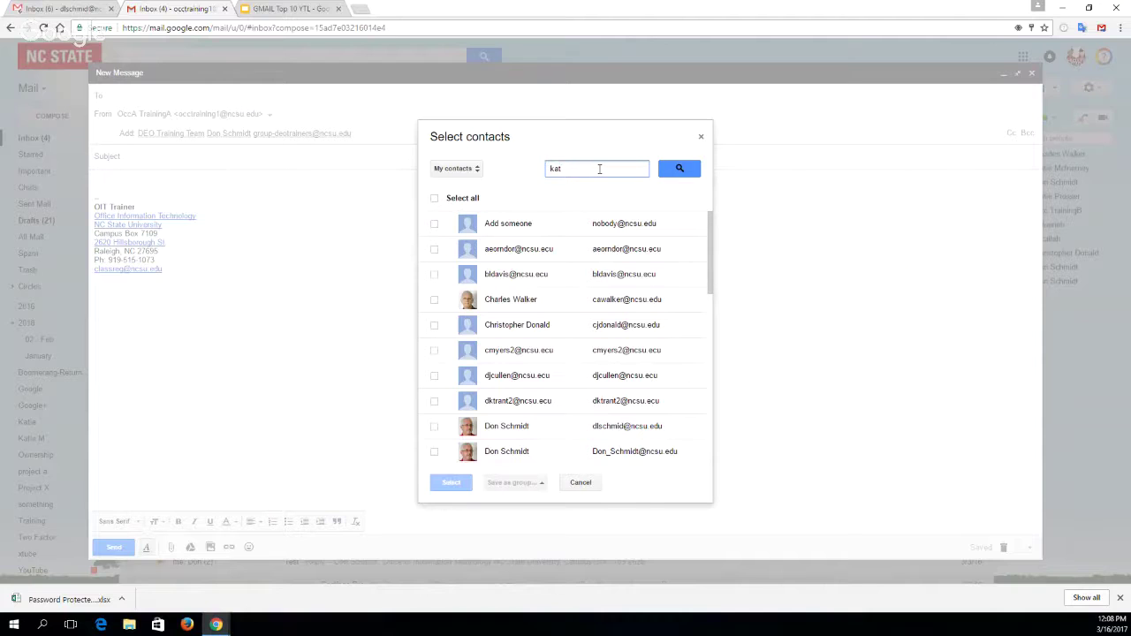
left_click(673, 172)
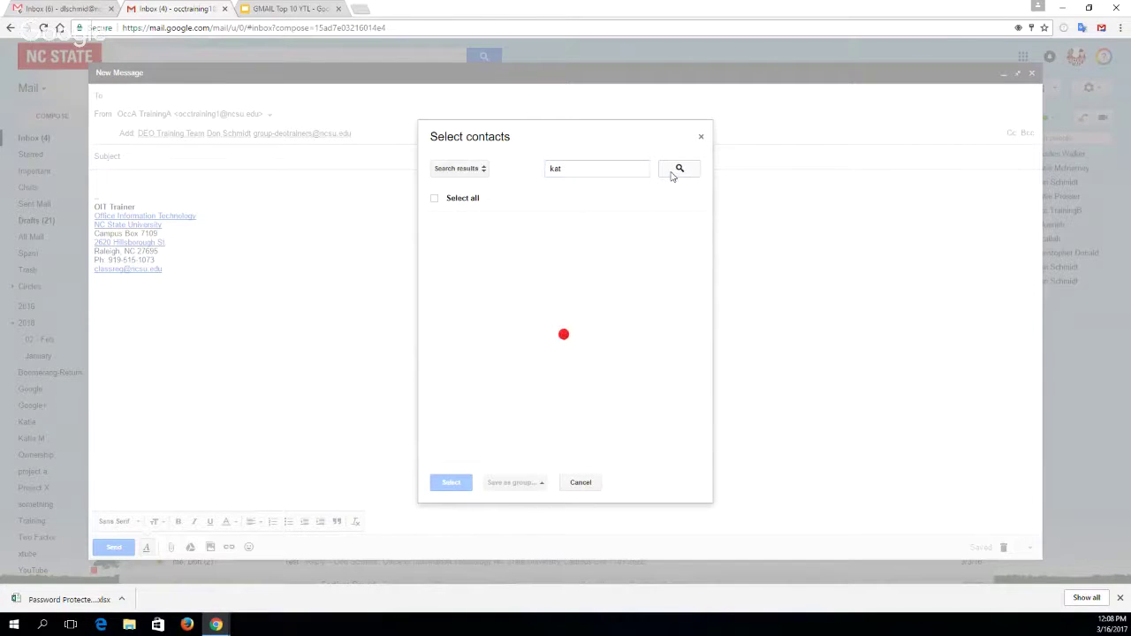
left_click(538, 226)
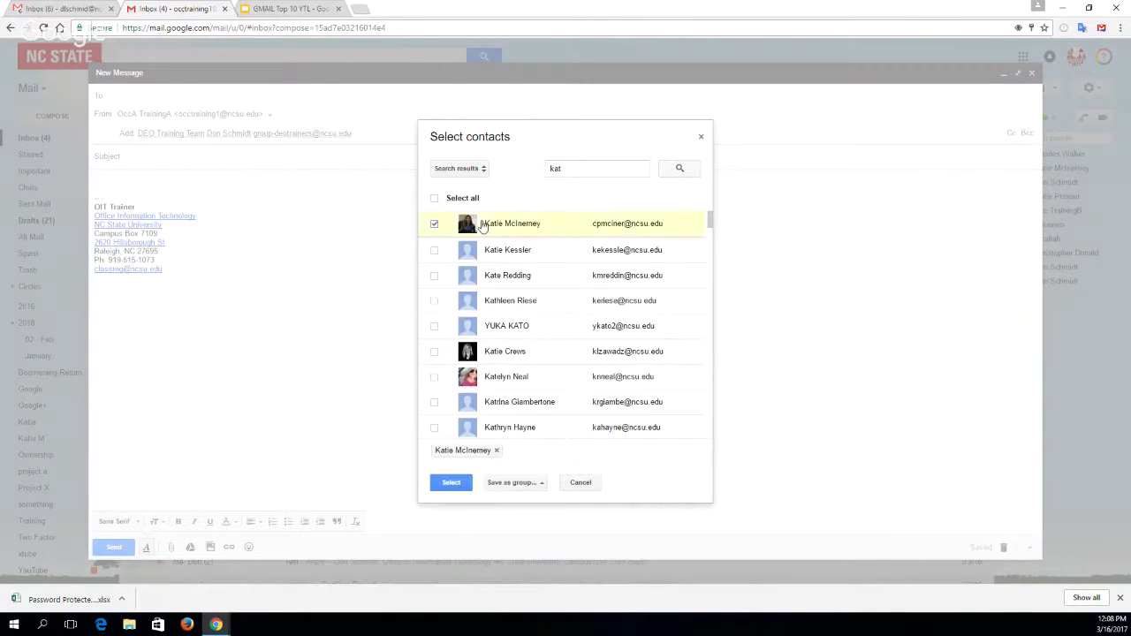
- Search the contacts by the second recipient's first name and add the first match to the selection
double_click(550, 169)
key("BackSpace")
type("louise")
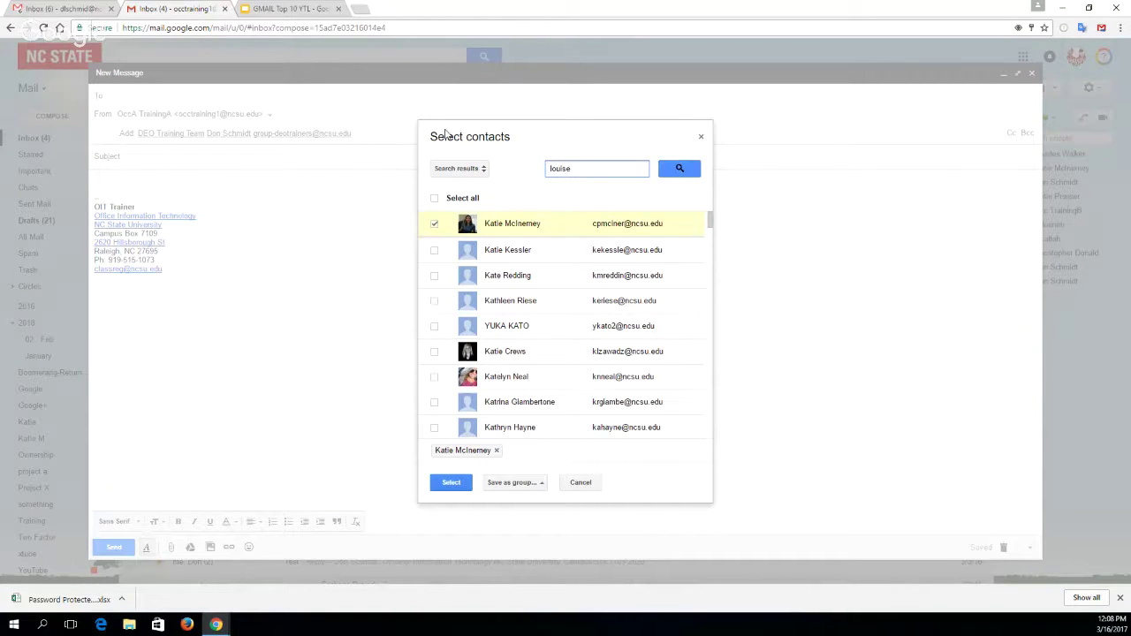
left_click(676, 173)
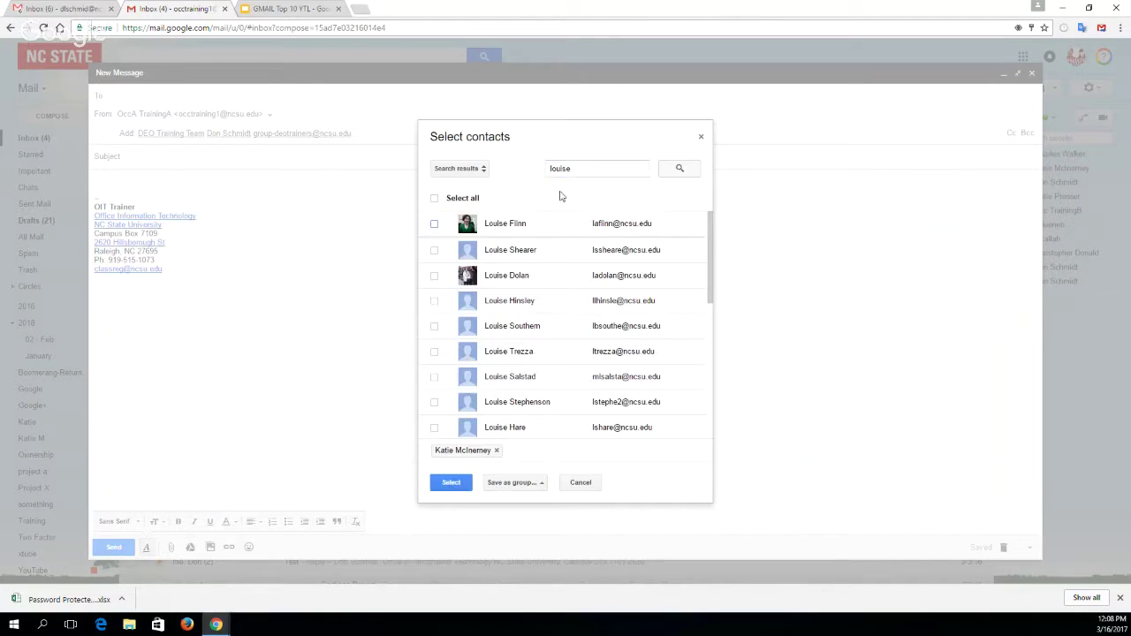
left_click(433, 224)
- Save the two selected contacts as a group named Team 2 and insert them as message recipients
left_click(512, 482)
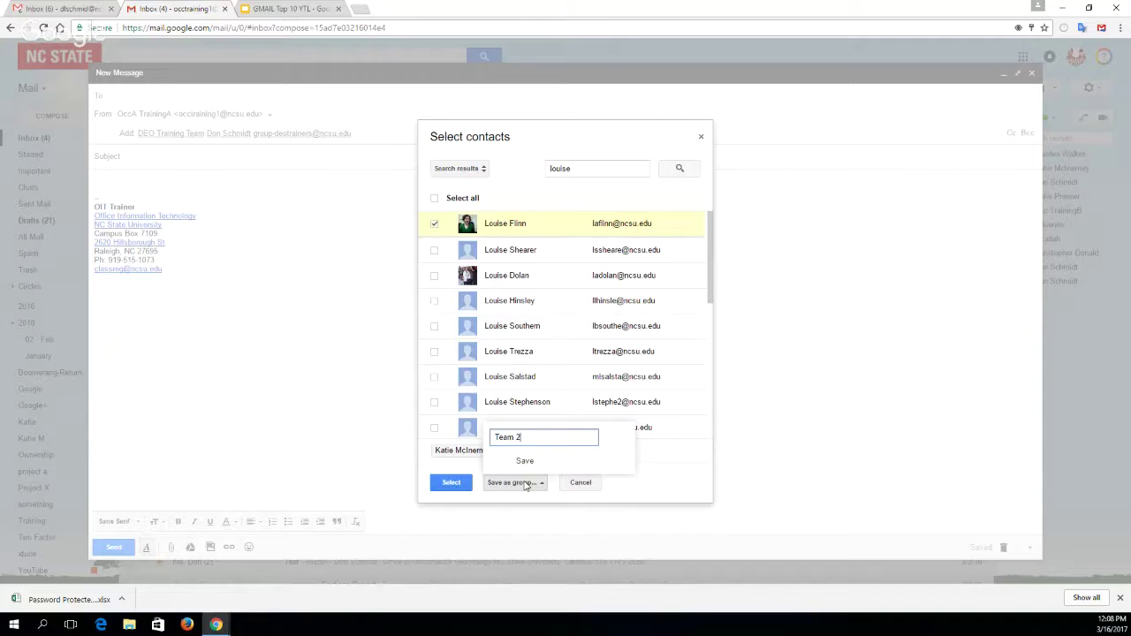
left_click(523, 483)
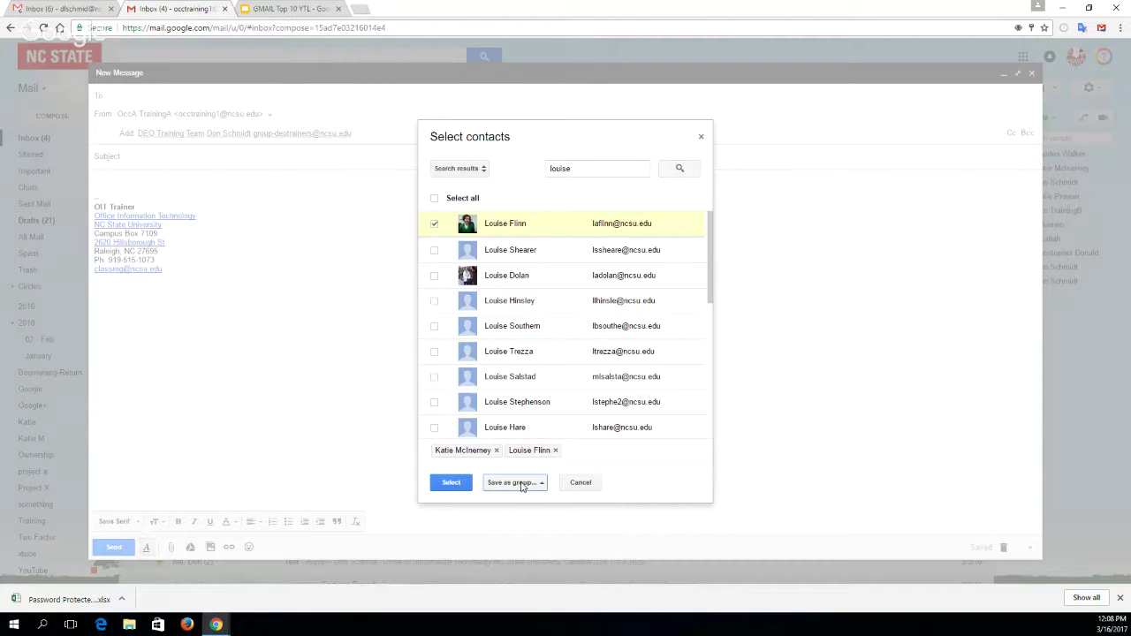
left_click(518, 486)
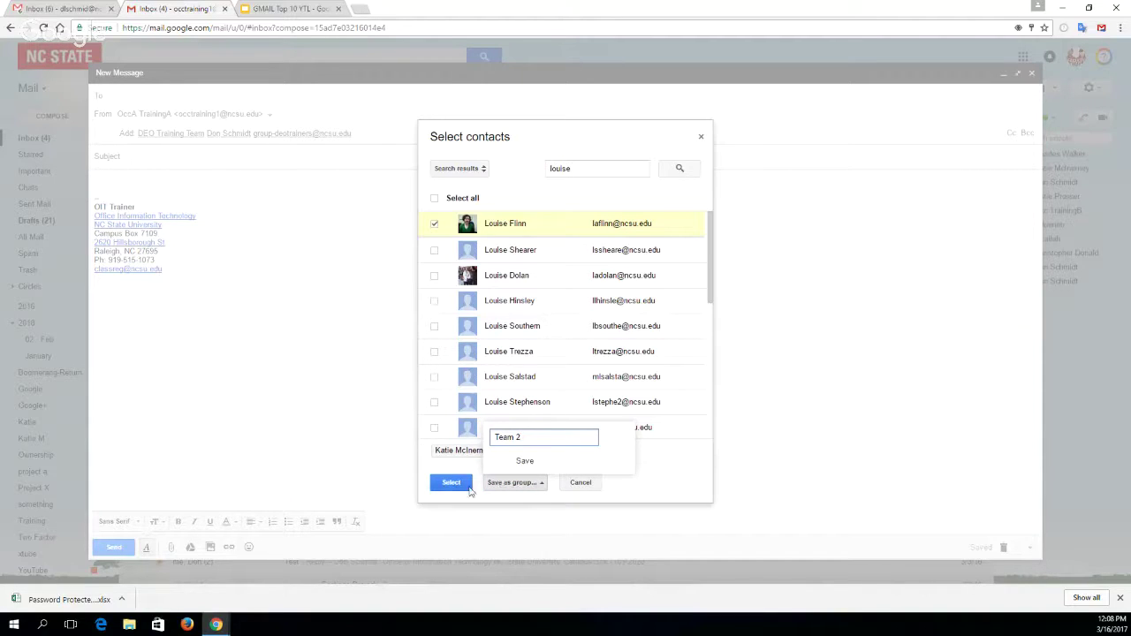
left_click(521, 461)
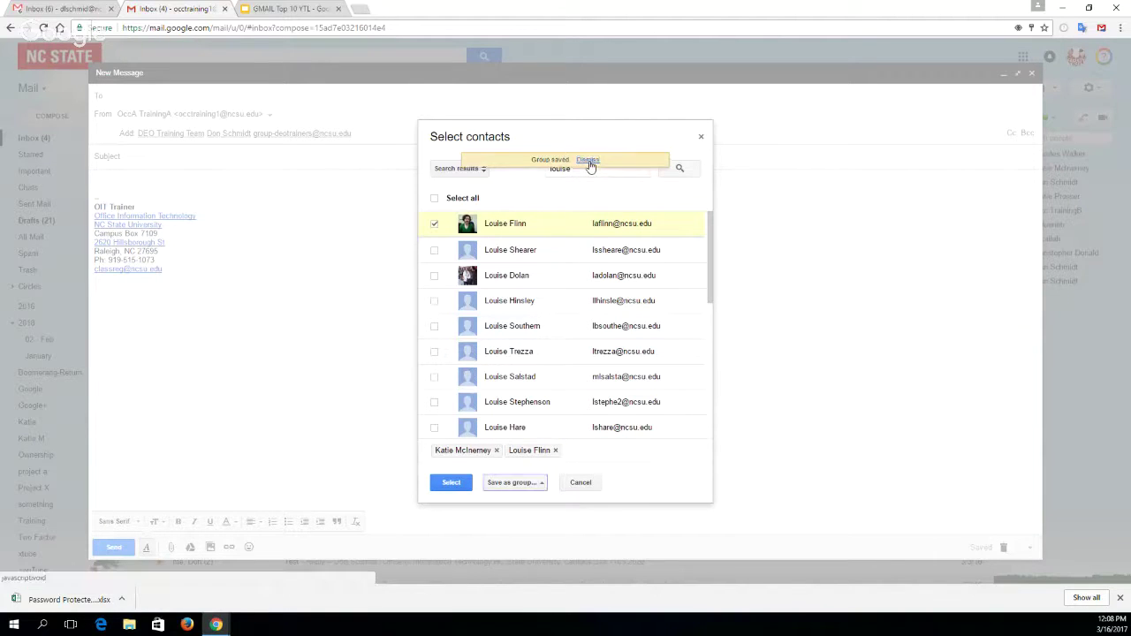
left_click(451, 483)
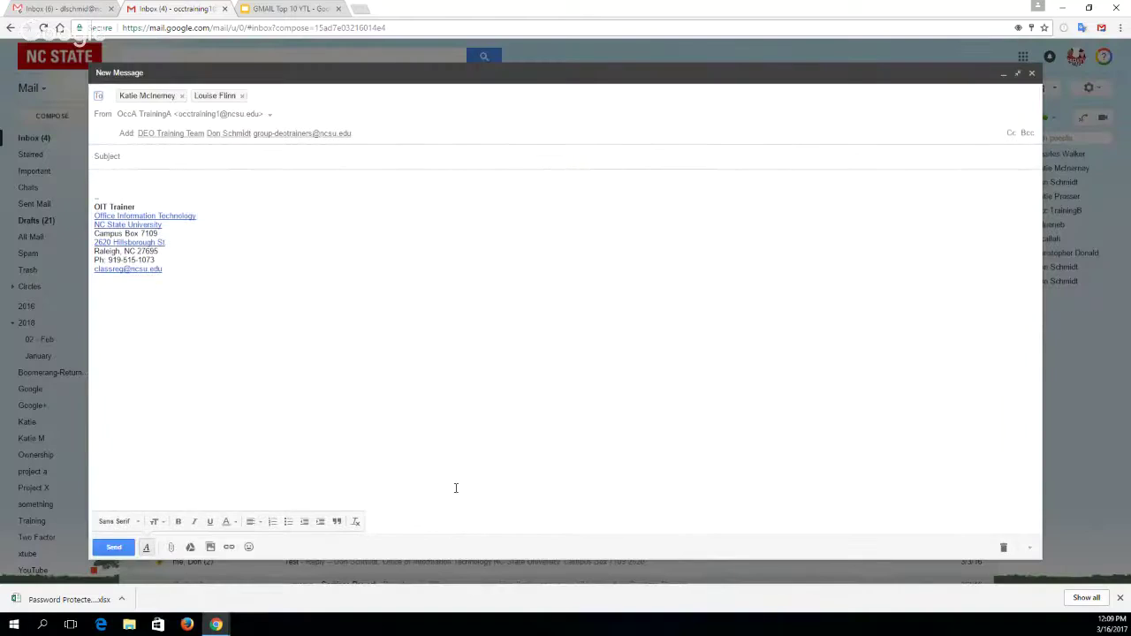
- Clear both recipients from the To field and address the message to the Team 2 group instead
left_click(241, 95)
left_click(179, 96)
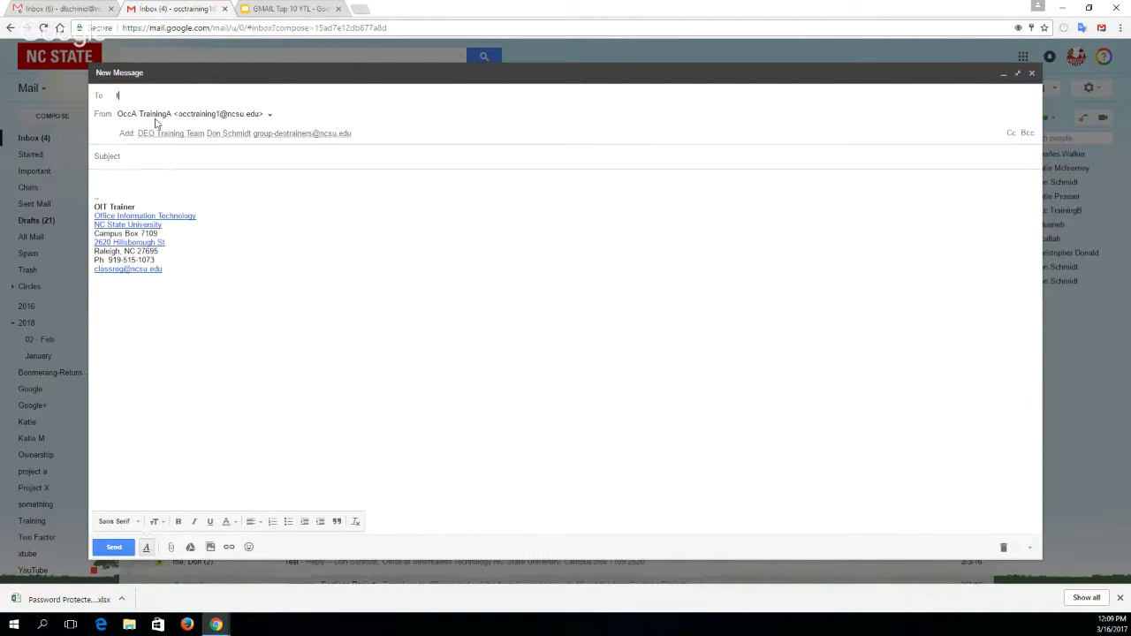
type("team 2")
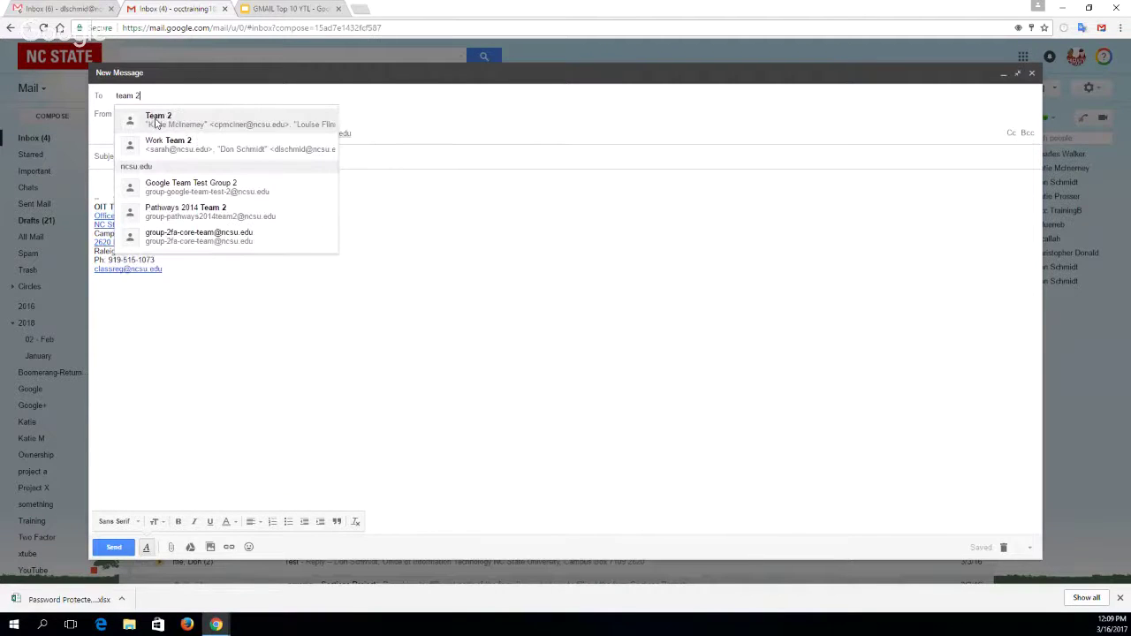
left_click(155, 123)
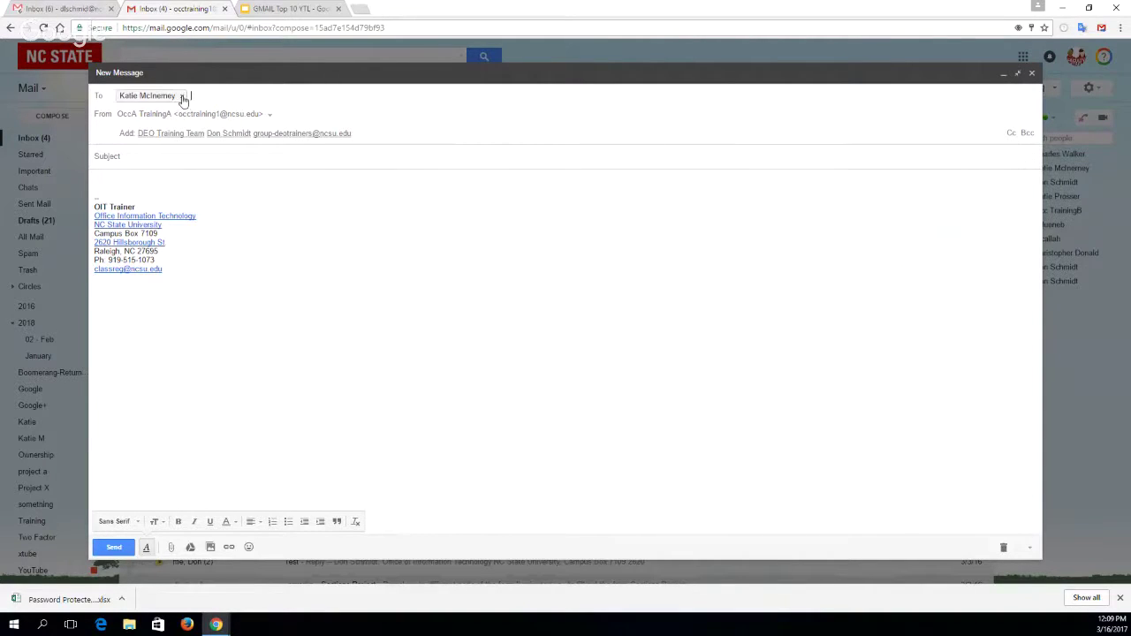
- Remove the group members from the To field and discard the draft message
left_click(181, 95)
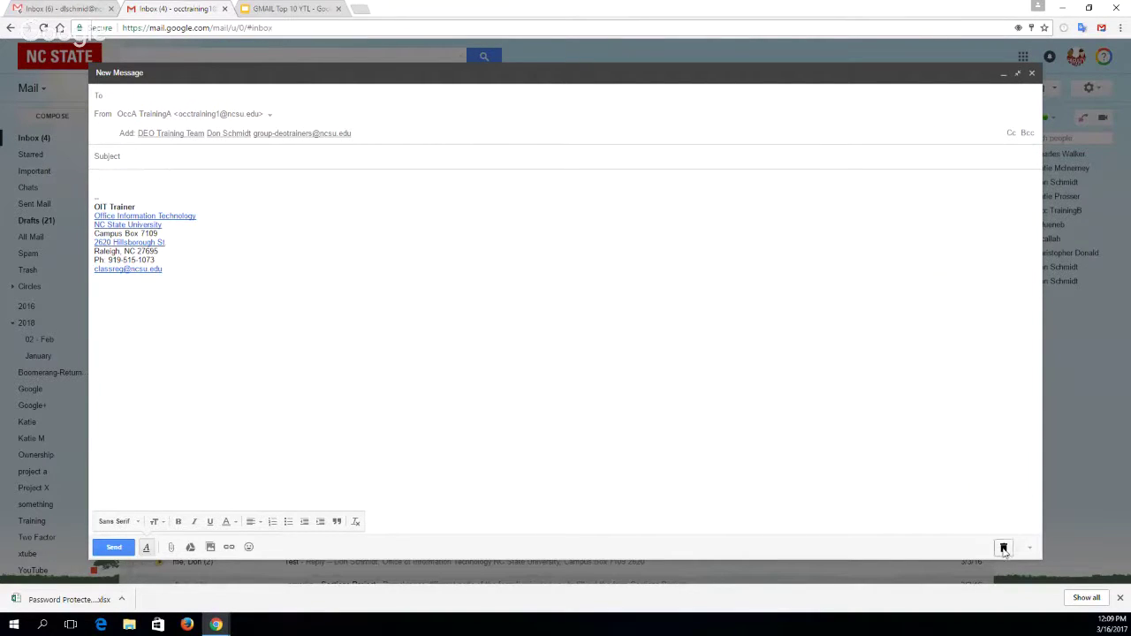
left_click(1002, 547)
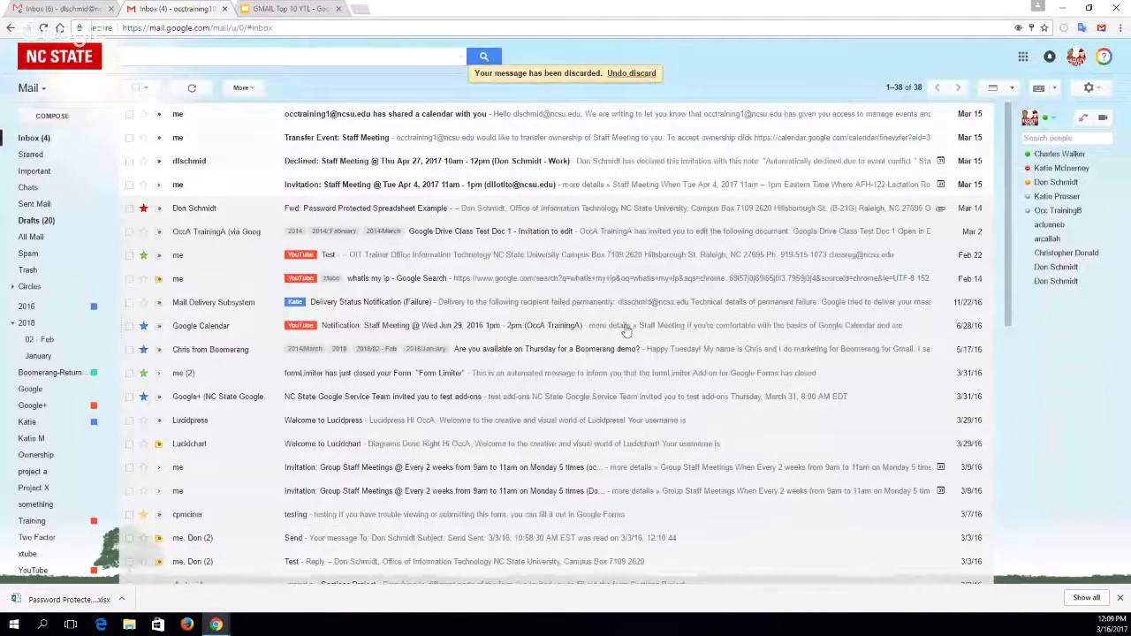
- Switch to the GMAIL Top 10 YTL presentation and show slide 8 about attaching Drive files in Gmail
left_click(311, 11)
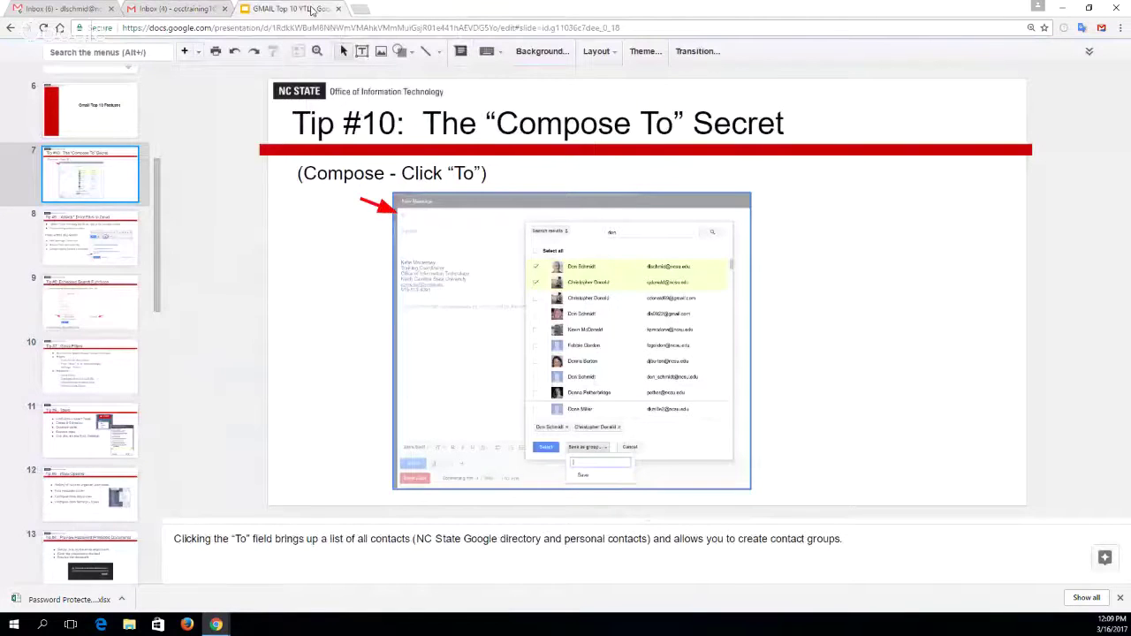
scroll(156, 245, "down", 2)
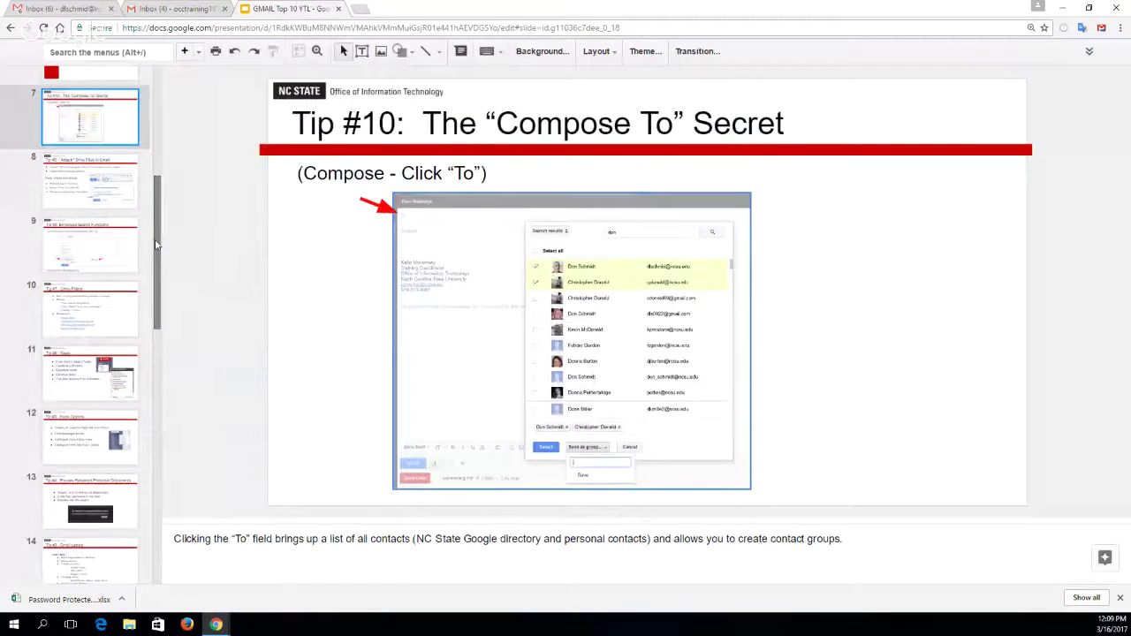
left_click(110, 195)
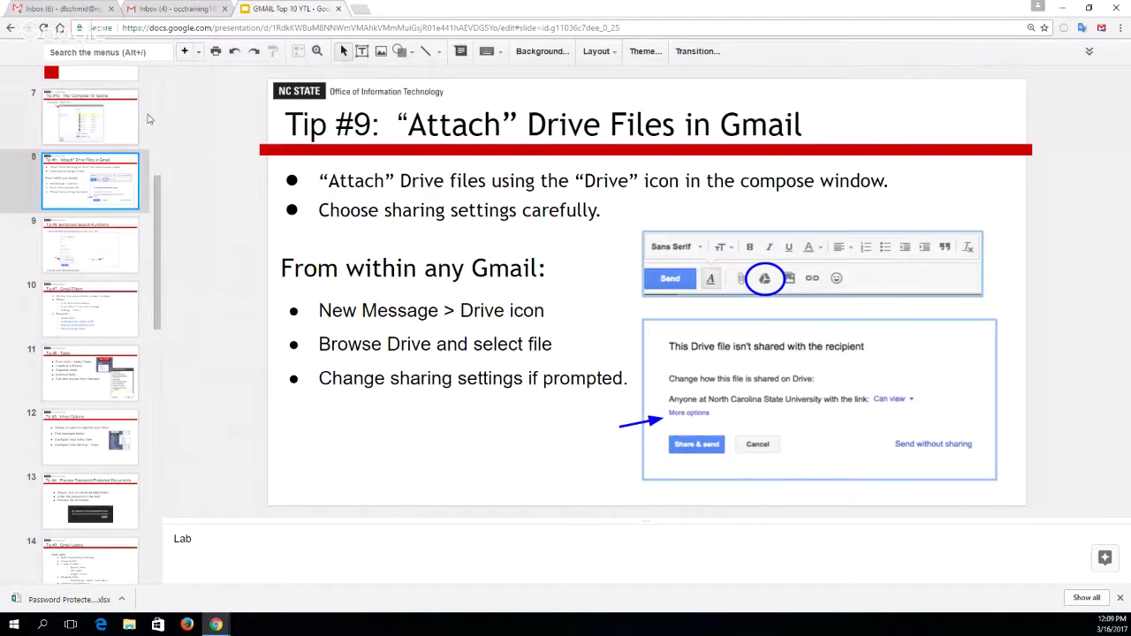
- Switch back to the training account's Gmail inbox, start a new message, and attach Financial Sample - Copy from the Class folder
left_click(180, 9)
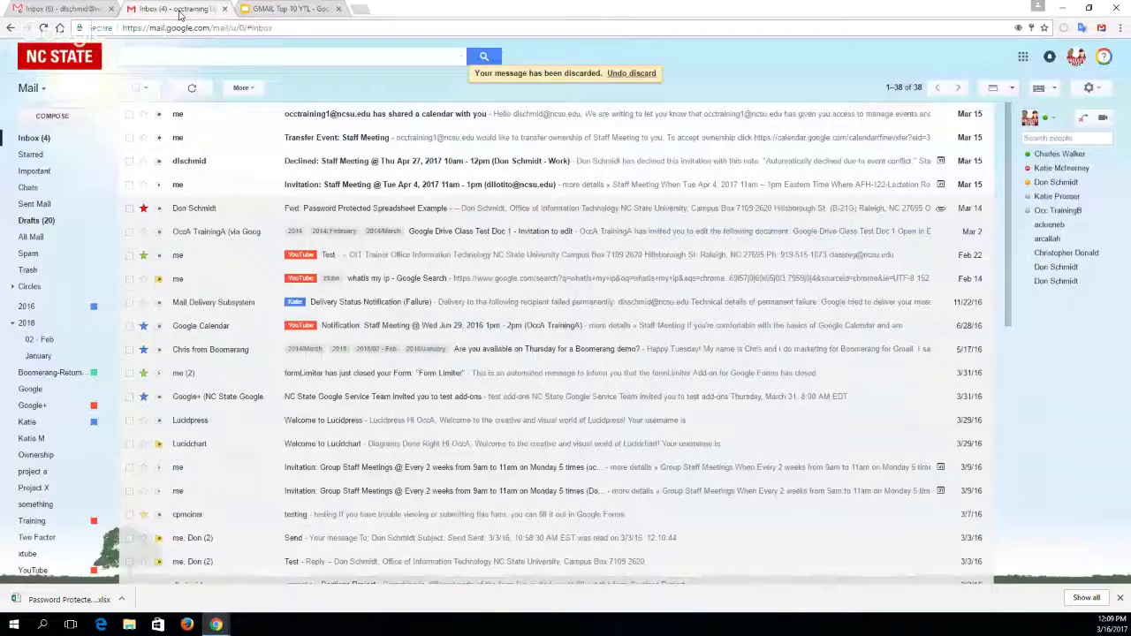
left_click(60, 120)
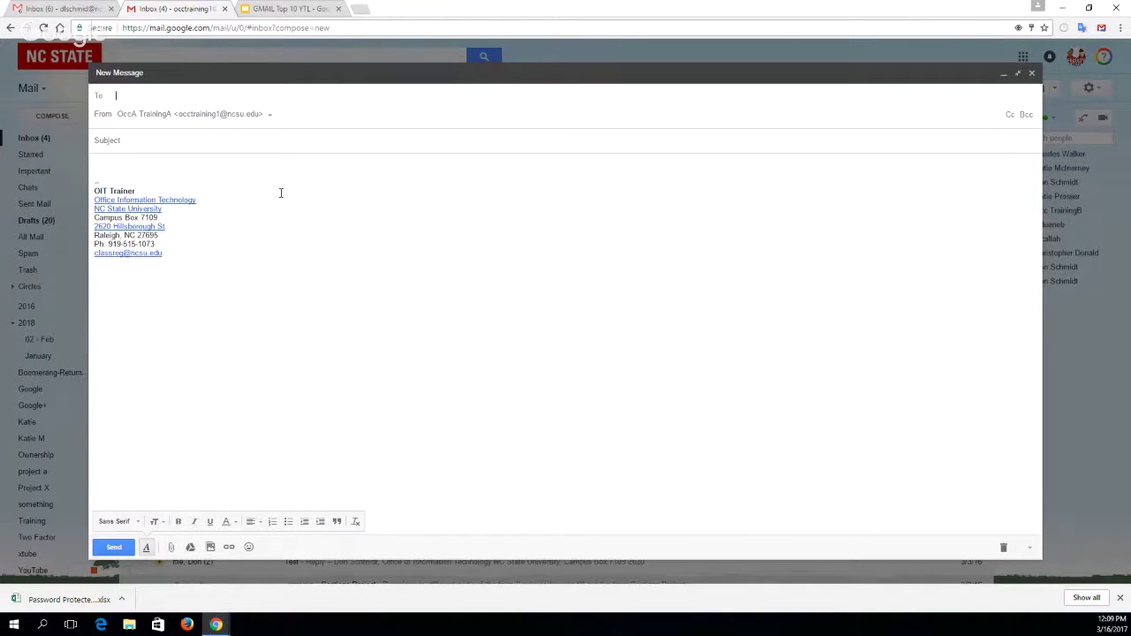
left_click(171, 546)
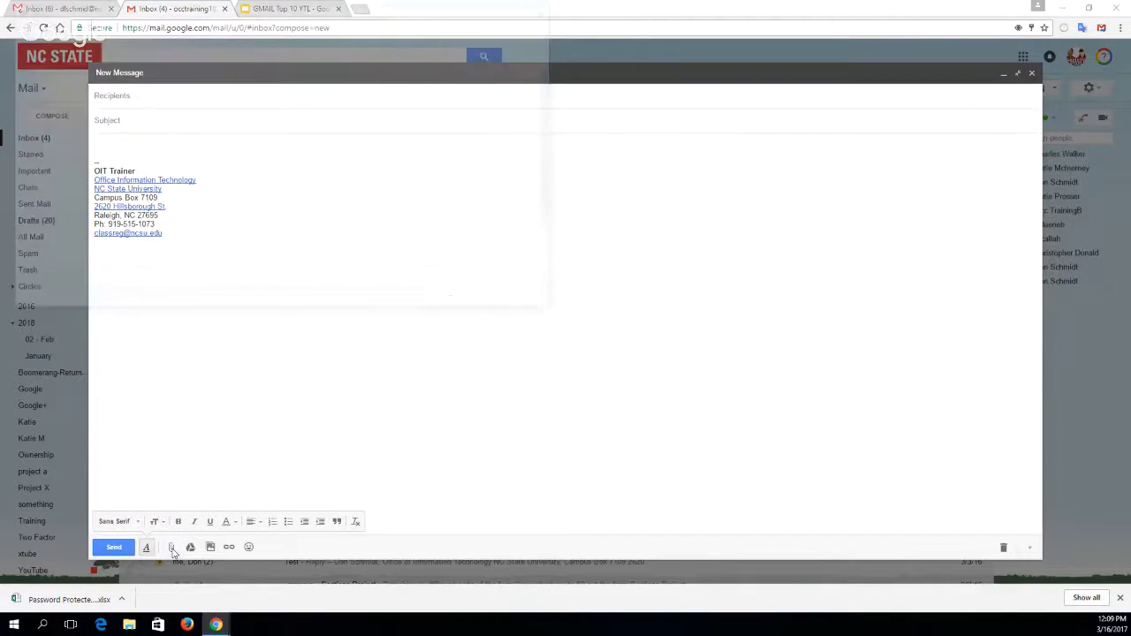
left_click(322, 79)
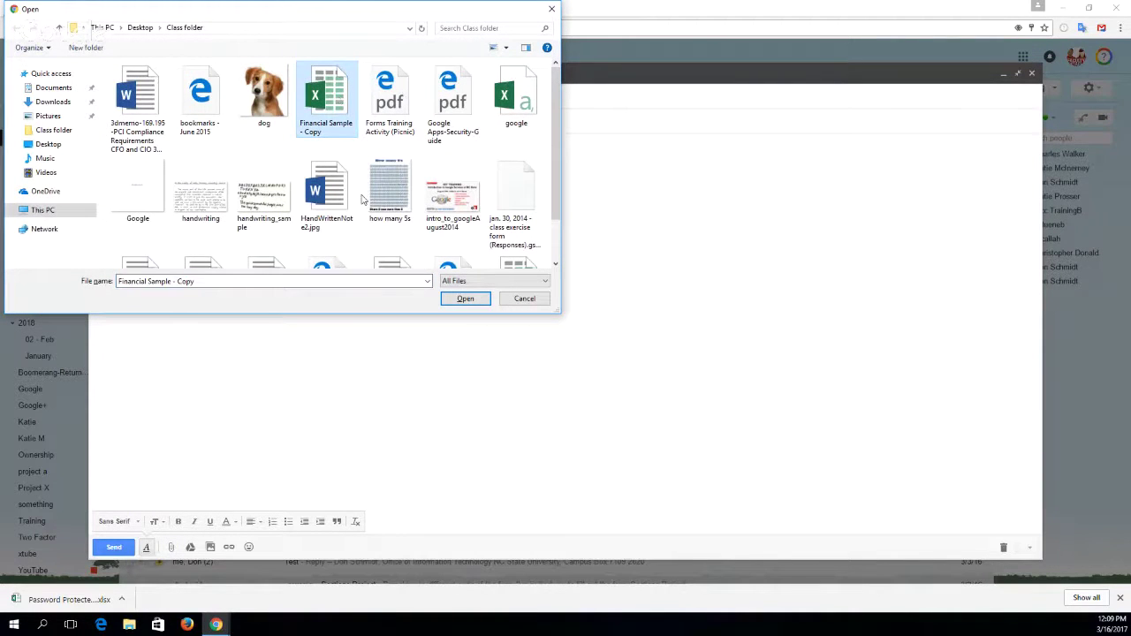
left_click(465, 298)
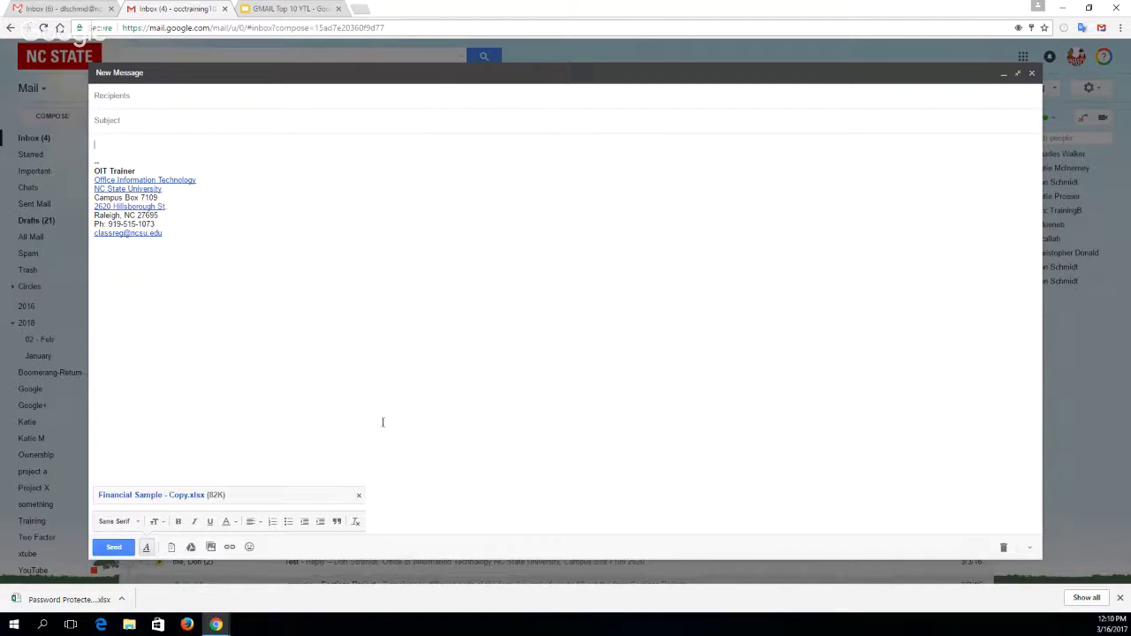
- Remove the attached spreadsheet and insert Google Drive Class Test Doc 1 from My Drive as a Drive link
left_click(359, 495)
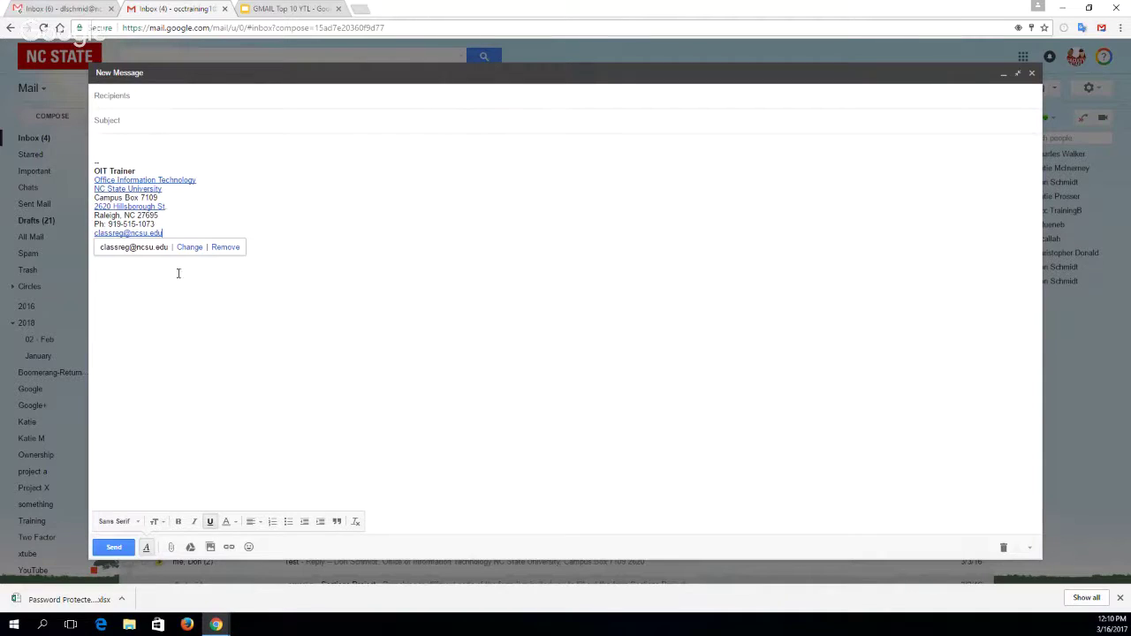
left_click(191, 547)
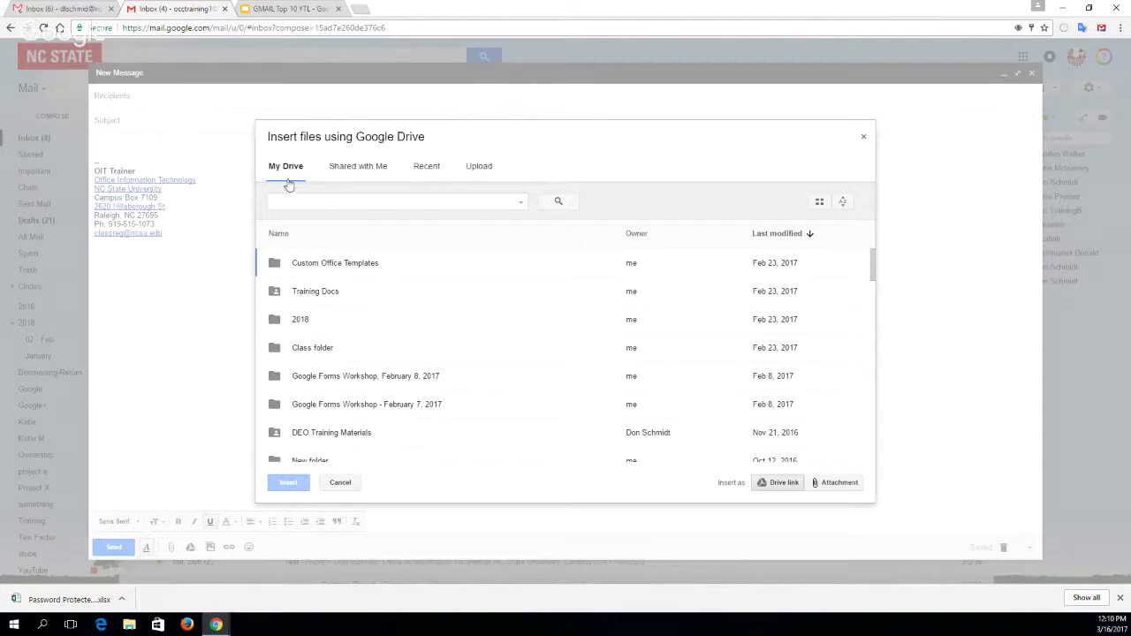
scroll(367, 287, "down", 2)
scroll(366, 287, "down", 1)
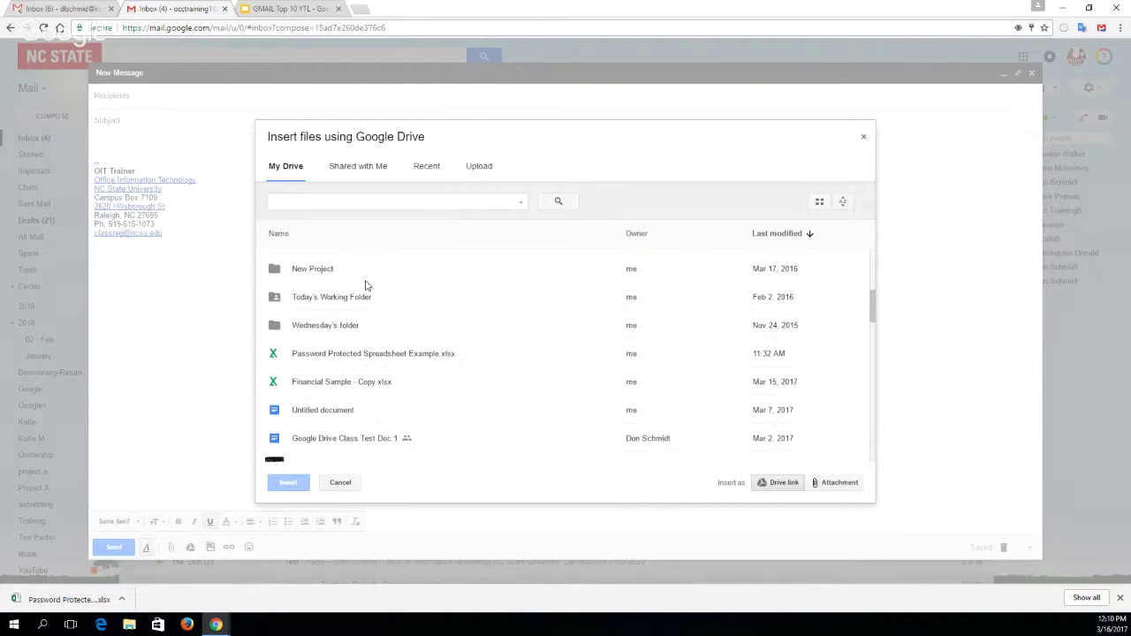
scroll(367, 286, "down", 2)
scroll(366, 286, "up", 1)
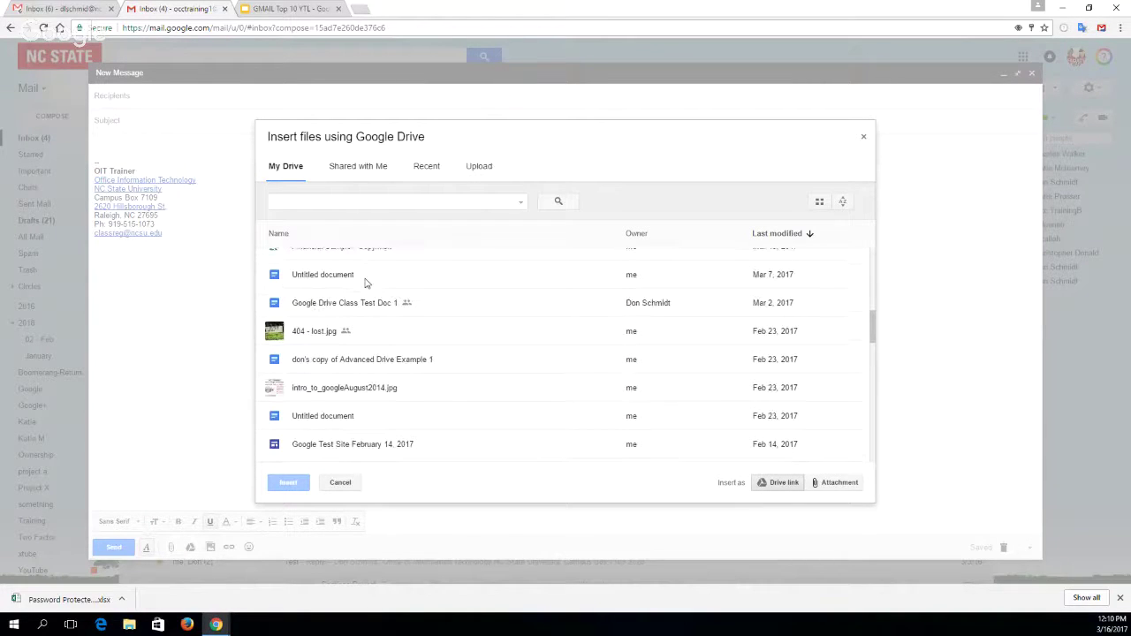
left_click(354, 304)
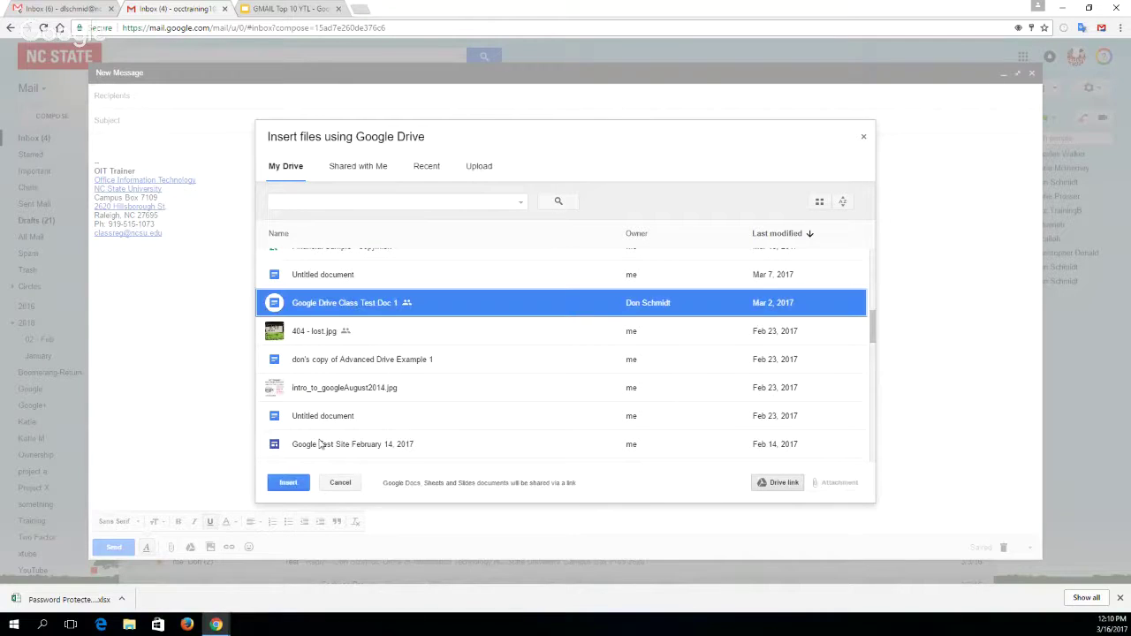
left_click(296, 484)
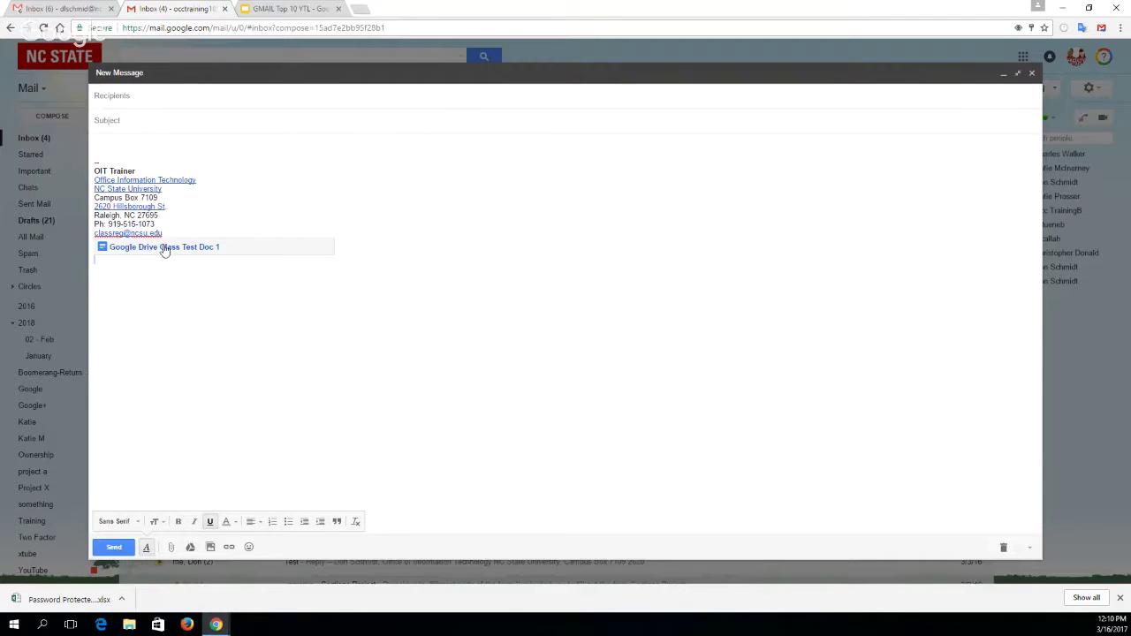
- Open the linked Google Drive Class Test Doc 1 from the message body
left_click(165, 249)
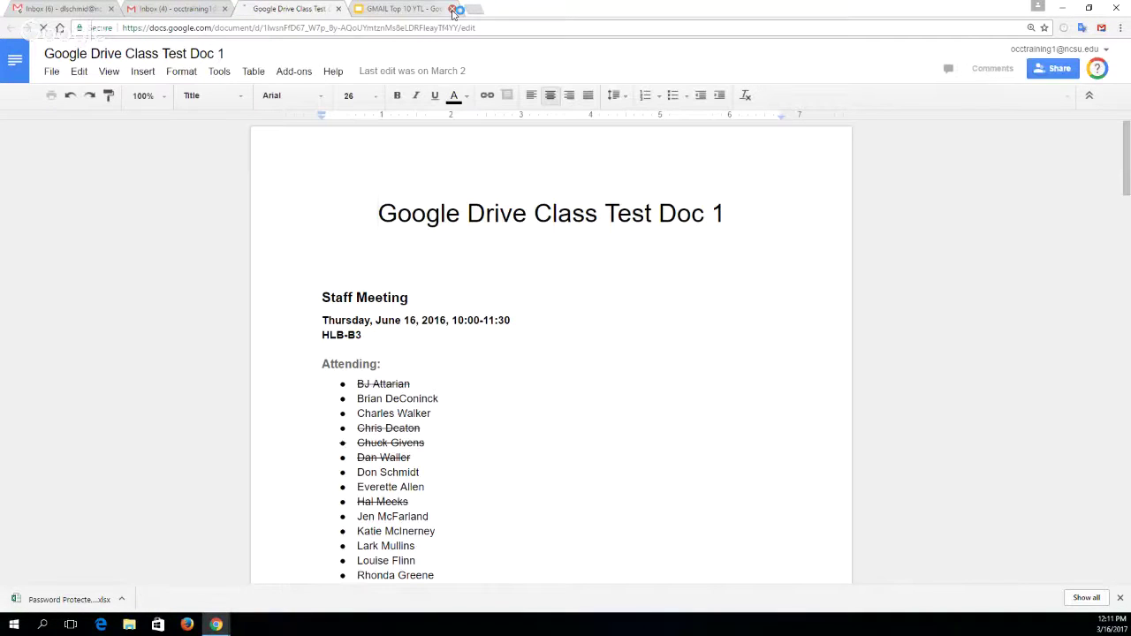
- Close the GMAIL Top 10 YTL presentation and reopen it from the browser's recently closed pages
left_click(452, 11)
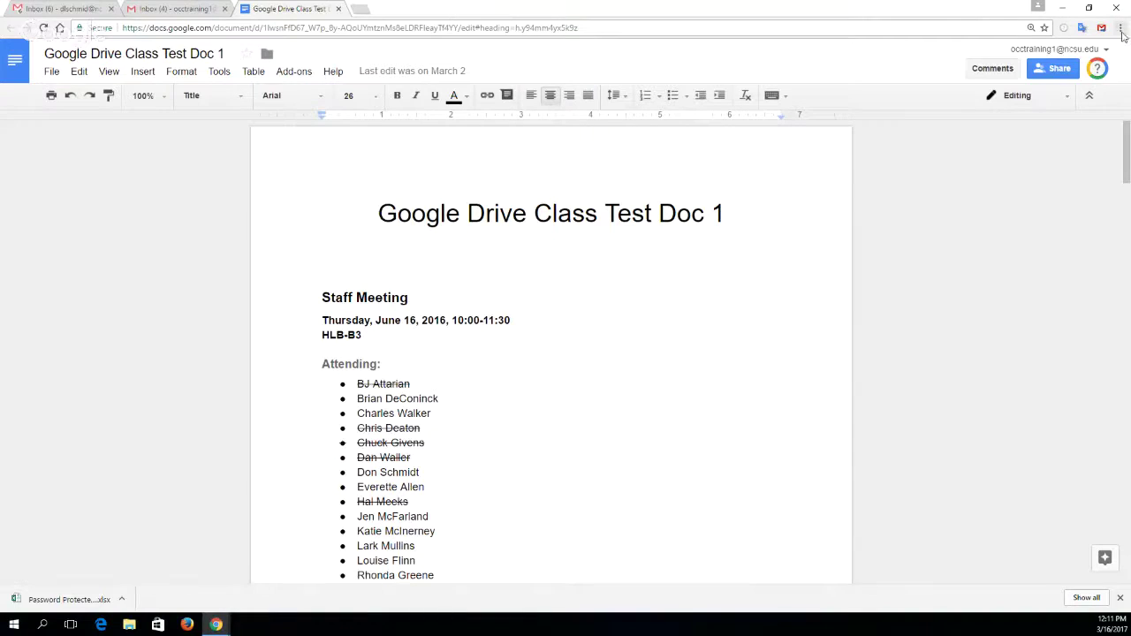
left_click(1120, 27)
mouse_move(1003, 92)
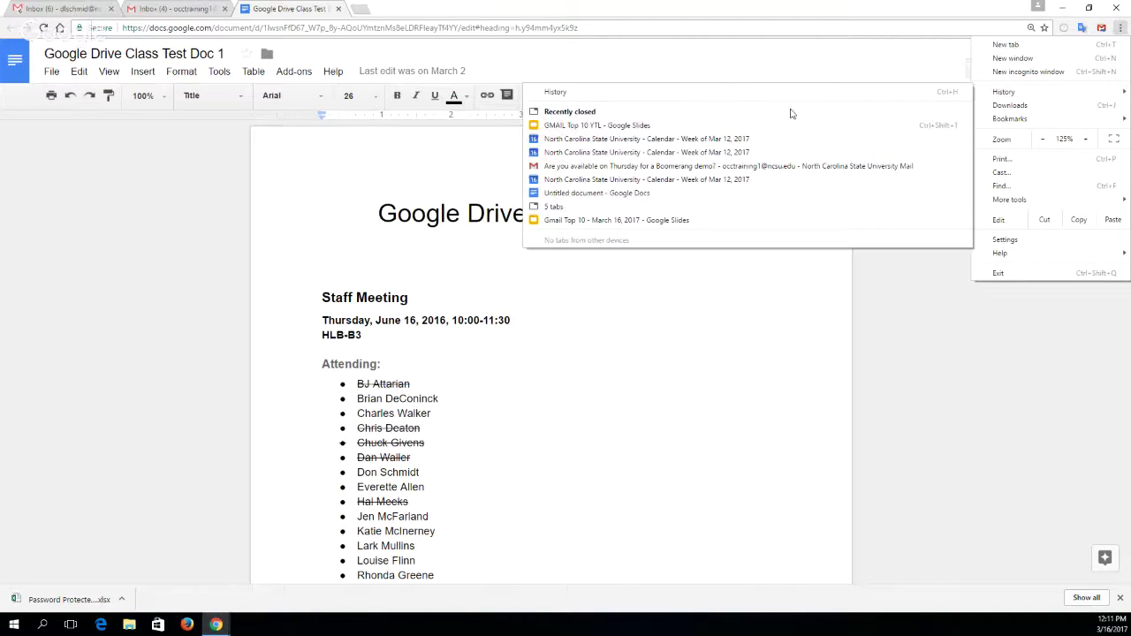
left_click(646, 125)
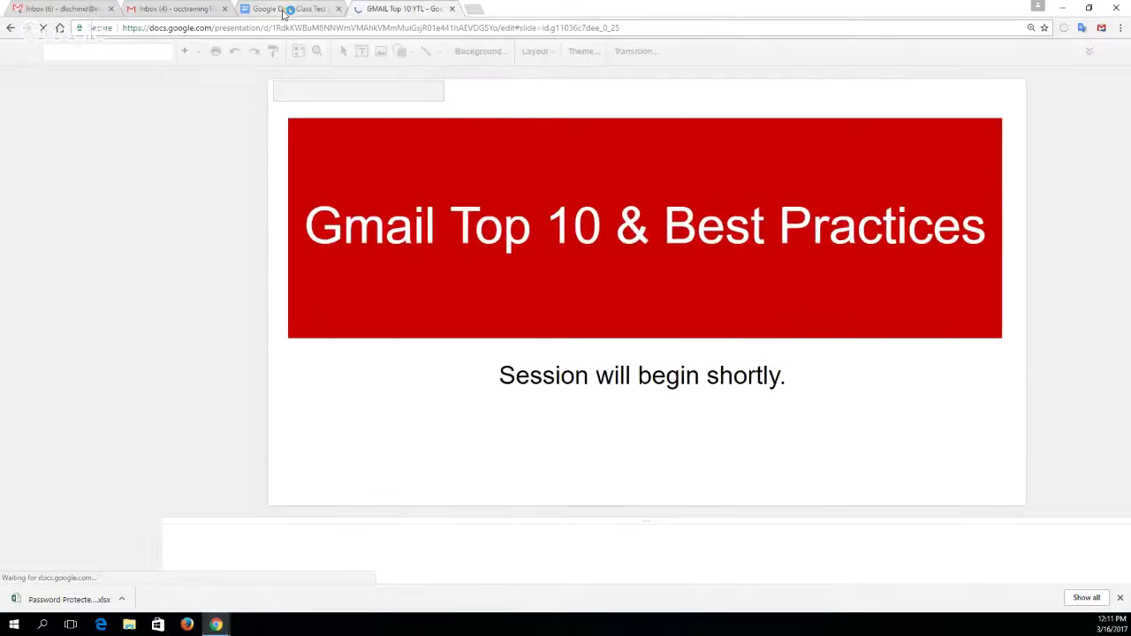
- Return to the Google Drive Class Test Doc 1 document and close it
left_click(283, 11)
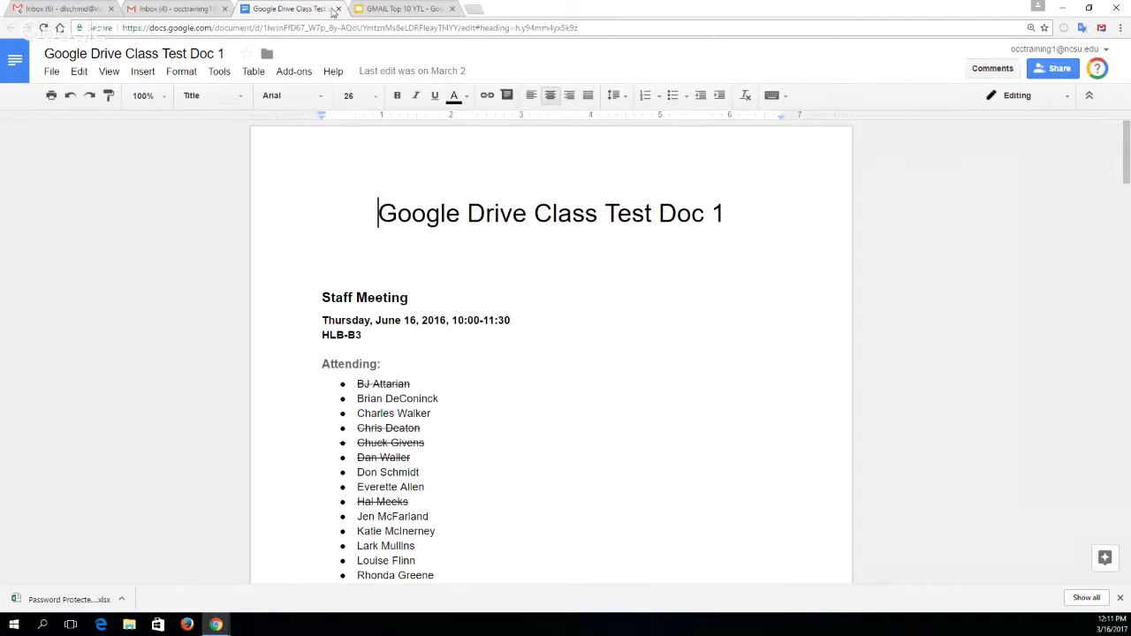
left_click(337, 9)
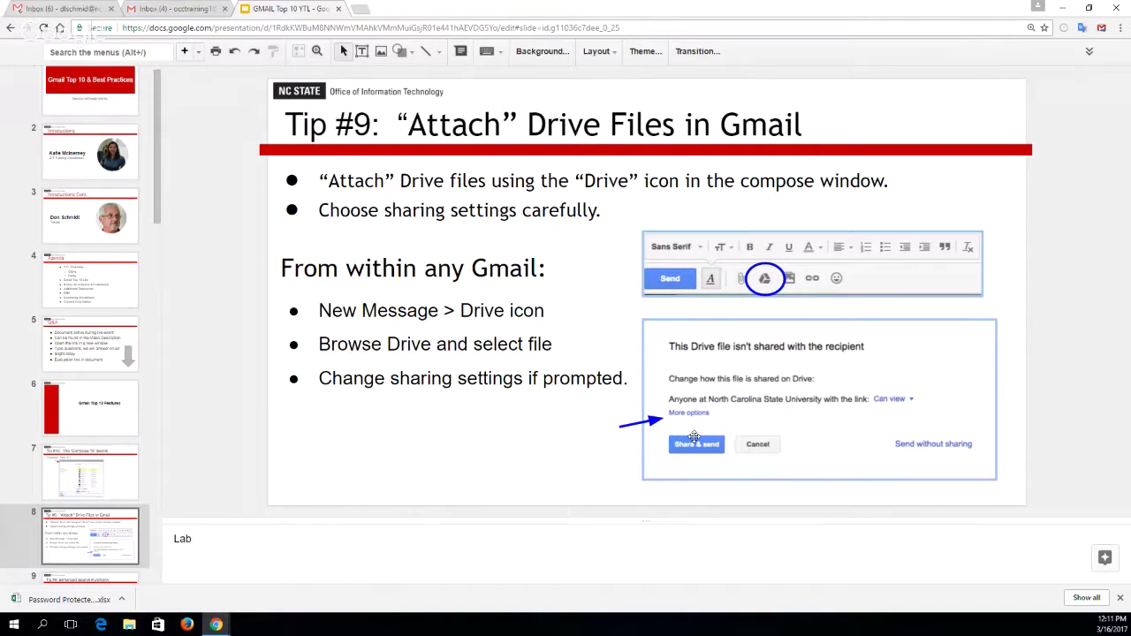
- Show slide 9 of the presentation, Tip #8 on Enhanced Search Functions
scroll(160, 223, "down", 1)
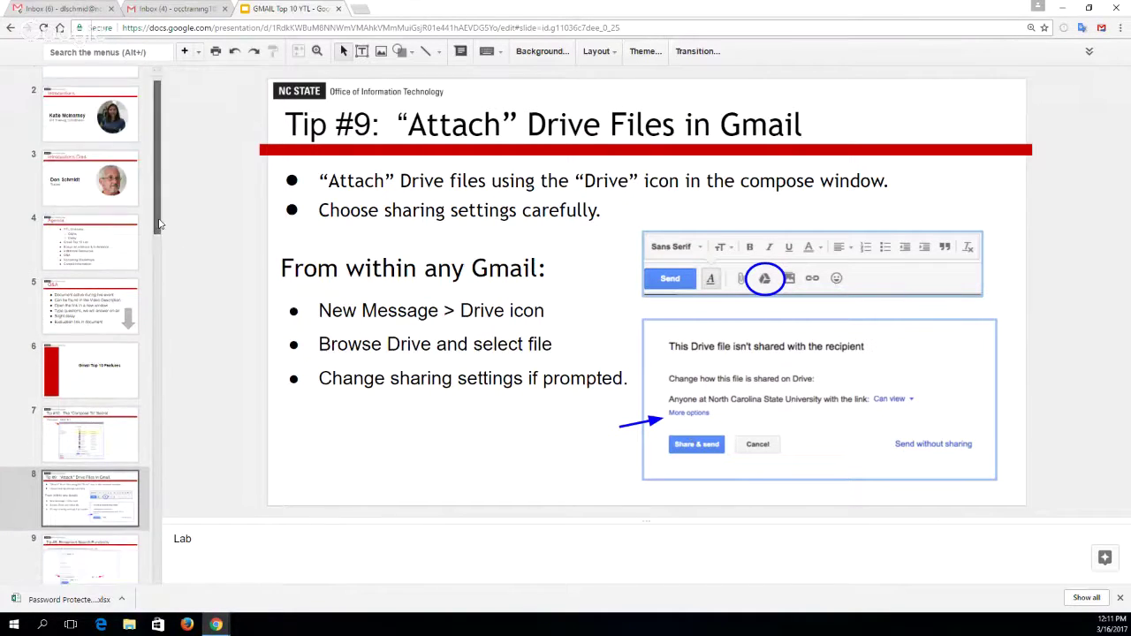
scroll(160, 223, "down", 4)
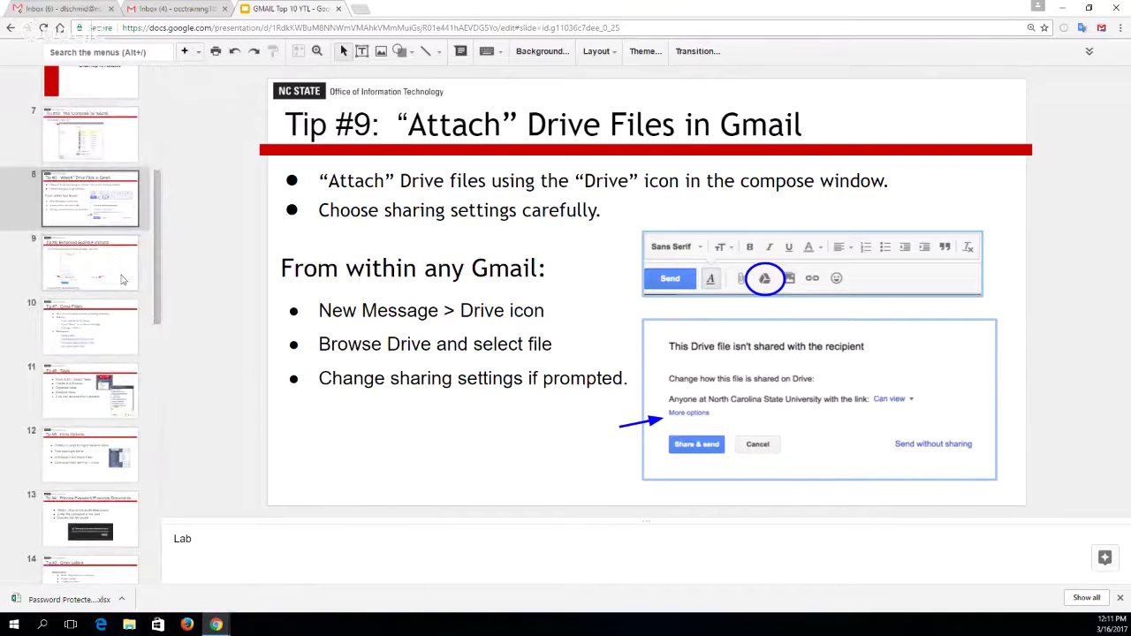
left_click(122, 279)
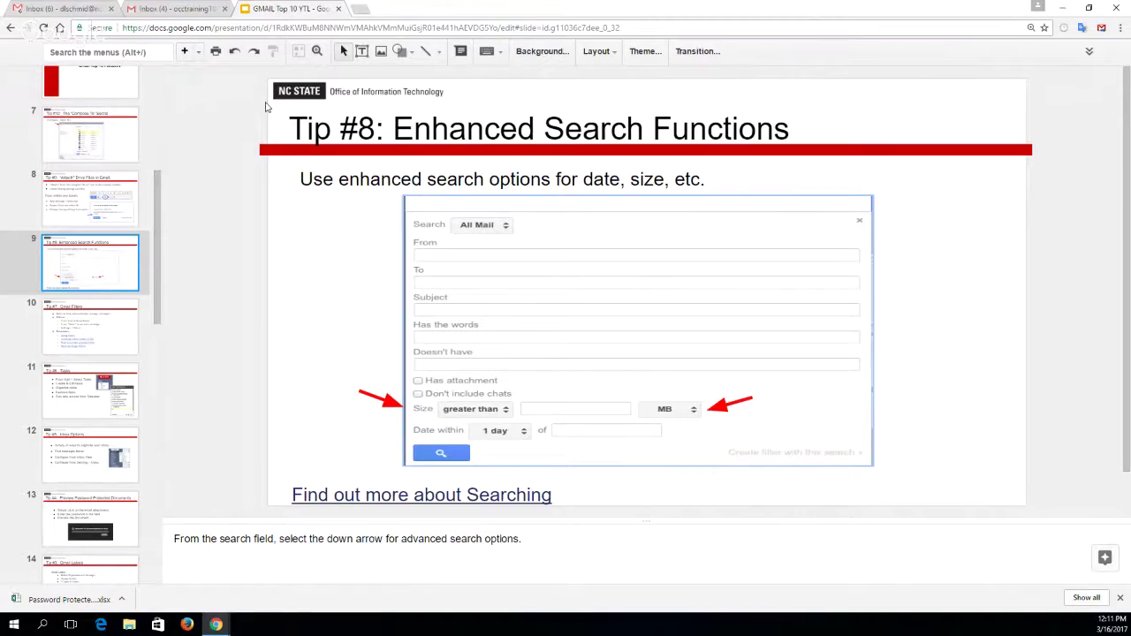
- Switch to the presenter's own Gmail inbox and run an advanced search of All Mail for messages from a suggested contact
left_click_drag(70, 15, 159, 10)
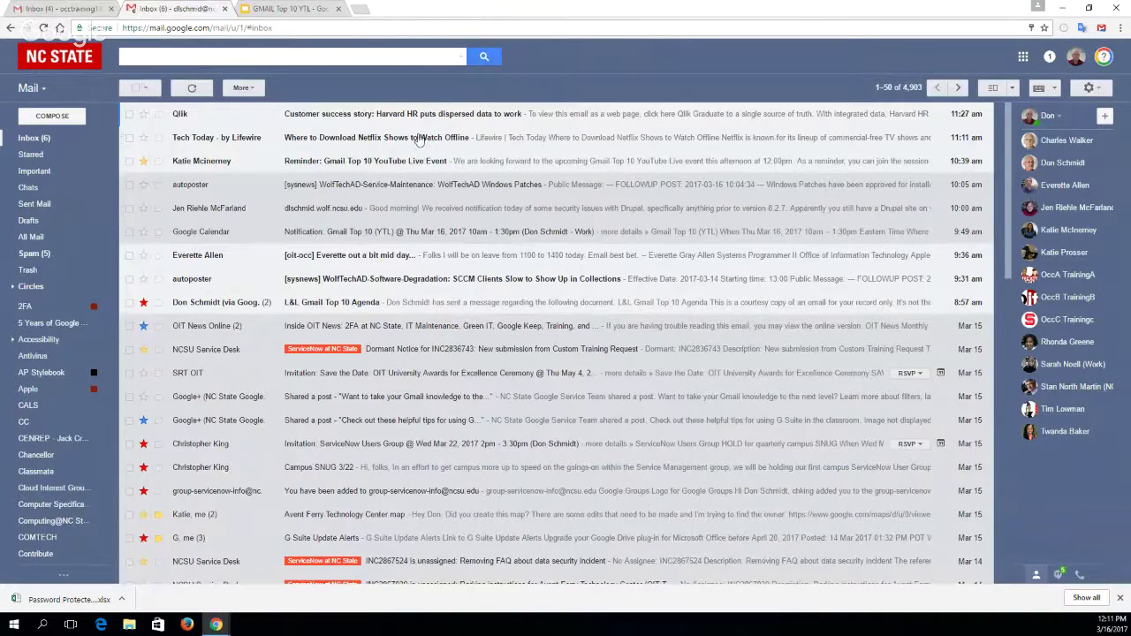
left_click(460, 56)
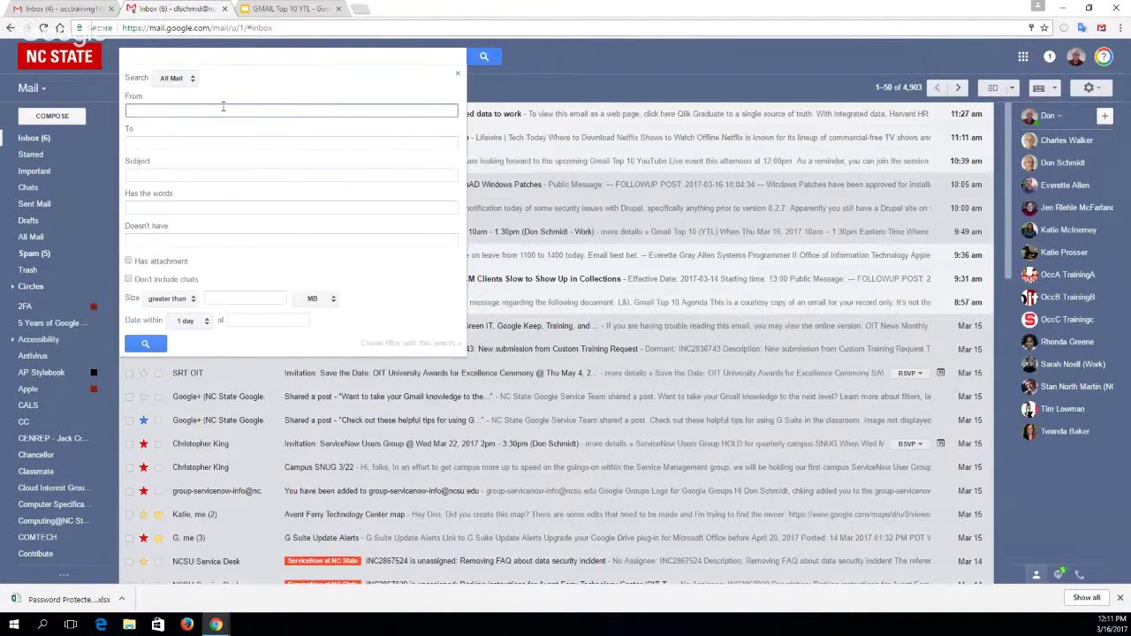
left_click(494, 74)
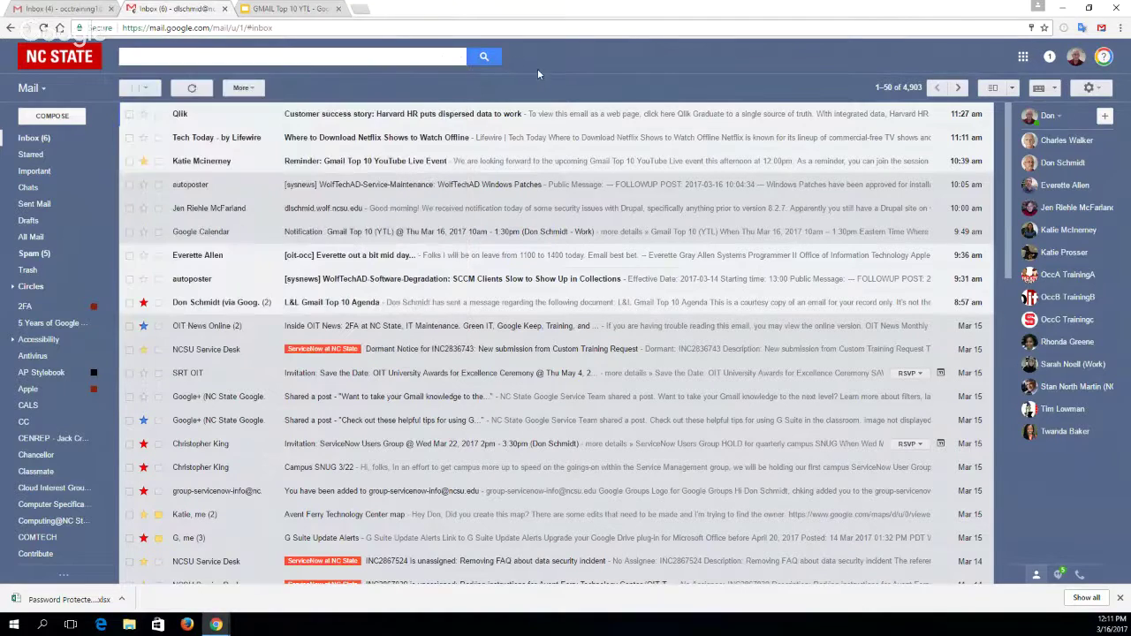
left_click(459, 59)
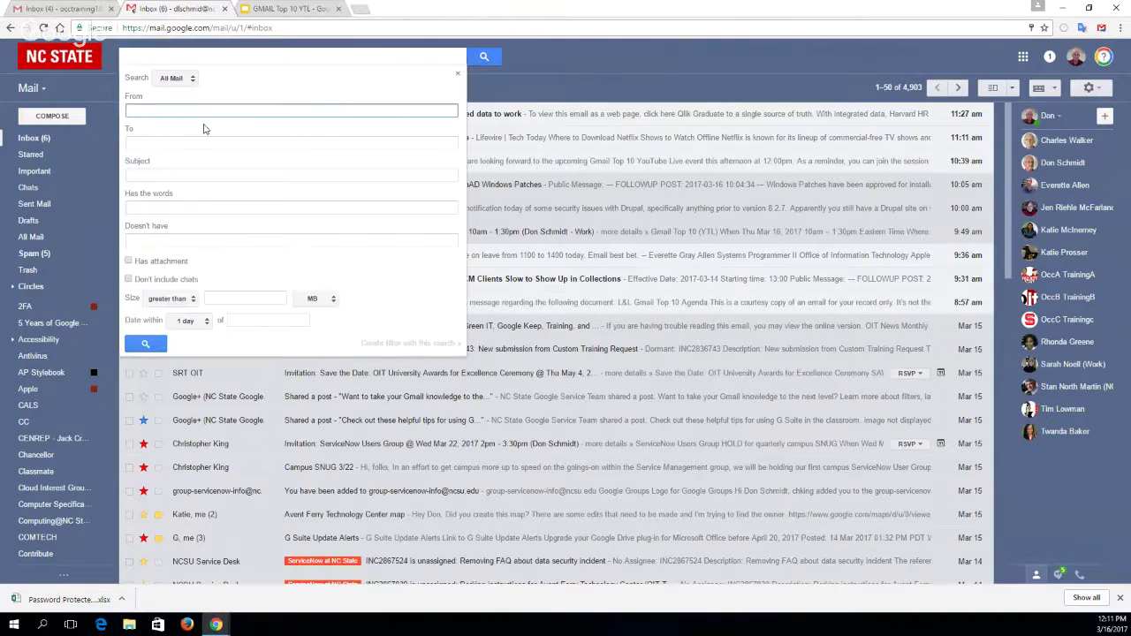
type("kat")
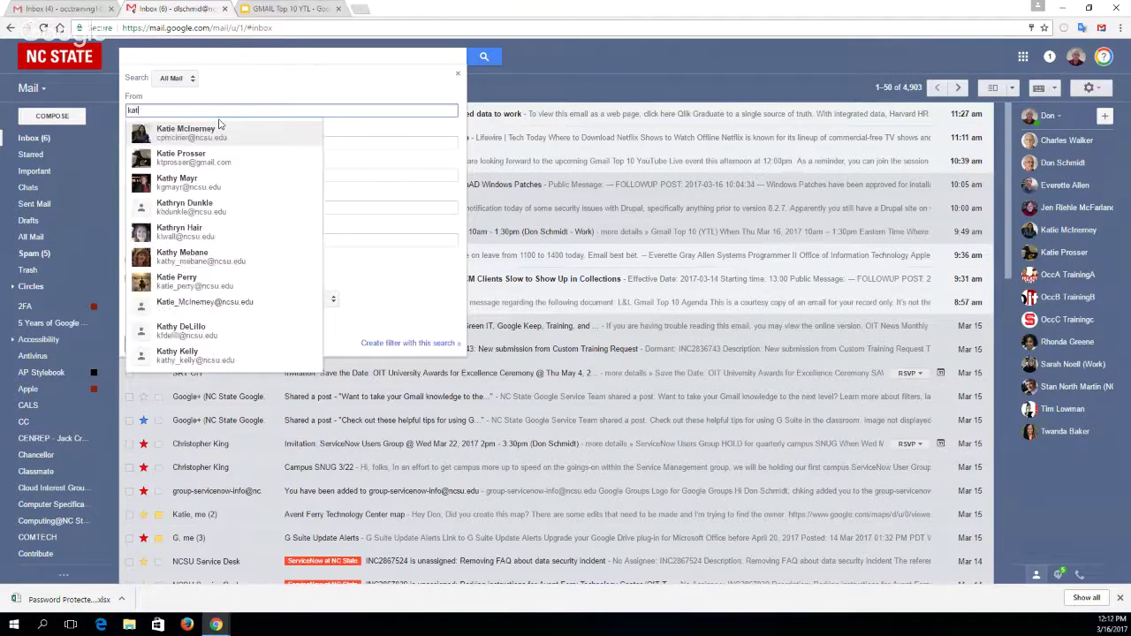
left_click(202, 141)
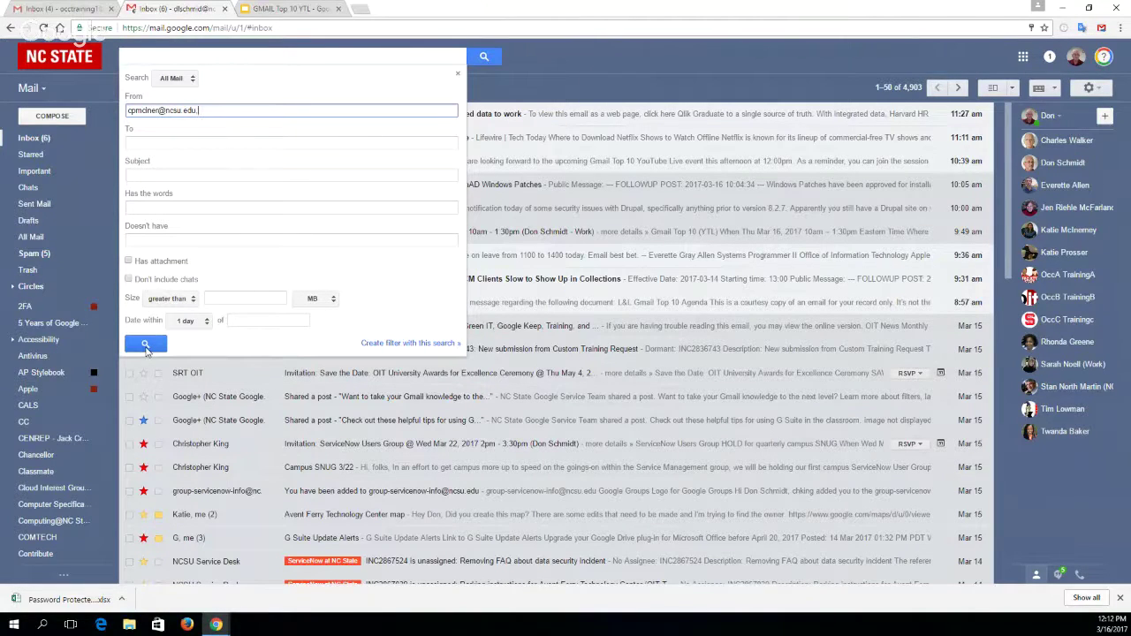
left_click(147, 348)
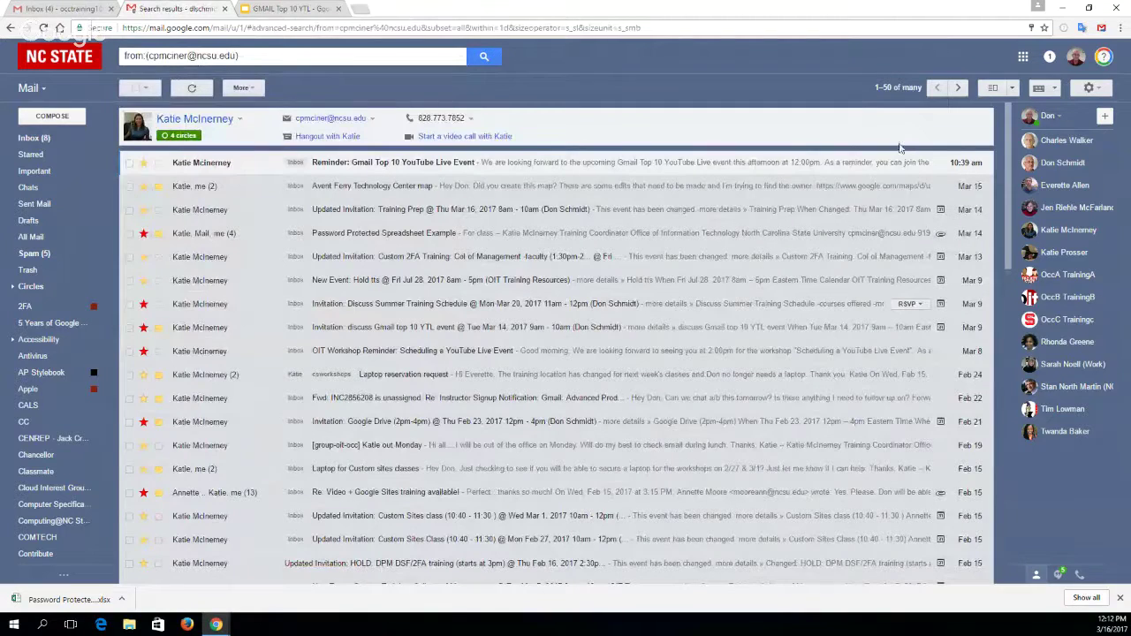
- Refine the advanced search to that contact's messages containing the word "meeting"
left_click(459, 57)
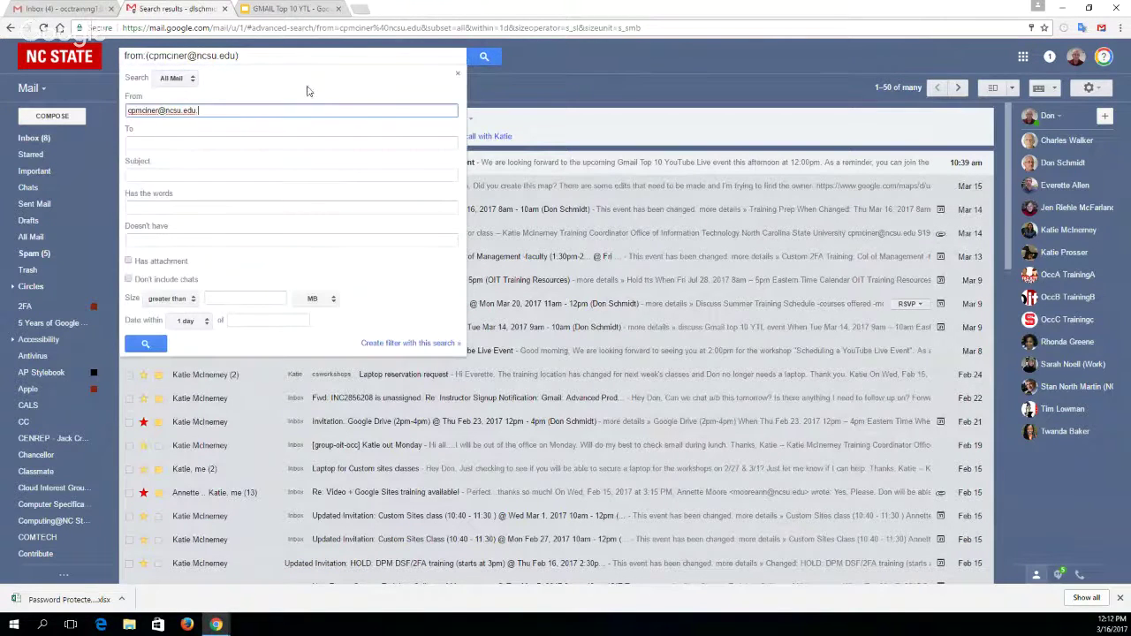
left_click(137, 208)
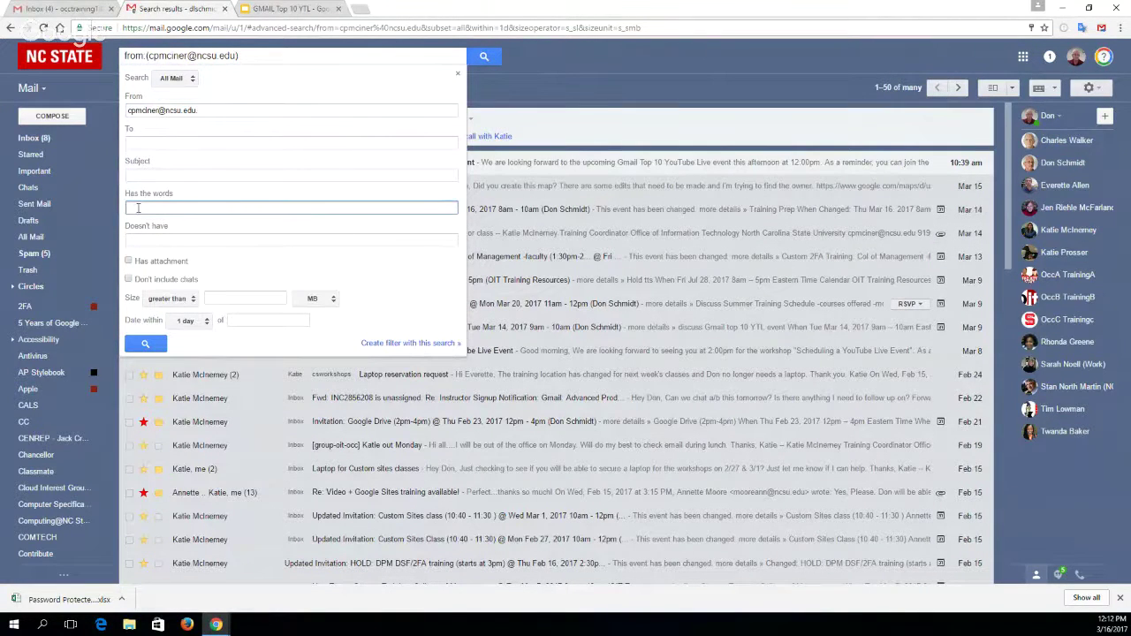
type("meeting")
left_click(145, 343)
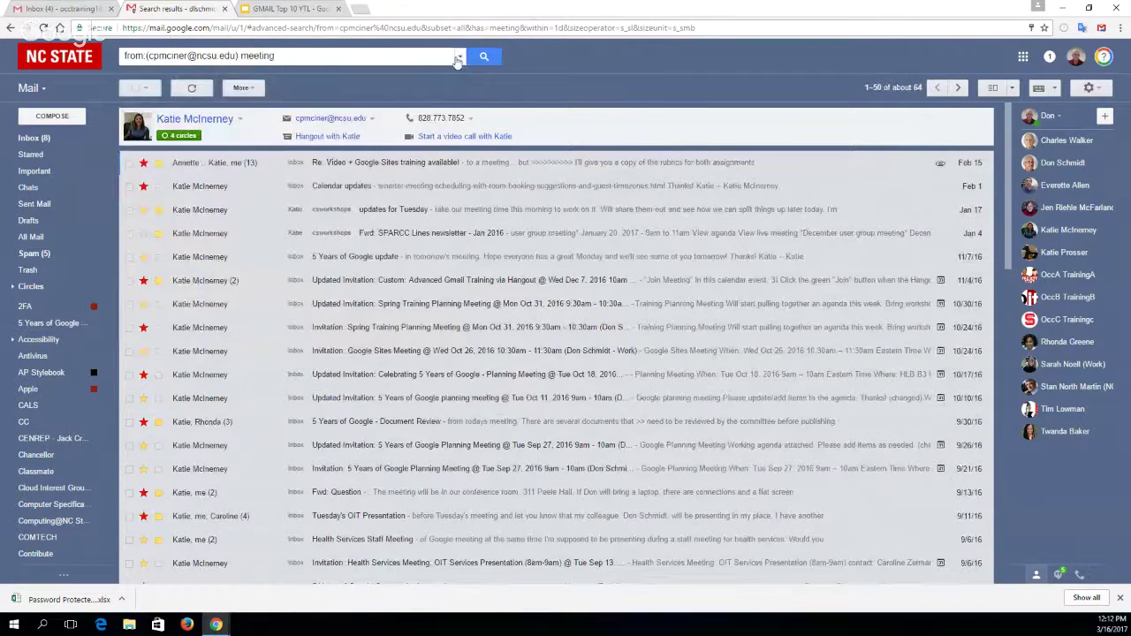
- Restrict the "meeting" search to messages that have an attachment
left_click(457, 58)
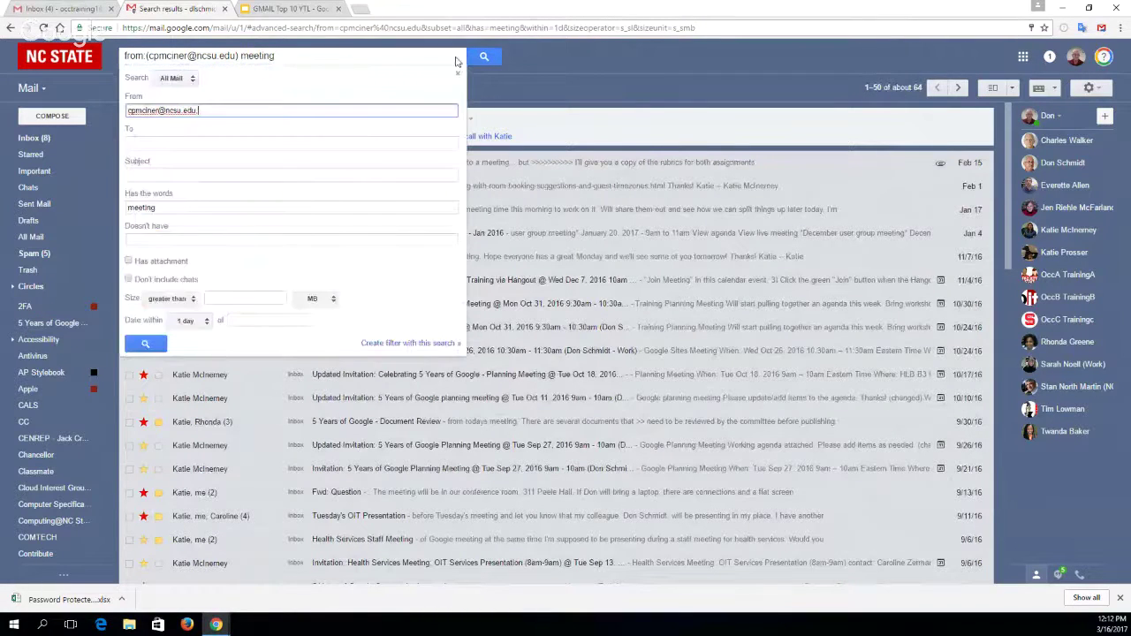
left_click(129, 261)
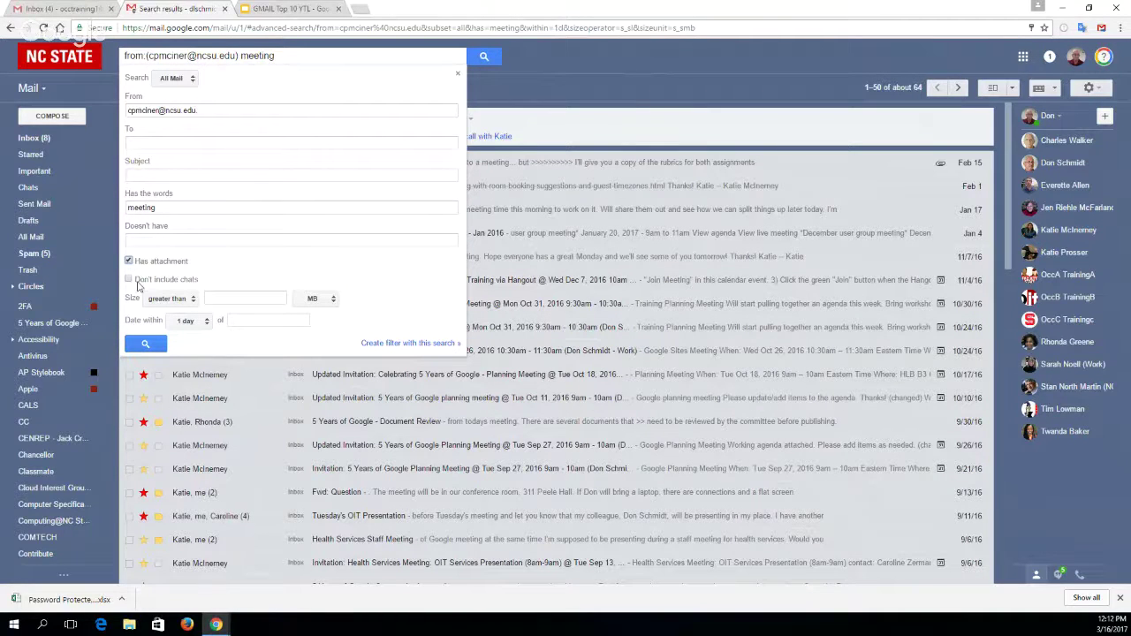
left_click(145, 343)
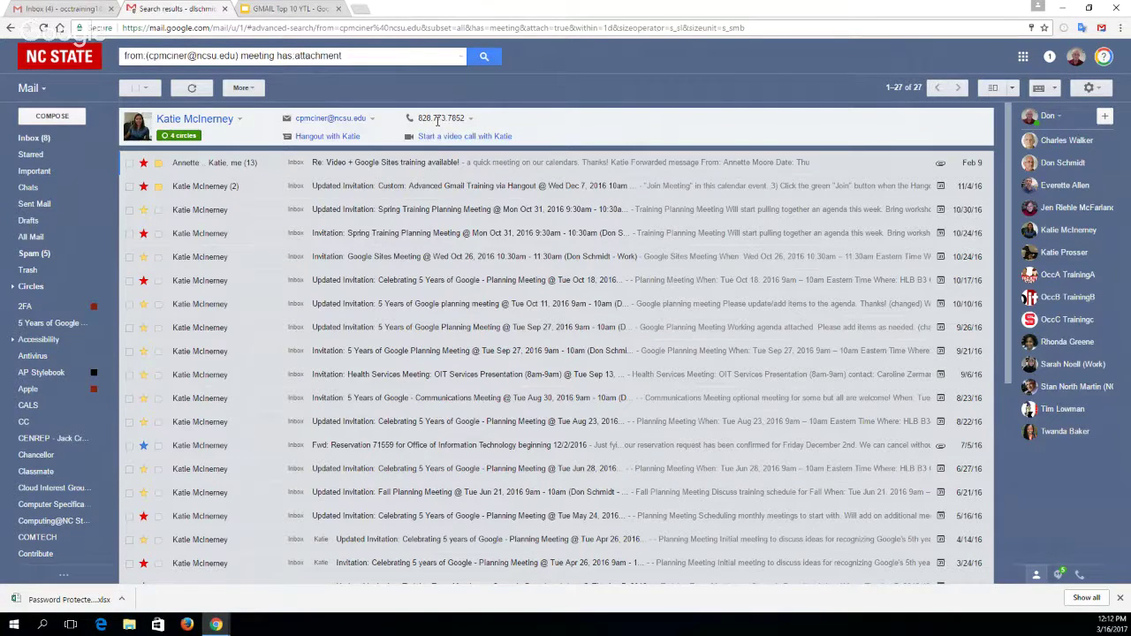
- View the contact's Google+ profile from the search results, close it, and return to the inbox
left_click(196, 118)
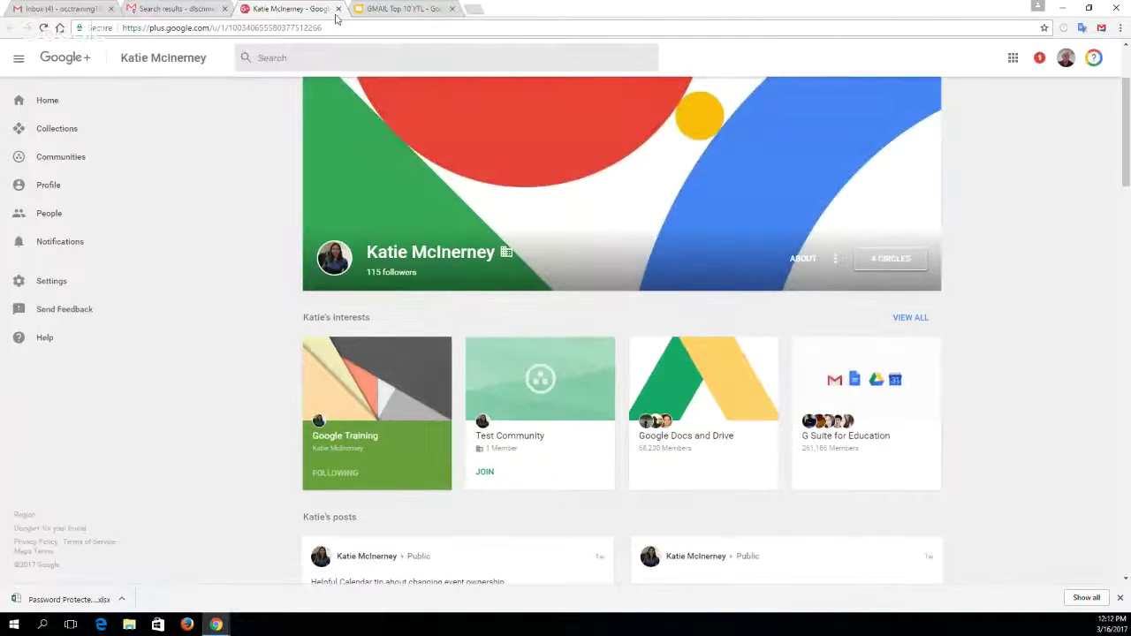
left_click(338, 9)
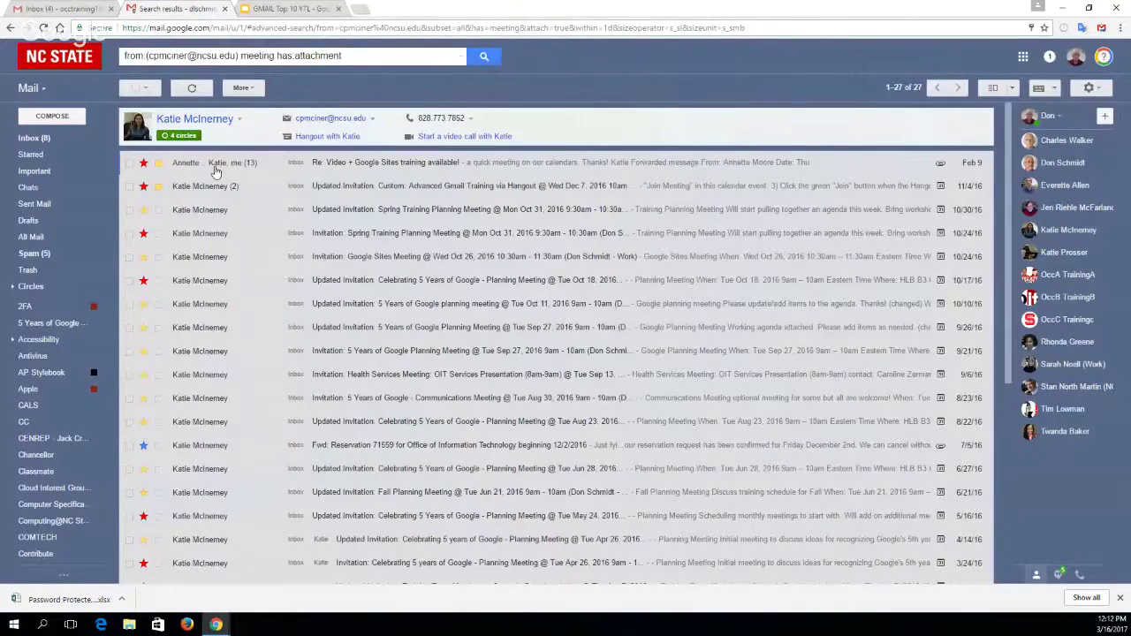
left_click(36, 138)
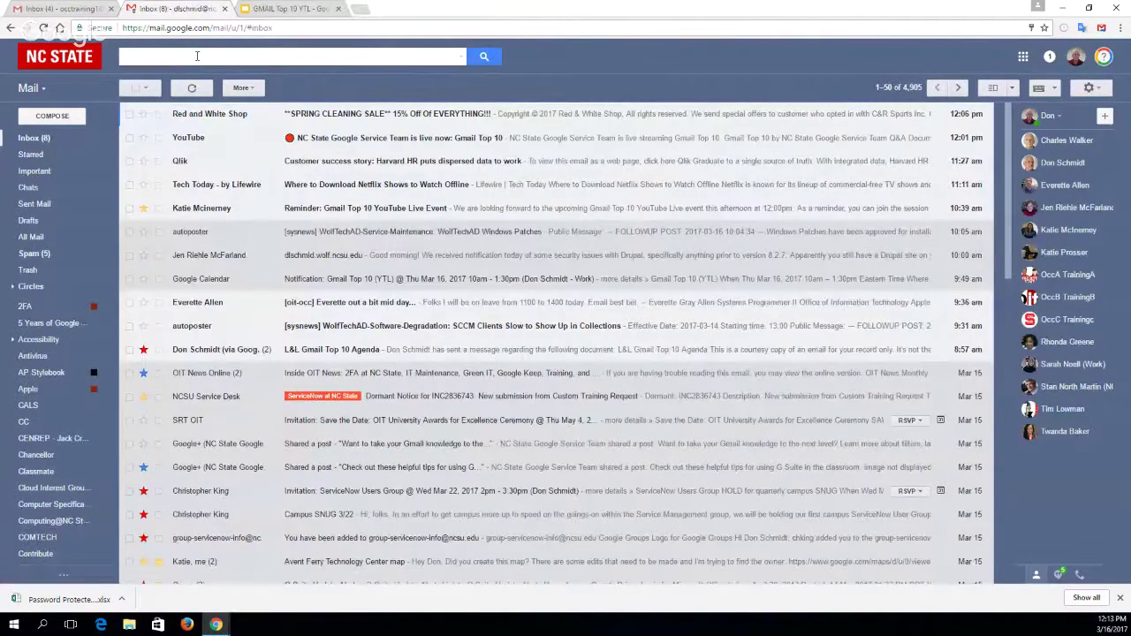
- Show slide 10 of the GMAIL Top 10 YTL presentation, Tip #7 on Gmail Filters
left_click(287, 11)
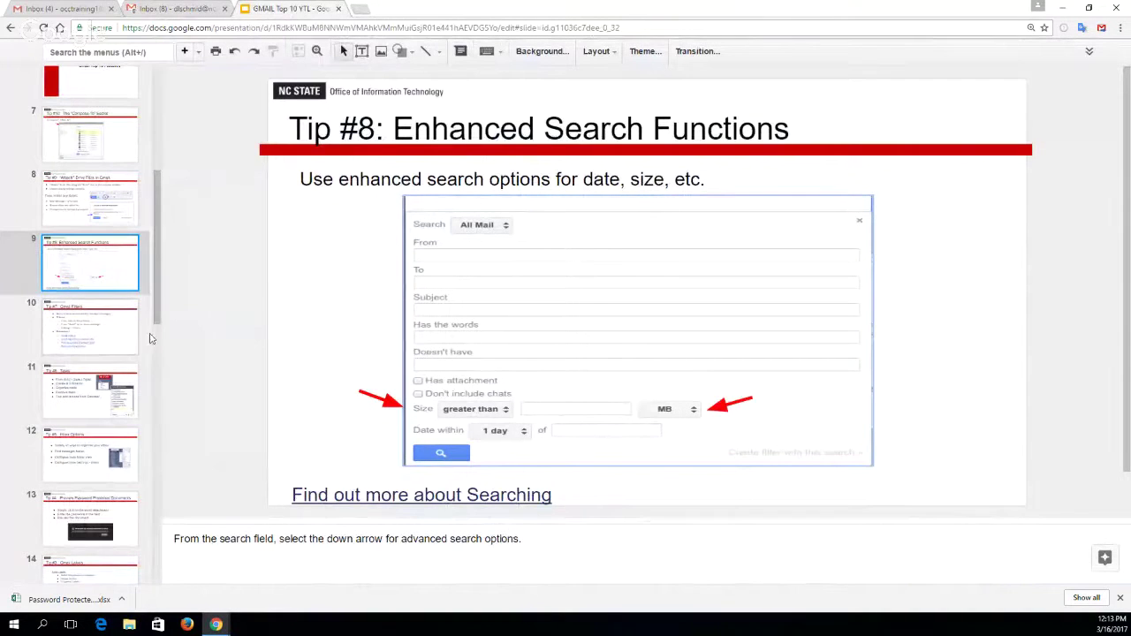
scroll(152, 345, "down", 2)
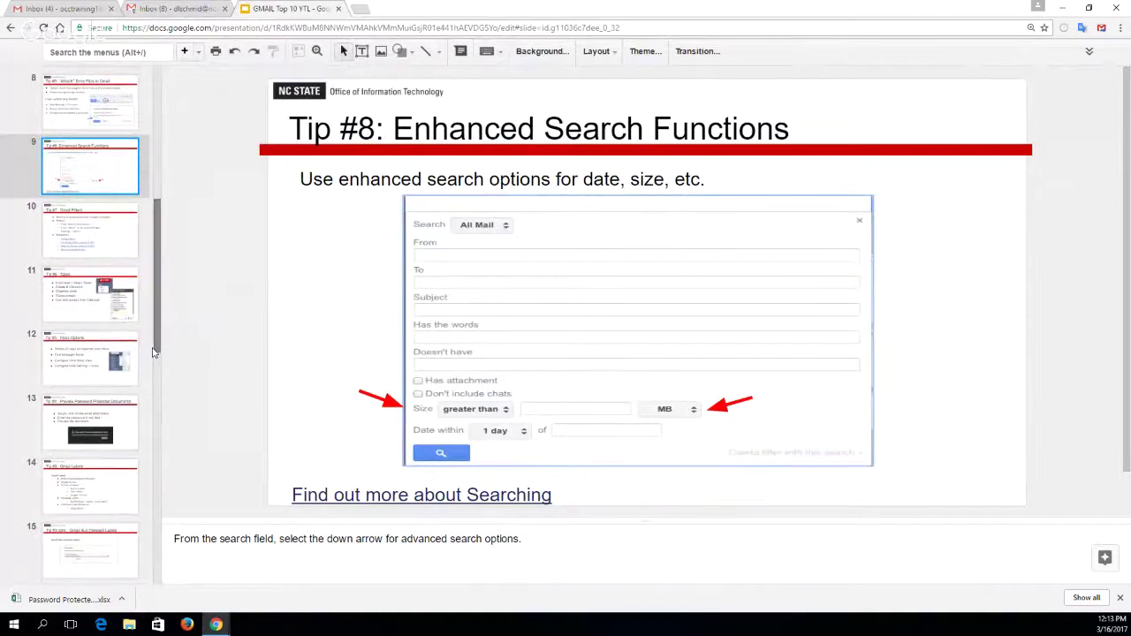
left_click(114, 253)
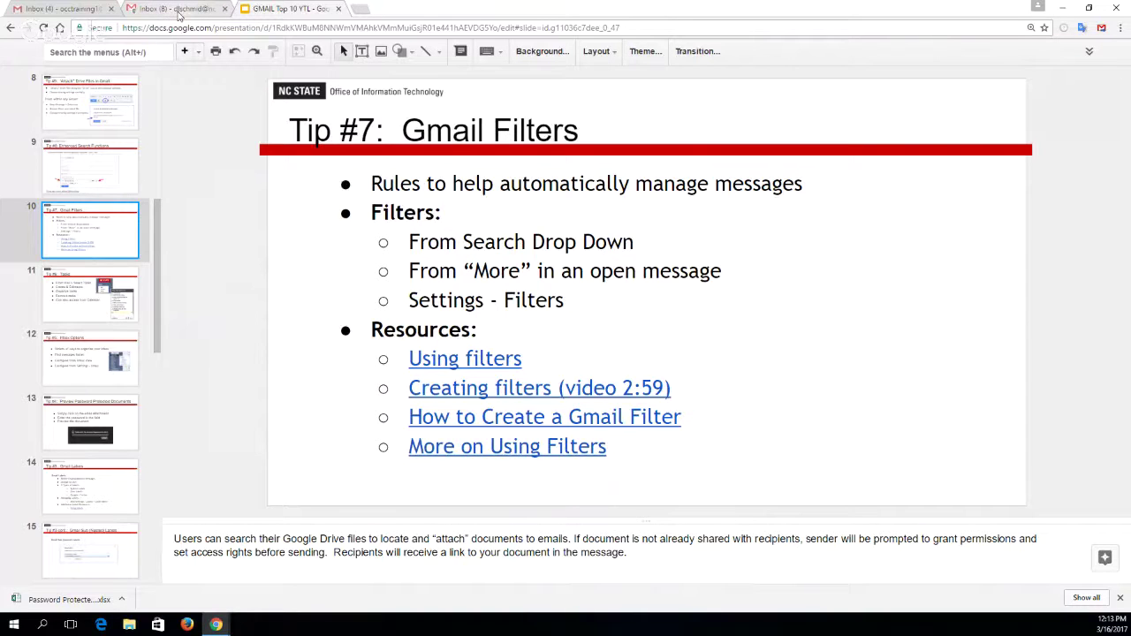
- Switch to the training account's Gmail and discard the open draft containing the Google Drive Class Test Doc 1 link
left_click(179, 11)
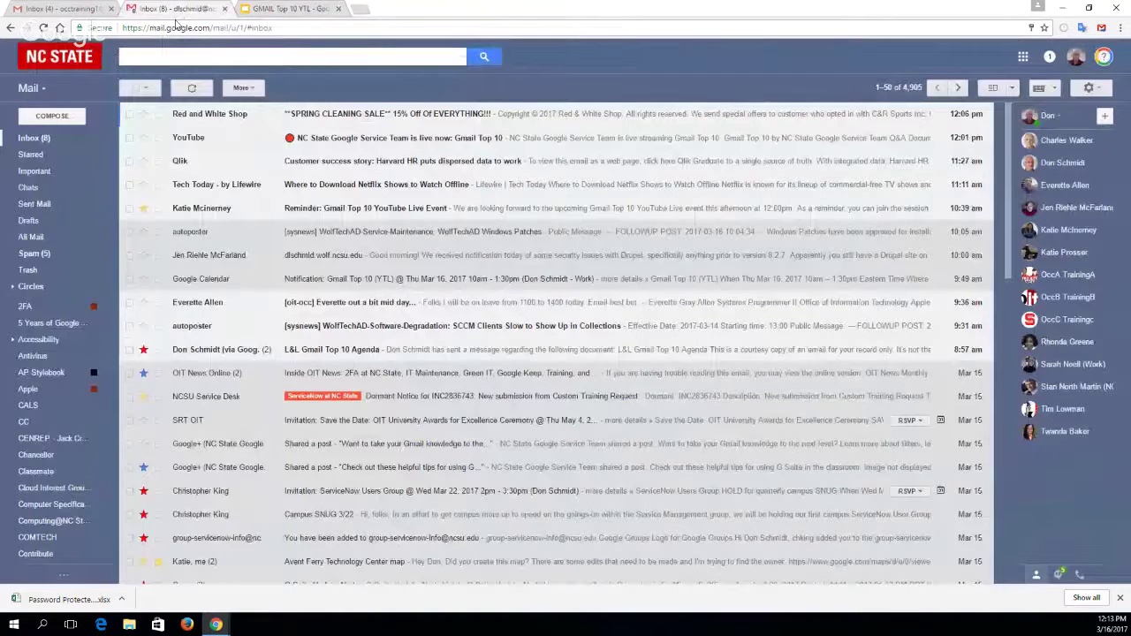
left_click(64, 10)
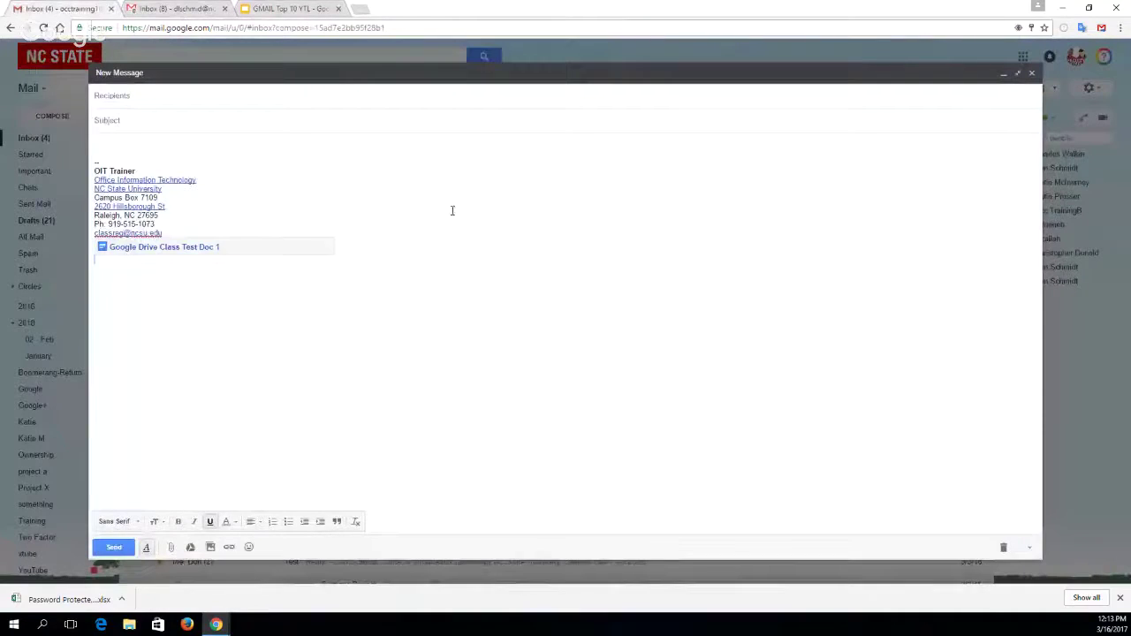
left_click(1003, 547)
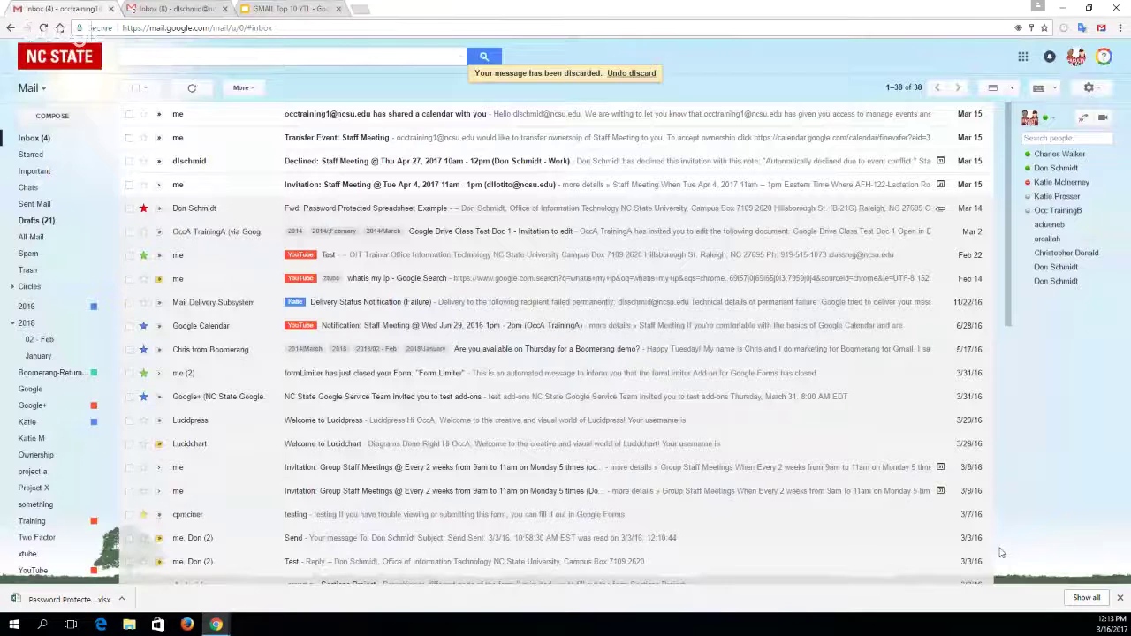
- Start a filter from the advanced search for messages from the suggested contact containing the word "meeting"
left_click(460, 59)
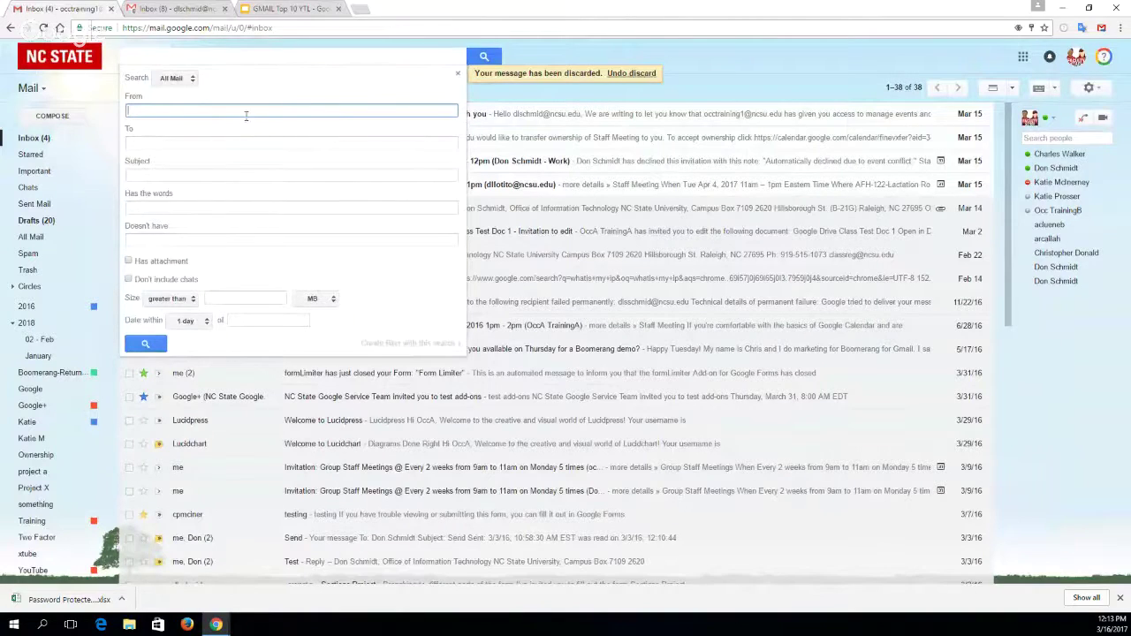
type("kat")
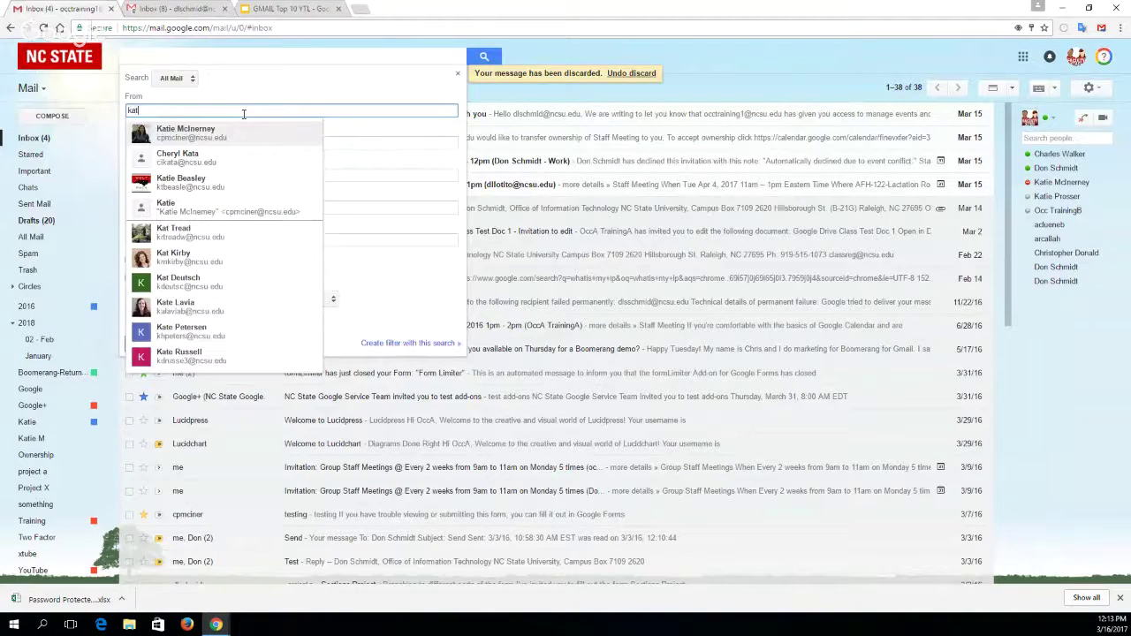
left_click(196, 135)
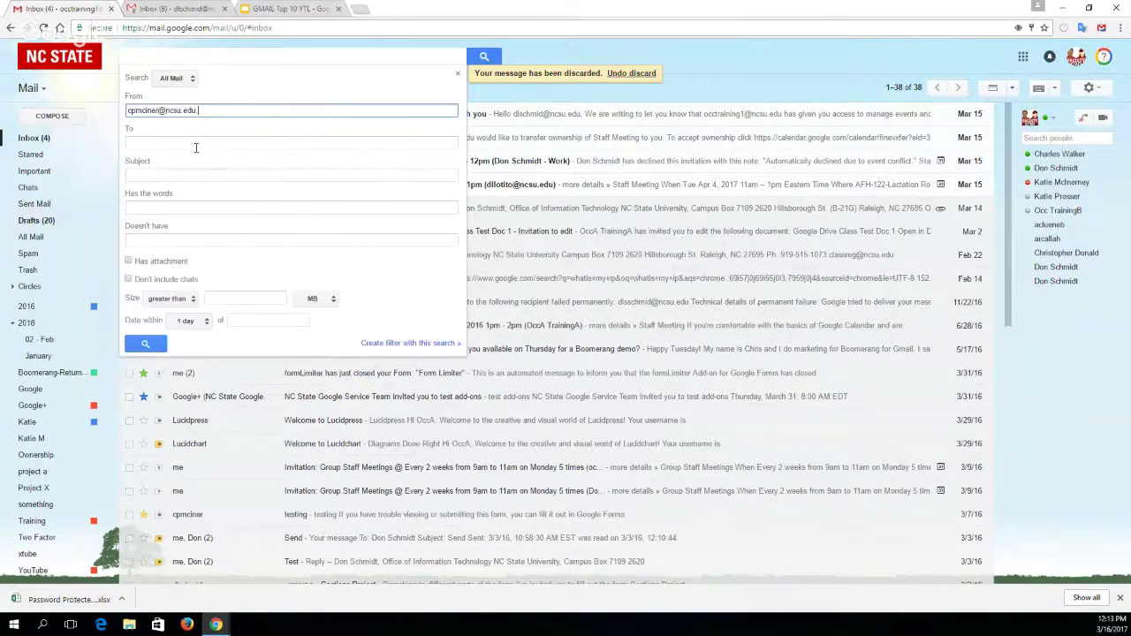
left_click(181, 209)
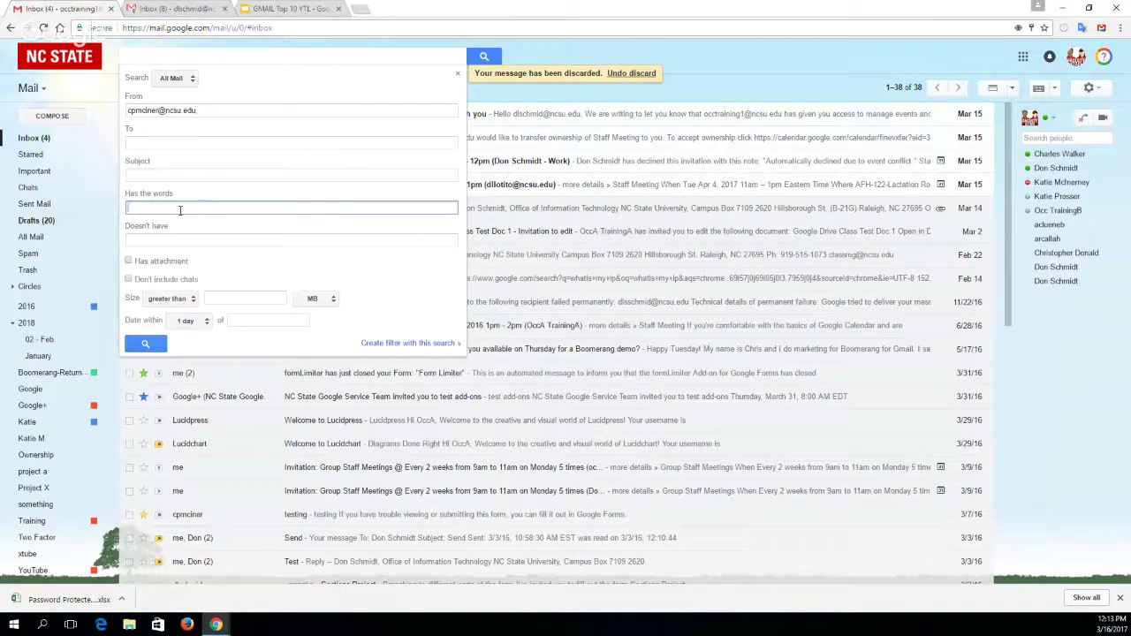
type("meeting")
left_click(389, 345)
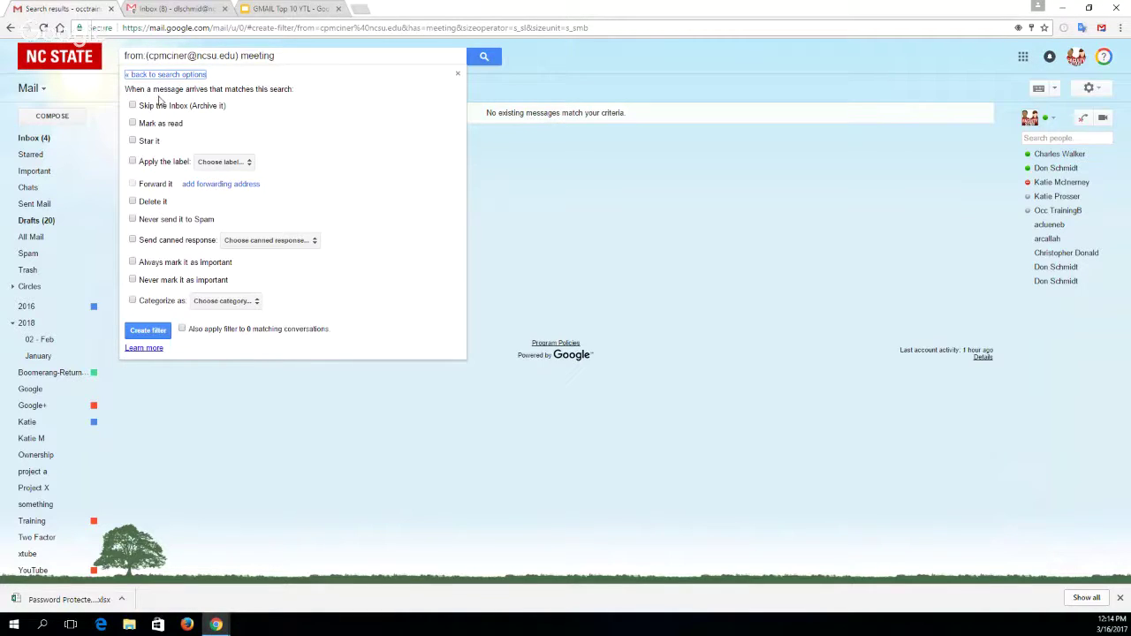
- Create the filter with Star it, the label matching the contact's first name, and application to existing matching conversations
left_click(133, 141)
left_click(133, 163)
left_click(249, 169)
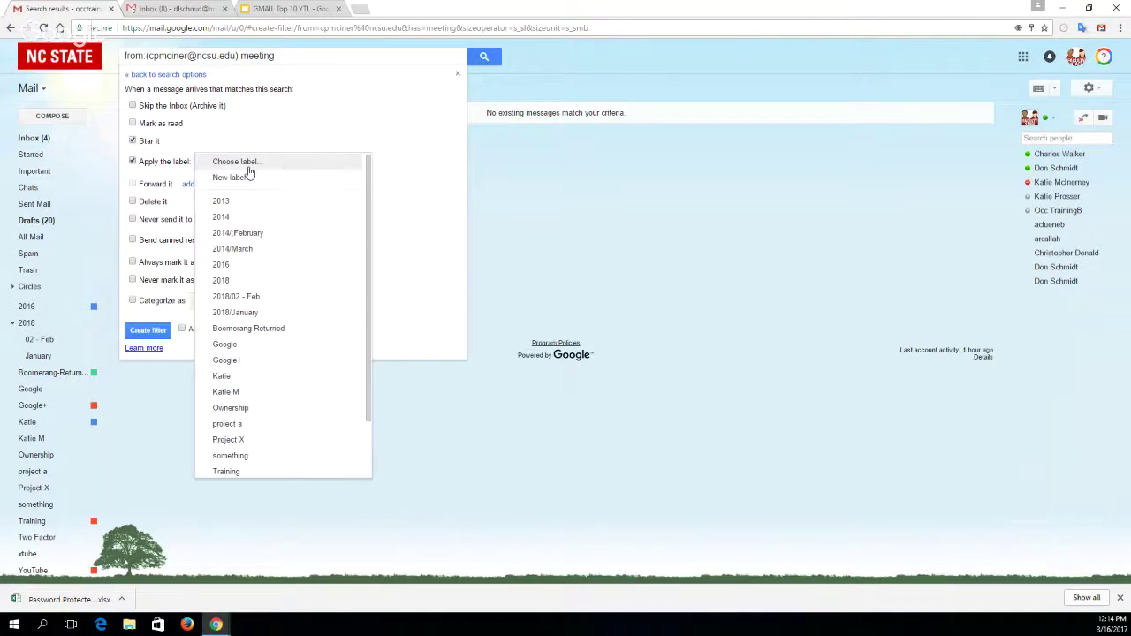
left_click(236, 376)
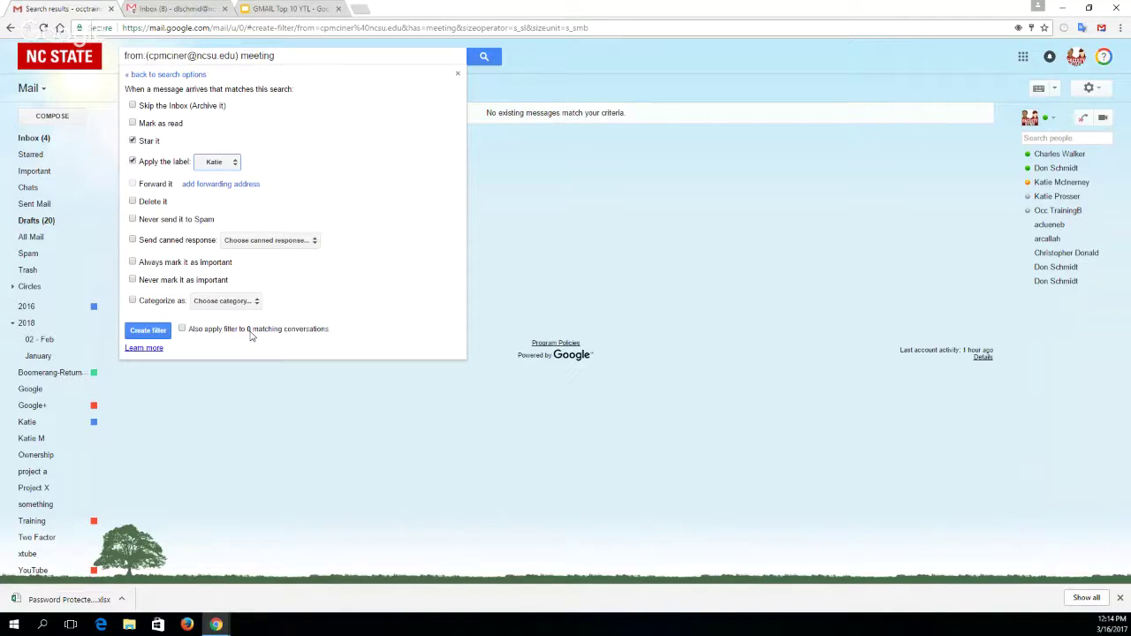
left_click(182, 330)
left_click(148, 330)
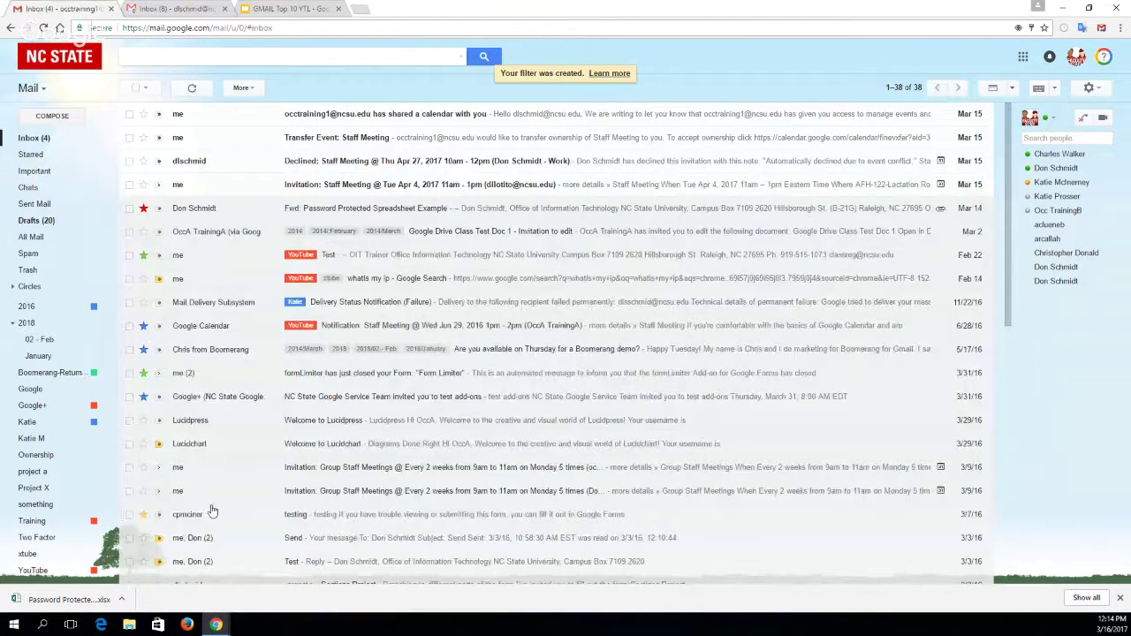
left_click(129, 516)
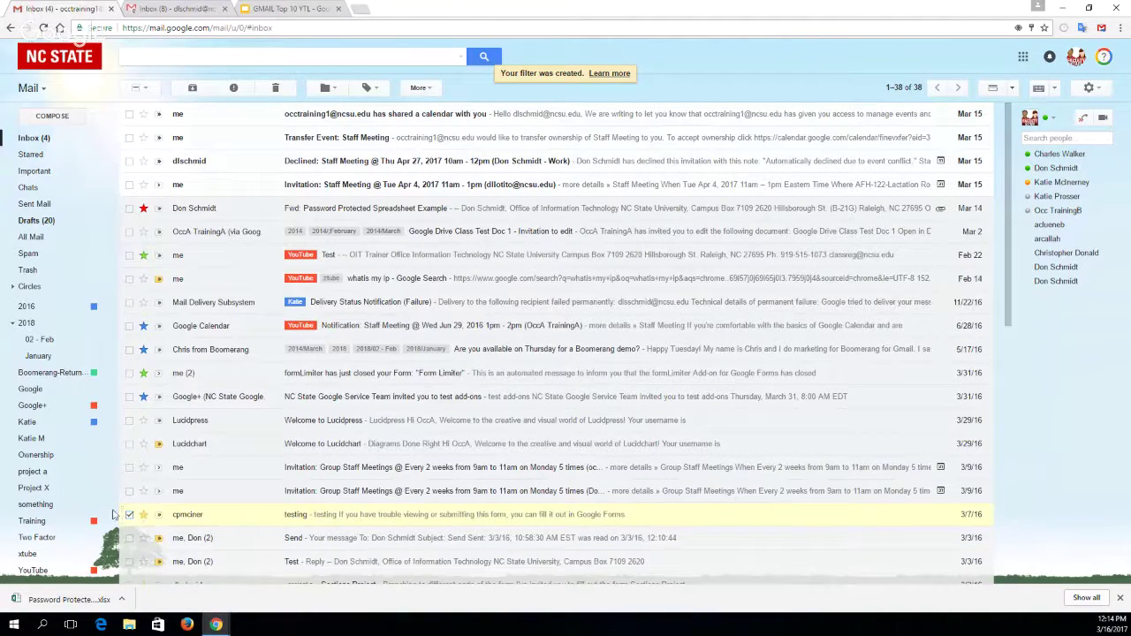
left_click(129, 514)
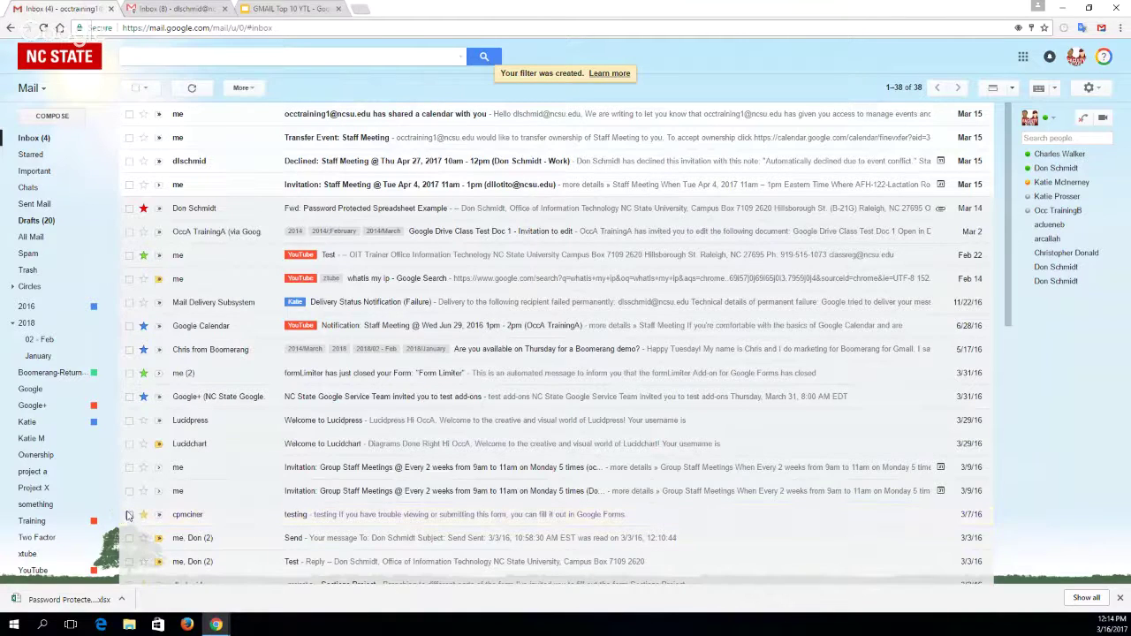
- In the second Gmail account's settings, review the existing filters under Filters and Blocked Addresses, and return to the inbox
left_click(274, 10)
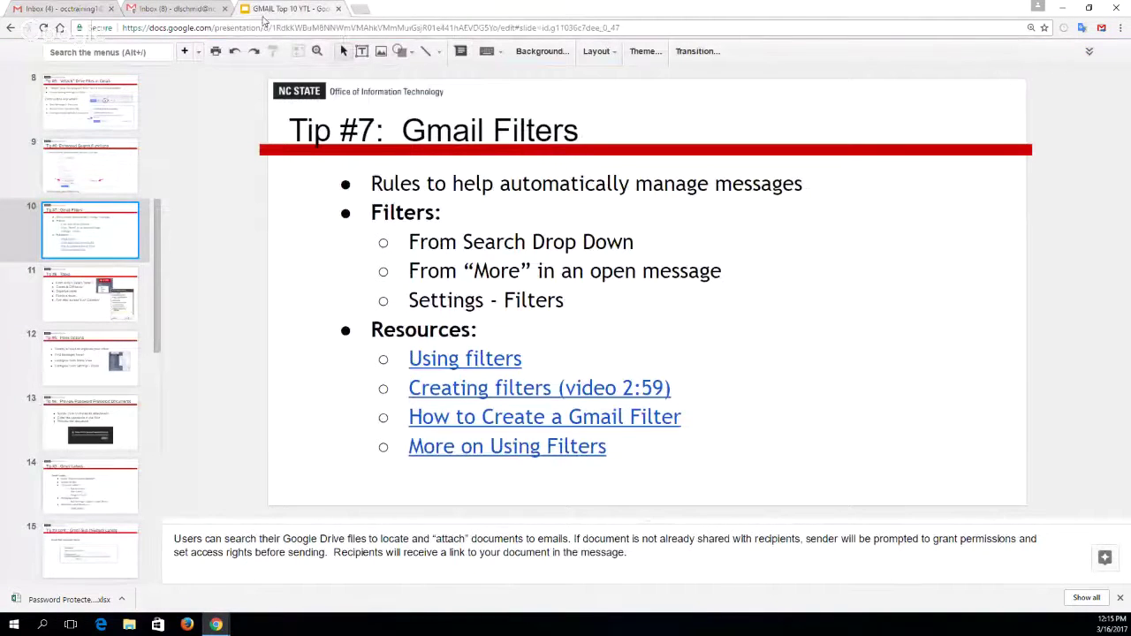
left_click(179, 10)
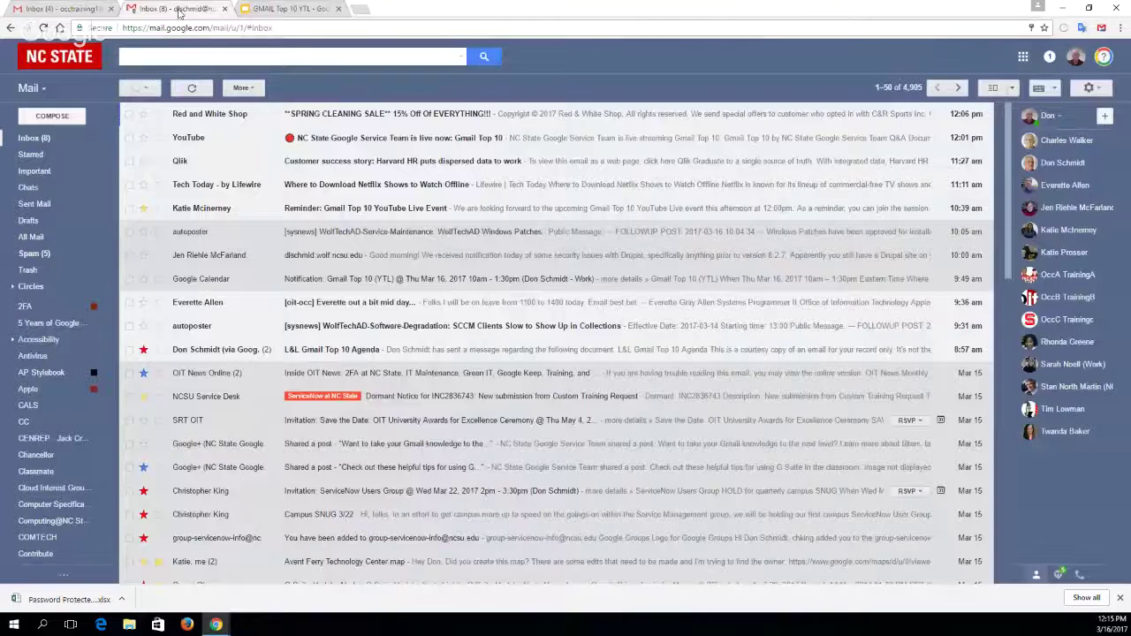
left_click(1088, 88)
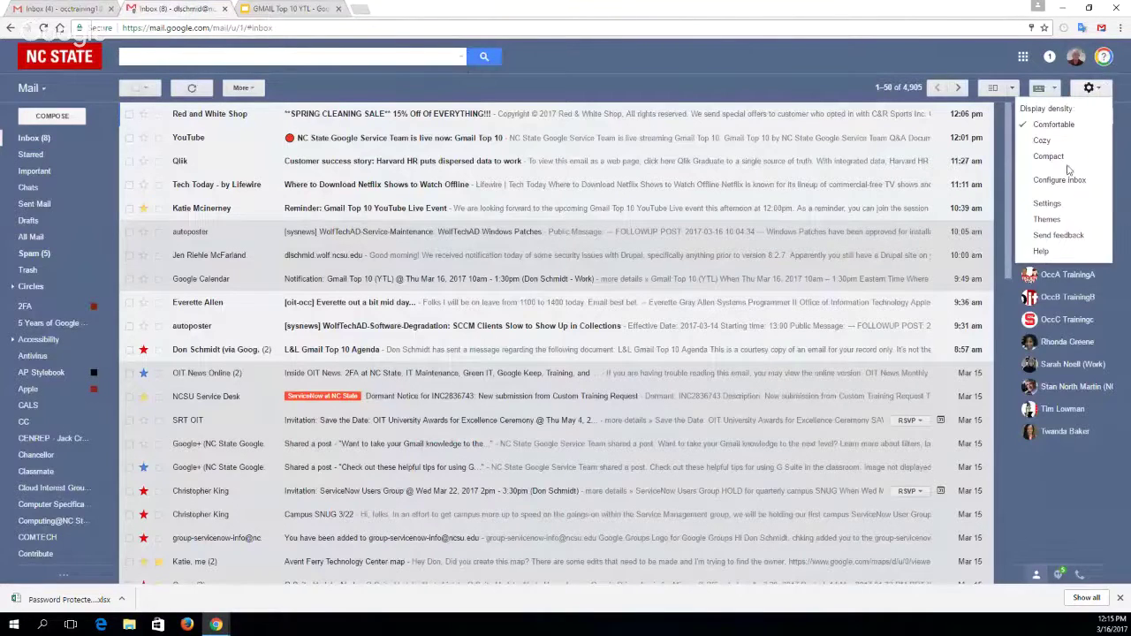
left_click(1047, 203)
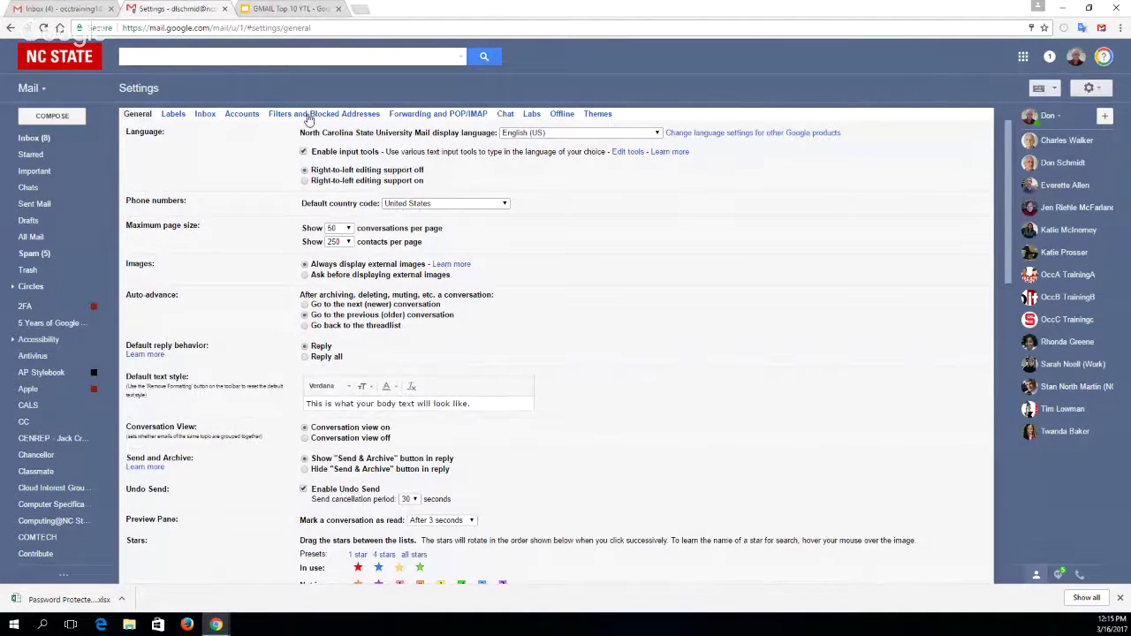
left_click(308, 114)
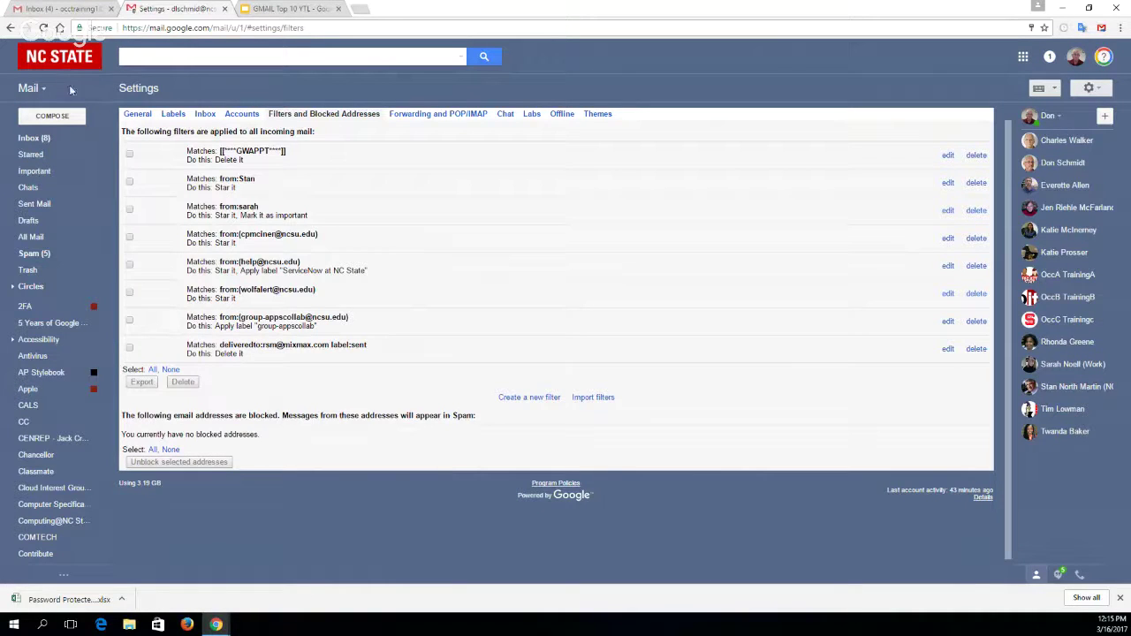
left_click(34, 138)
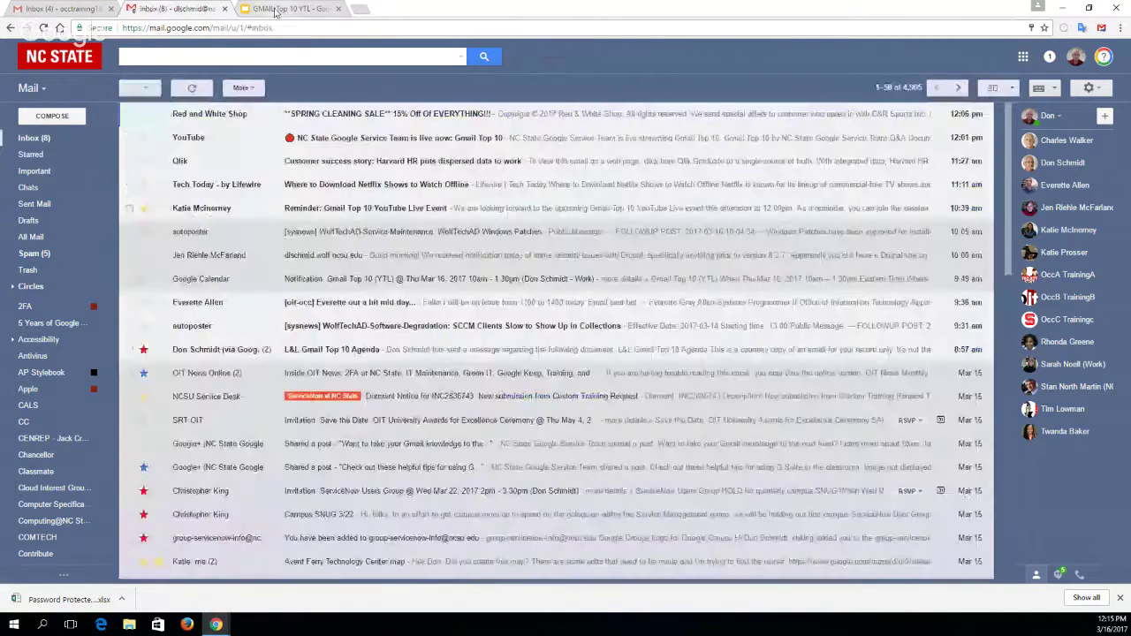
- Switch to the GMAIL Top 10 YTL presentation and show slide 11, Tip #6 on Tasks
left_click(275, 10)
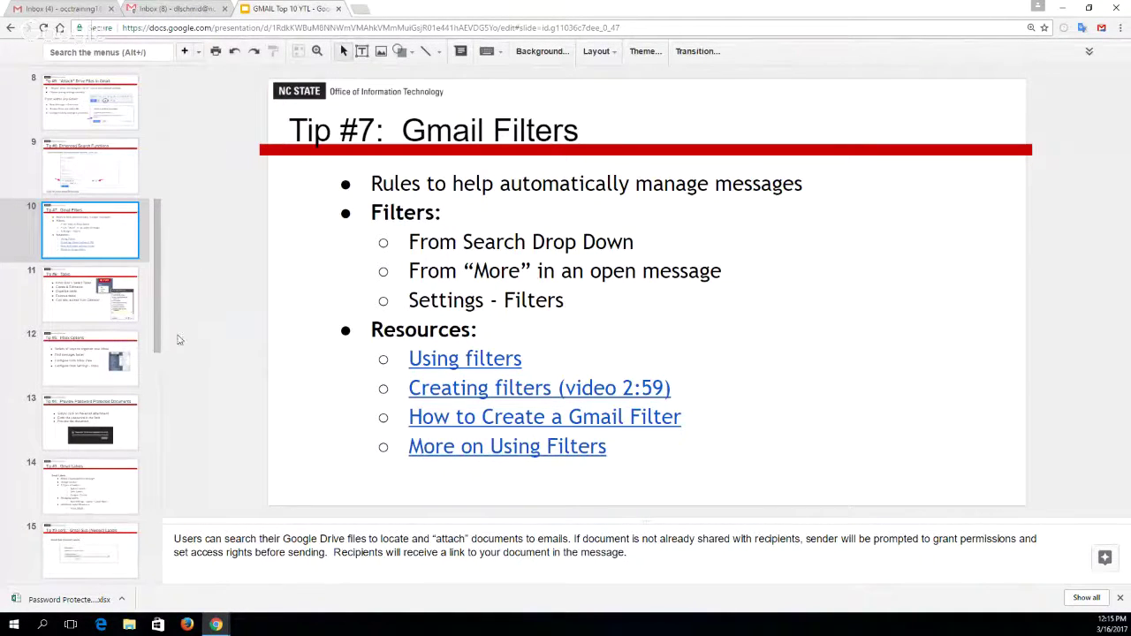
scroll(155, 323, "down", 2)
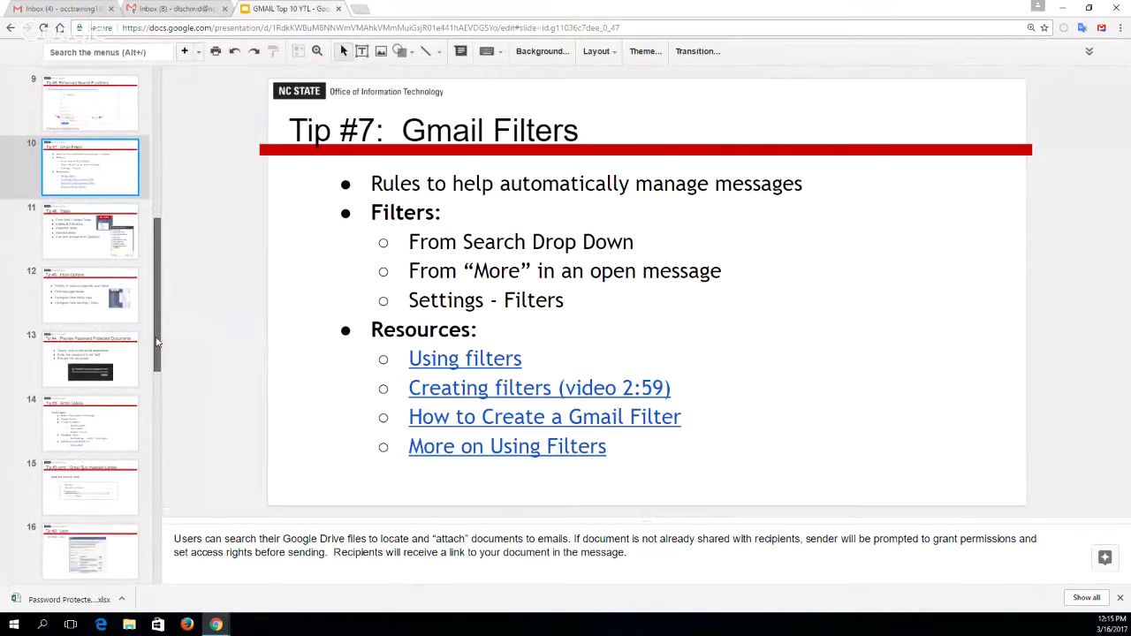
left_click(92, 254)
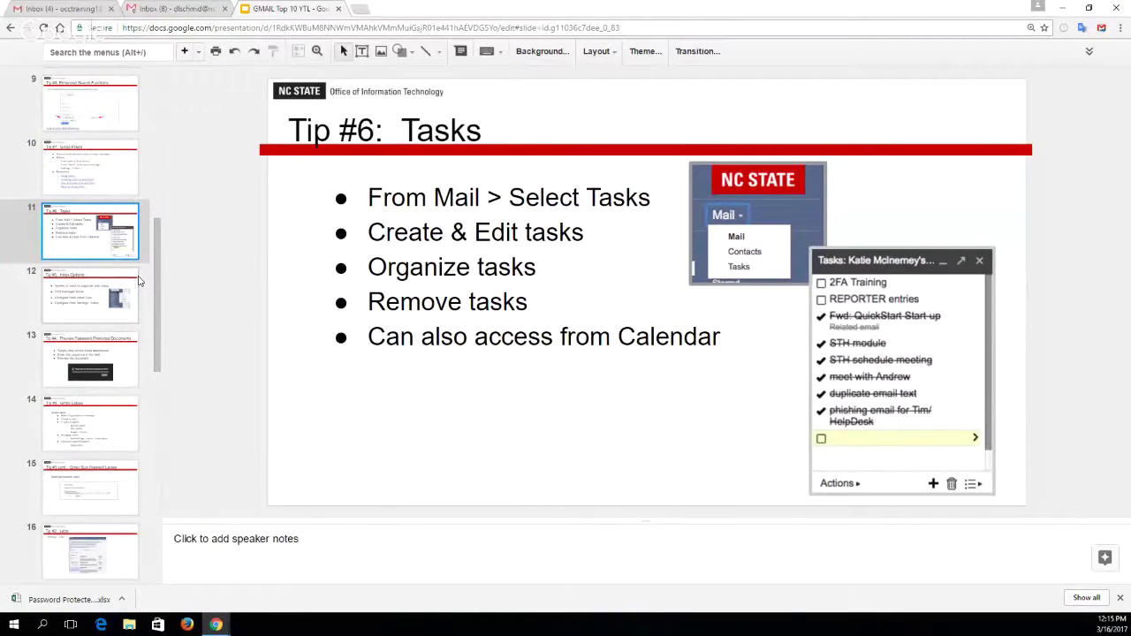
- Switch to the training account's Gmail and open its Tasks list
left_click(174, 8)
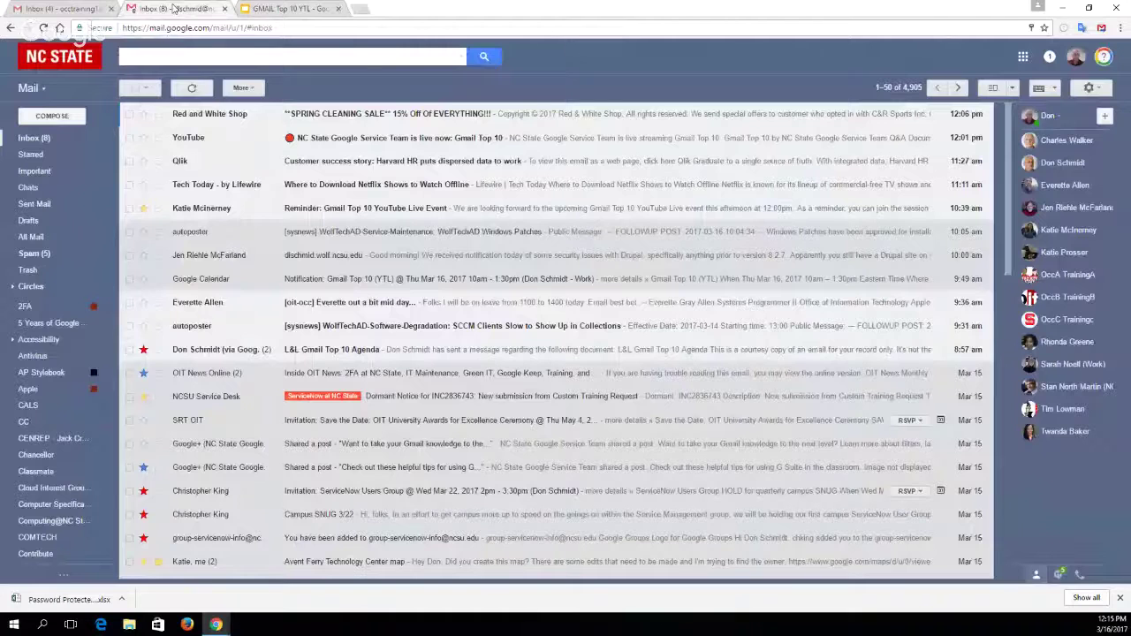
left_click(58, 9)
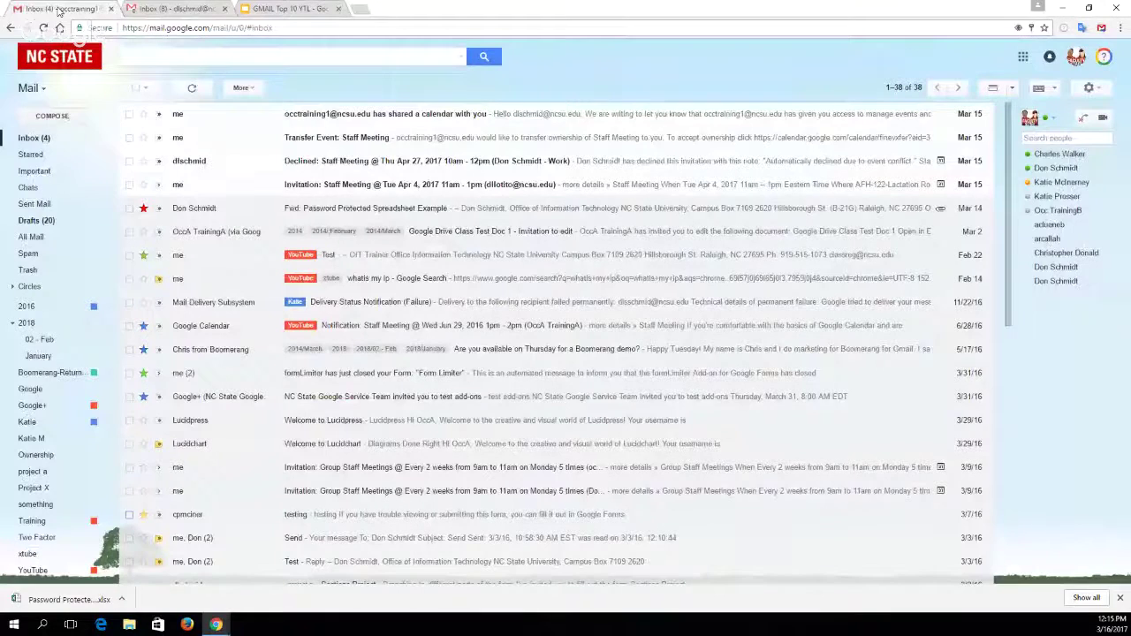
left_click(42, 88)
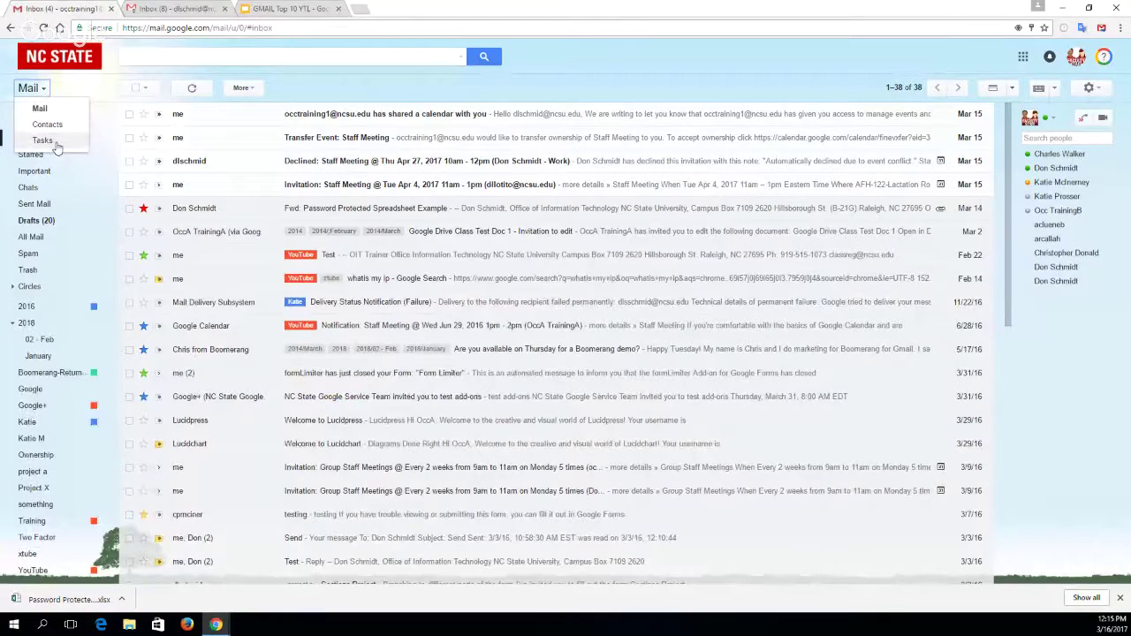
left_click(42, 141)
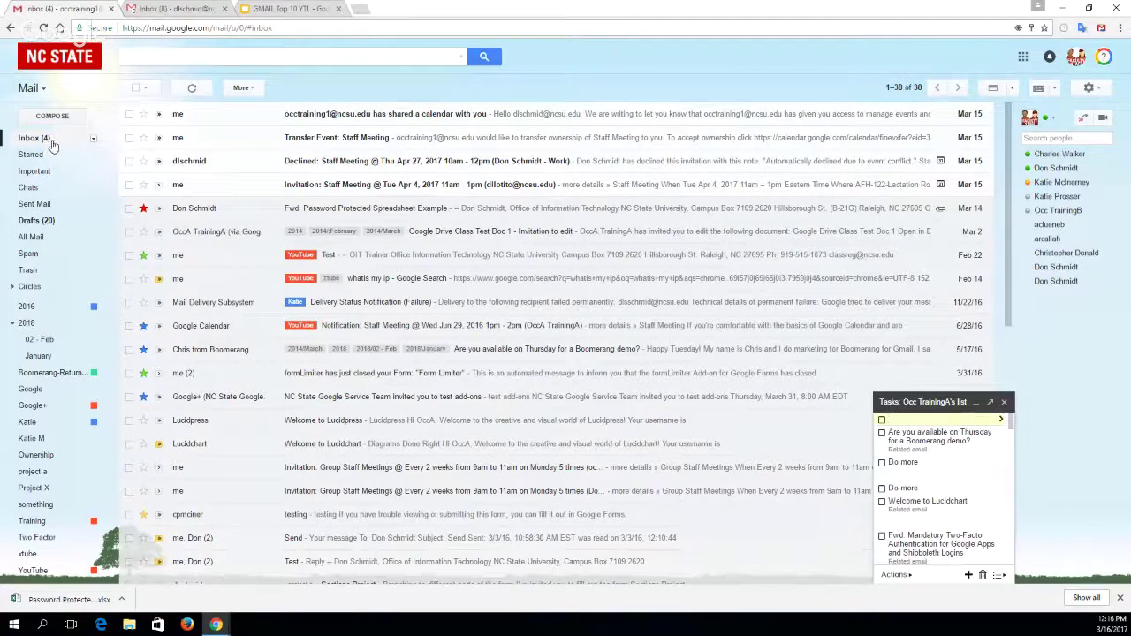
left_click(43, 90)
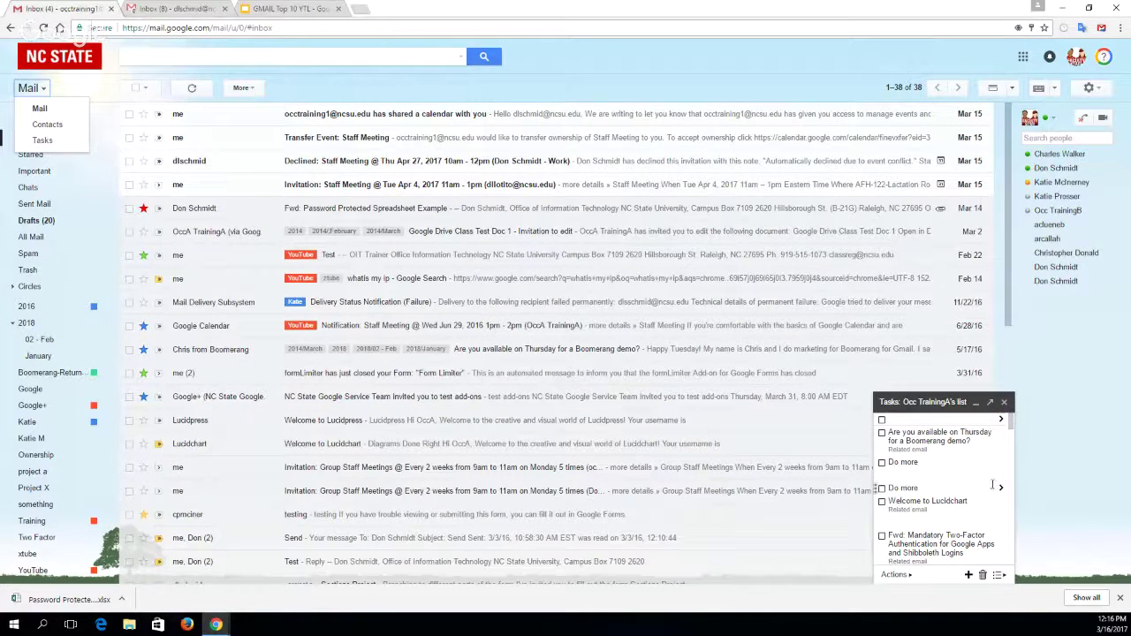
- Pop out the task list, add a task named "New Task", look over the available list actions, and close the window
left_click(991, 403)
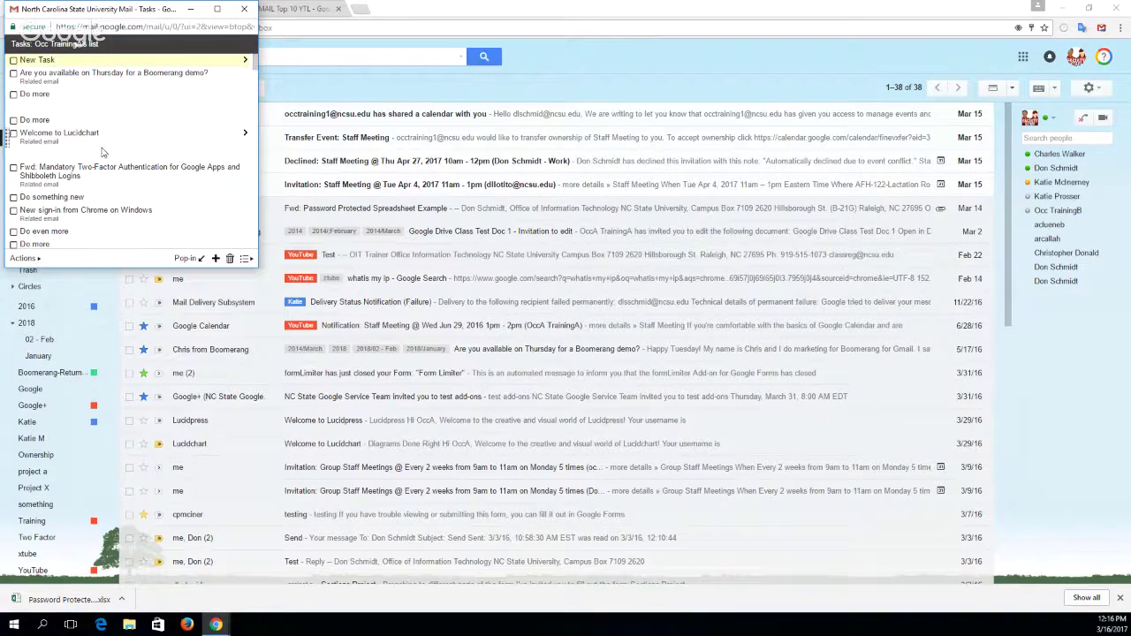
left_click(25, 258)
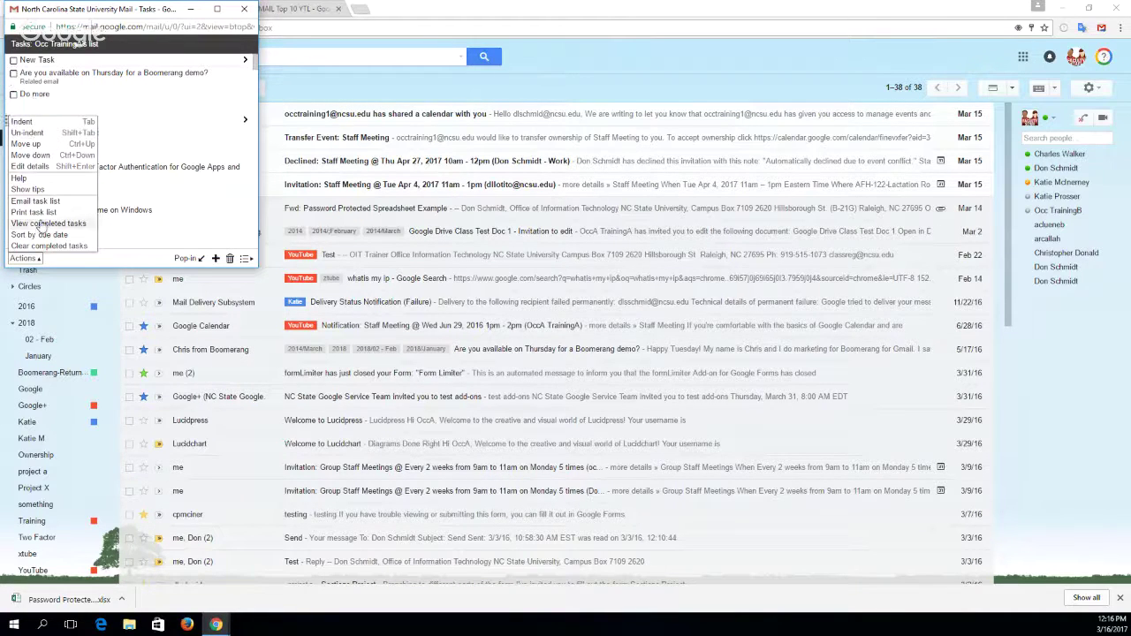
left_click(187, 151)
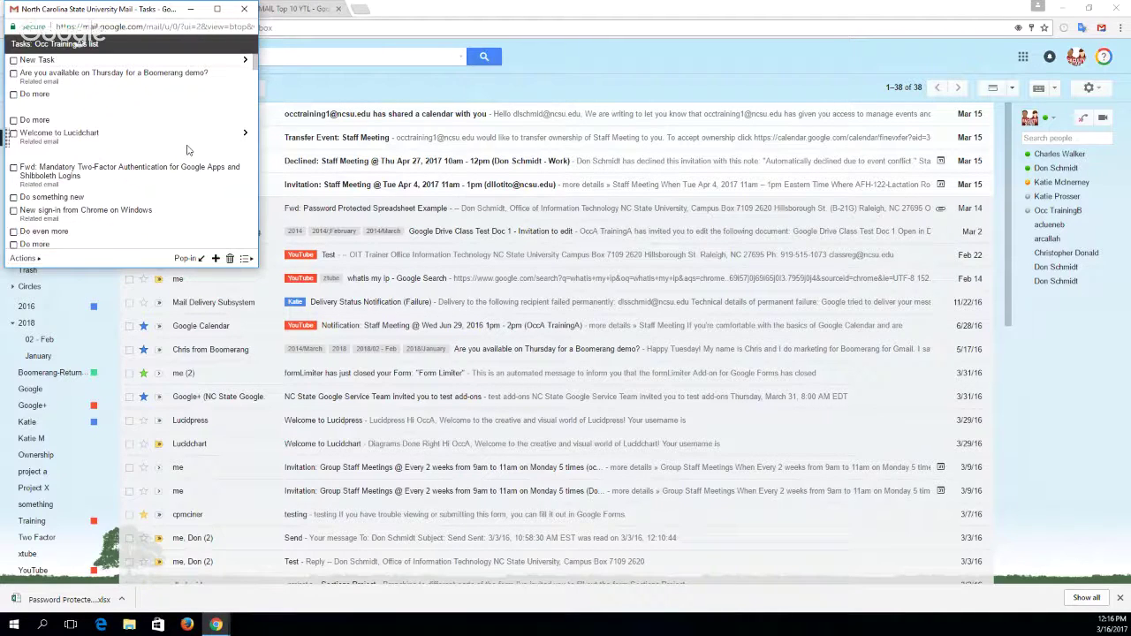
left_click(244, 11)
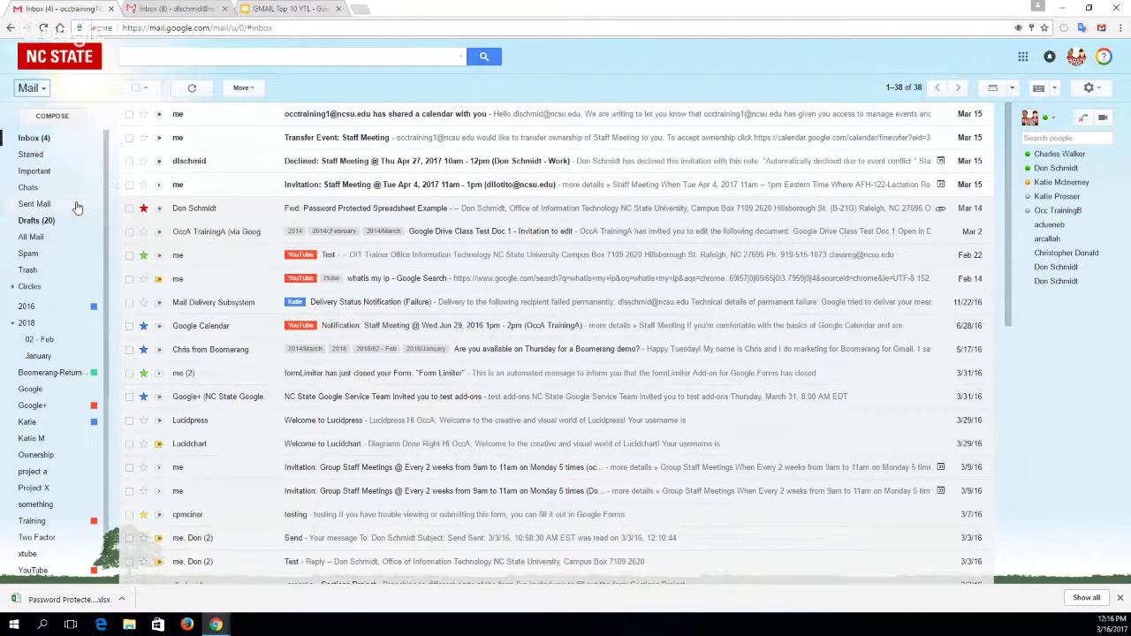
left_click(402, 374)
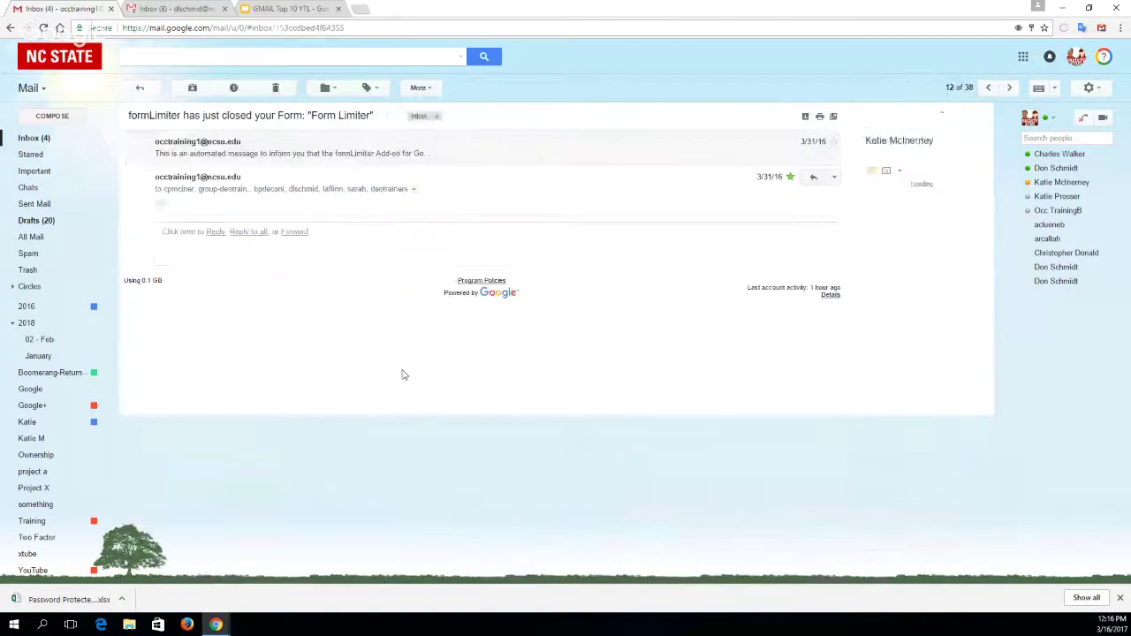
left_click(273, 152)
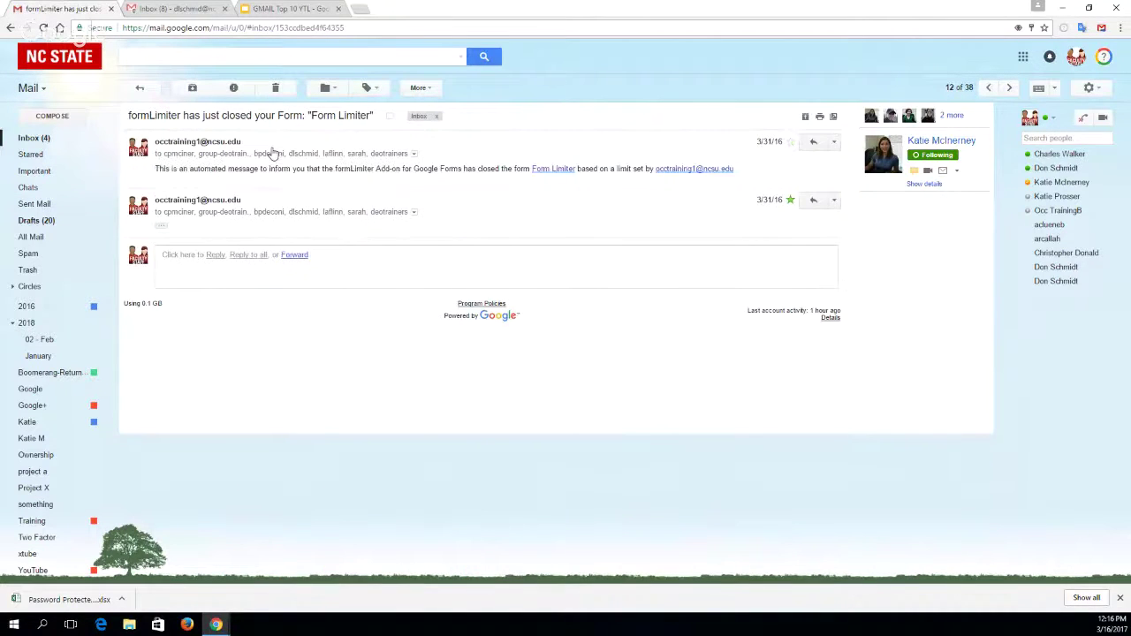
left_click(140, 89)
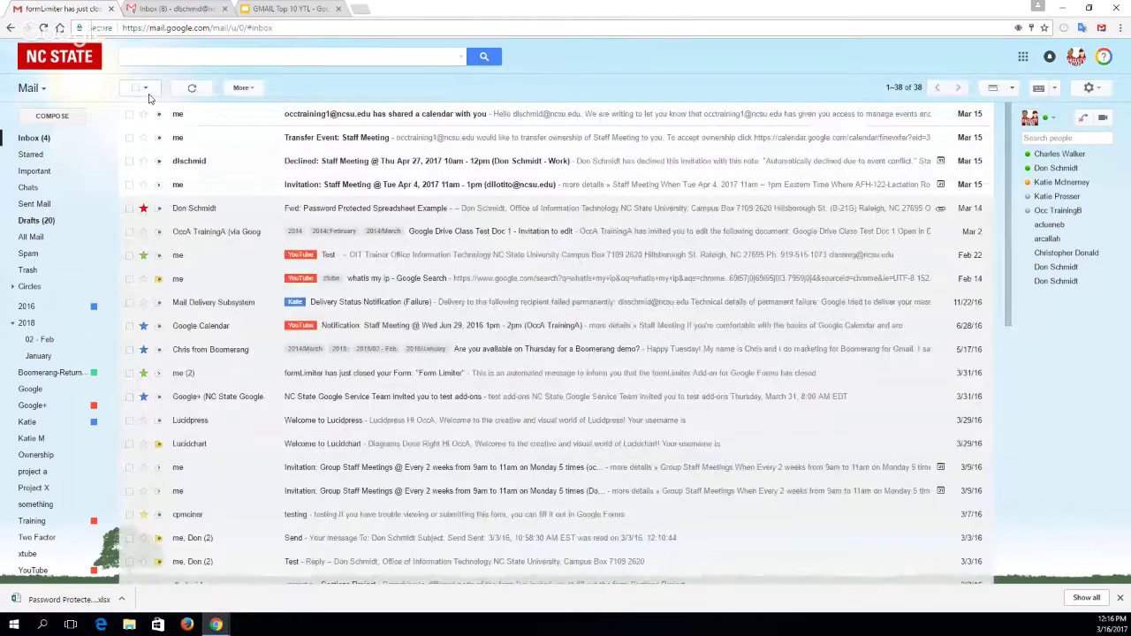
- Add the Jun 29, 2016 Staff Meeting notification email to Tasks and check it in the popped-out task list
left_click(395, 326)
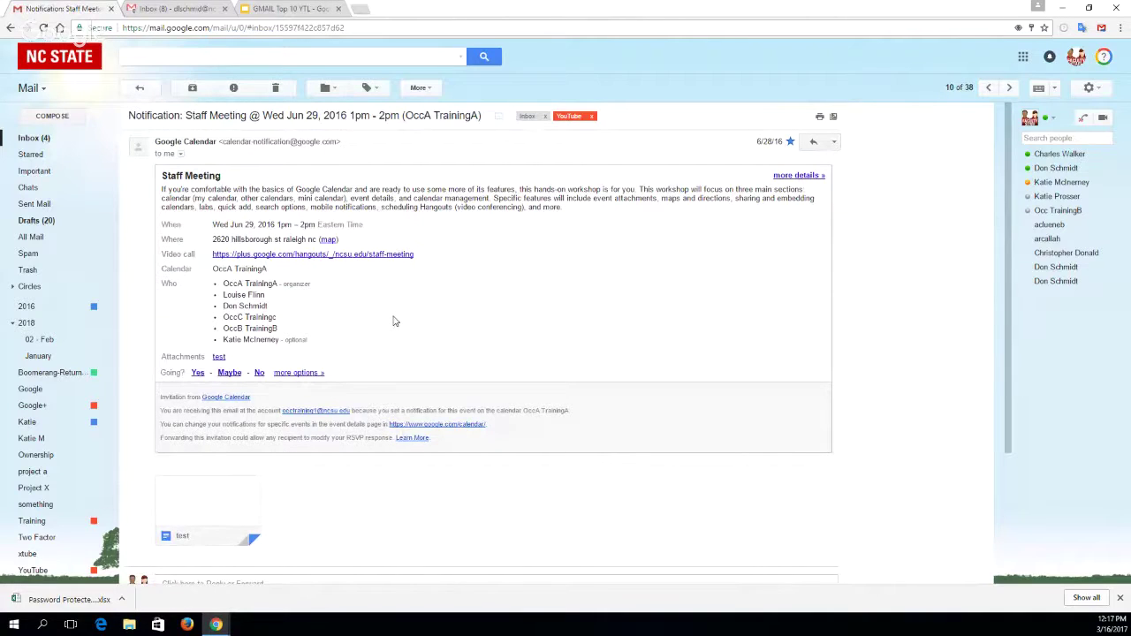
left_click(421, 88)
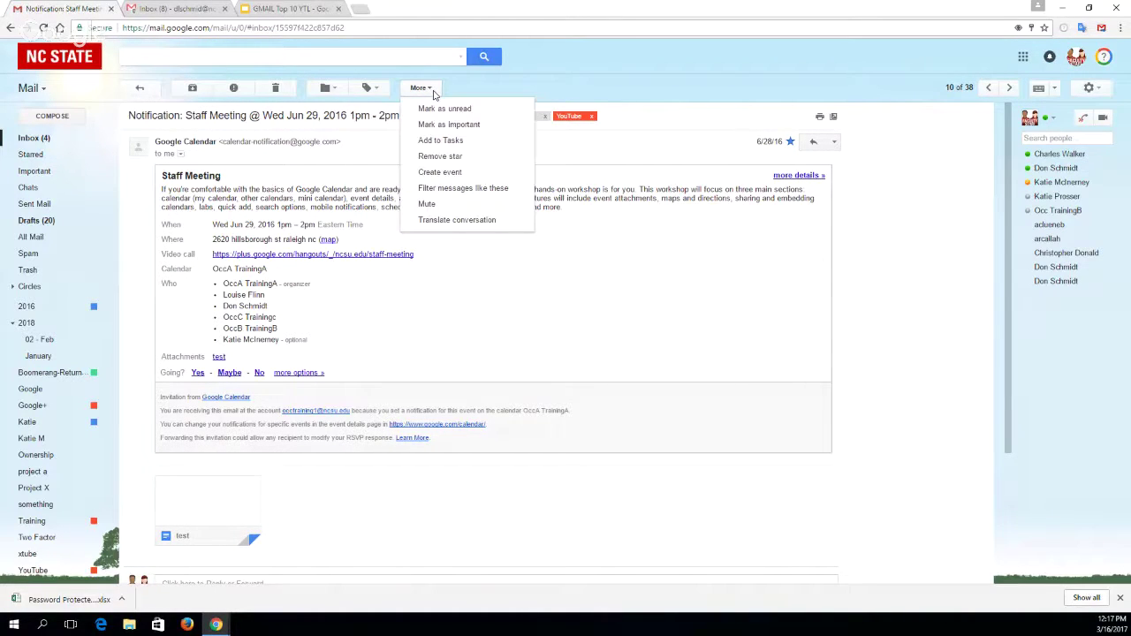
left_click(444, 140)
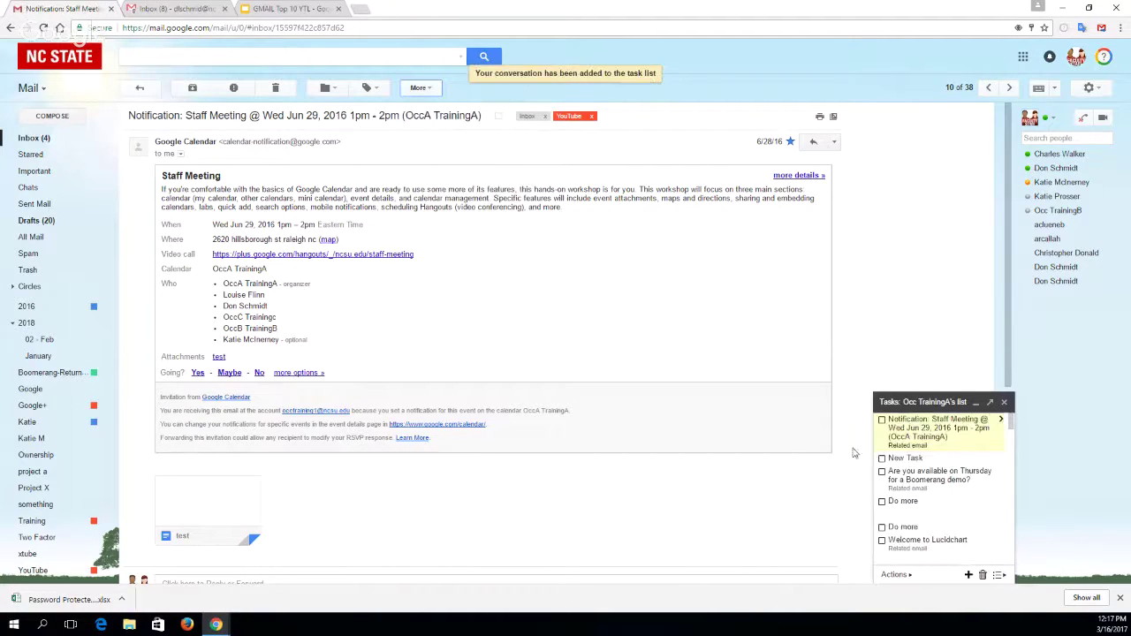
left_click(989, 402)
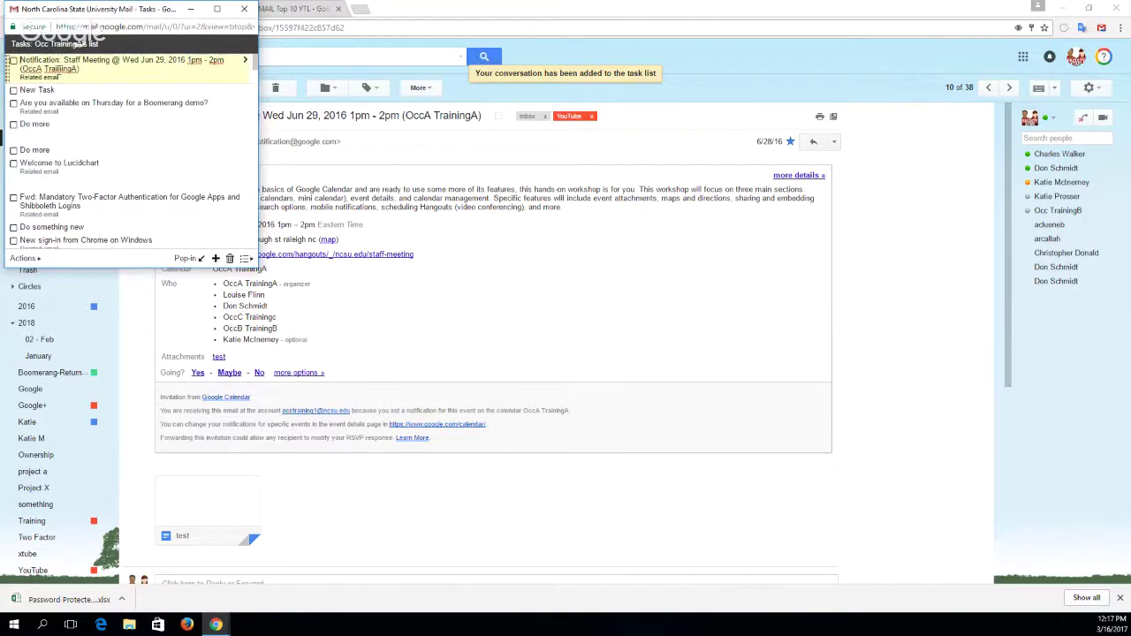
left_click(248, 11)
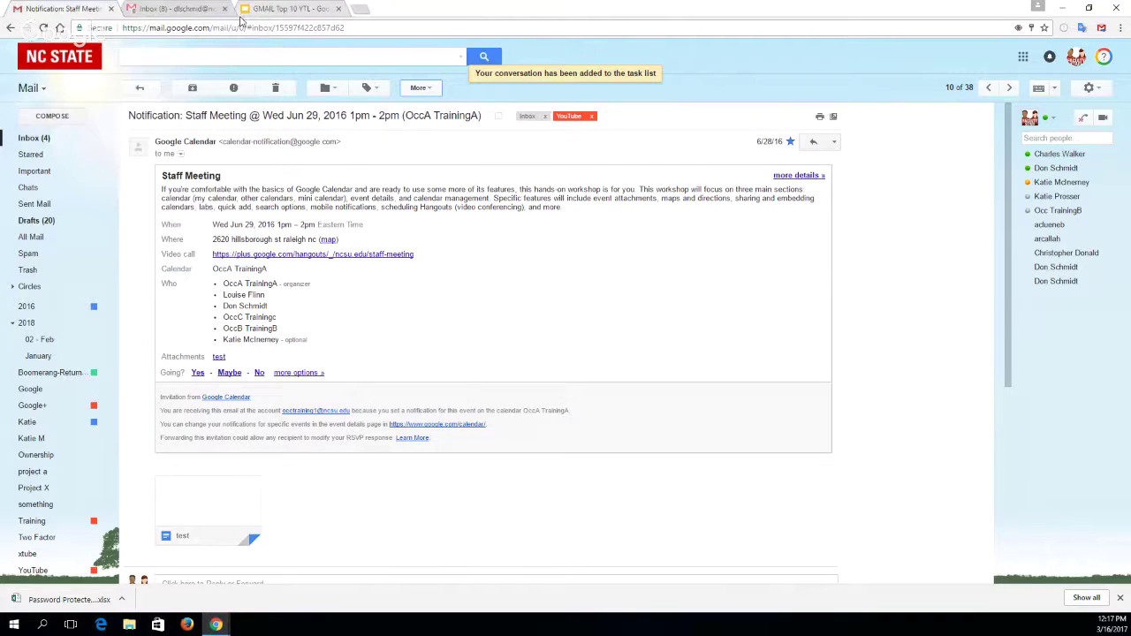
- Open Google Calendar for the training account and toggle the display of its Tasks calendar
left_click(1023, 57)
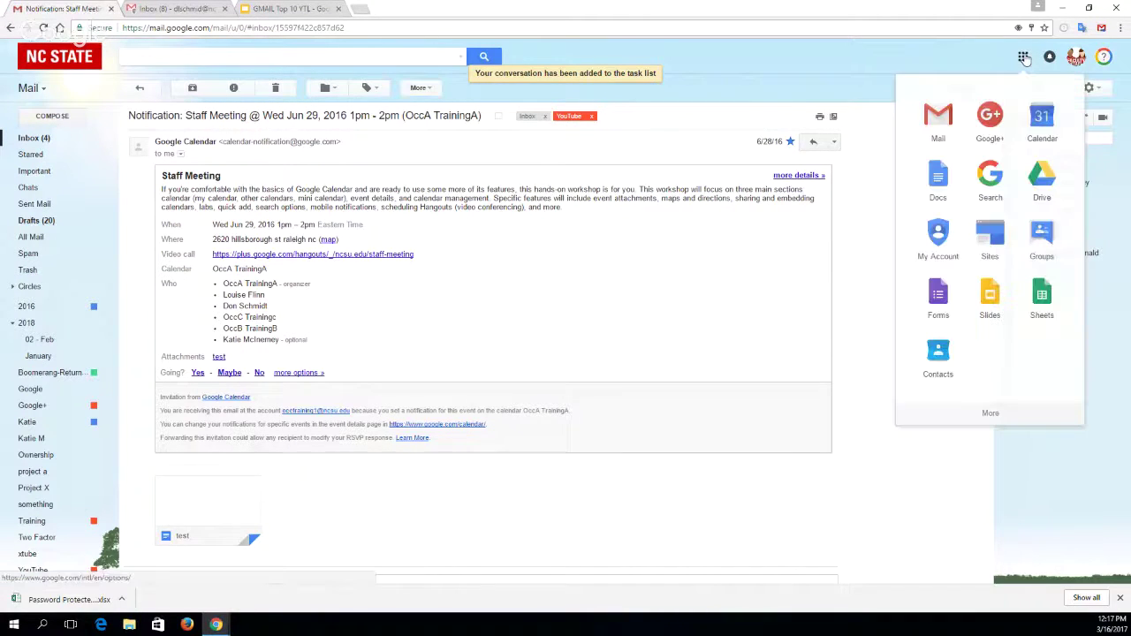
left_click(1042, 119)
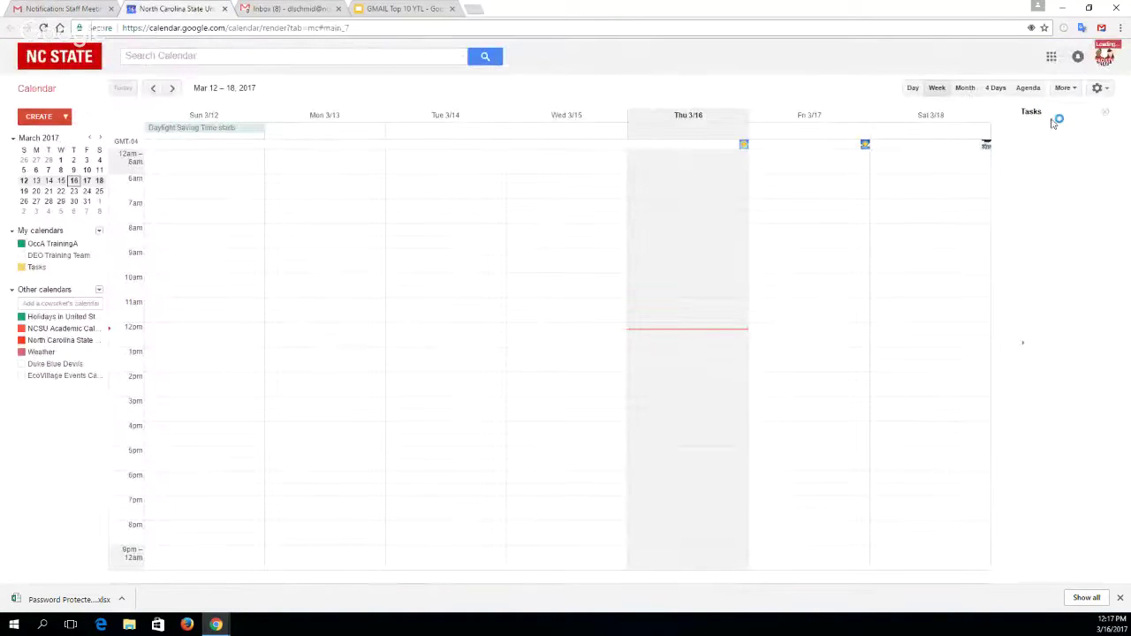
left_click(33, 268)
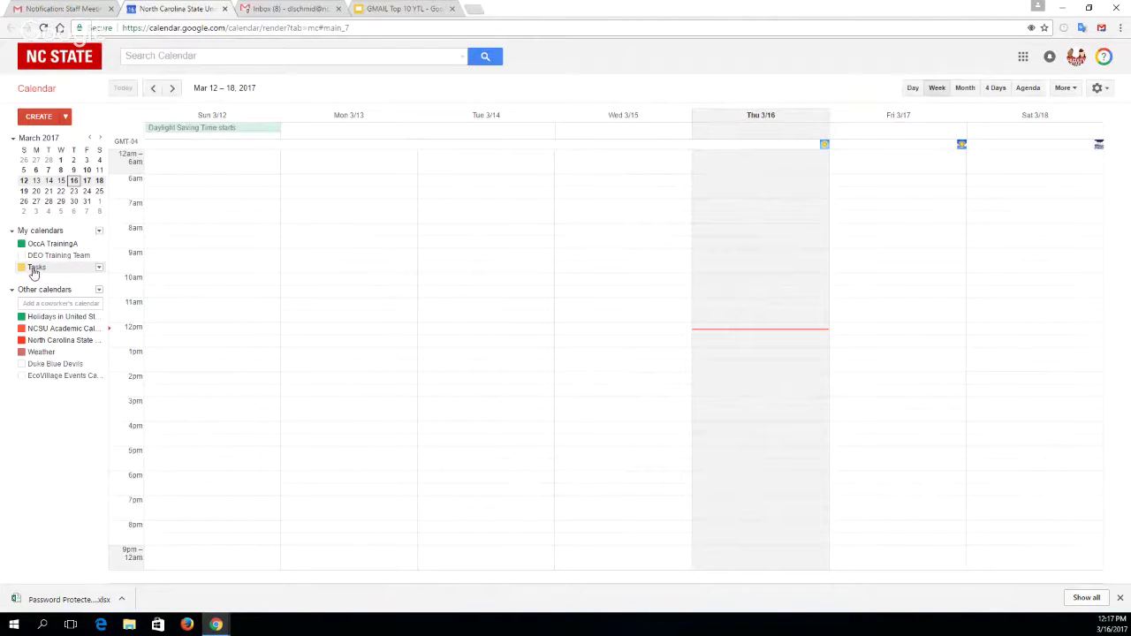
left_click(34, 268)
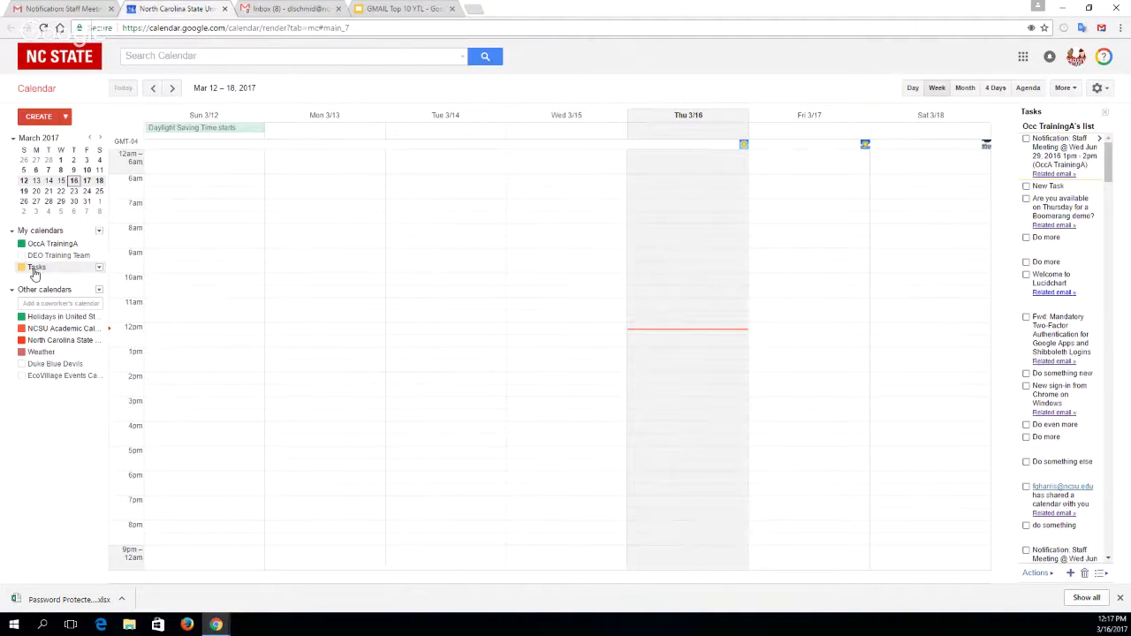
left_click(33, 269)
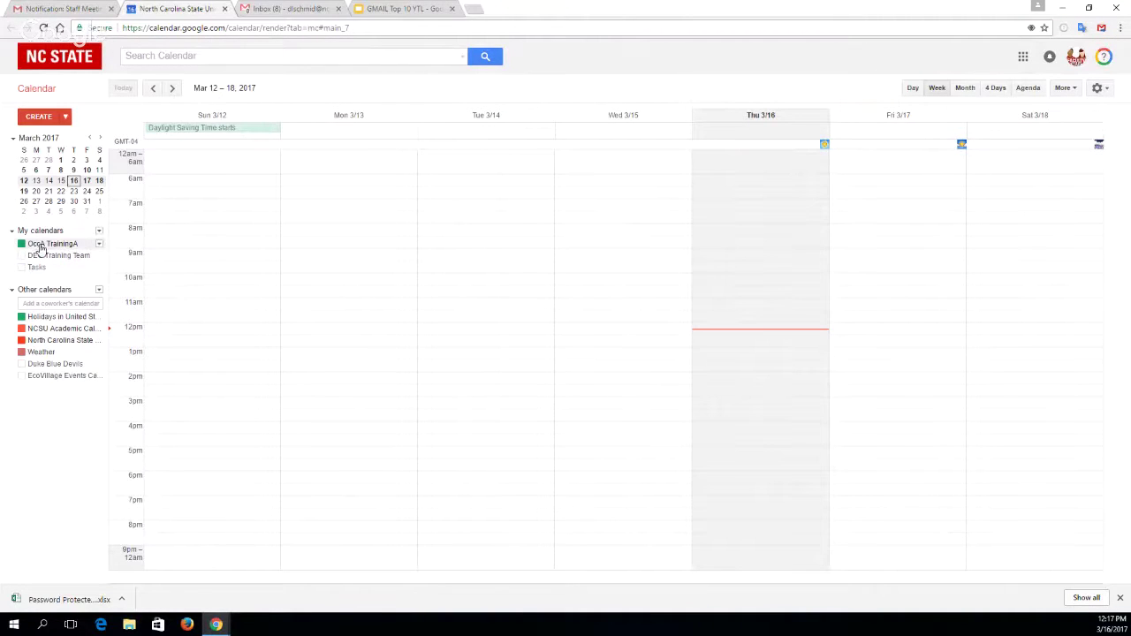
- Switch the Tasks calendar to Reminders and back to Tasks
left_click(98, 268)
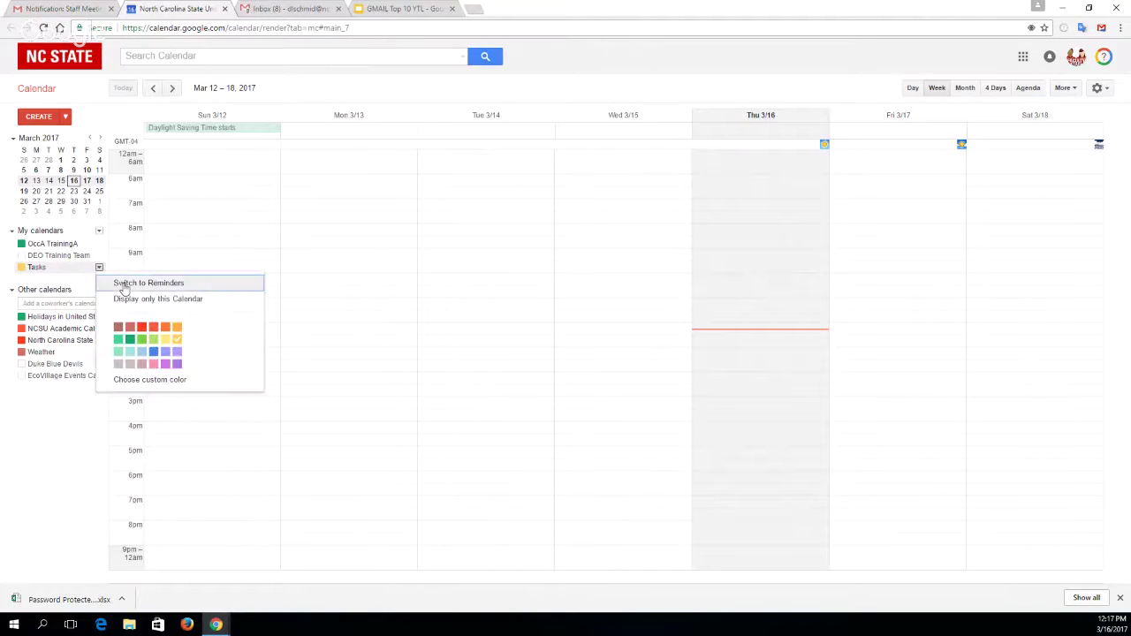
left_click(123, 283)
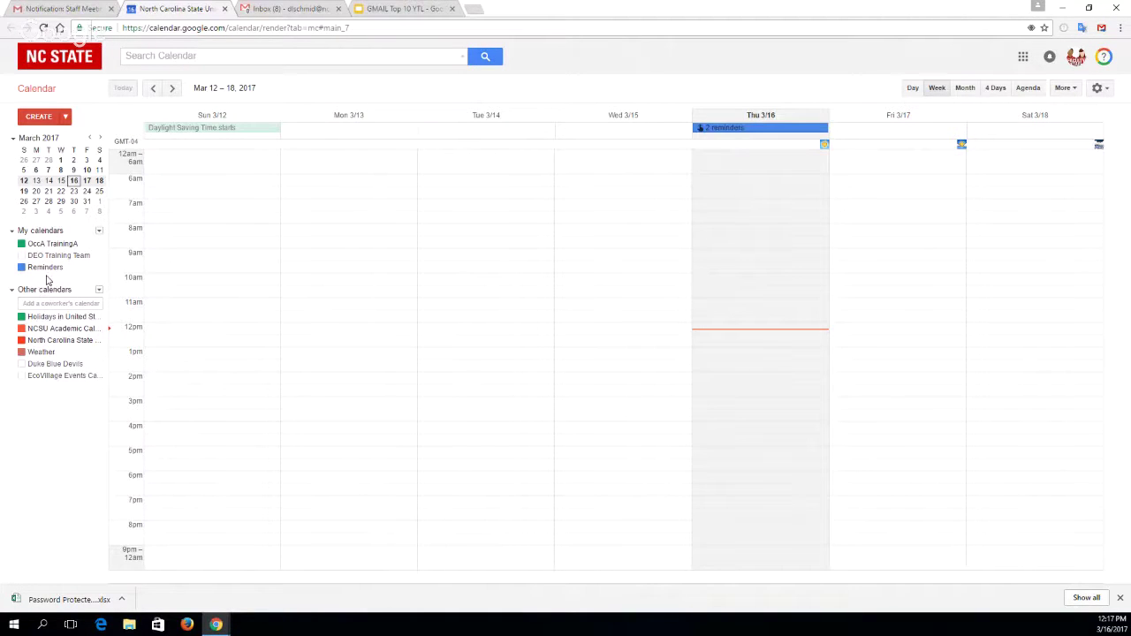
left_click(99, 271)
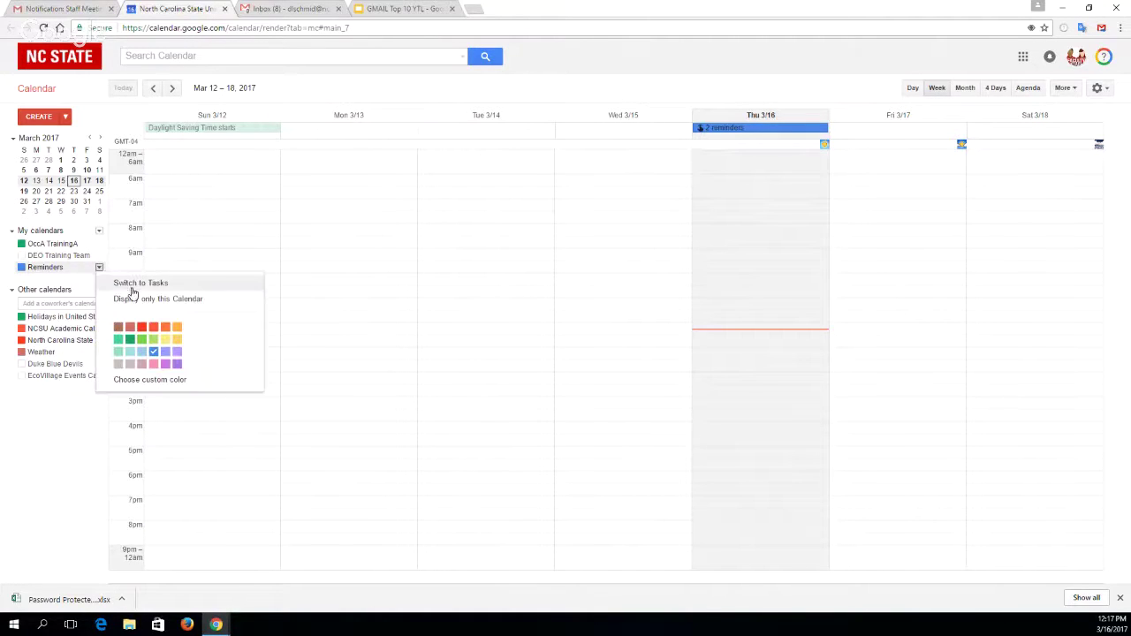
left_click(133, 289)
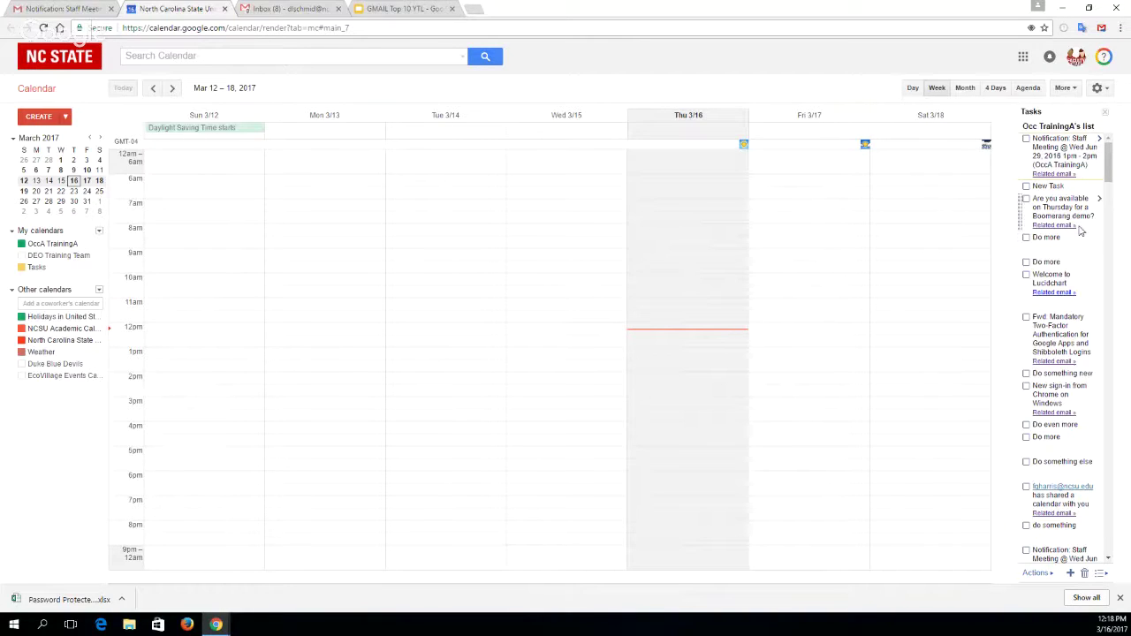
- Open the related email of the Jun 29, 2016 Staff Meeting task from Calendar, and return to the inbox
left_click(1055, 176)
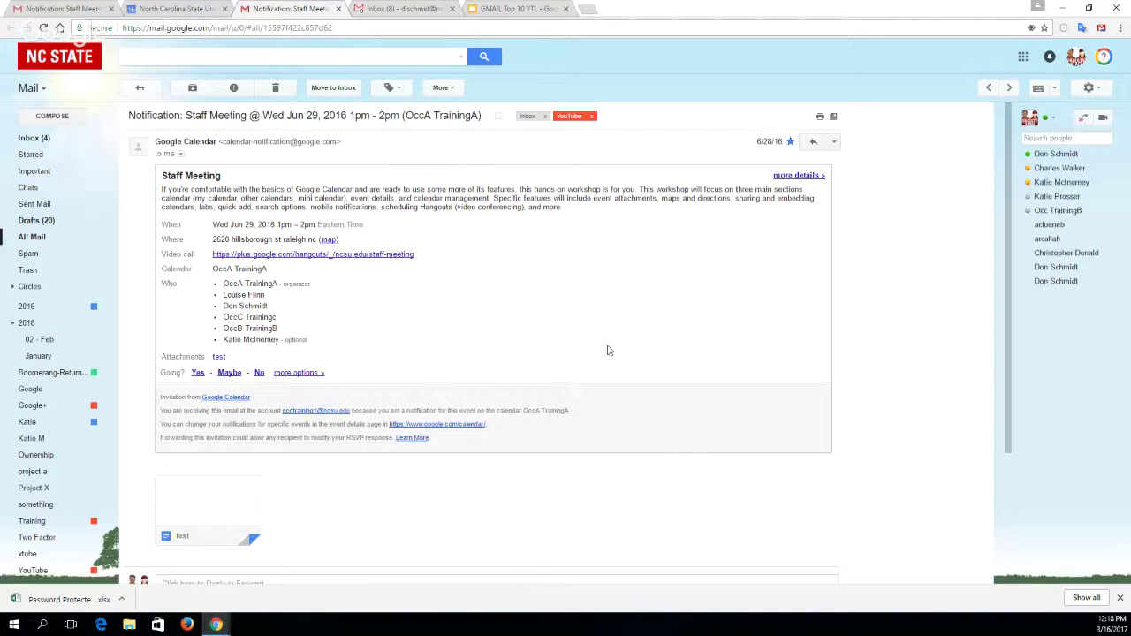
left_click(26, 140)
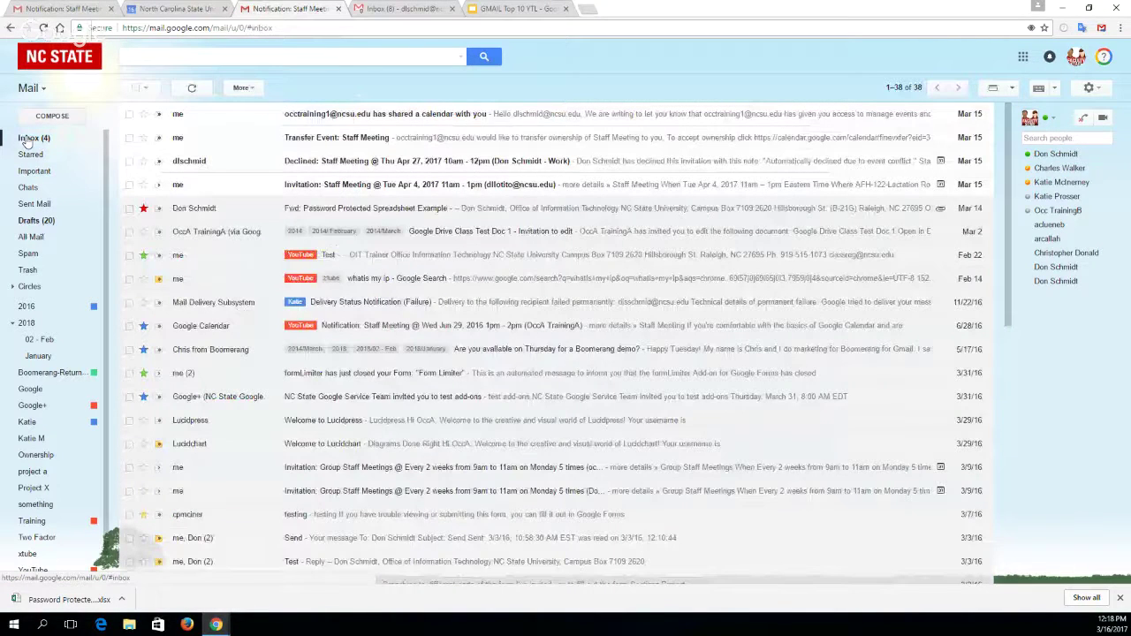
- Show the "Tip #3: Gmail Labels" slide in the Google Slides presentation, and switch to the presenter's own Gmail inbox
left_click(499, 10)
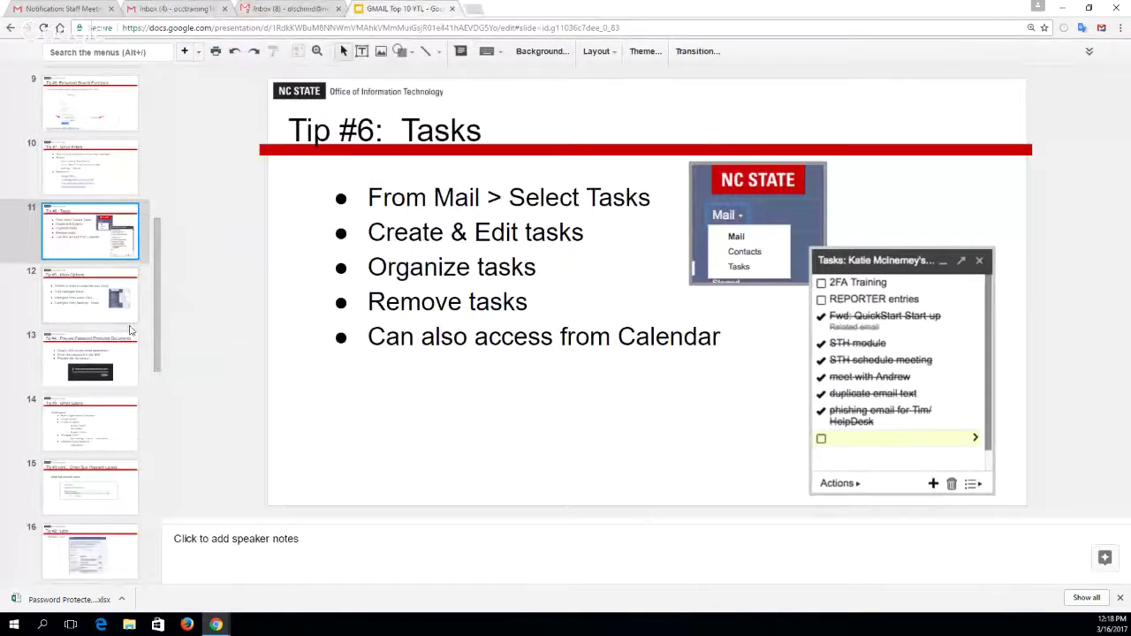
left_click(117, 425)
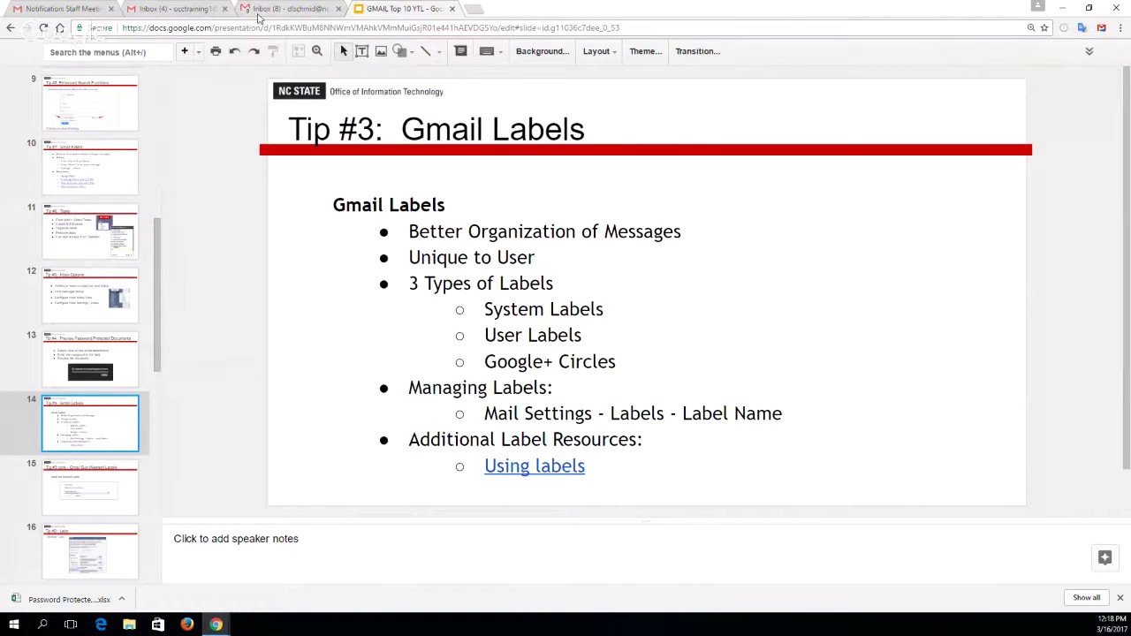
left_click(265, 10)
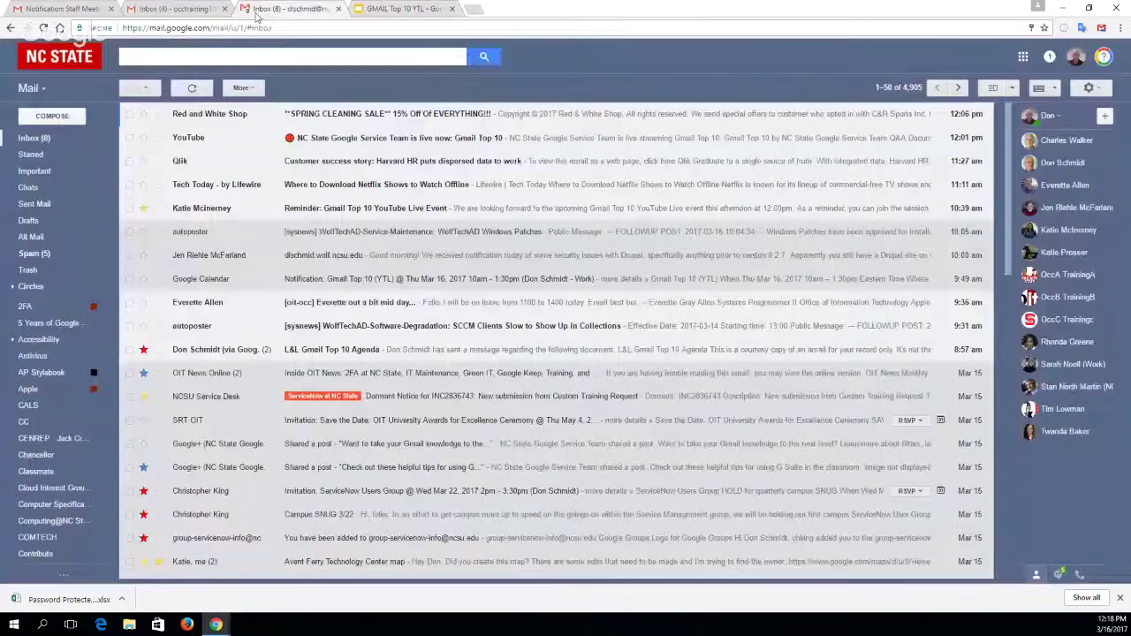
- Switch to the training account's inbox, and expand and collapse its Circles labels
left_click(175, 9)
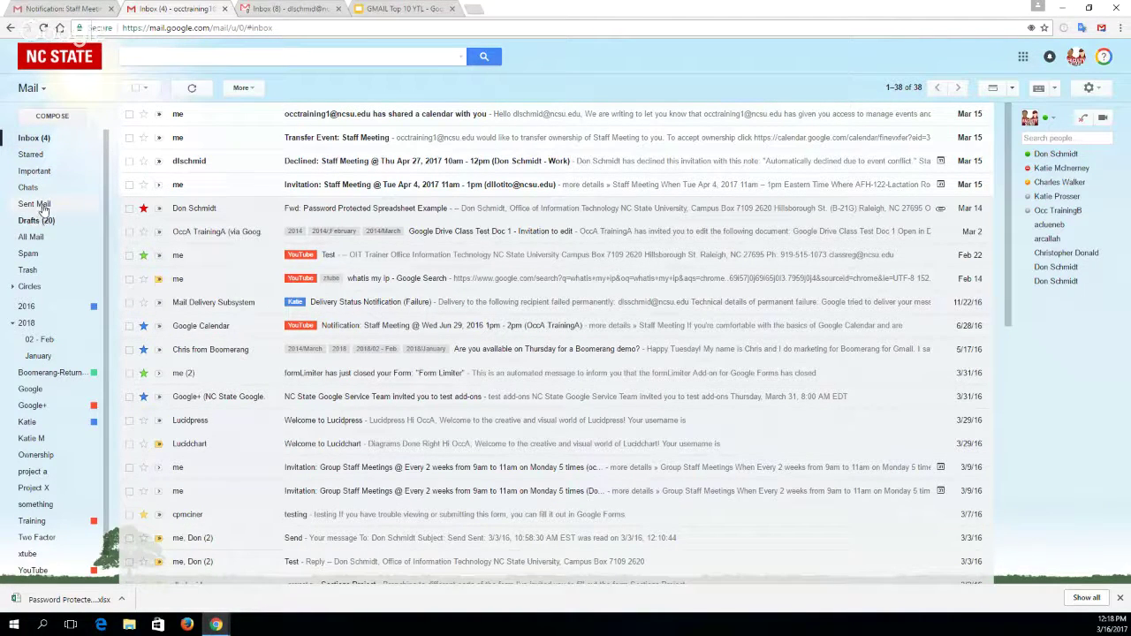
left_click(13, 288)
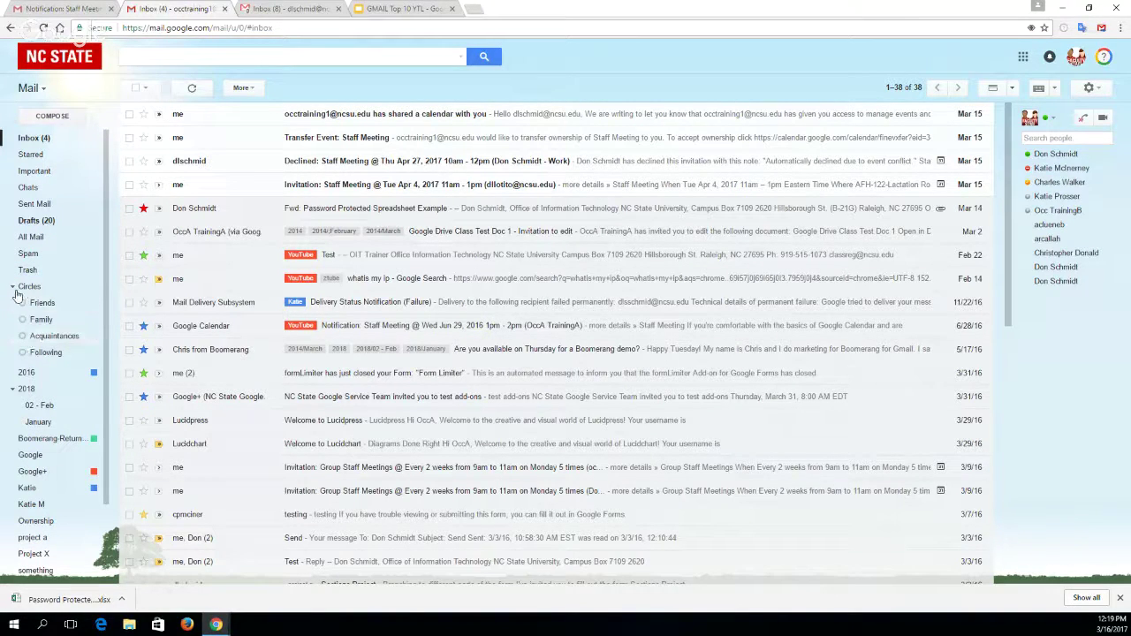
left_click(13, 289)
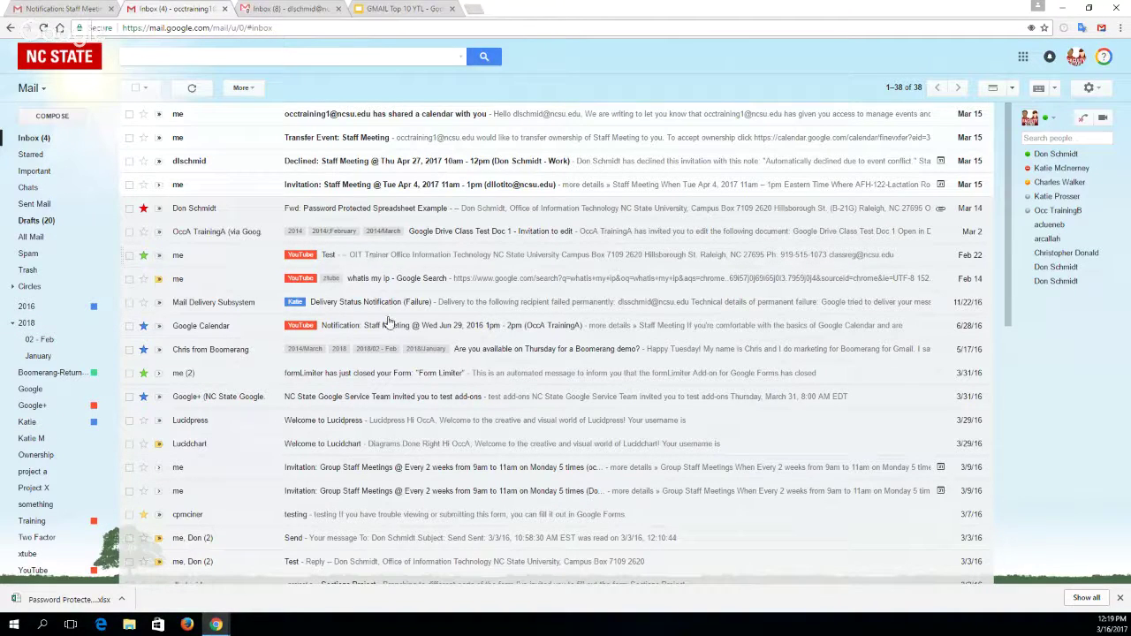
- Open the formLimiter "Form Limiter" conversation, expand its first message, and apply the Google+ label to the conversation
left_click(384, 380)
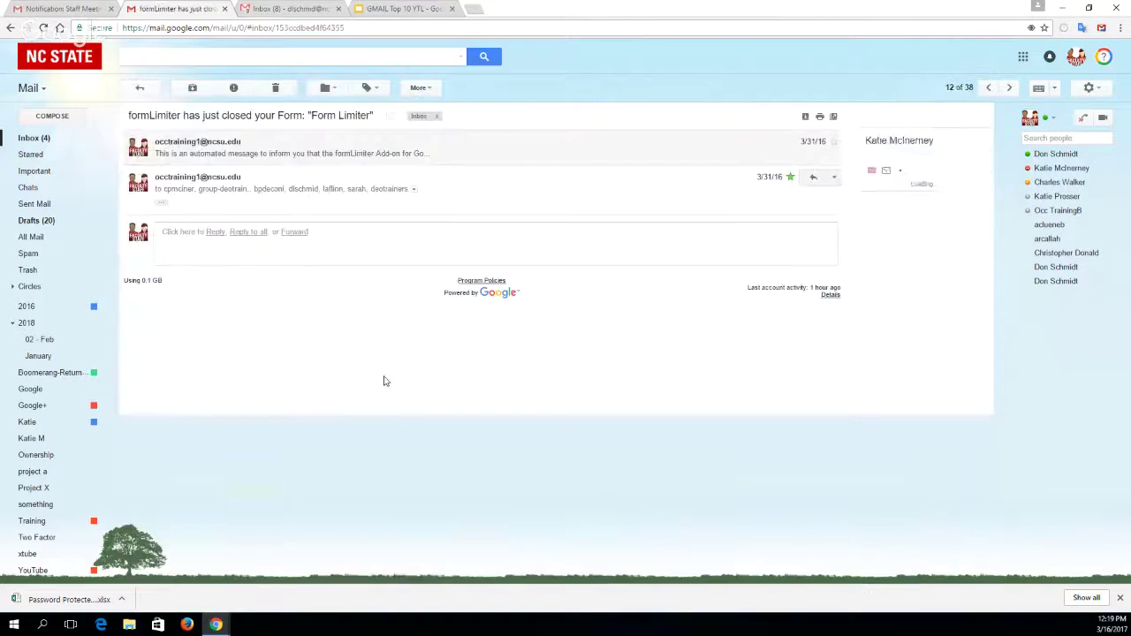
left_click(447, 156)
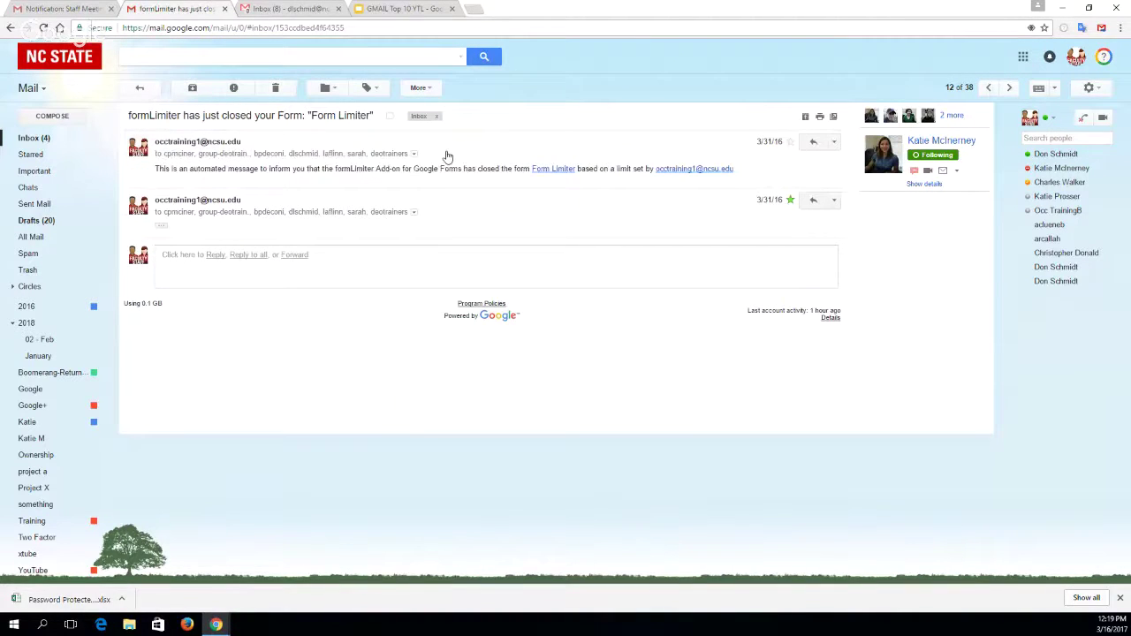
left_click(371, 89)
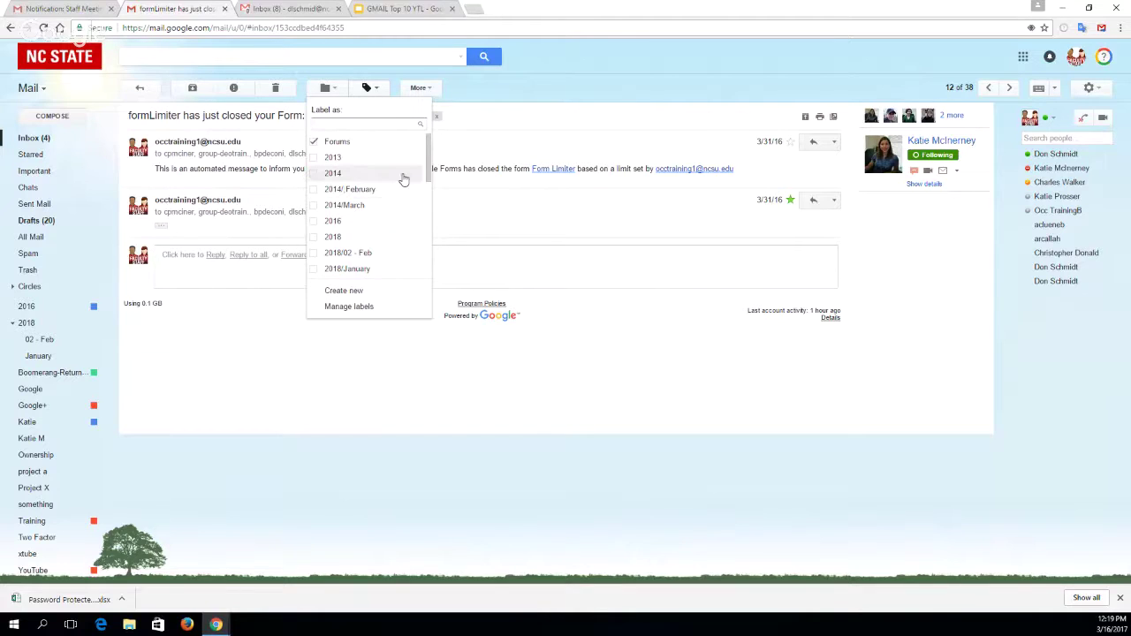
scroll(371, 203, "down", 3)
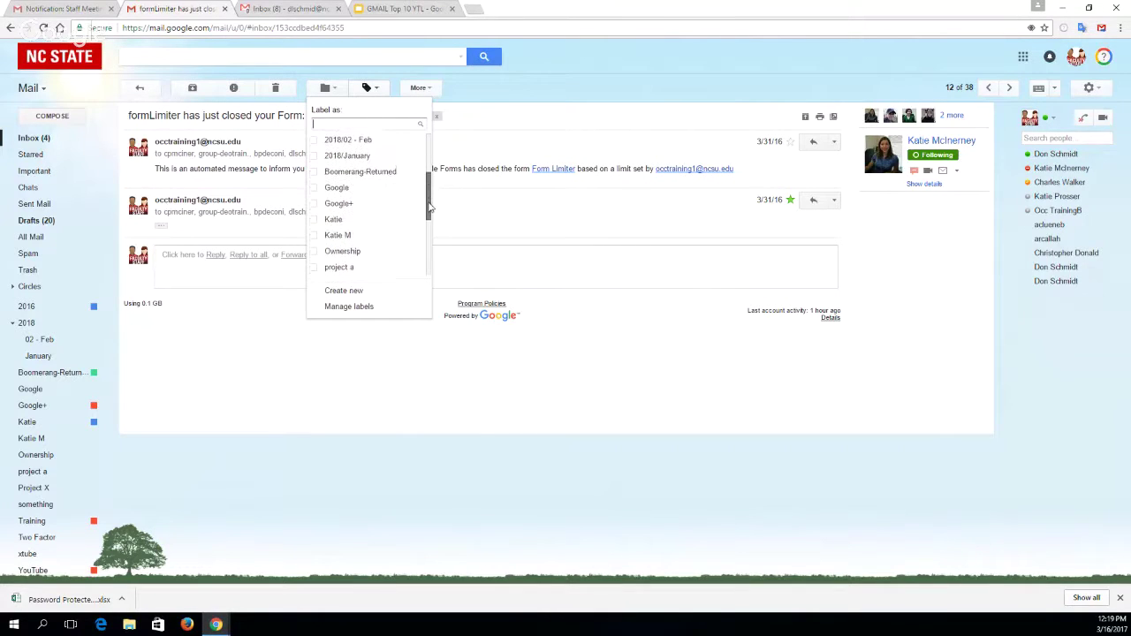
left_click(353, 200)
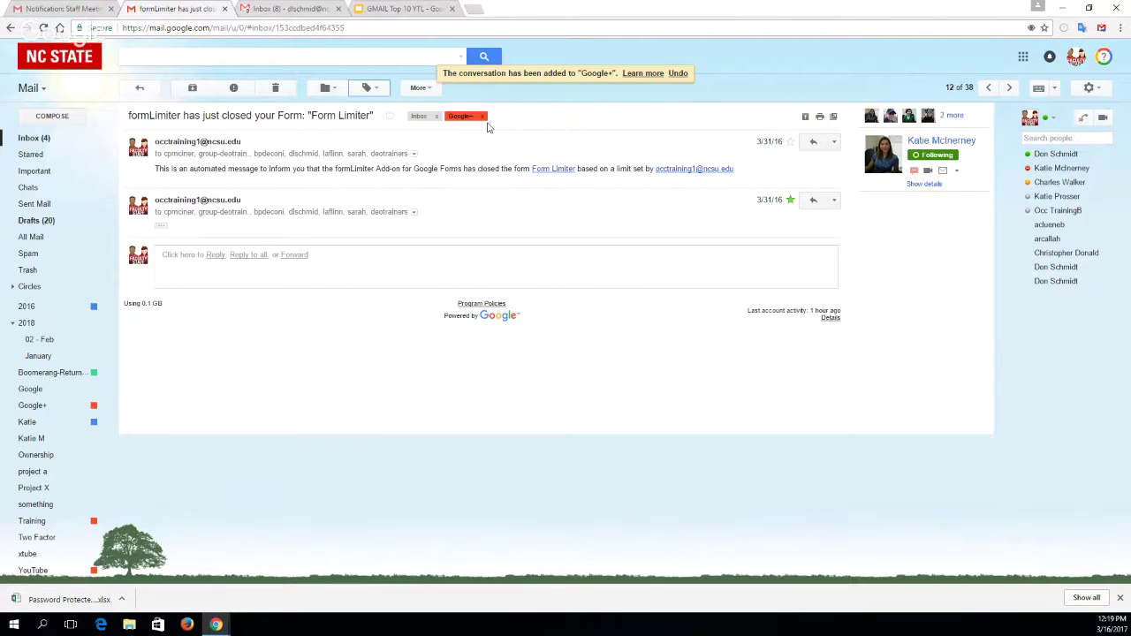
- Add the 2014 label to the formLimiter conversation, remove it again, and return to the inbox
left_click(376, 89)
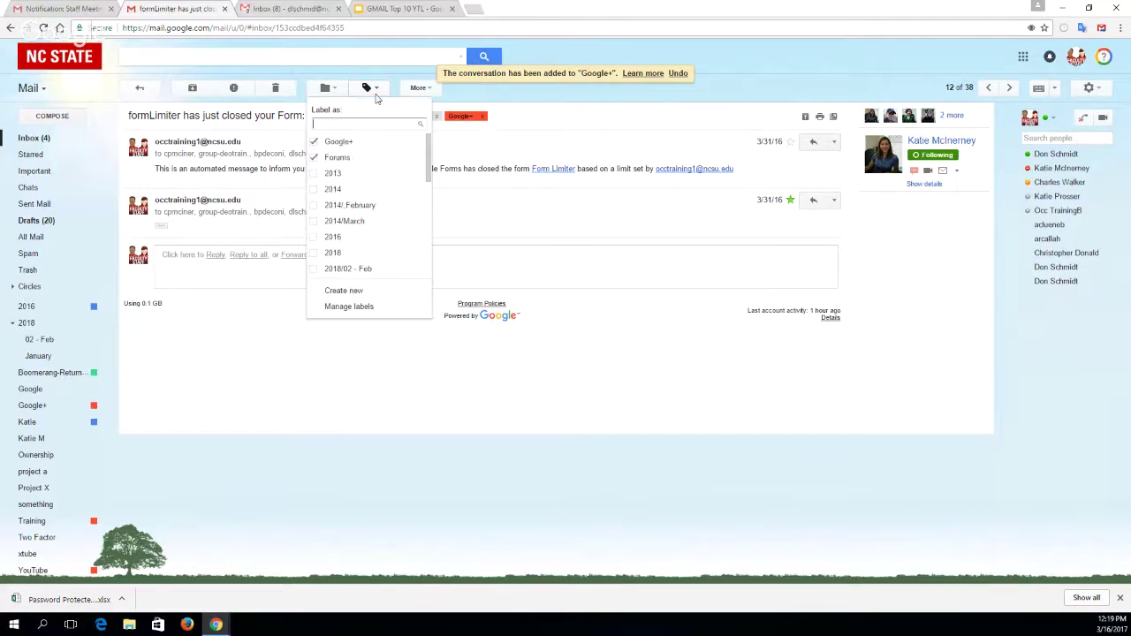
left_click(349, 193)
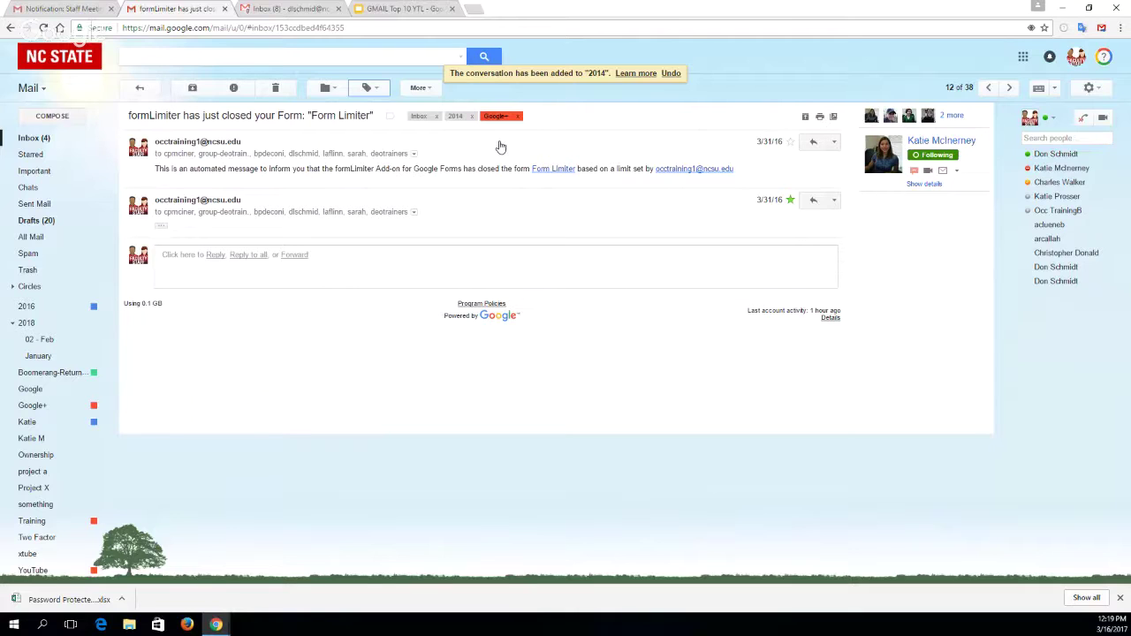
left_click(470, 116)
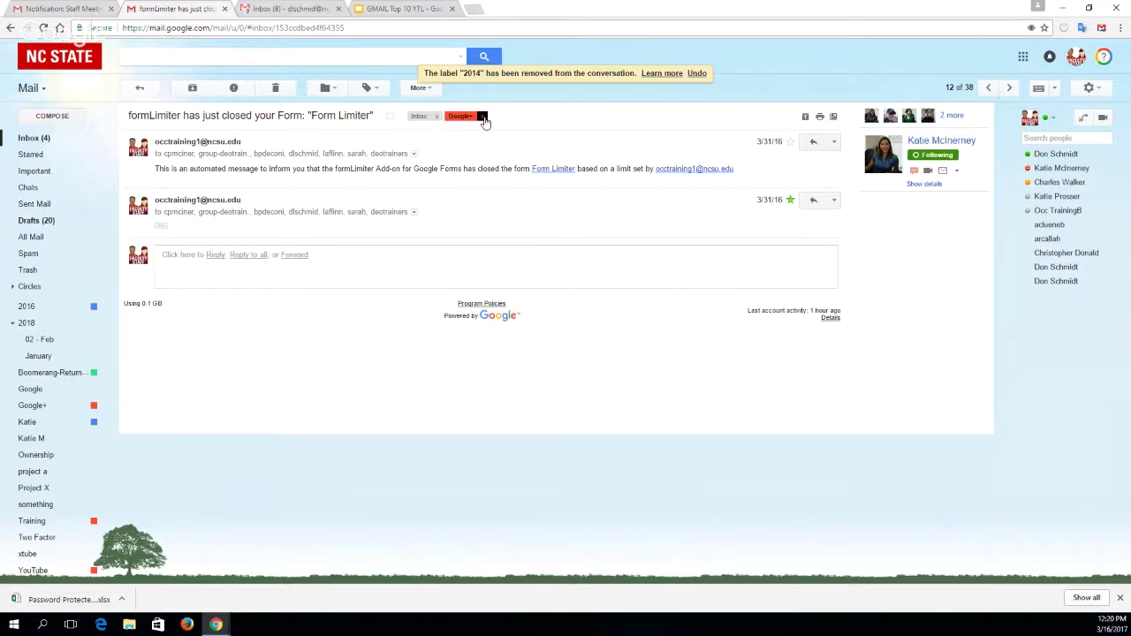
left_click(31, 138)
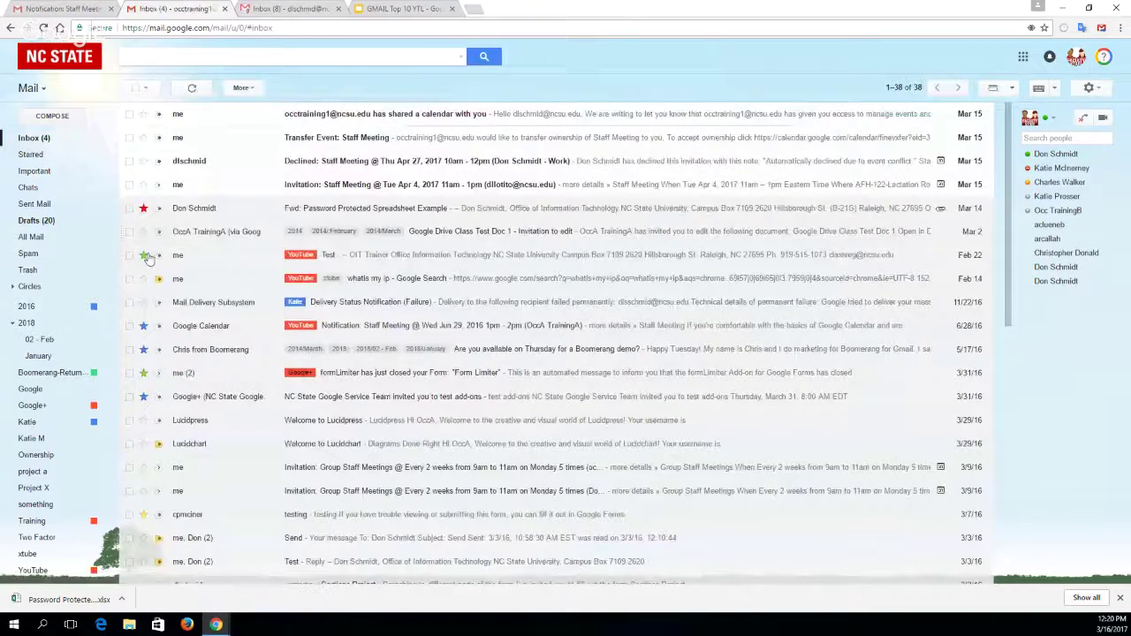
- Apply the Project X label to the "test add-ons" invitation from the inbox list, and check it in the opened message
left_click(367, 403)
left_click(142, 88)
left_click_drag(34, 487, 277, 402)
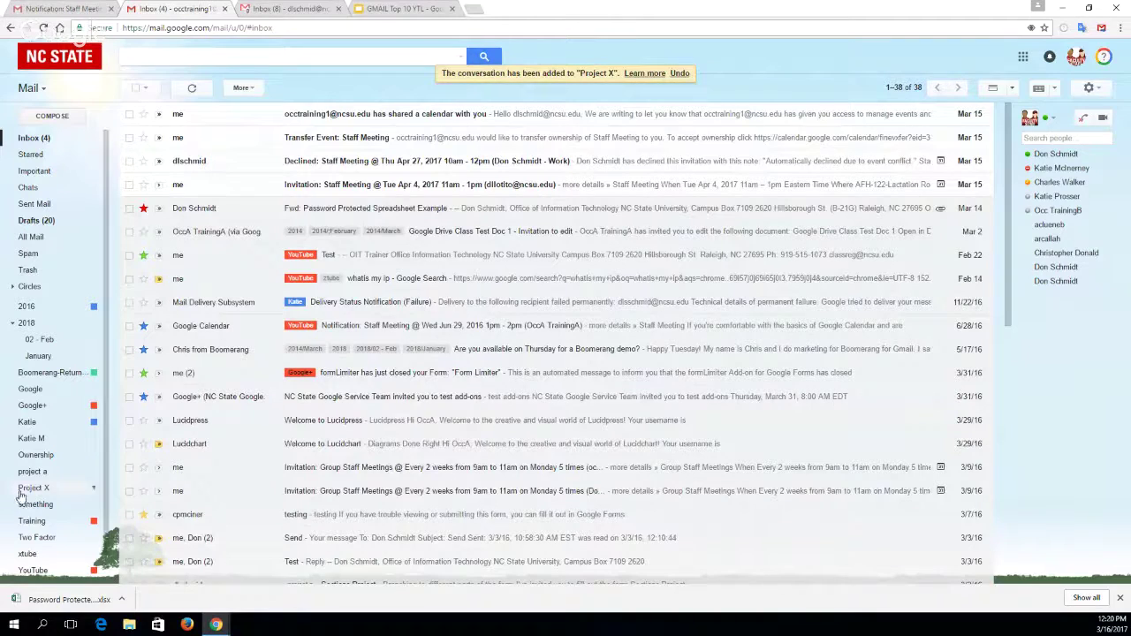
left_click_drag(31, 488, 269, 405)
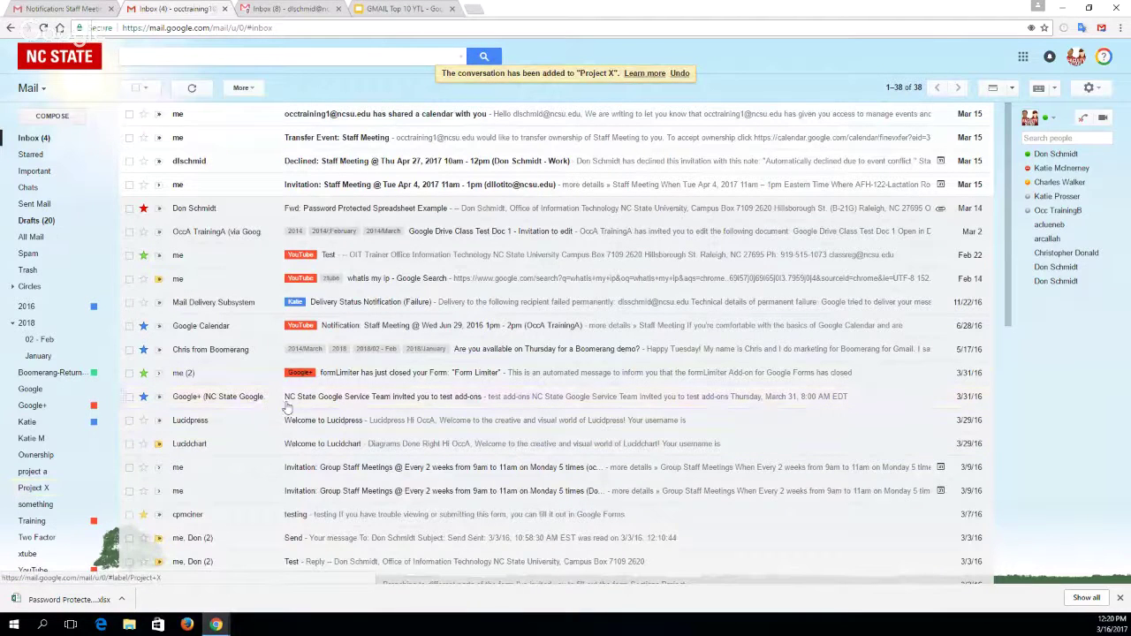
left_click(295, 403)
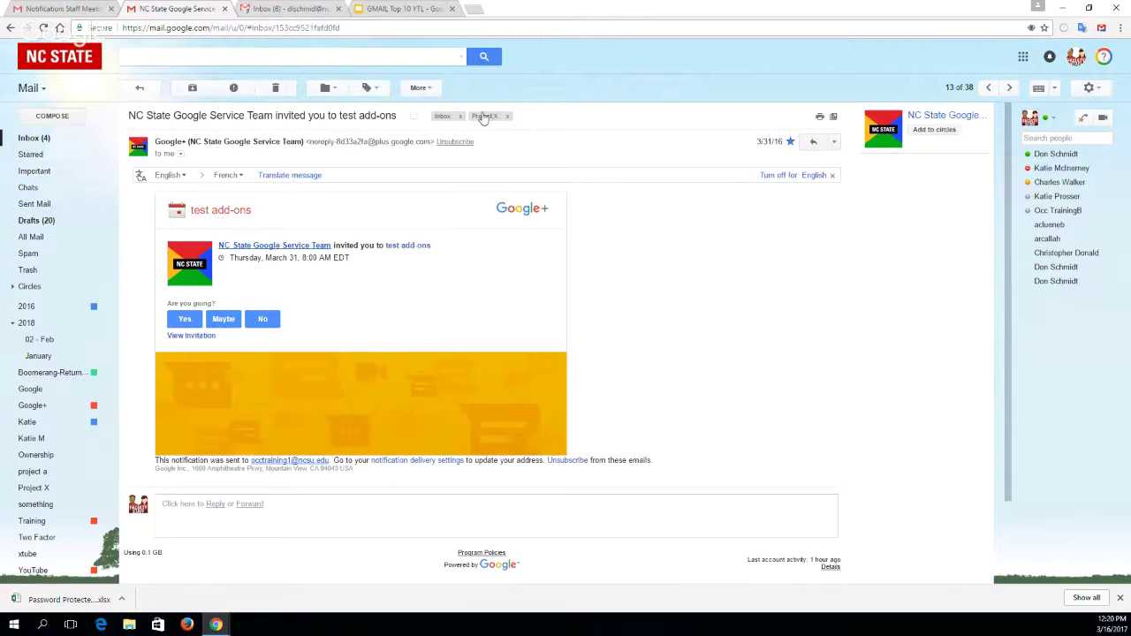
left_click(35, 140)
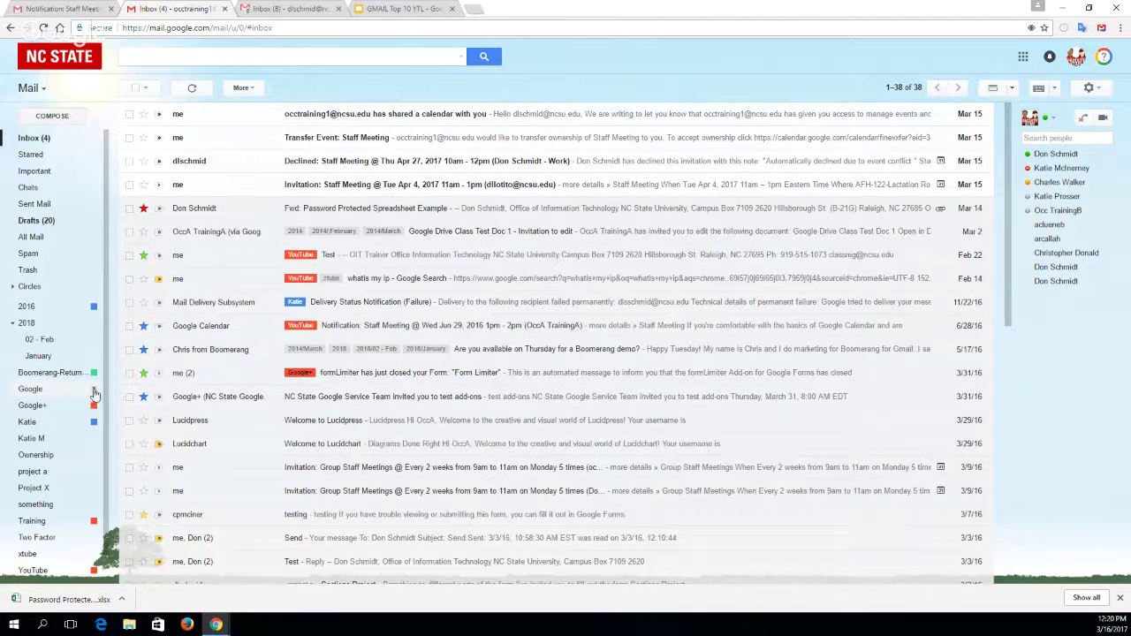
- Look over the color, visibility and editing options of the Google label, and close them without changes
left_click(95, 393)
mouse_move(109, 197)
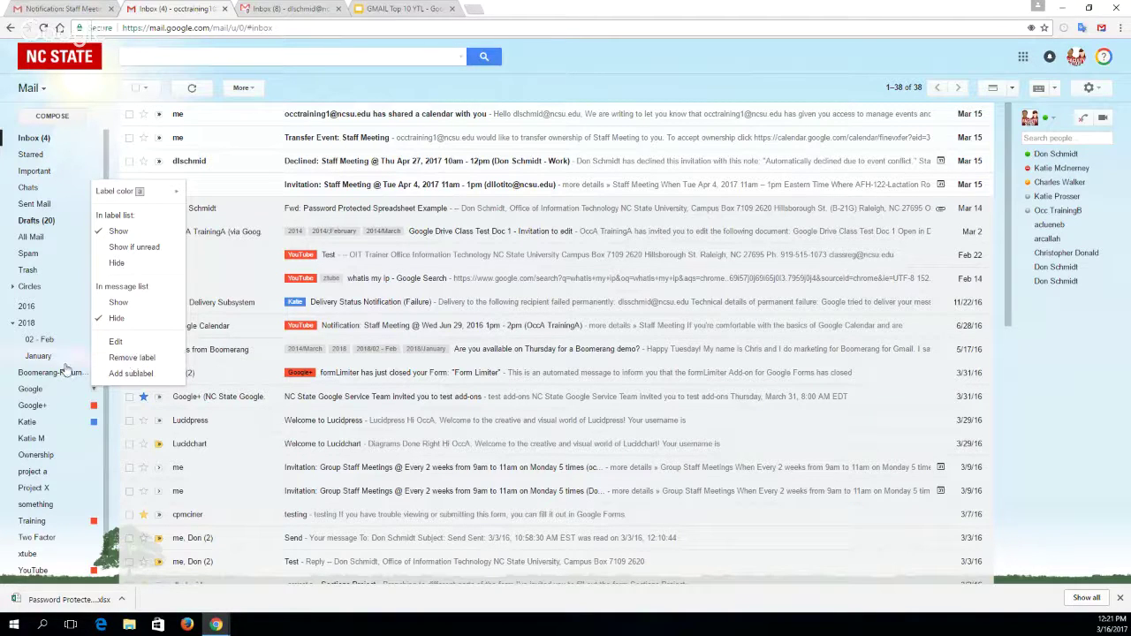
left_click(862, 63)
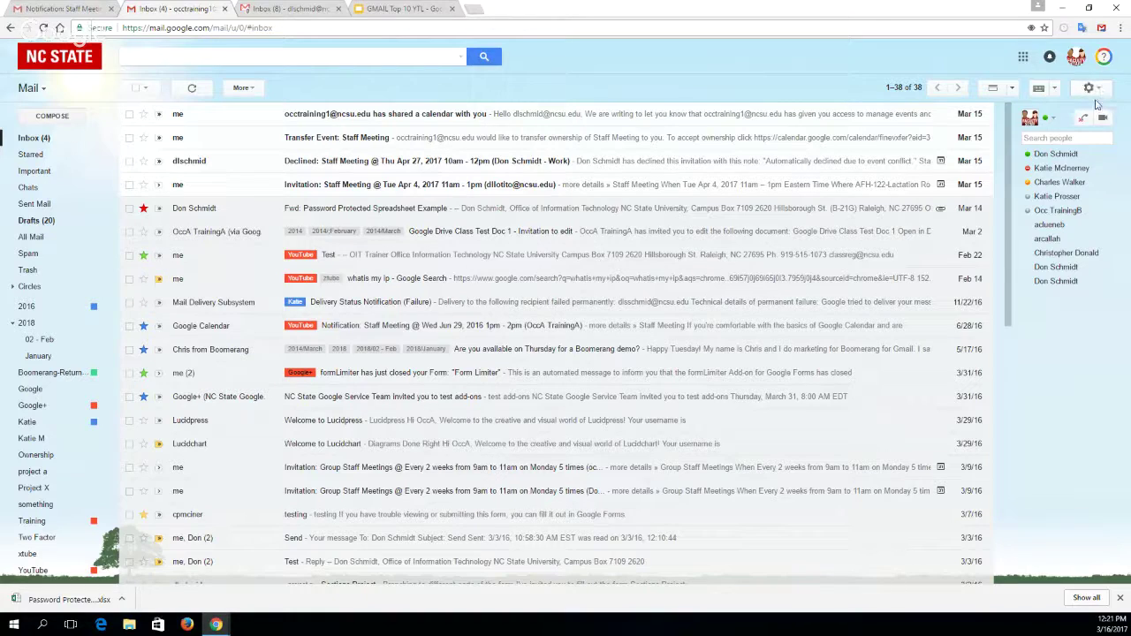
- Open the Labels settings, hide the Spam system label from the label list, and show it again
left_click(1096, 89)
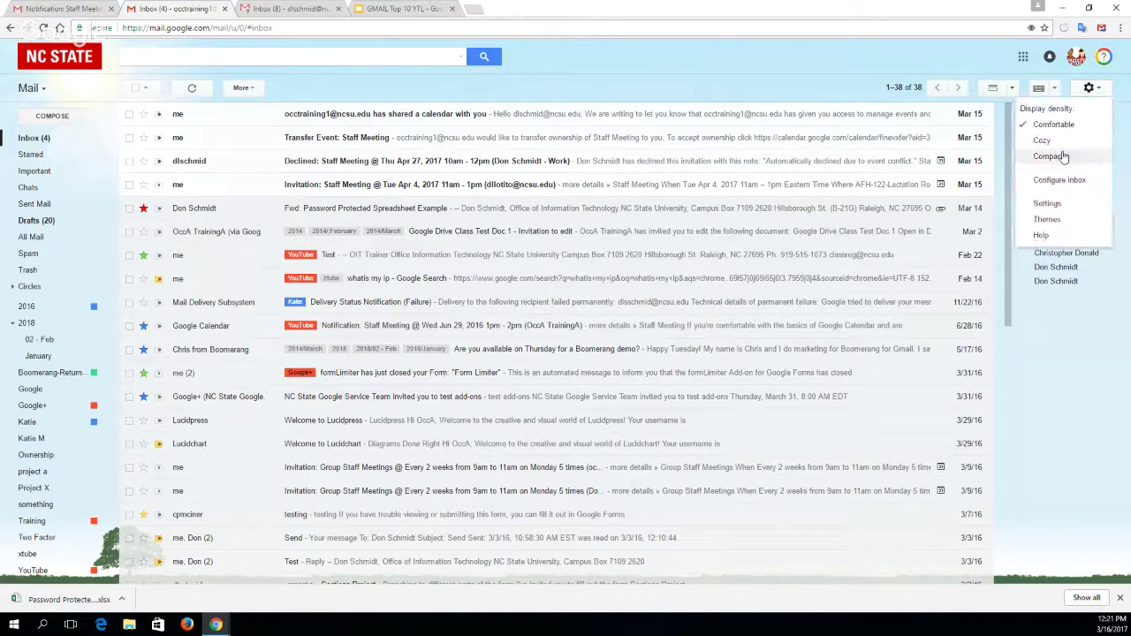
left_click(1050, 207)
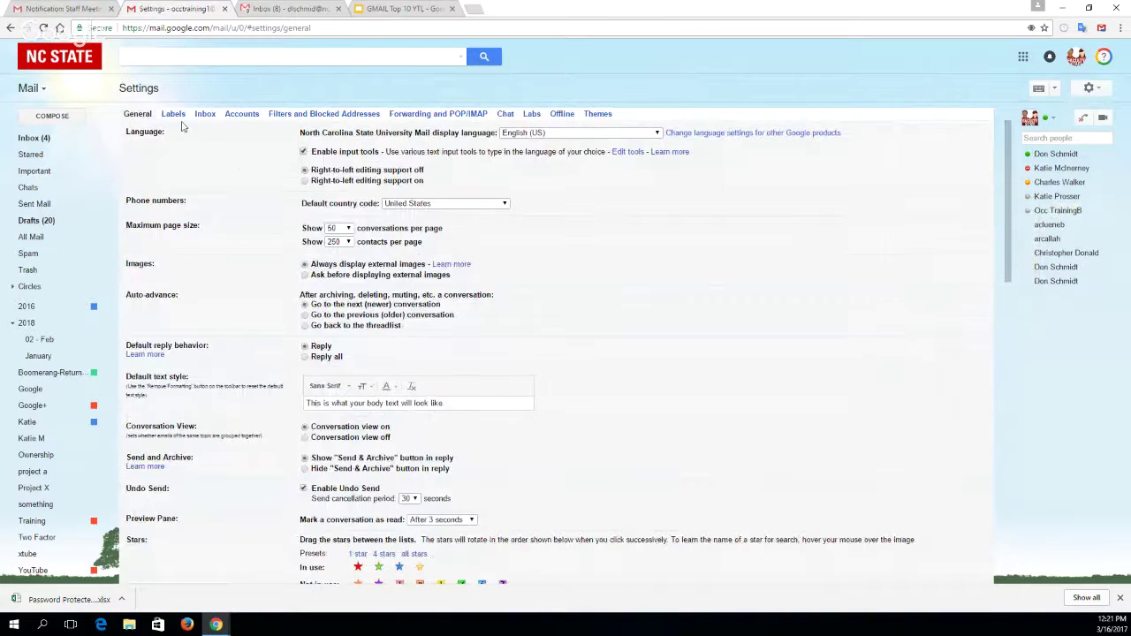
left_click(174, 115)
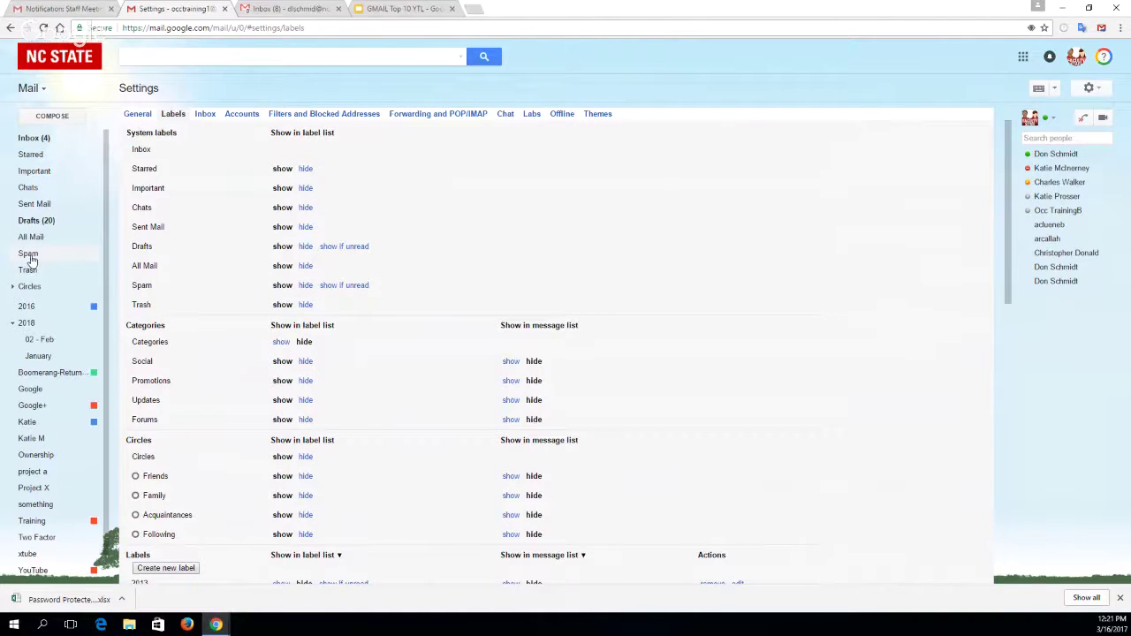
left_click(306, 286)
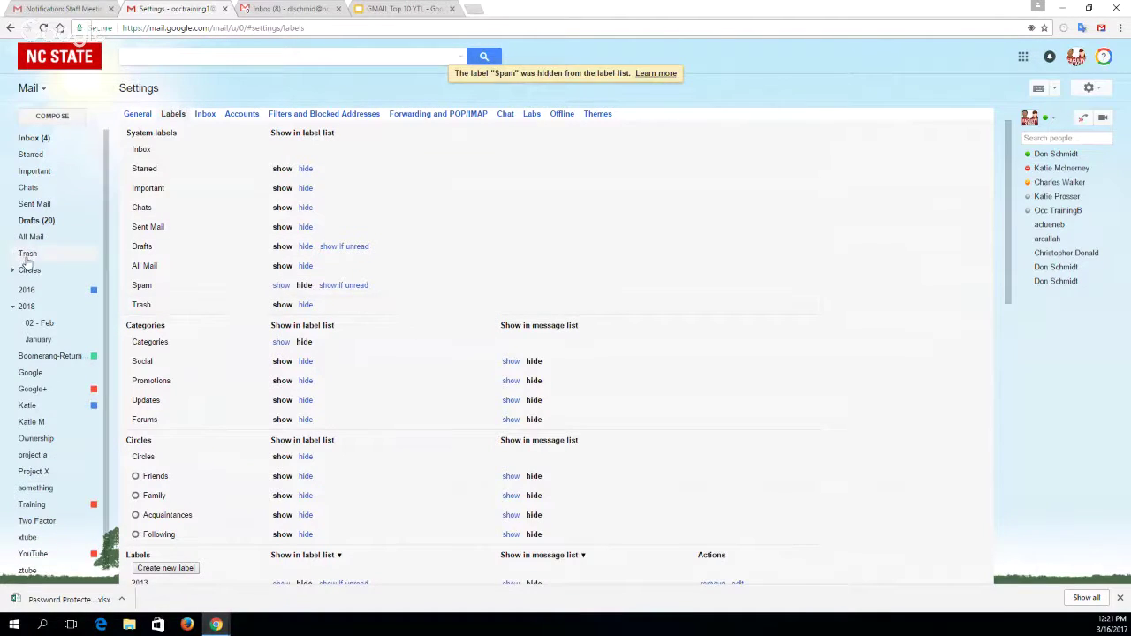
left_click(279, 285)
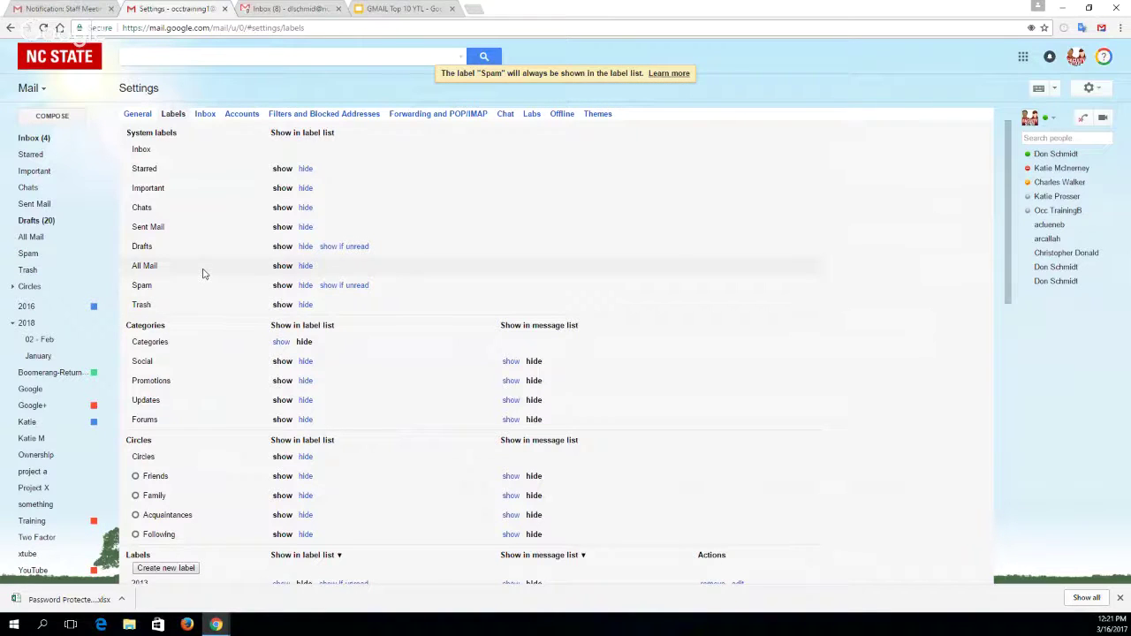
- Look through the category, circle and user label settings, and view the new label form without creating one
scroll(204, 274, "down", 1)
scroll(194, 247, "down", 1)
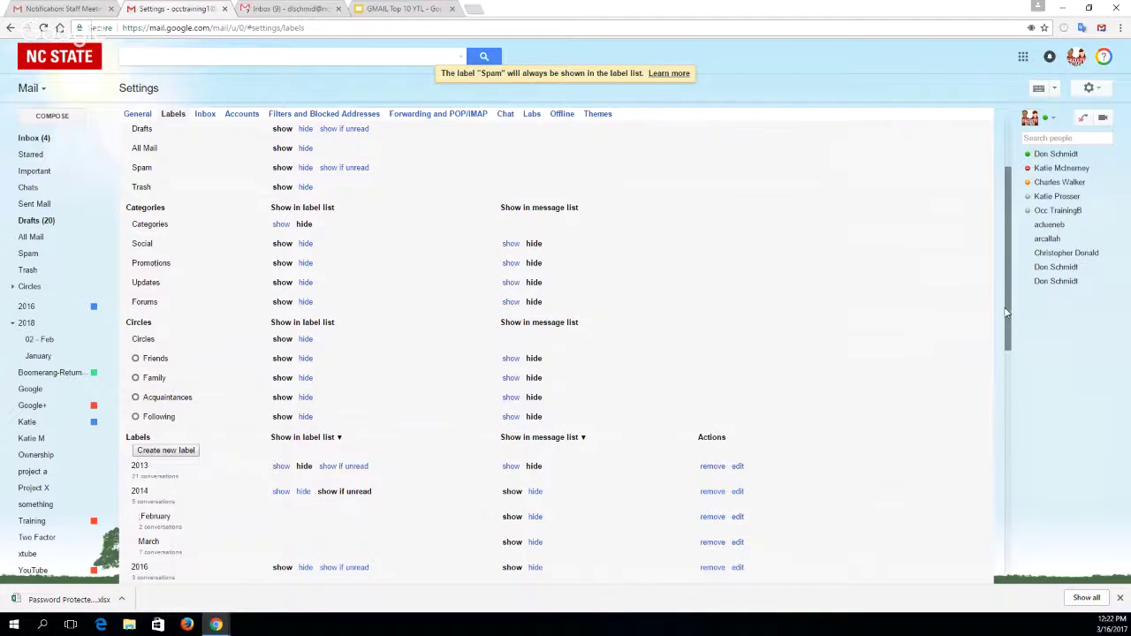
left_click_drag(1004, 313, 988, 432)
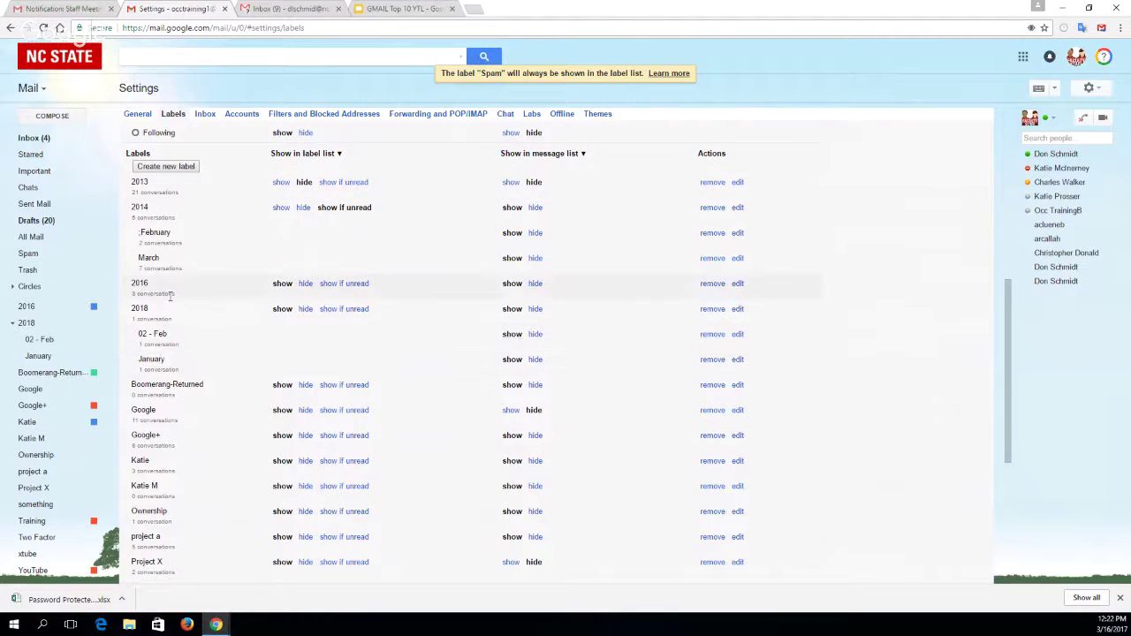
left_click(181, 169)
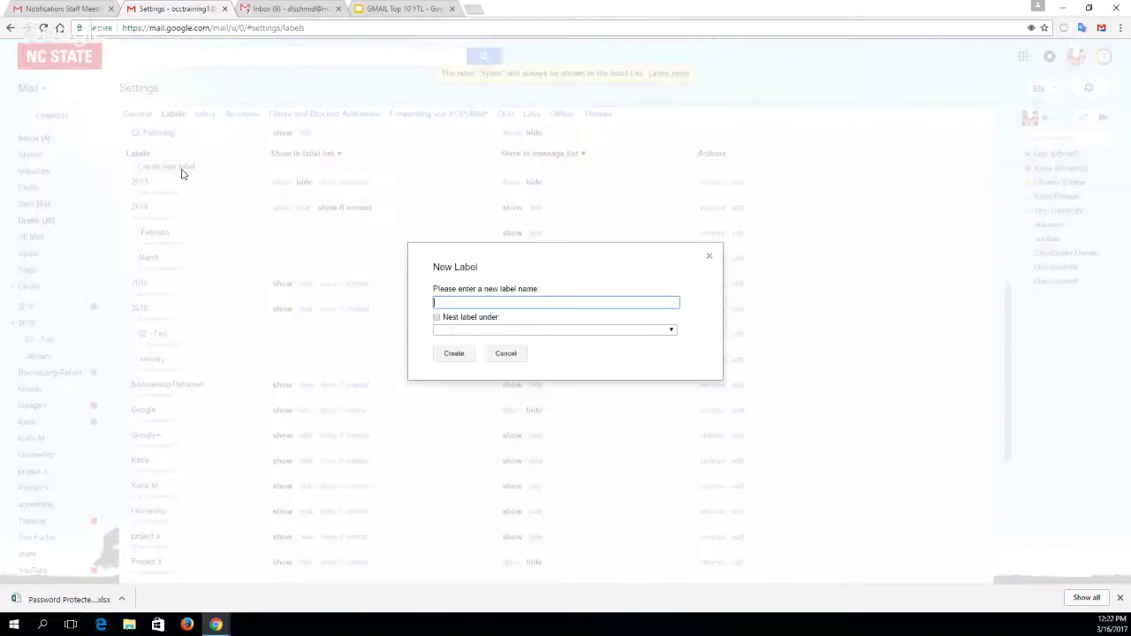
left_click(505, 354)
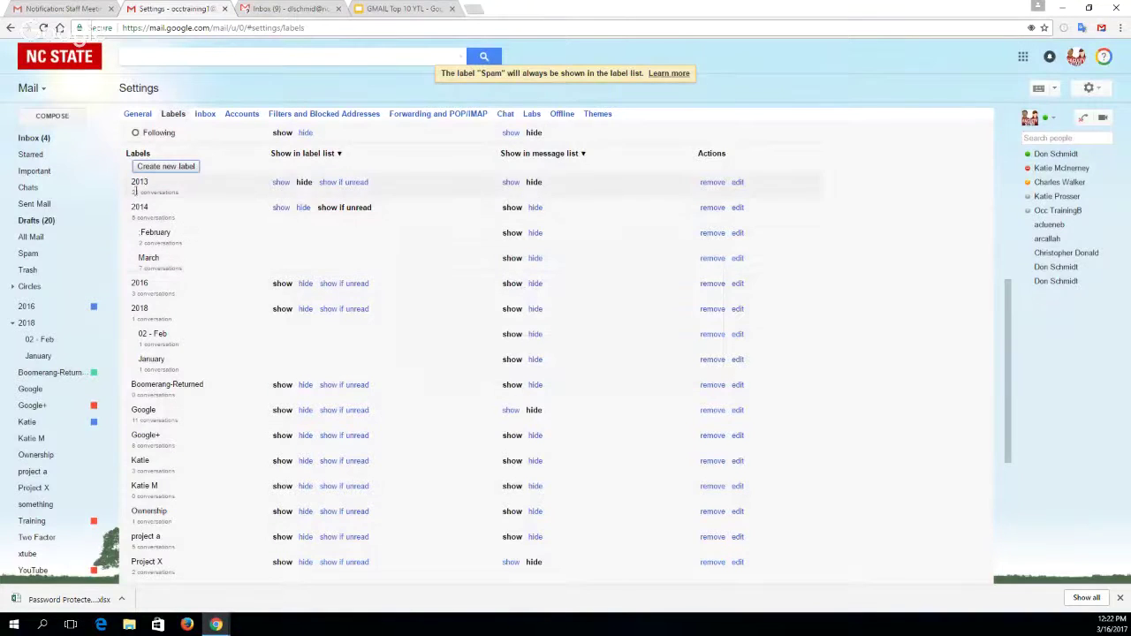
- Show the 2014 label and its sublabels in the label list, and hide them
left_click(280, 208)
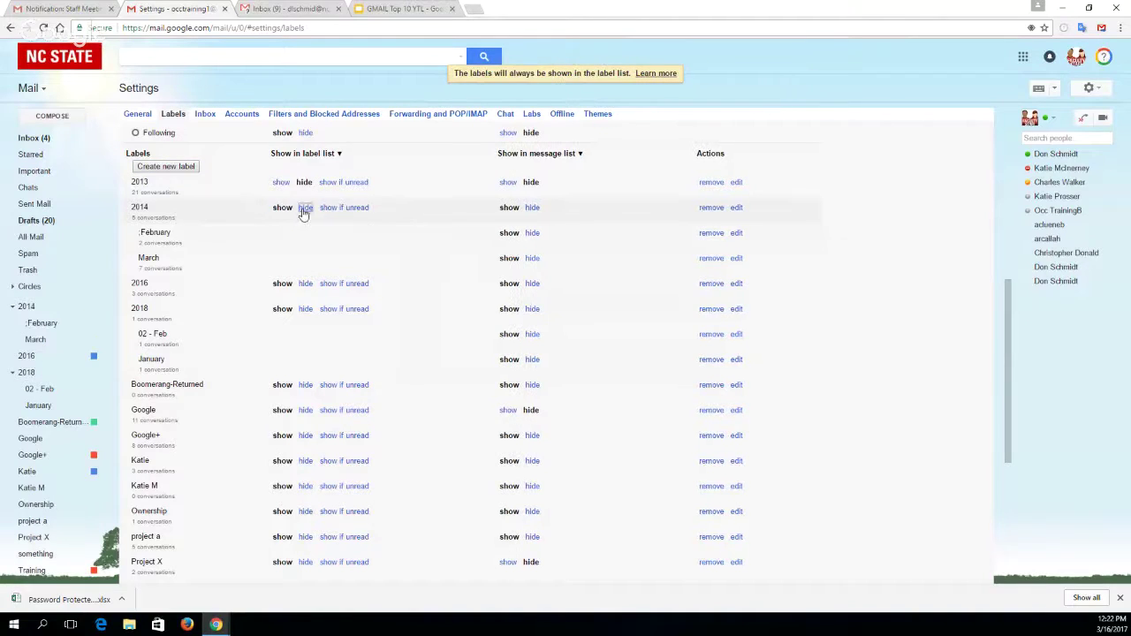
left_click(303, 207)
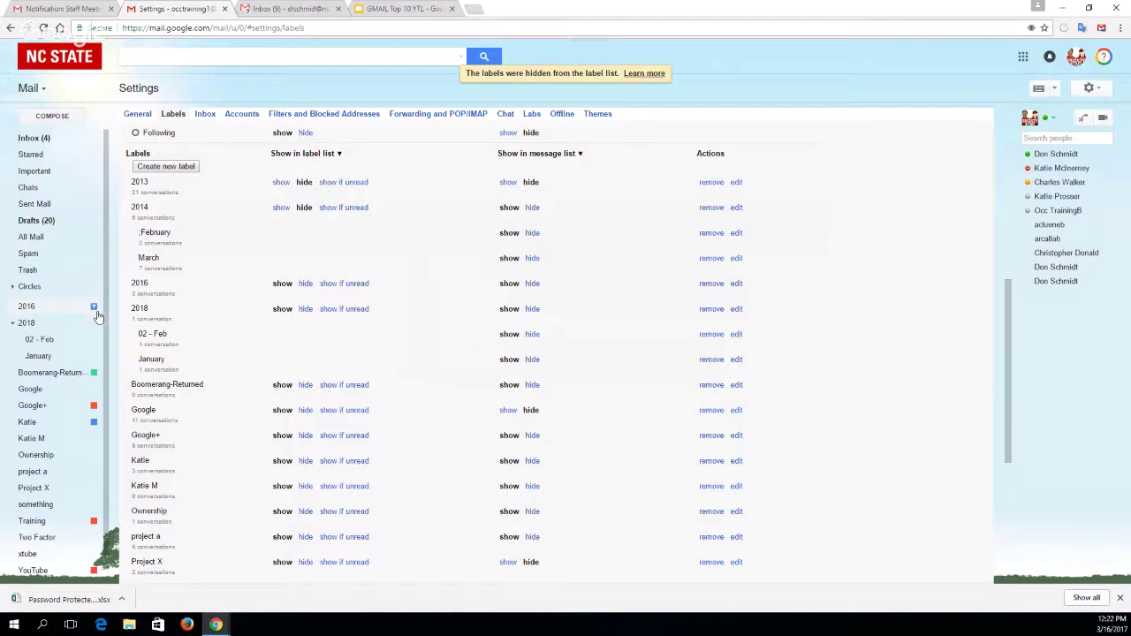
- Look over the options of the 2016 label without changing them, and review the user and system labels in the Labels settings
left_click(95, 308)
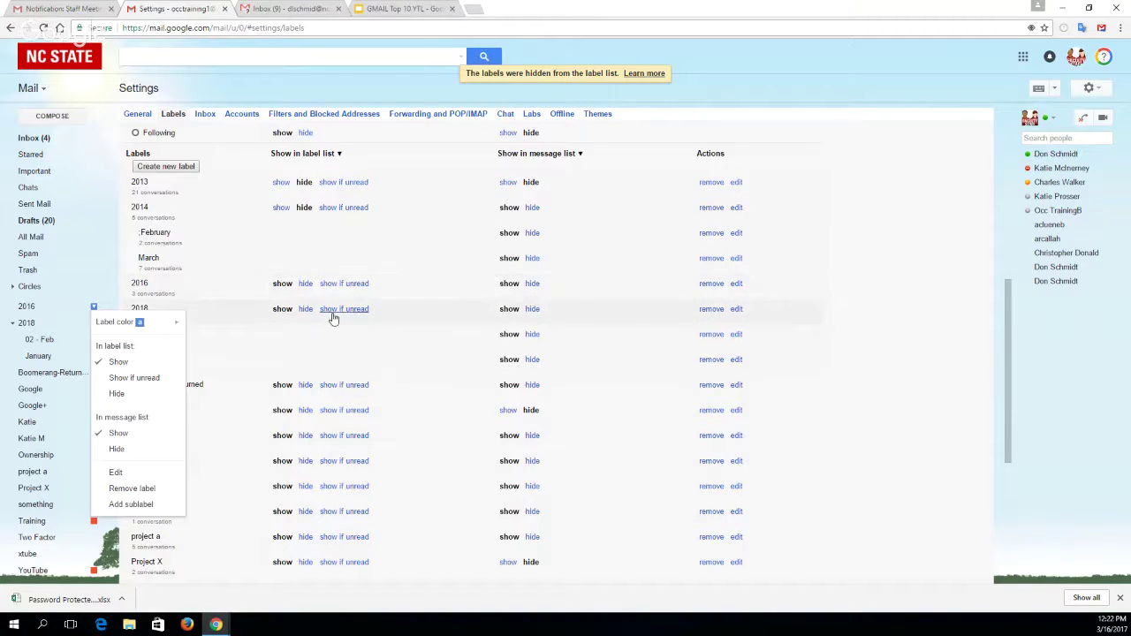
left_click(800, 385)
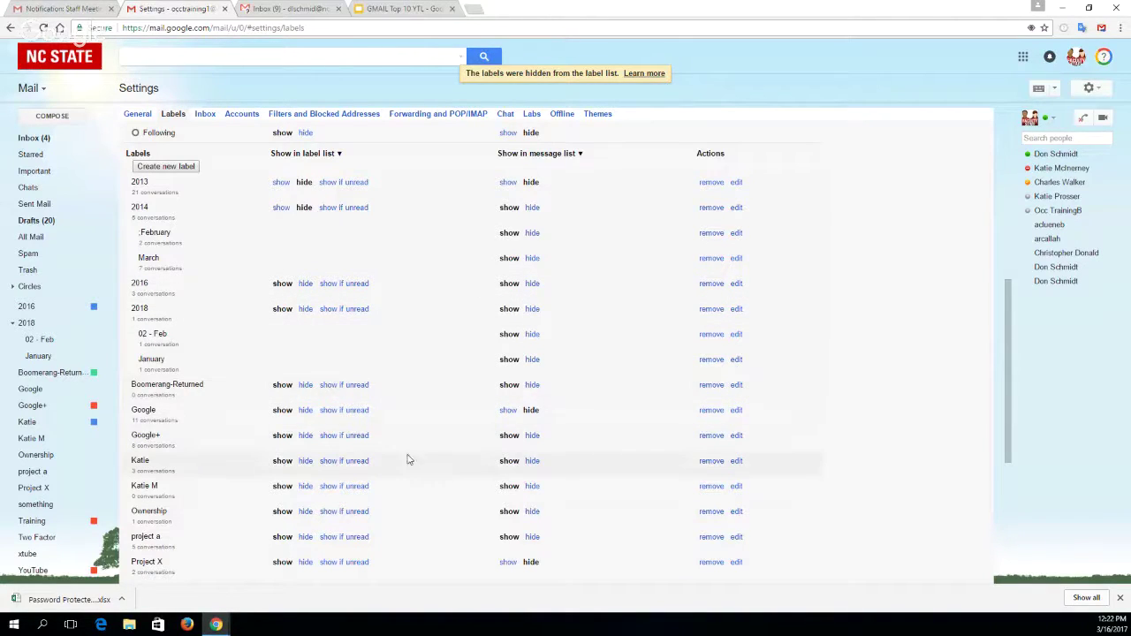
scroll(229, 451, "down", 1)
scroll(227, 448, "down", 1)
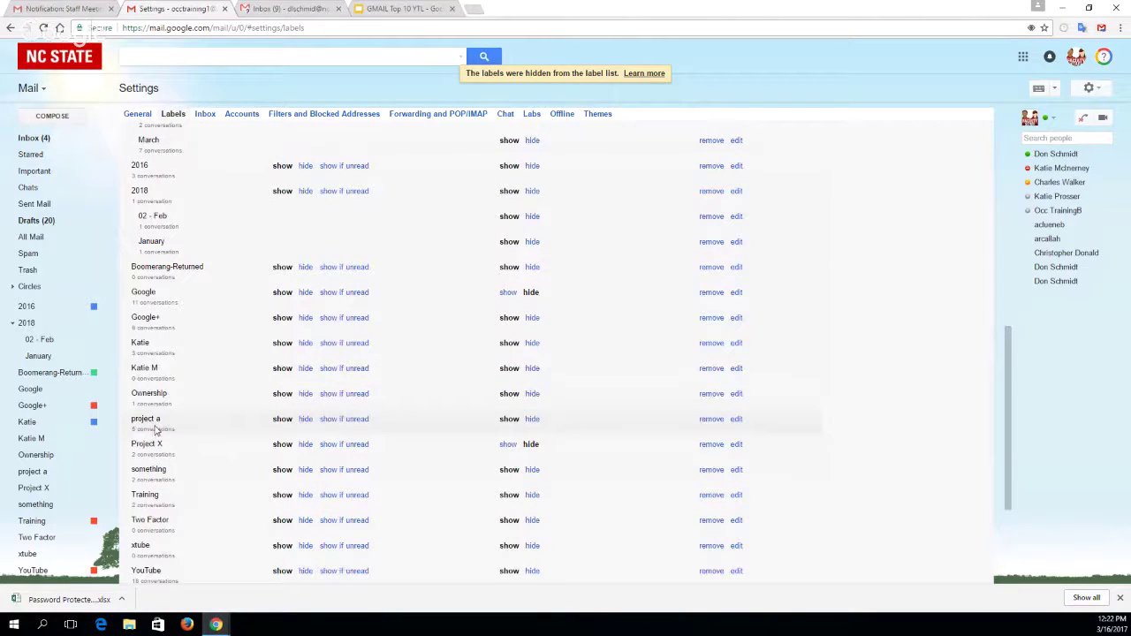
left_click(698, 418)
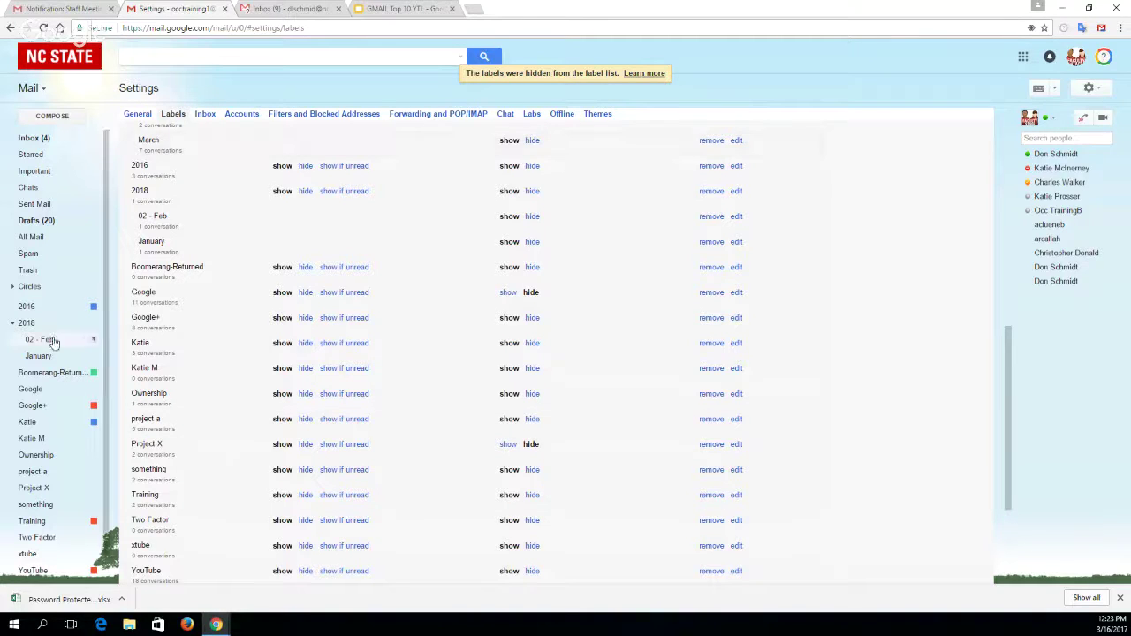
scroll(256, 357, "up", 3)
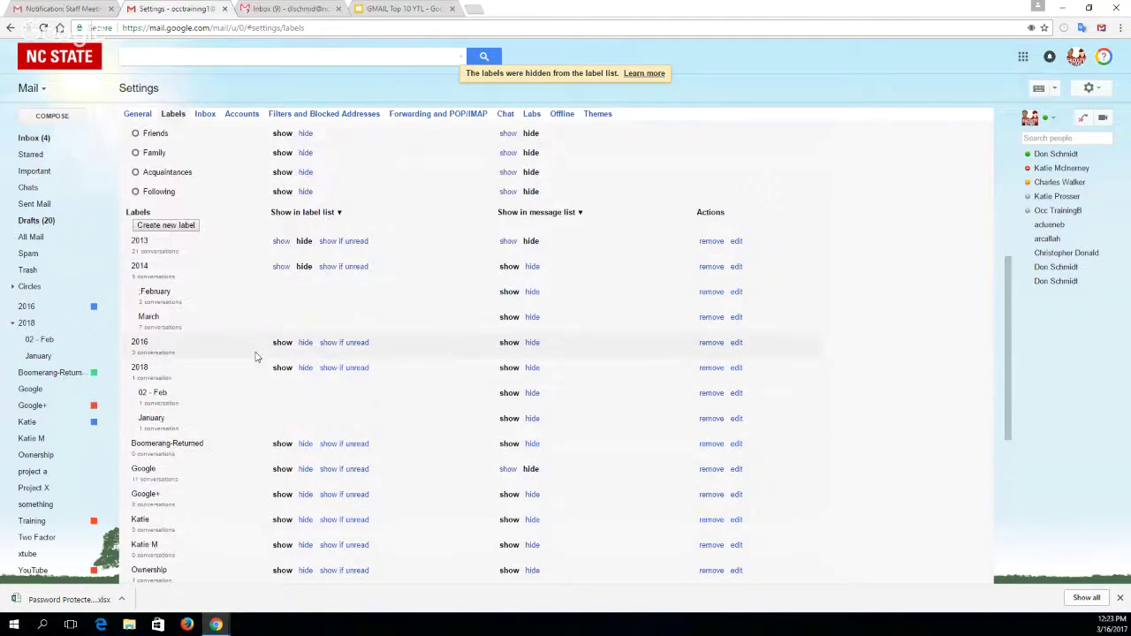
scroll(257, 356, "up", 4)
scroll(256, 357, "up", 1)
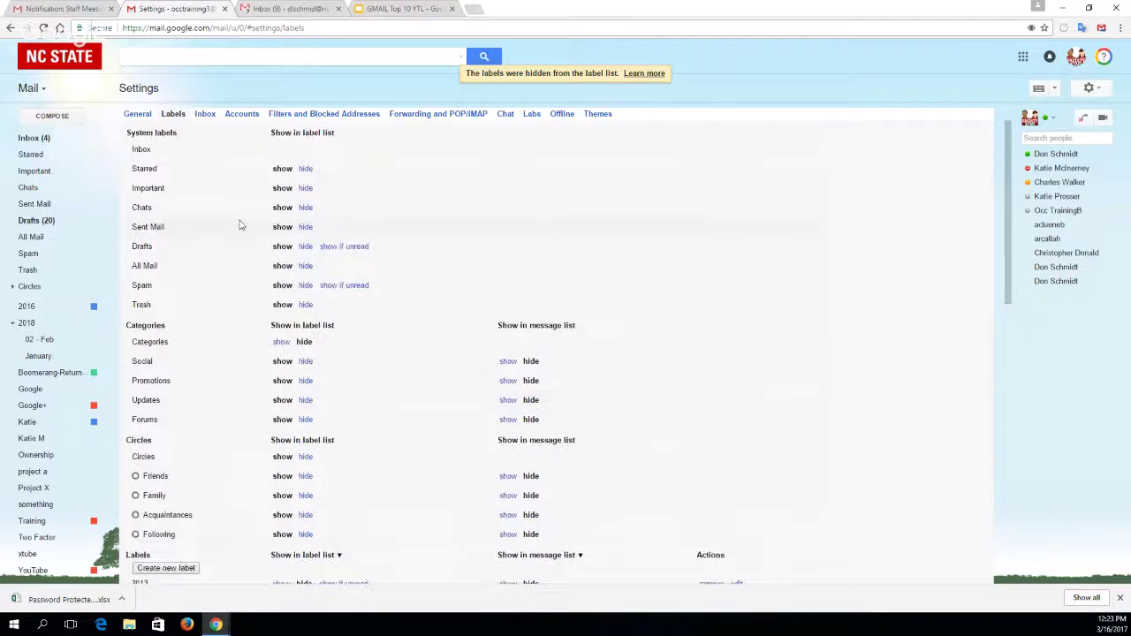
- Return to the training account's inbox, show the "Tip #5: Inbox Options" slide in Google Slides, and switch to the other Gmail account's inbox
left_click(25, 140)
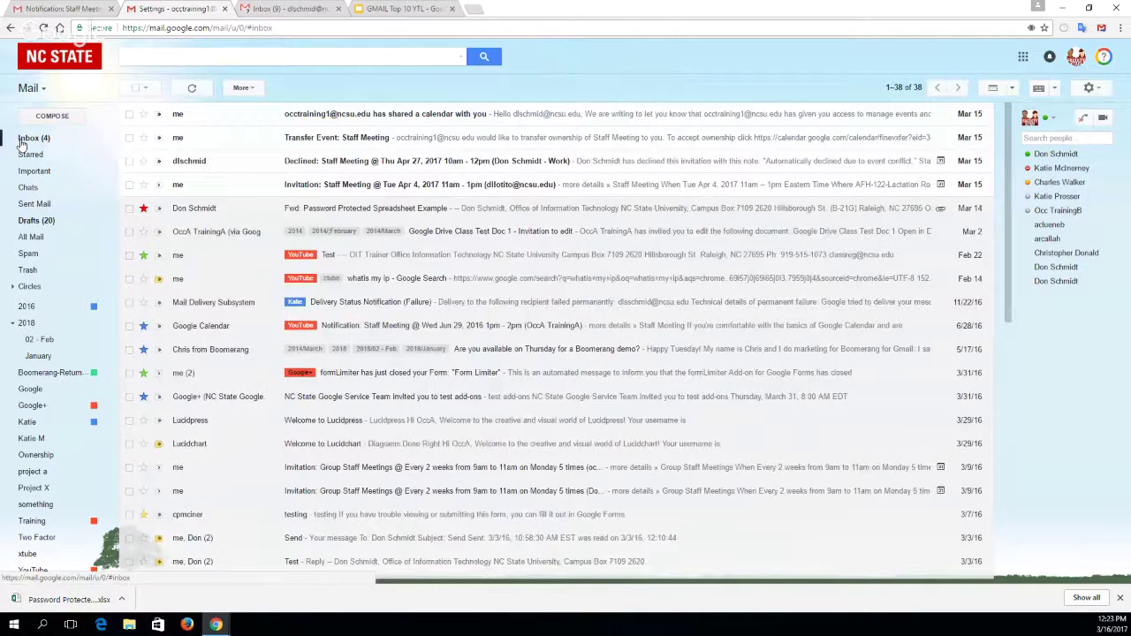
left_click(389, 11)
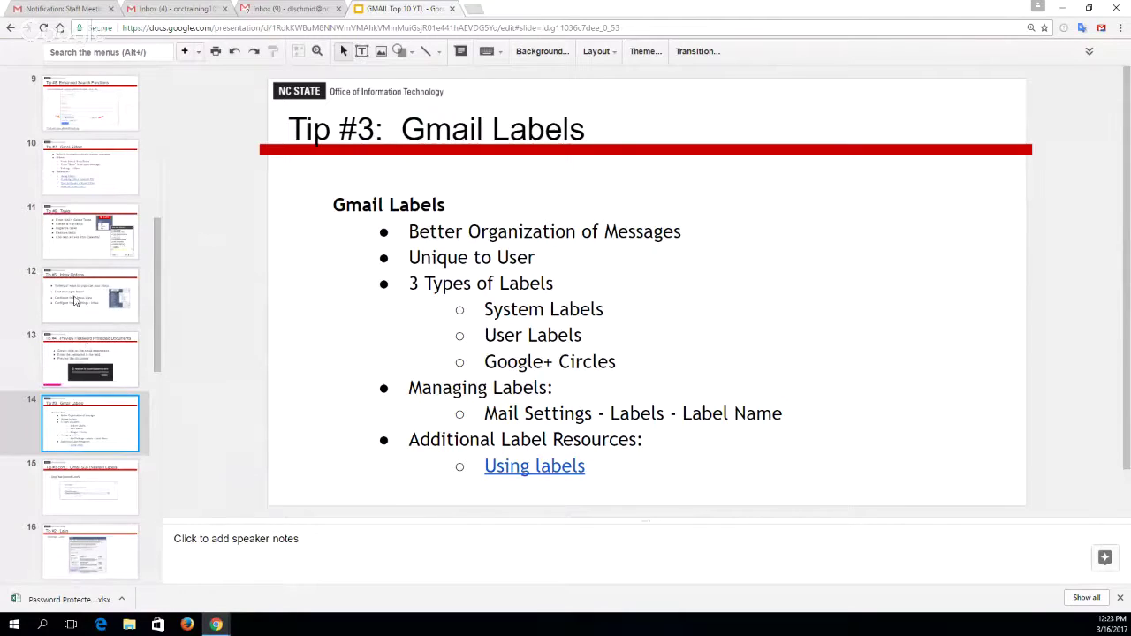
left_click(75, 300)
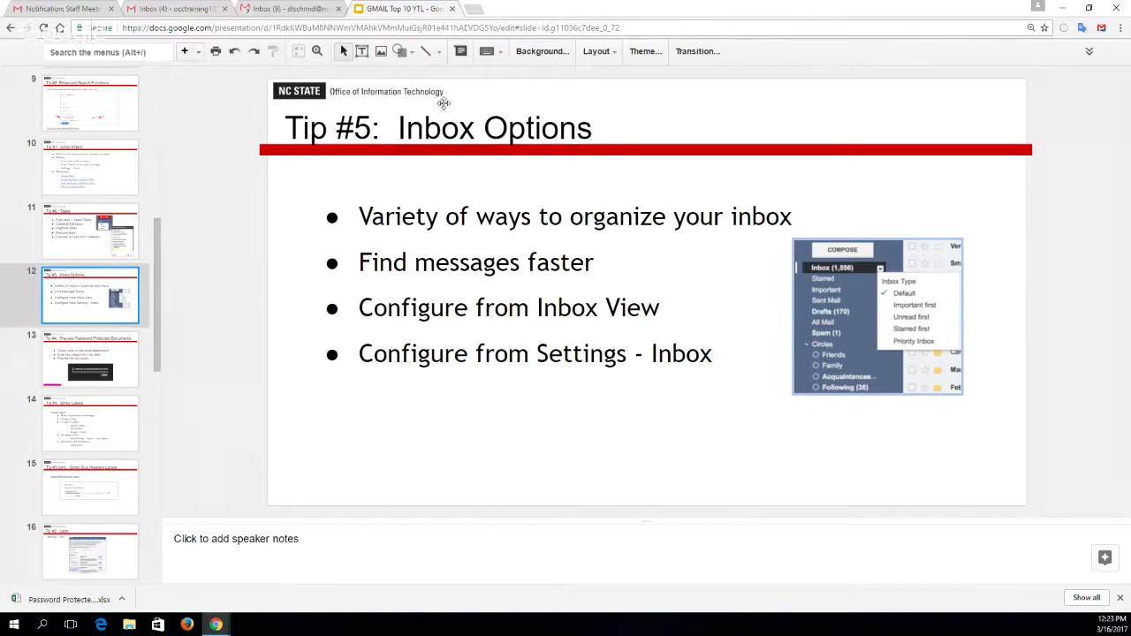
left_click(276, 10)
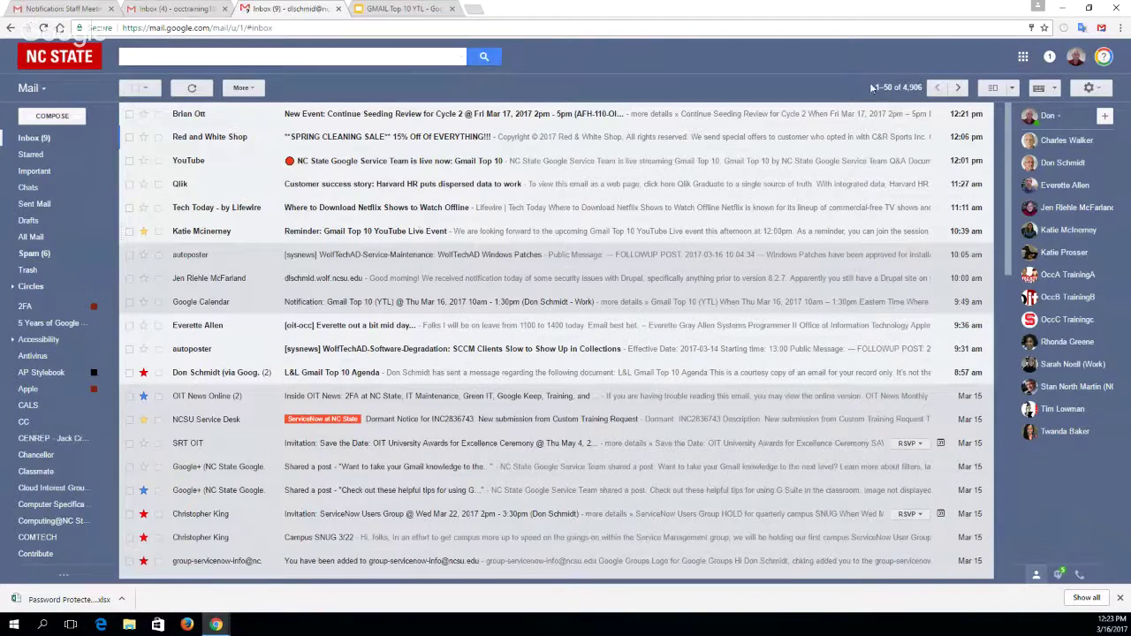
- Set the inbox type to Unread first
left_click(907, 89)
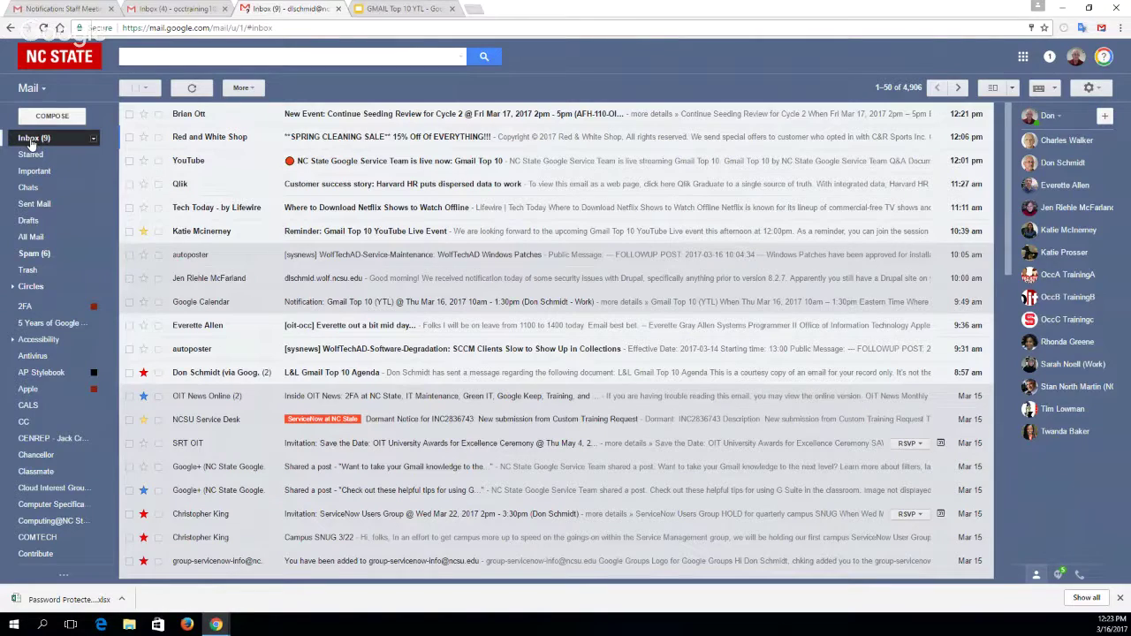
left_click(93, 139)
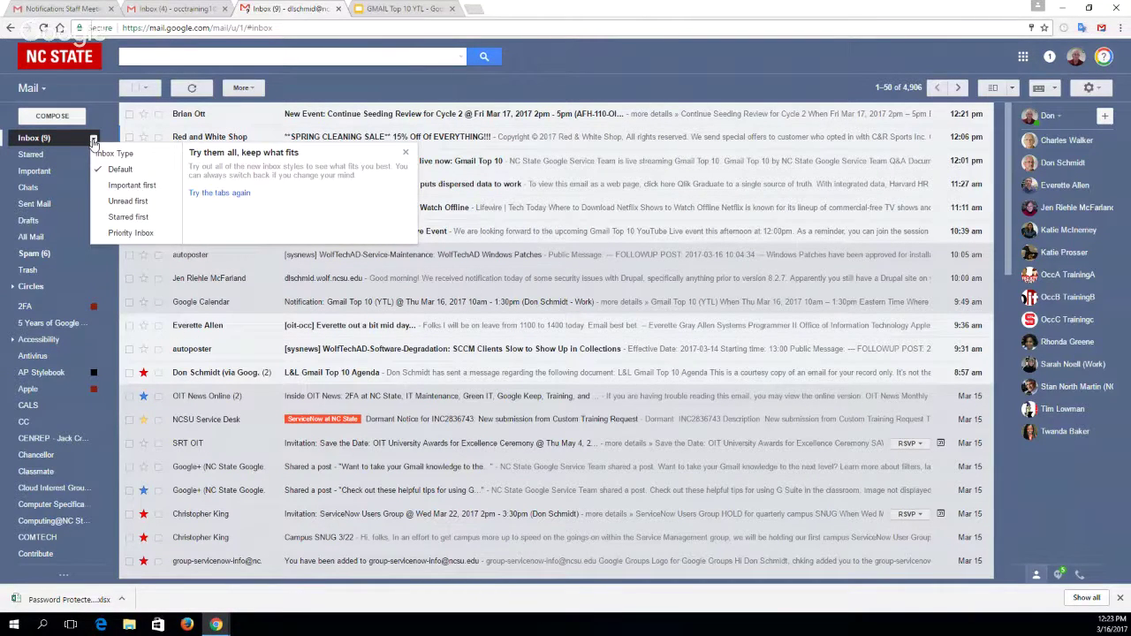
left_click(115, 202)
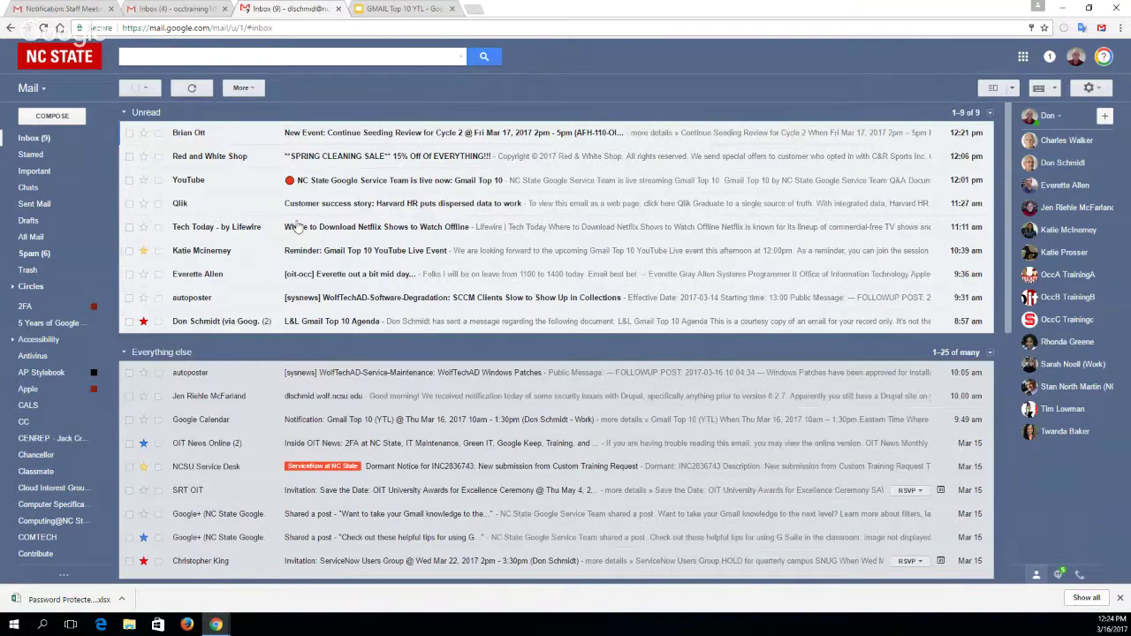
- Set the inbox type to Important first, and look through the messages in the Important and Everything else sections
left_click(94, 140)
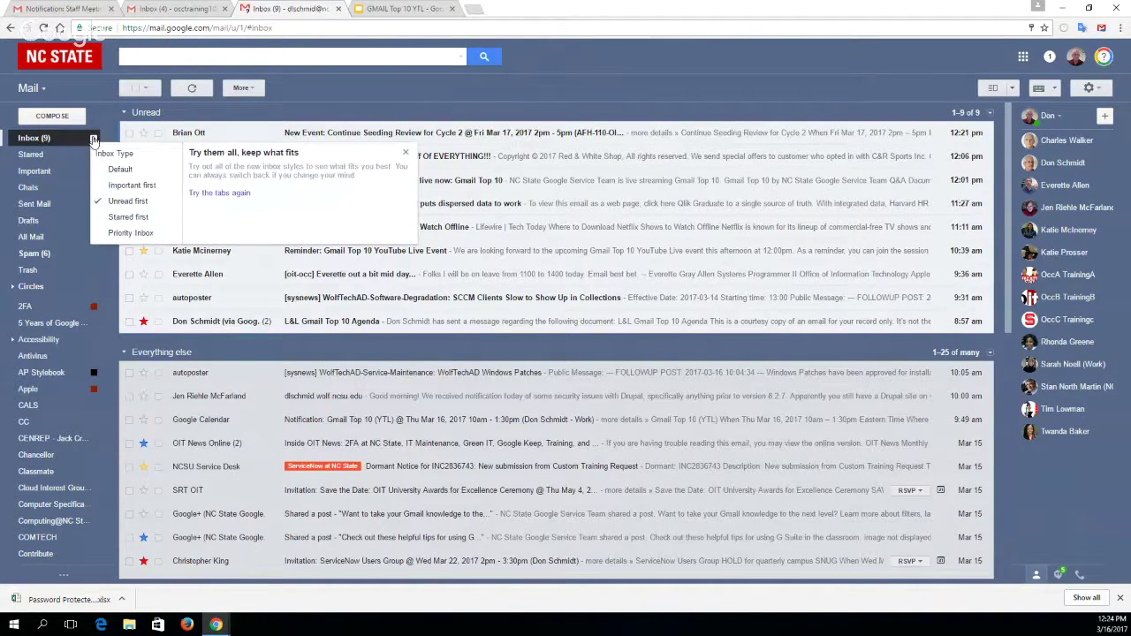
left_click(120, 185)
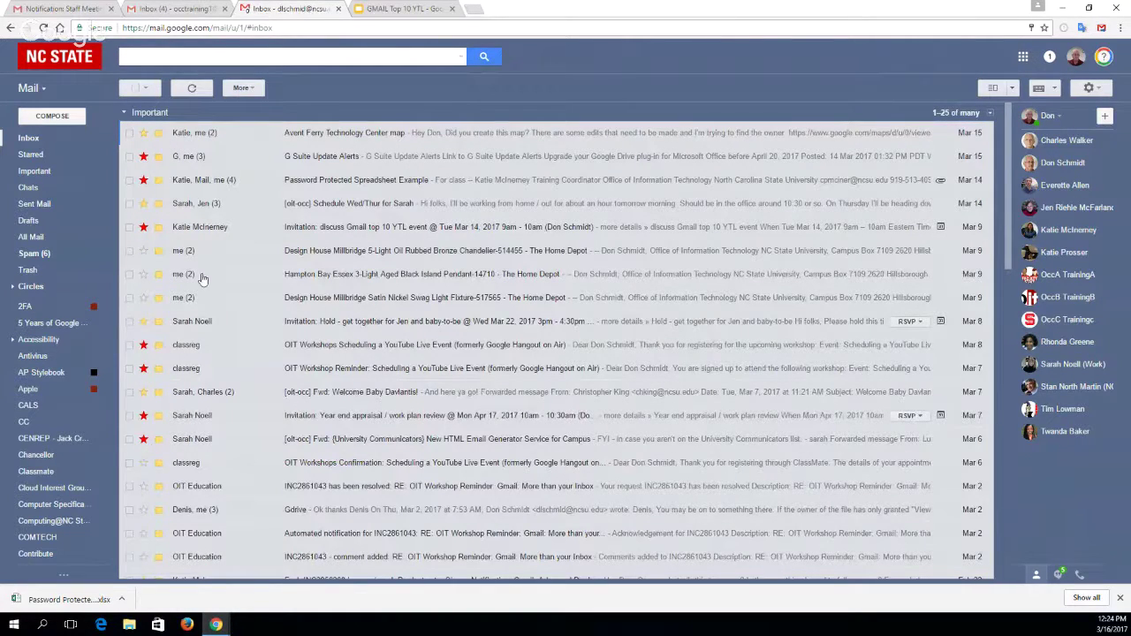
scroll(279, 247, "down", 5)
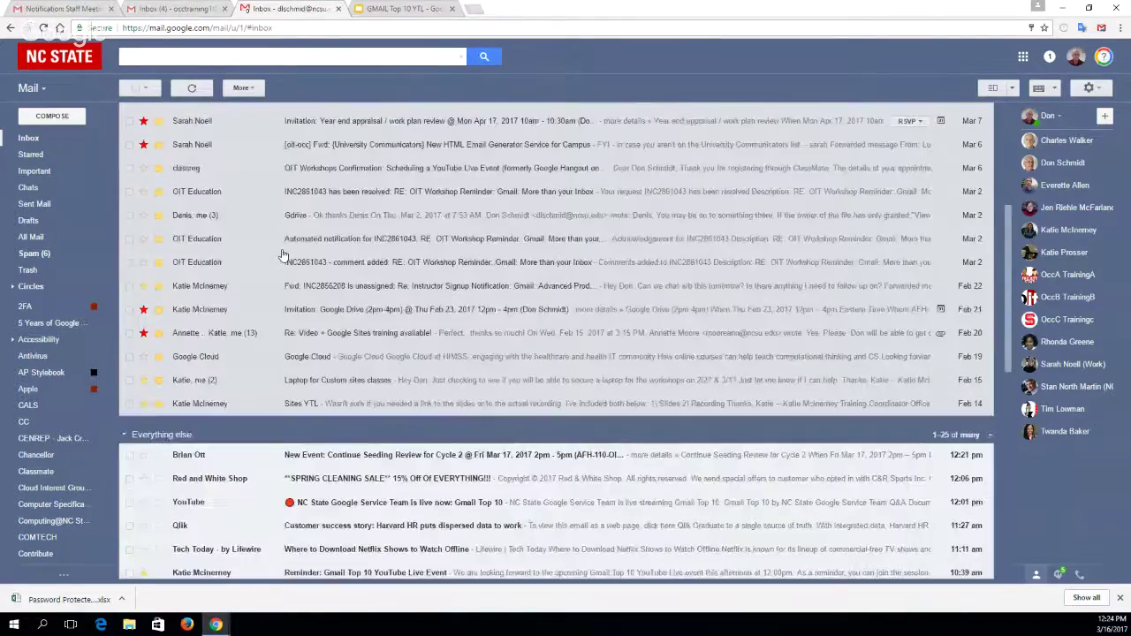
scroll(281, 255, "down", 5)
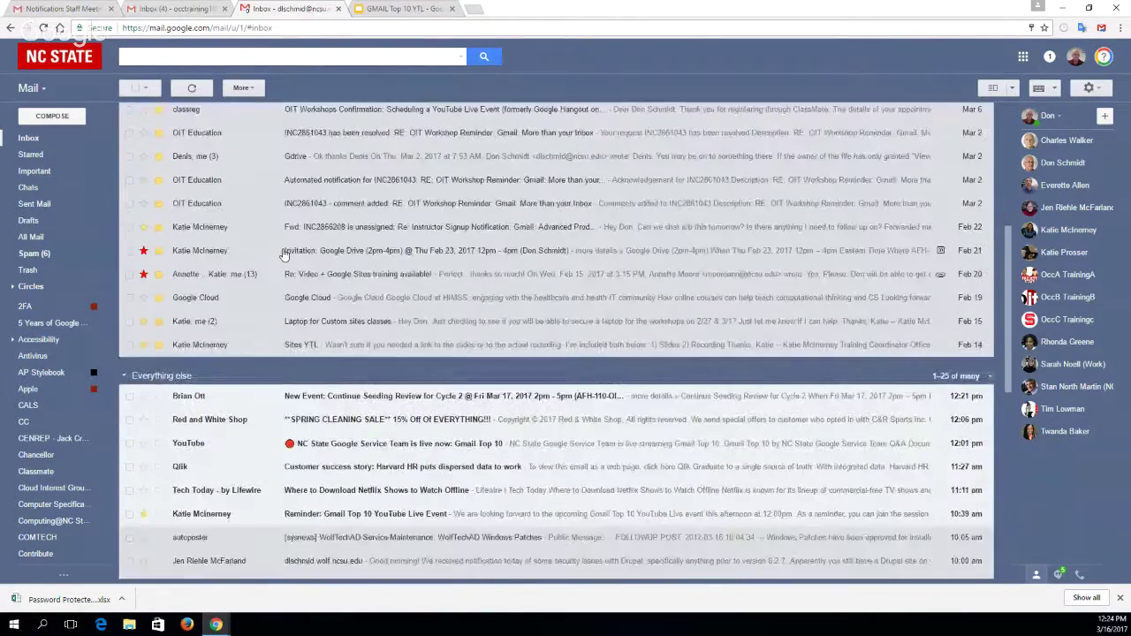
scroll(284, 255, "up", 5)
scroll(285, 255, "up", 5)
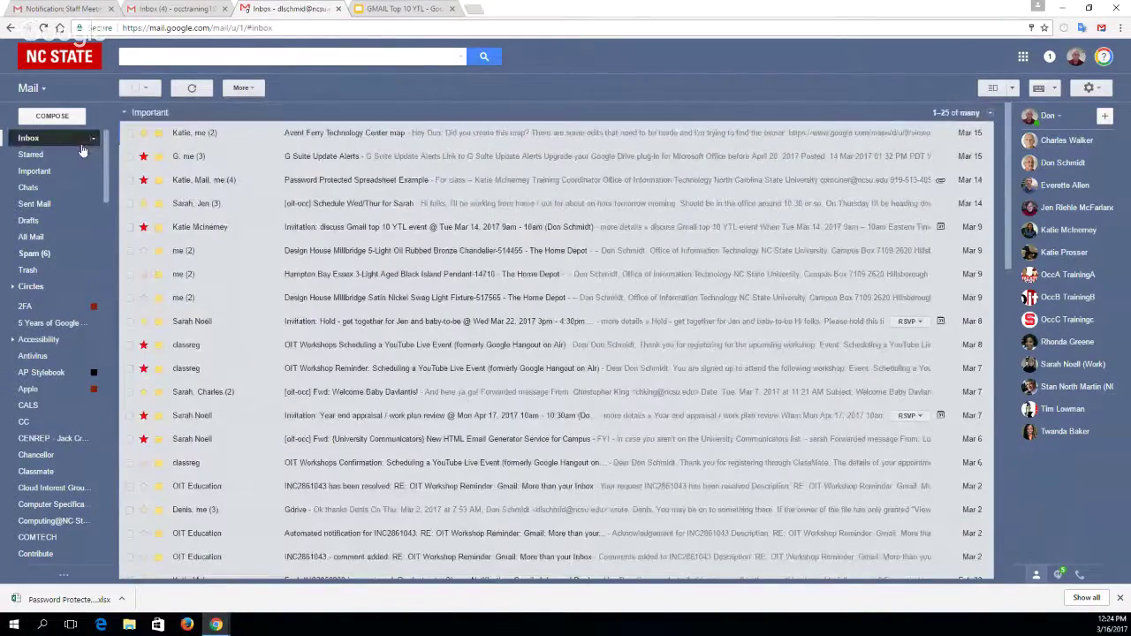
scroll(274, 194, "down", 3)
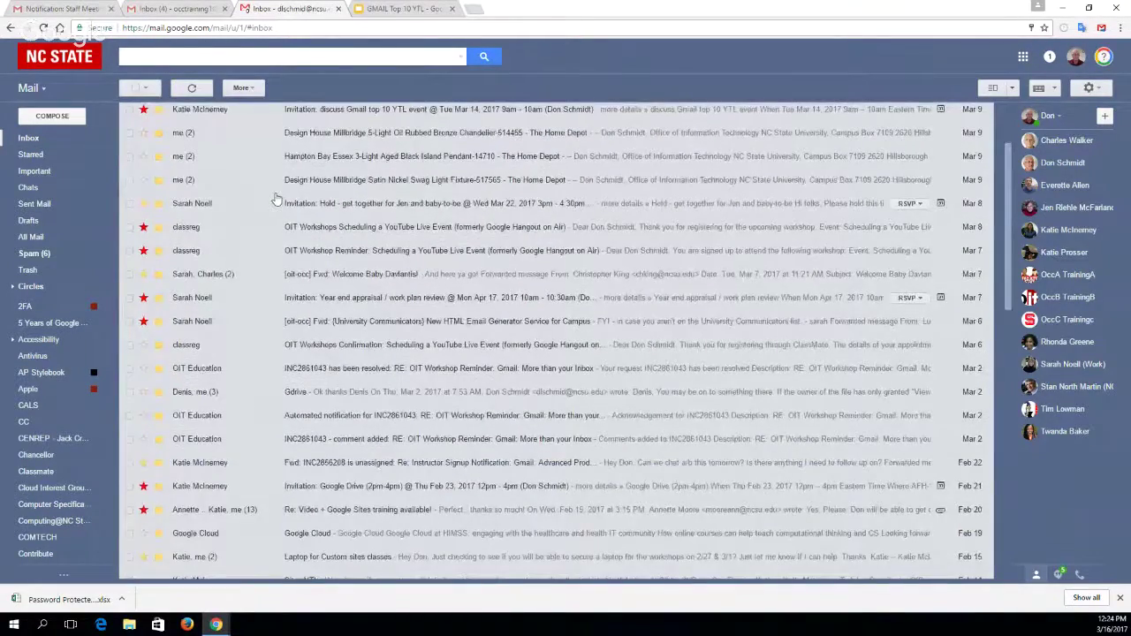
scroll(276, 197, "down", 5)
scroll(276, 201, "down", 5)
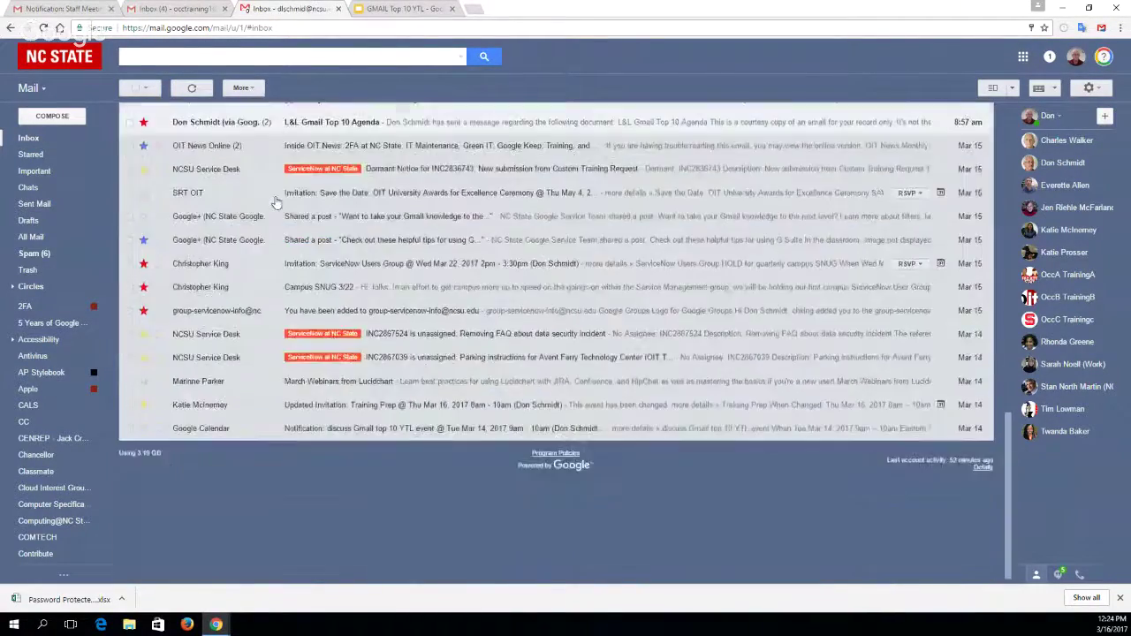
scroll(276, 204, "up", 4)
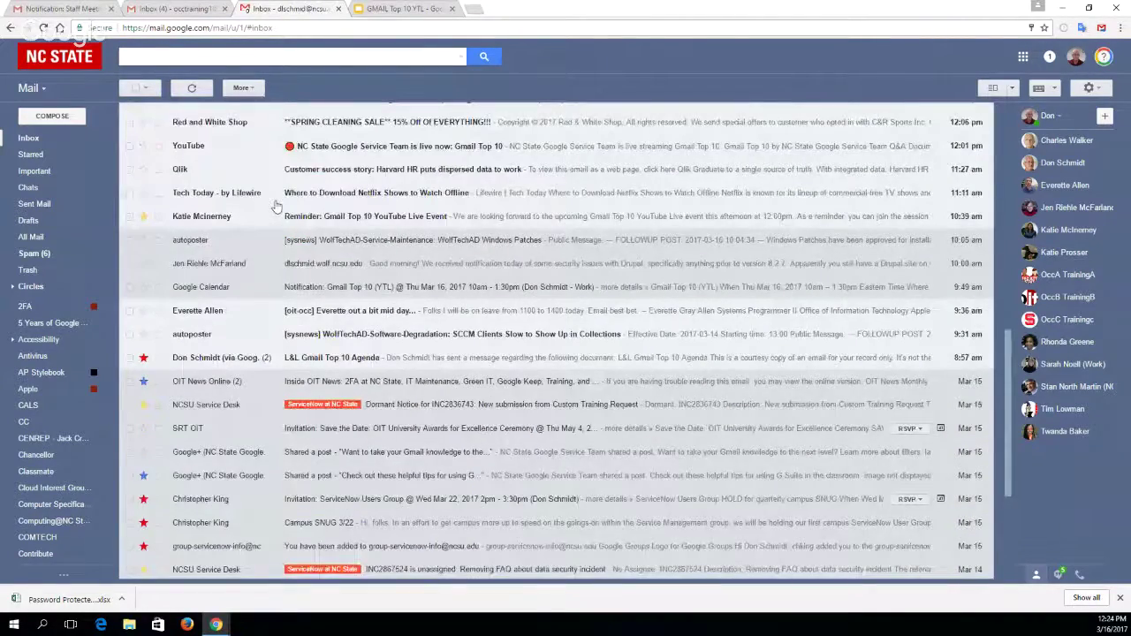
scroll(276, 212, "up", 4)
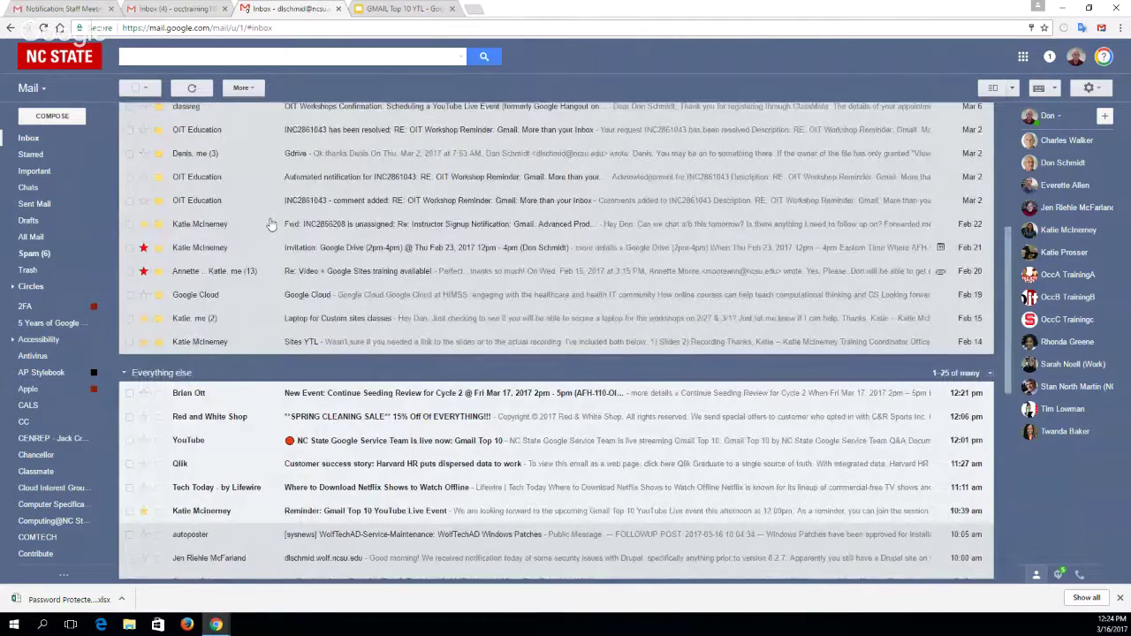
scroll(271, 224, "down", 5)
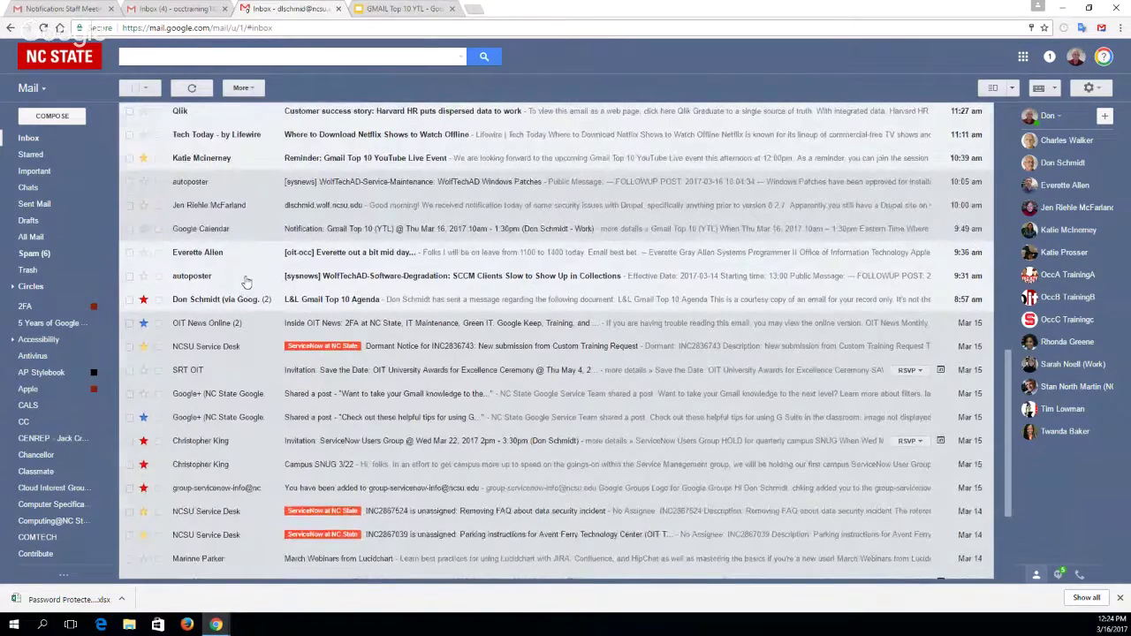
scroll(247, 281, "up", 3)
scroll(246, 281, "up", 2)
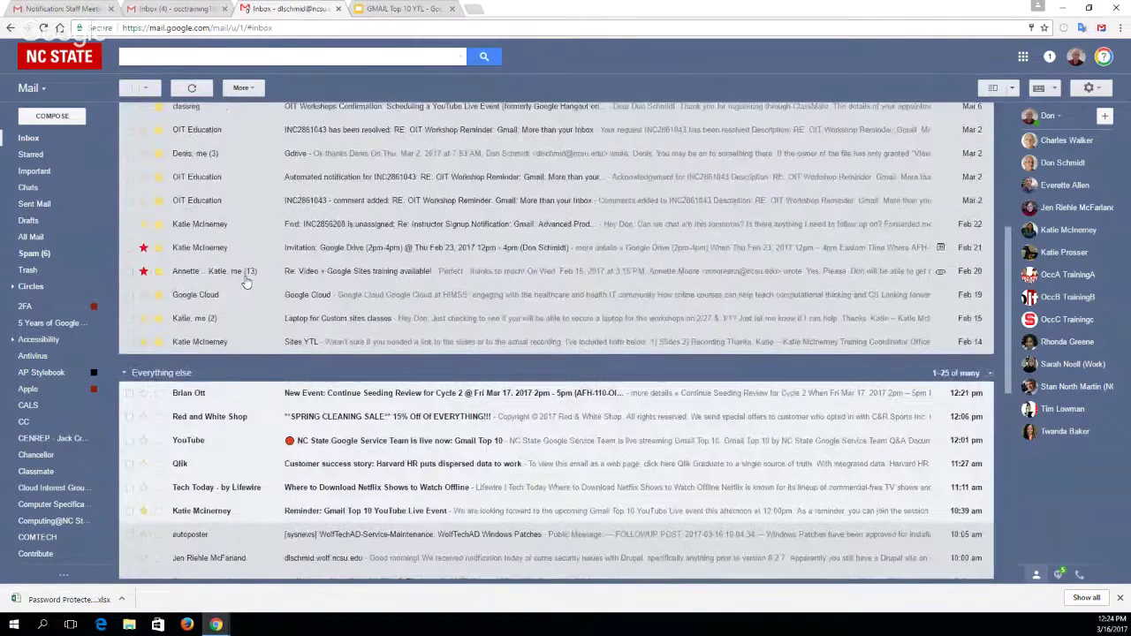
- Set the inbox type to Starred first, and look through the messages in the Starred section
left_click(93, 139)
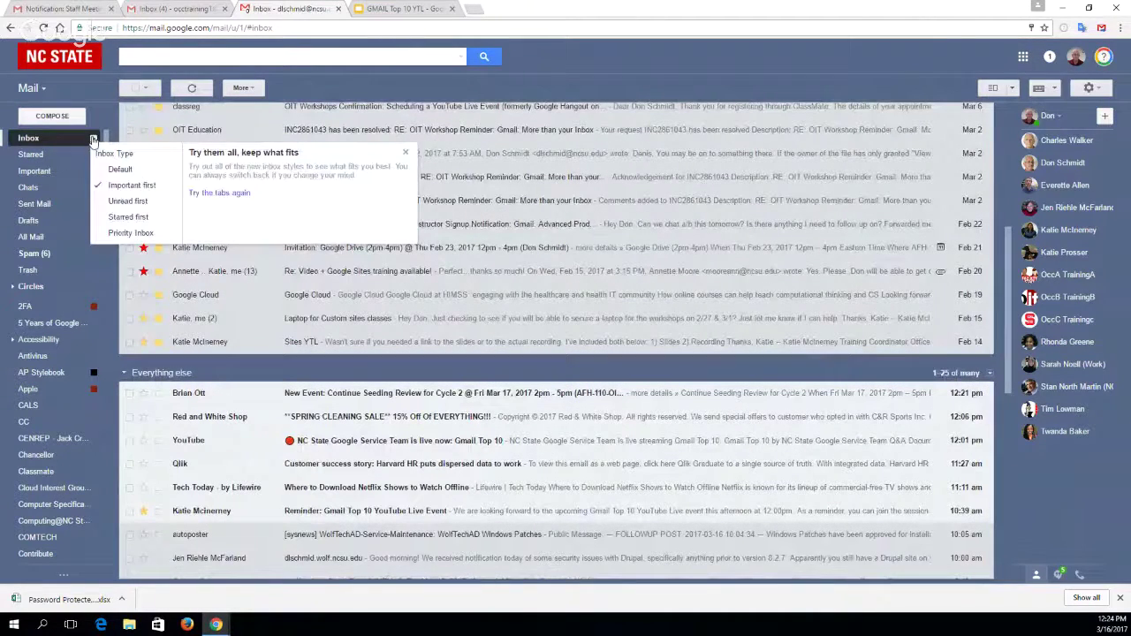
left_click(116, 216)
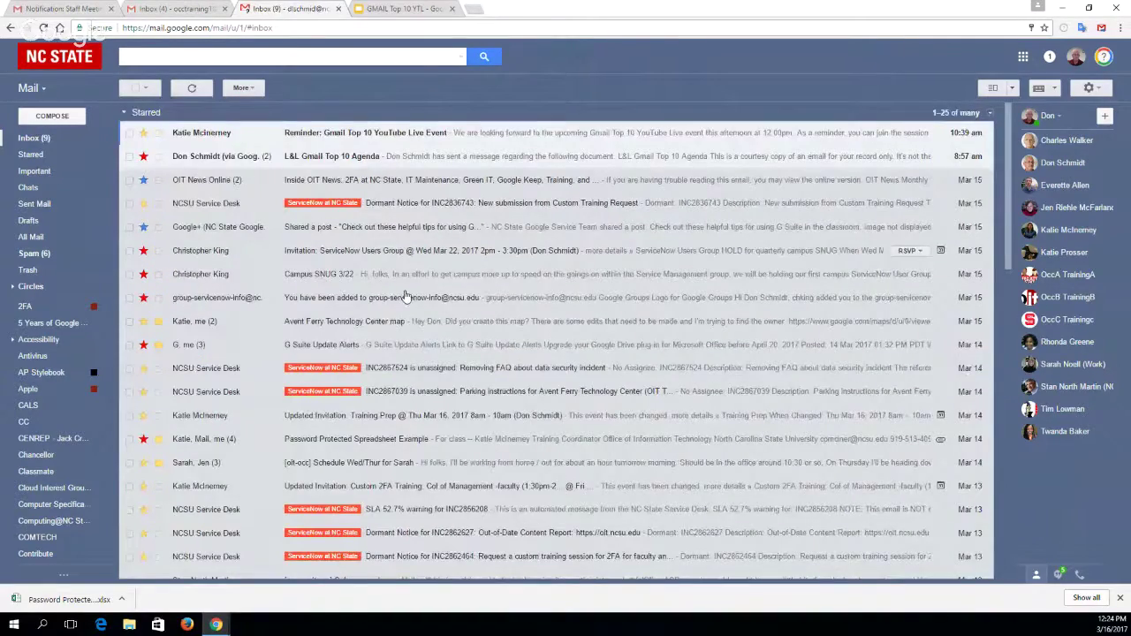
scroll(380, 299, "down", 5)
scroll(405, 294, "up", 6)
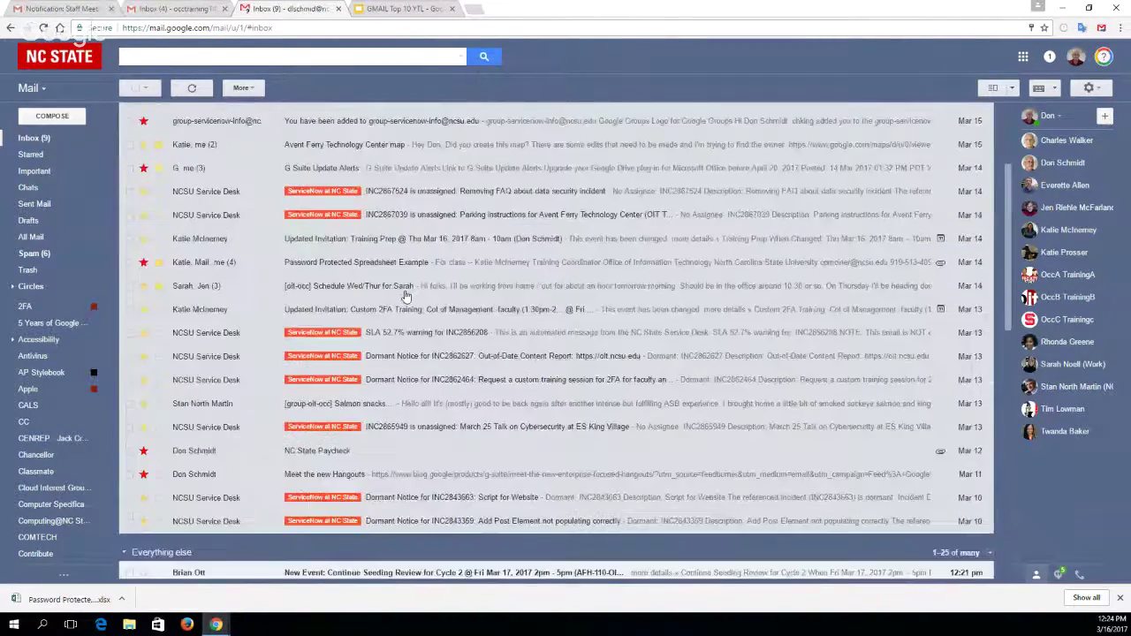
scroll(404, 295, "up", 1)
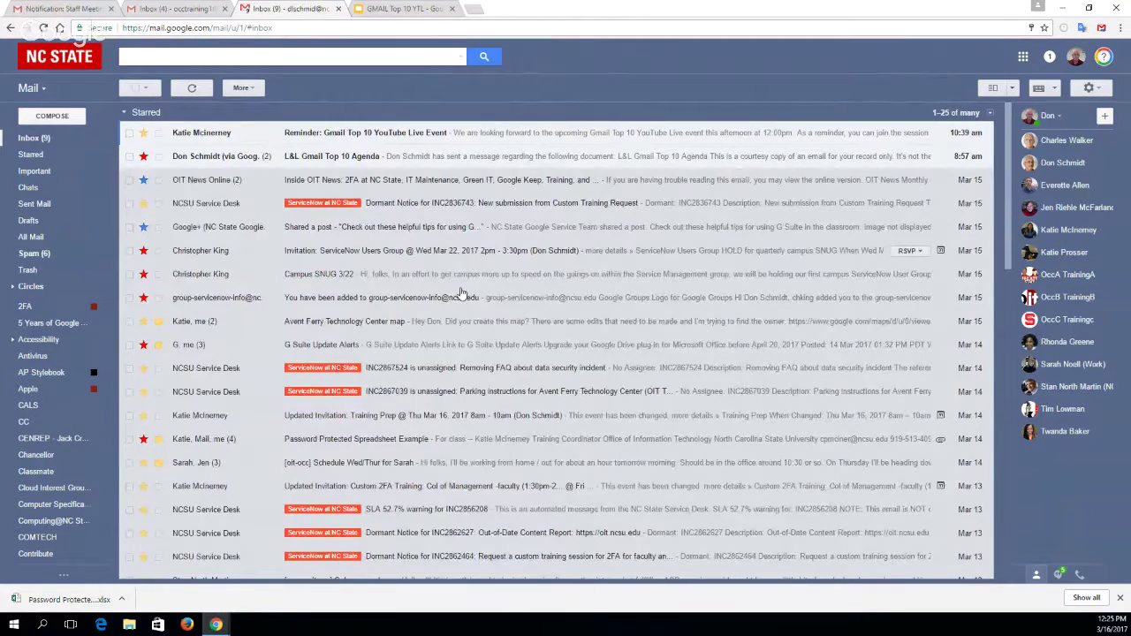
scroll(459, 293, "down", 3)
scroll(457, 296, "up", 3)
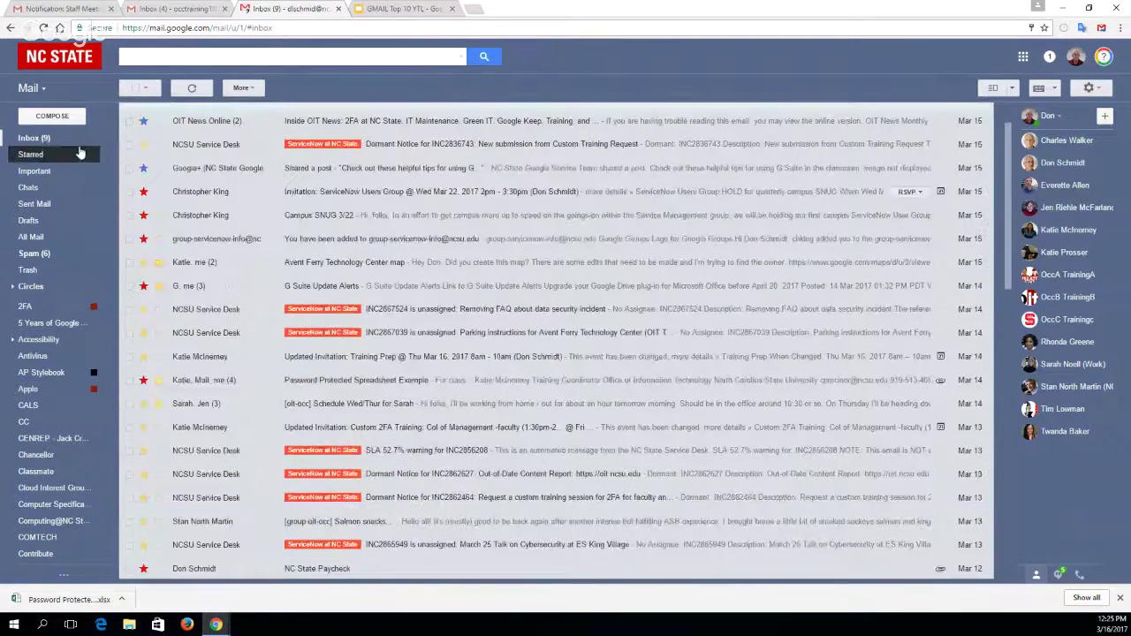
- Restore the Default inbox type, and switch the inbox to Priority Inbox
left_click(93, 139)
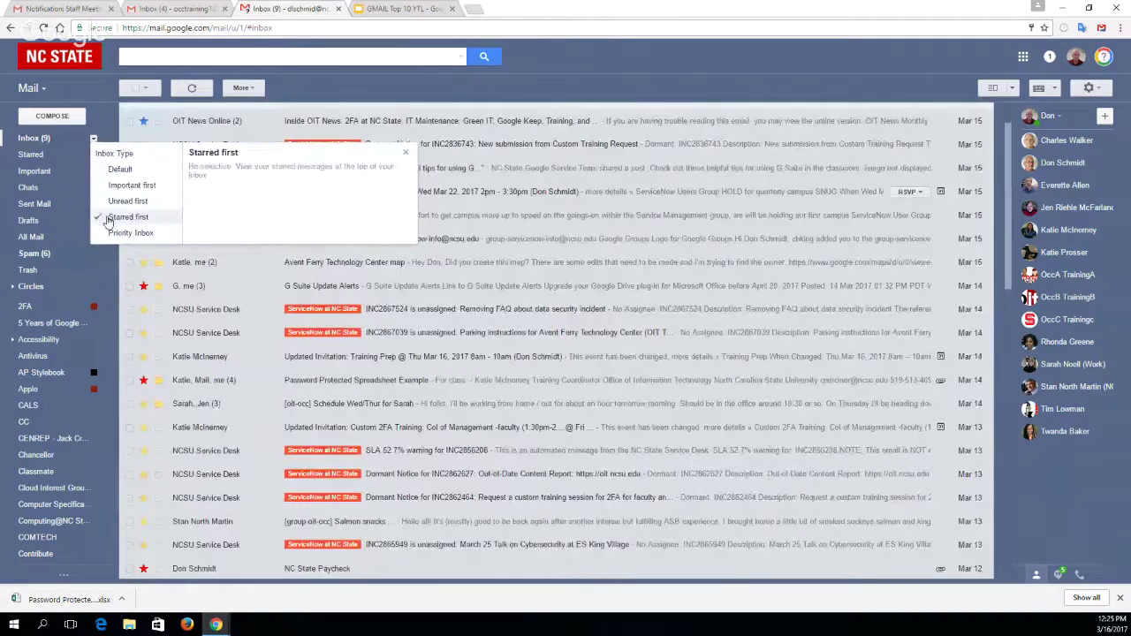
left_click(120, 169)
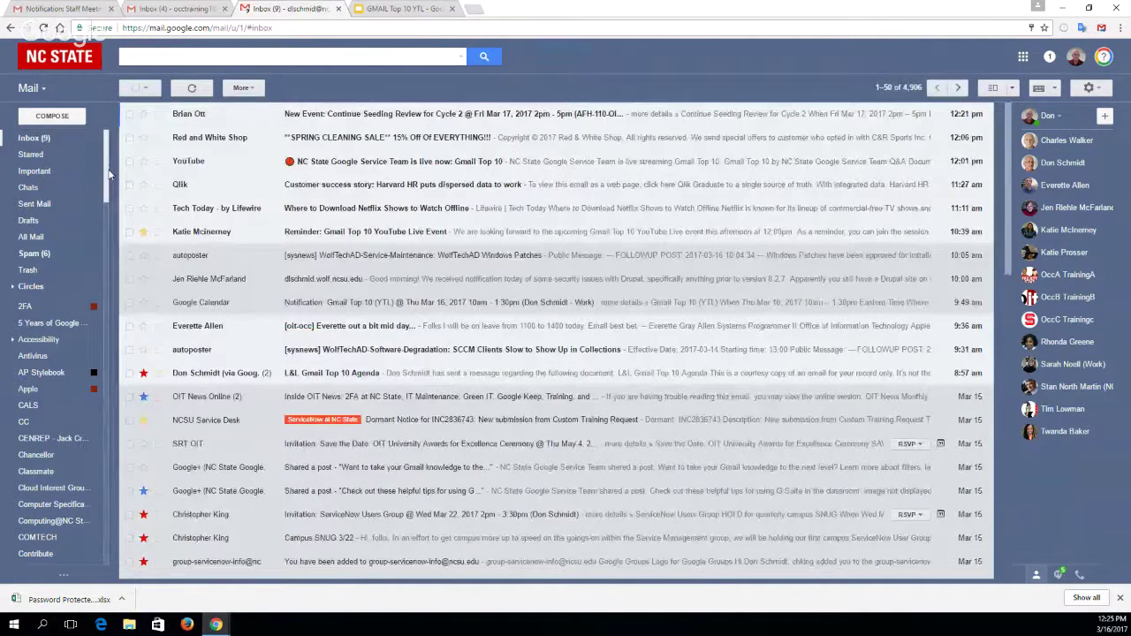
left_click(93, 140)
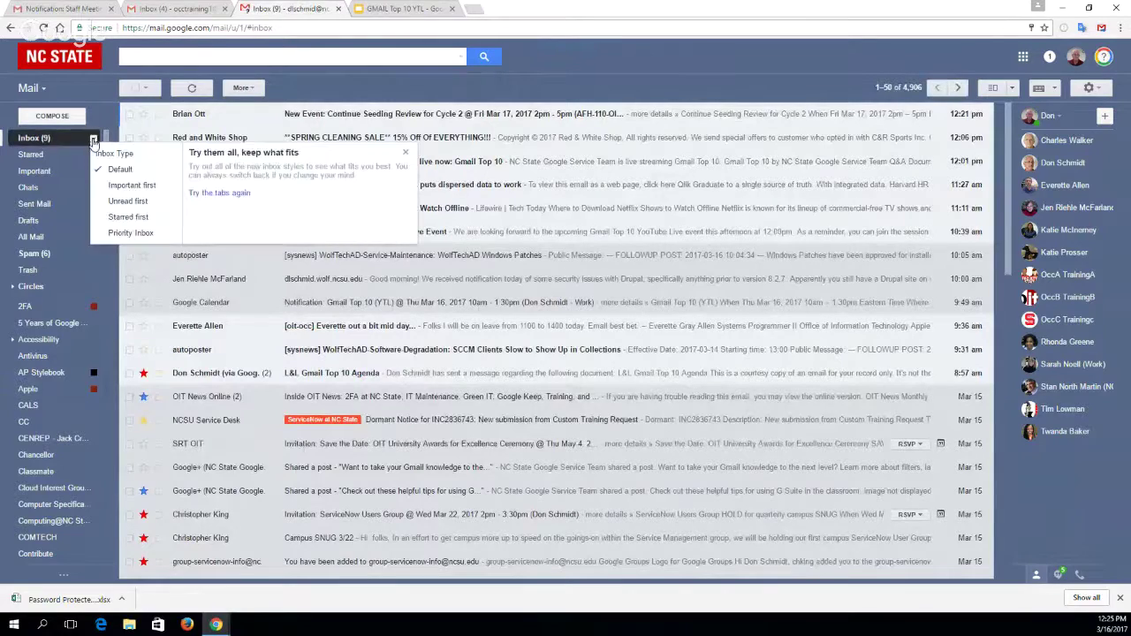
left_click(130, 233)
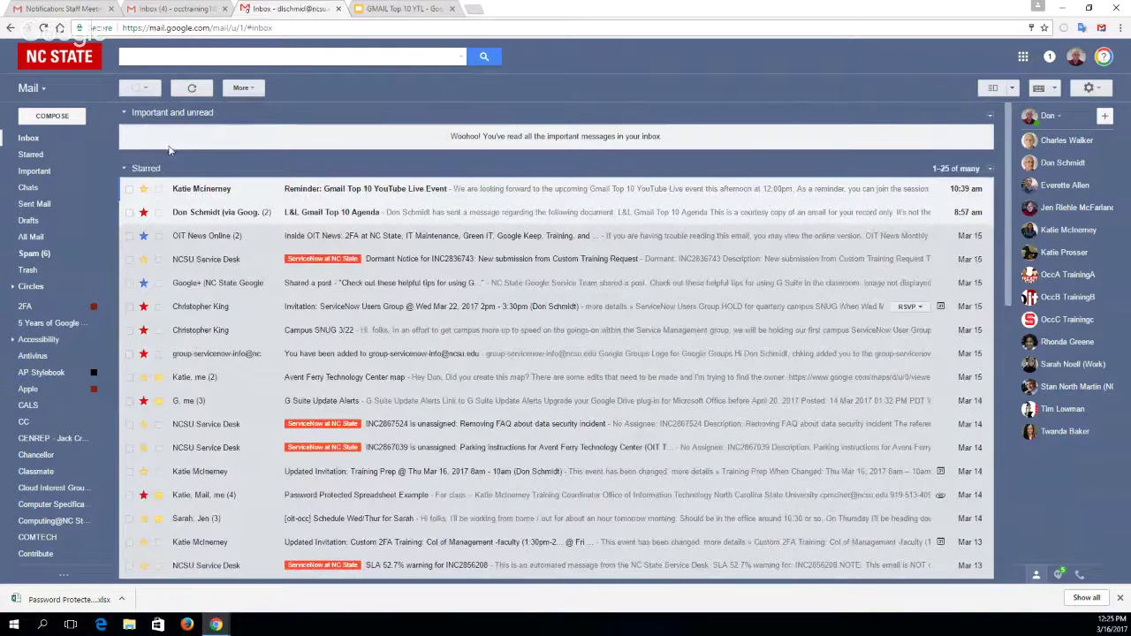
- Open the inbox settings and review the available inbox types and the display options for the Everything else section
left_click(1099, 92)
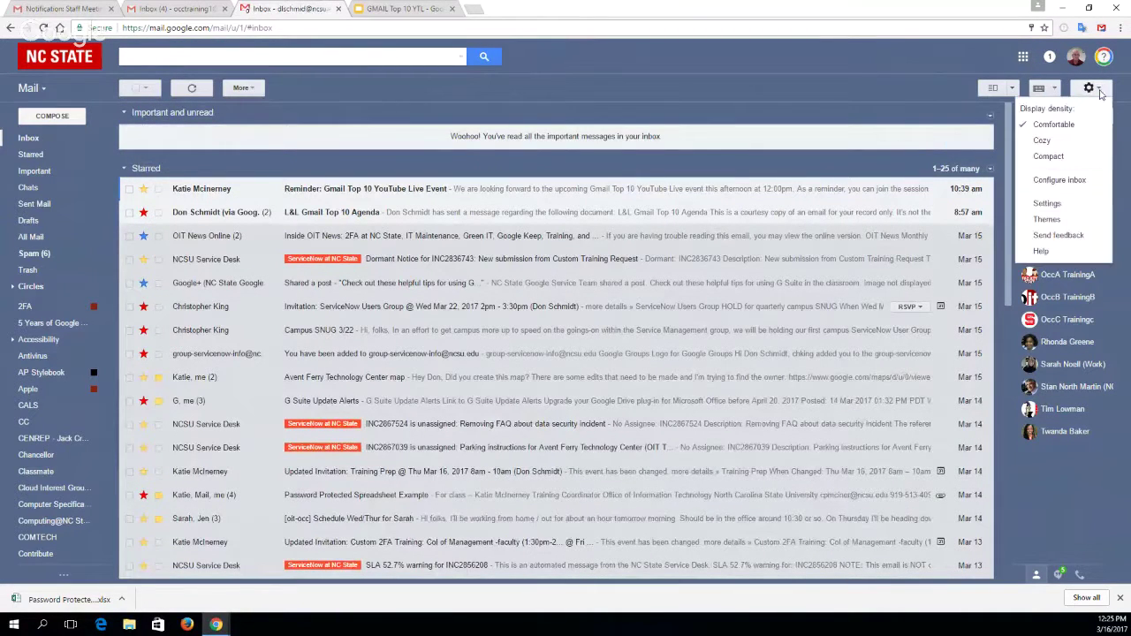
left_click(1061, 204)
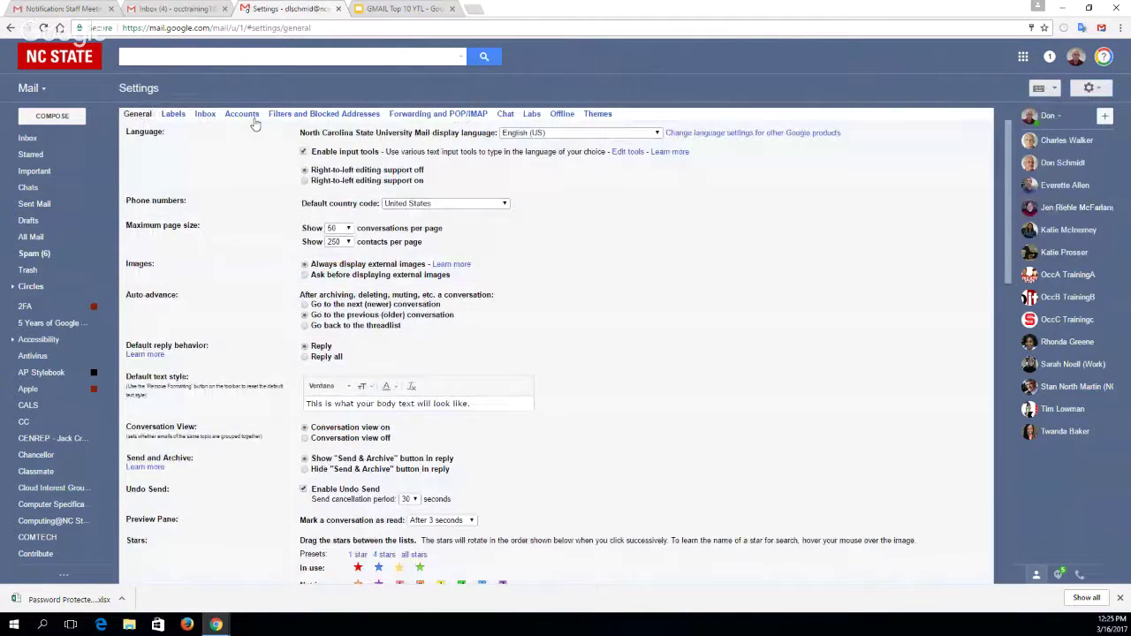
left_click(207, 114)
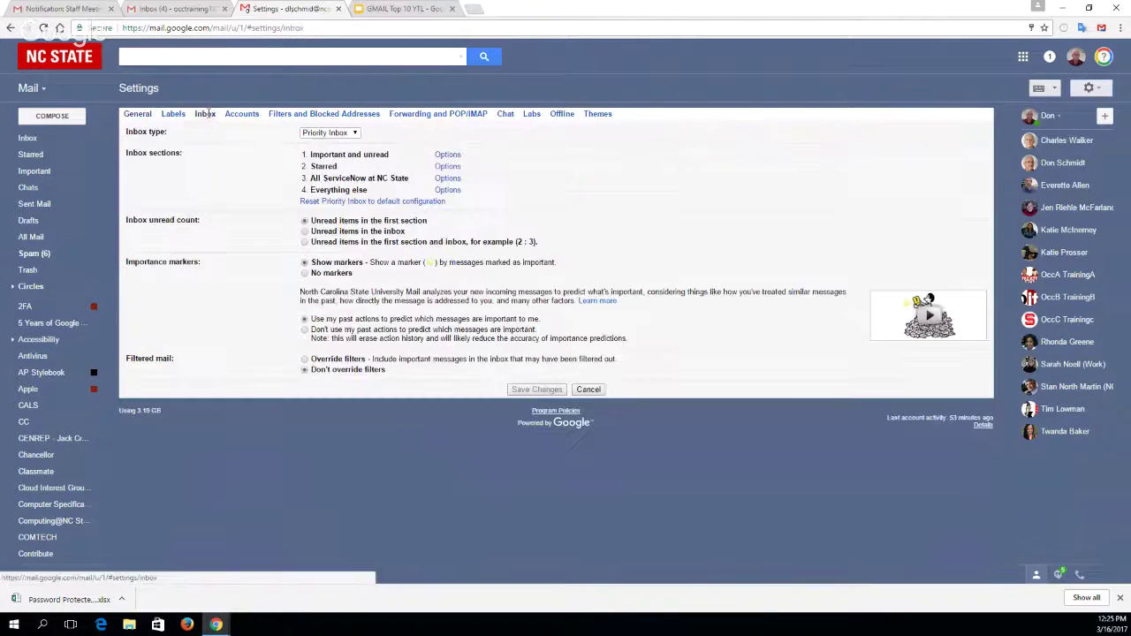
left_click(355, 133)
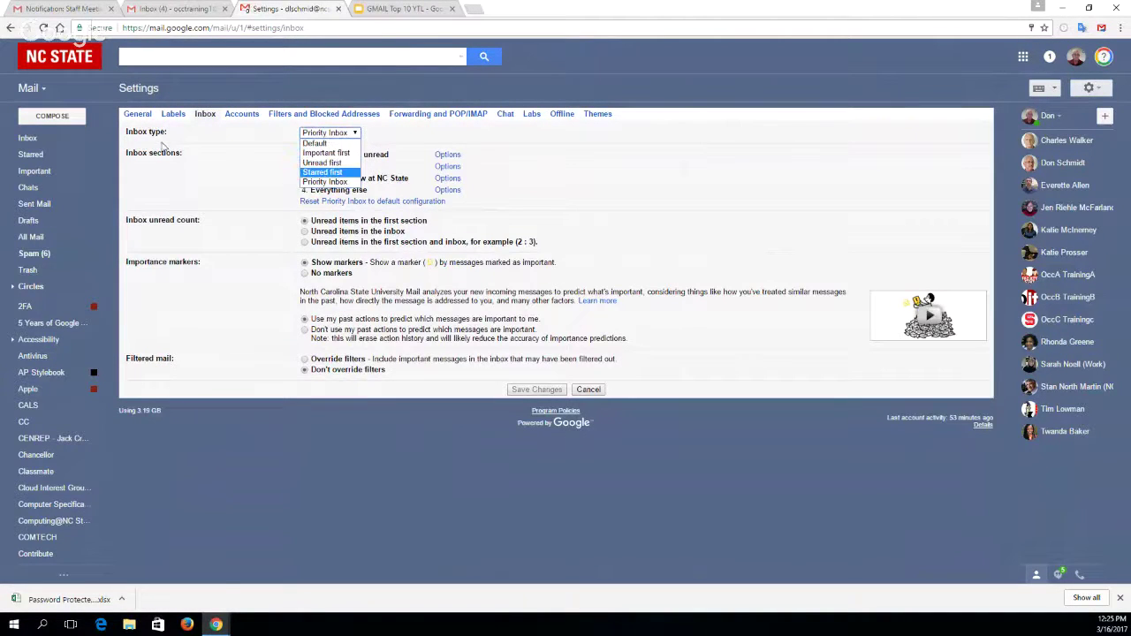
left_click(93, 139)
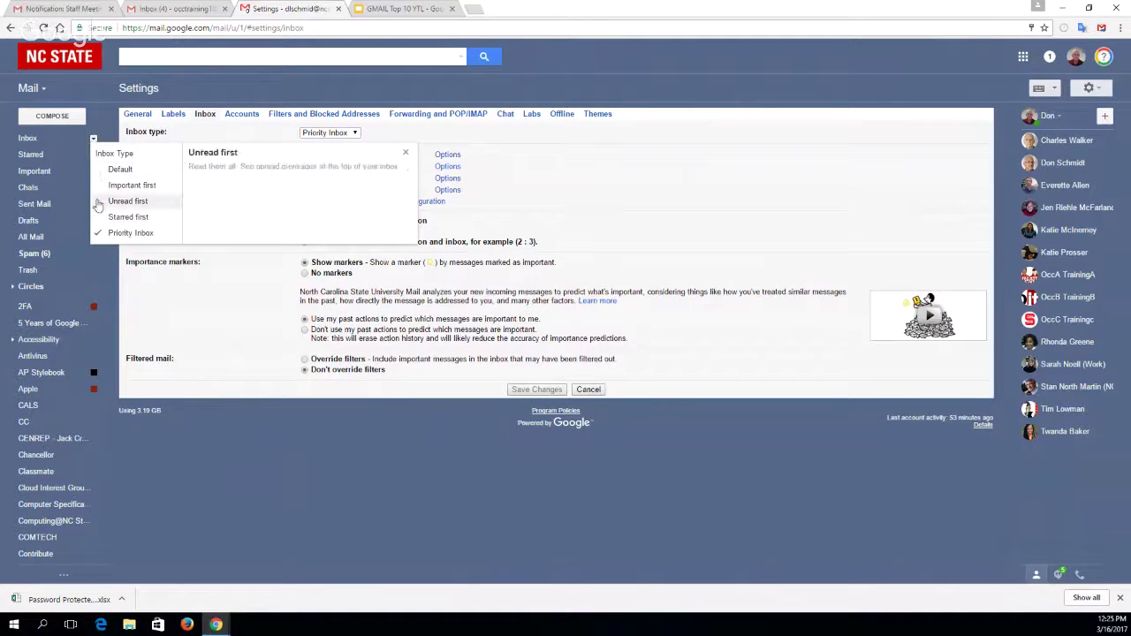
left_click(358, 135)
left_click(357, 133)
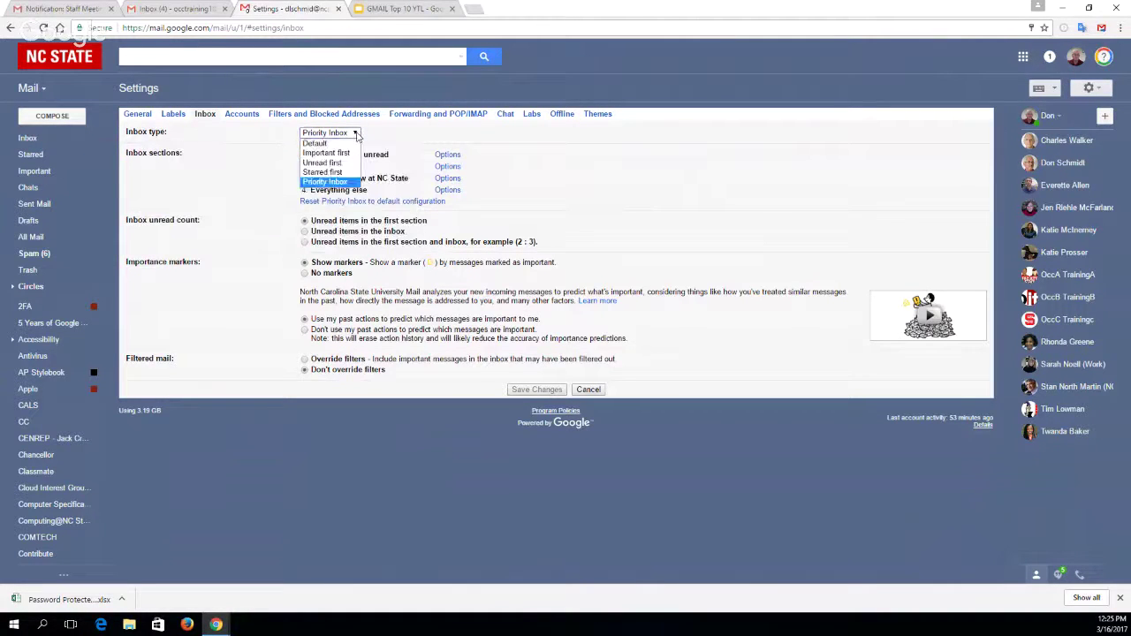
left_click(517, 159)
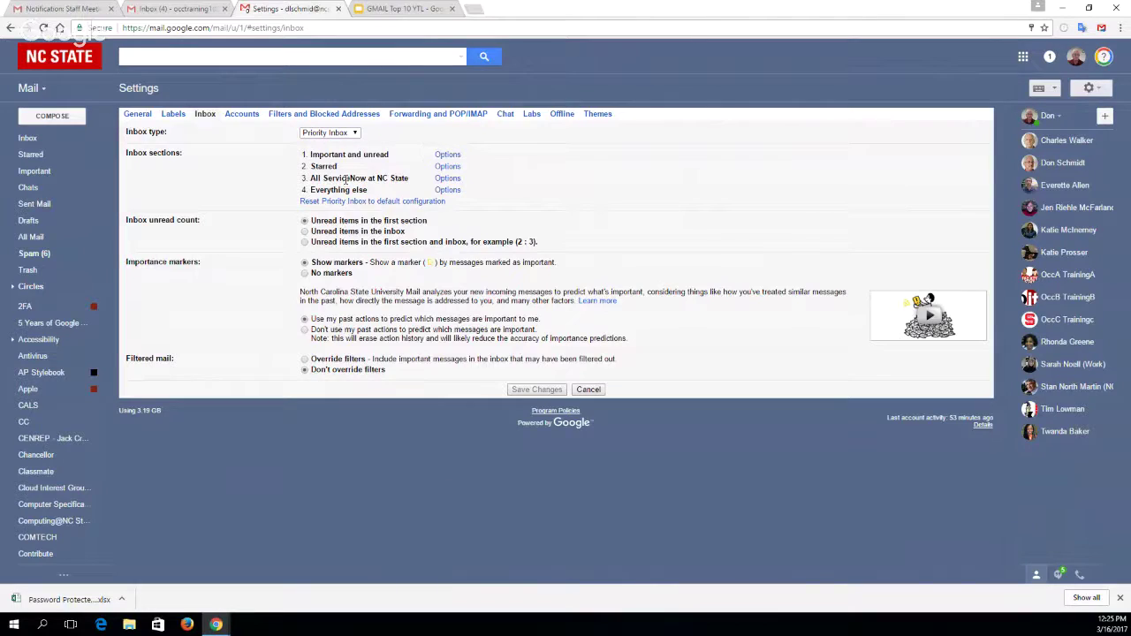
left_click(448, 190)
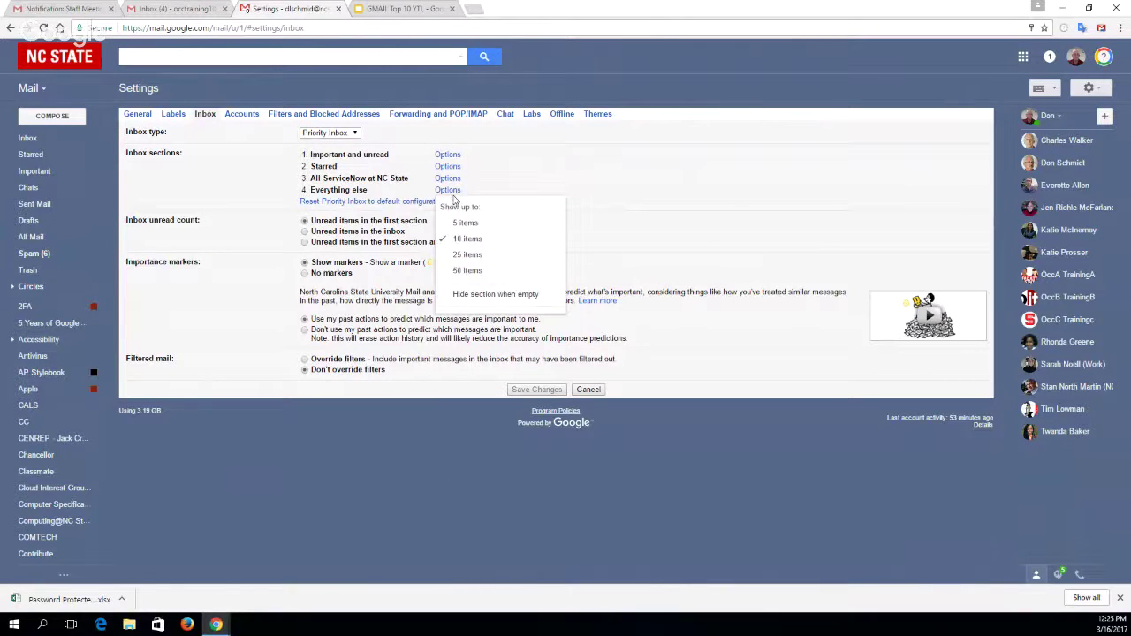
left_click(595, 207)
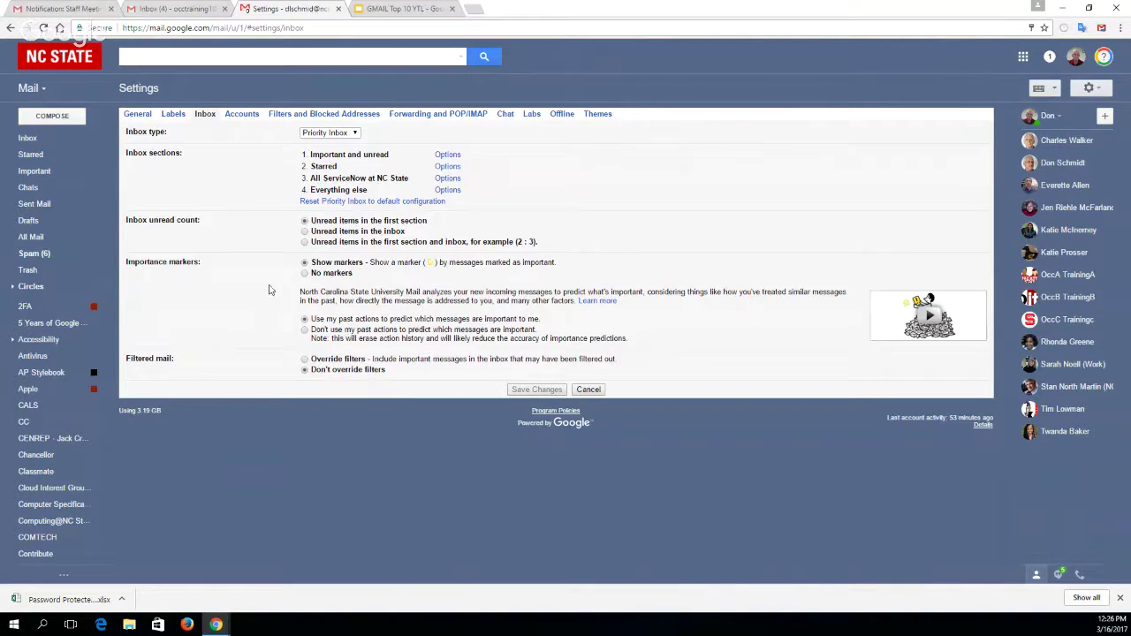
- Return to the inbox and set its type back to Default
left_click(32, 141)
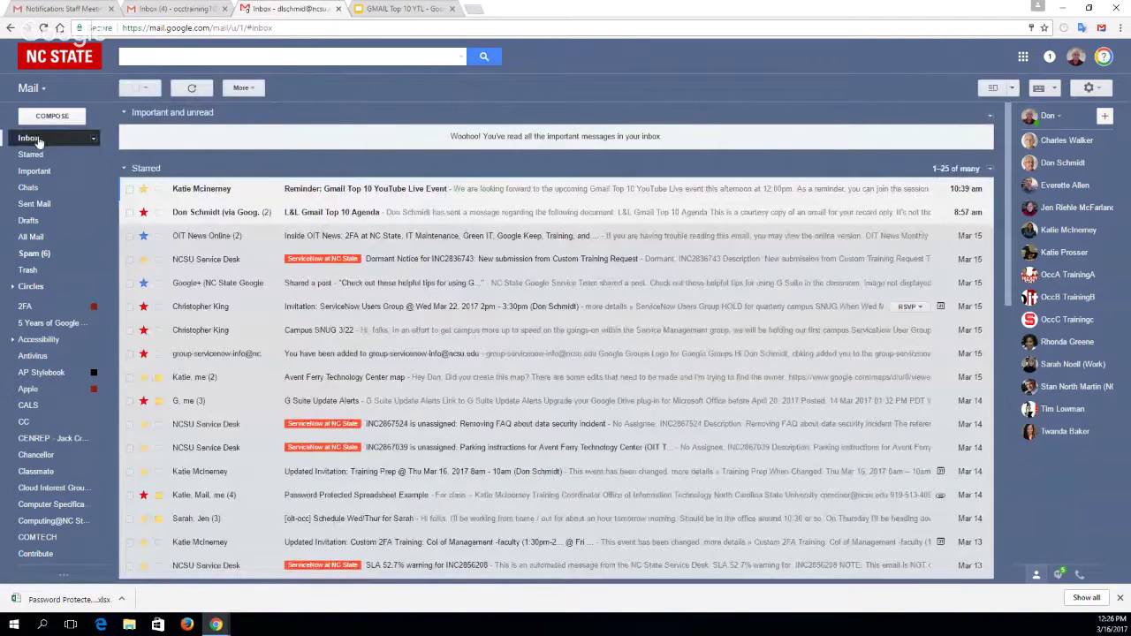
left_click(94, 140)
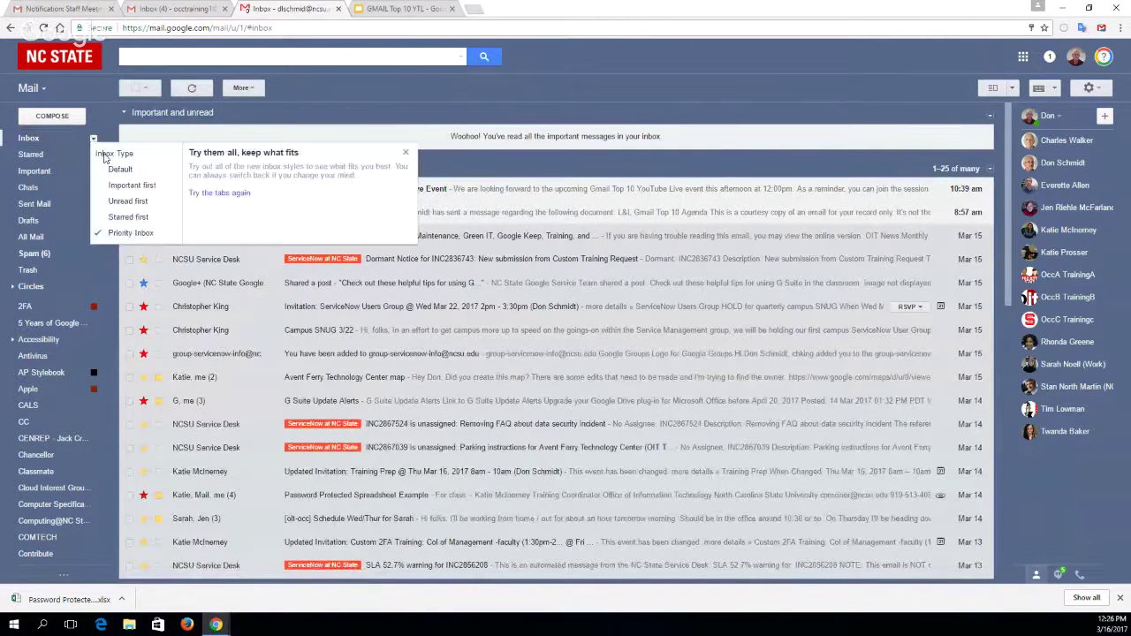
left_click(119, 170)
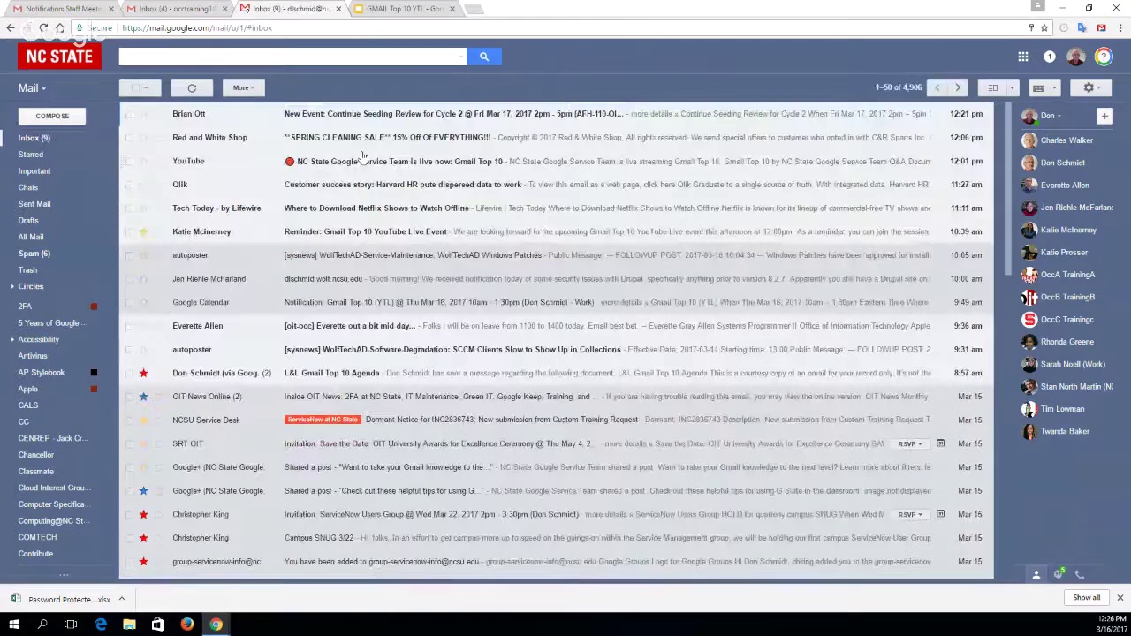
- Switch to the Gmail Top 10 presentation in Google Slides and show the "Tip #4: Preview Password Protected Documents" slide
left_click(402, 9)
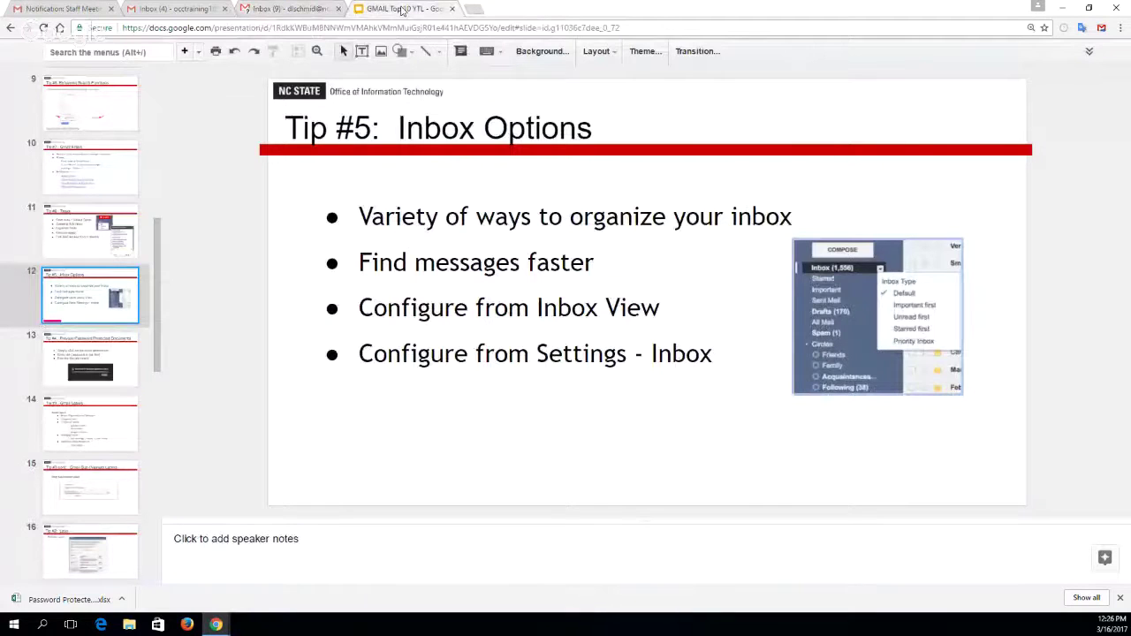
left_click(125, 365)
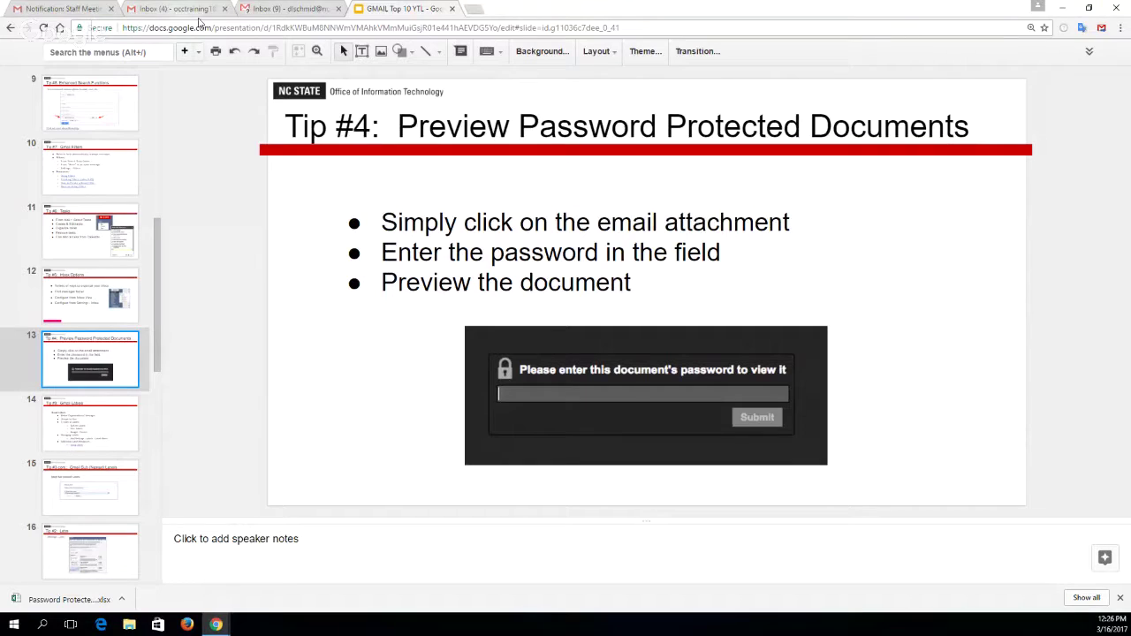
- In the training account's Gmail, open the "Fwd: Password Protected Spreadsheet Example" message and preview its spreadsheet attachment by entering the document password
left_click(173, 9)
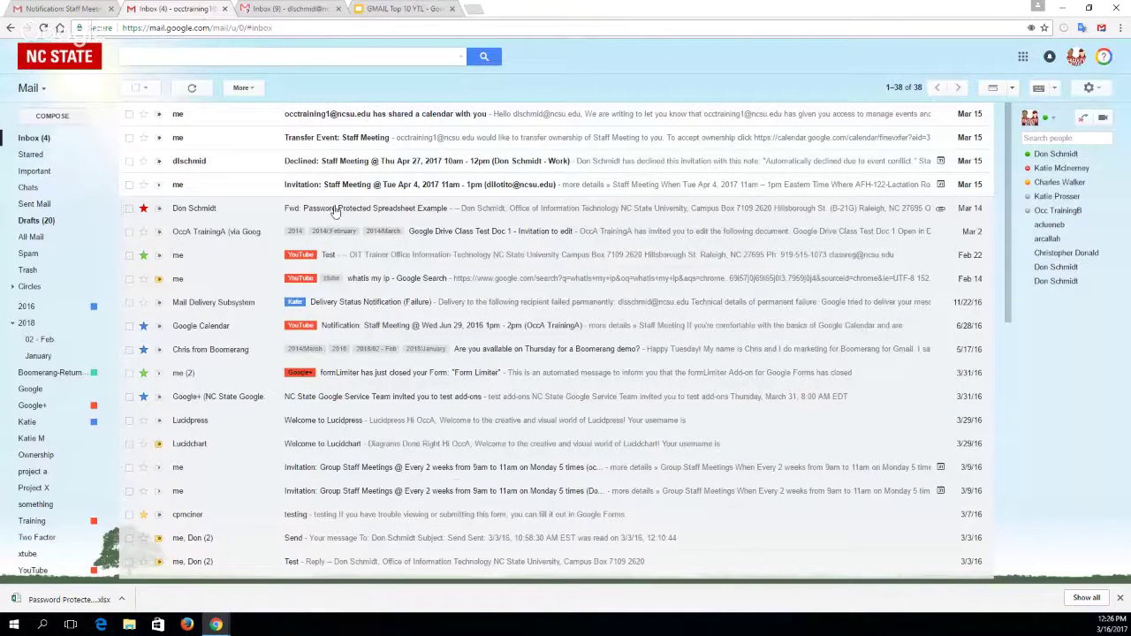
left_click(130, 210)
left_click(329, 210)
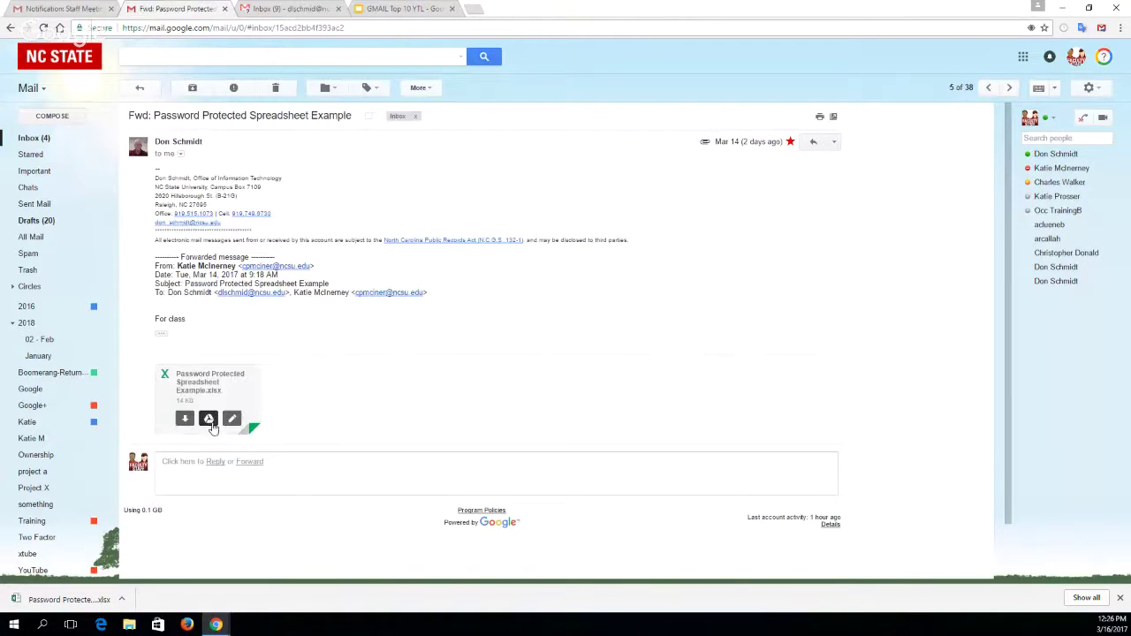
mouse_move(212, 413)
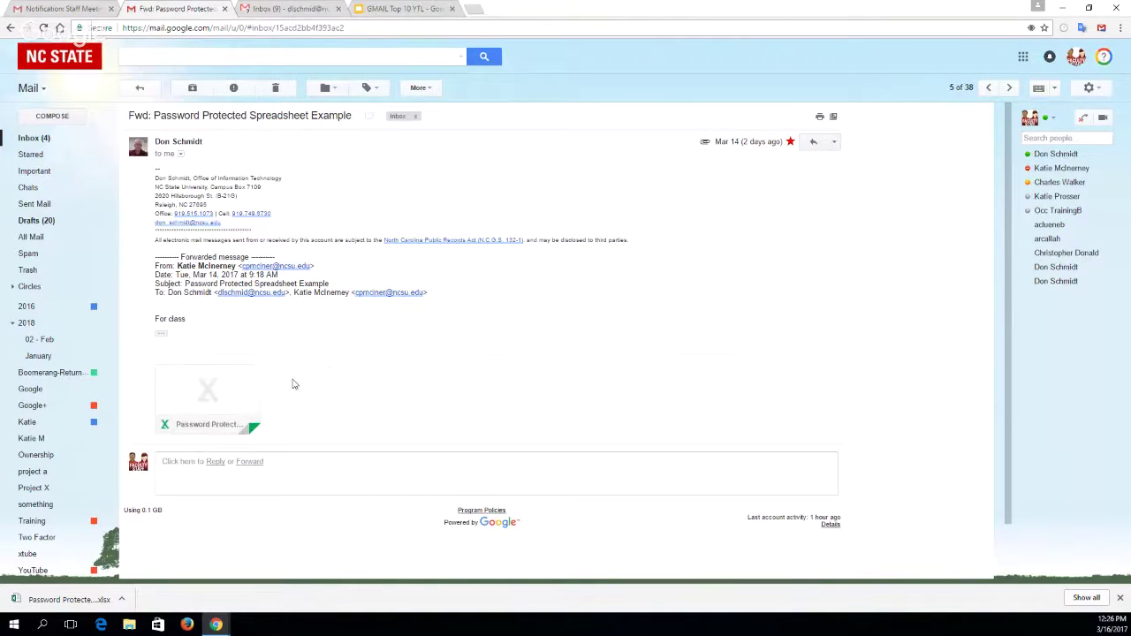
left_click(218, 392)
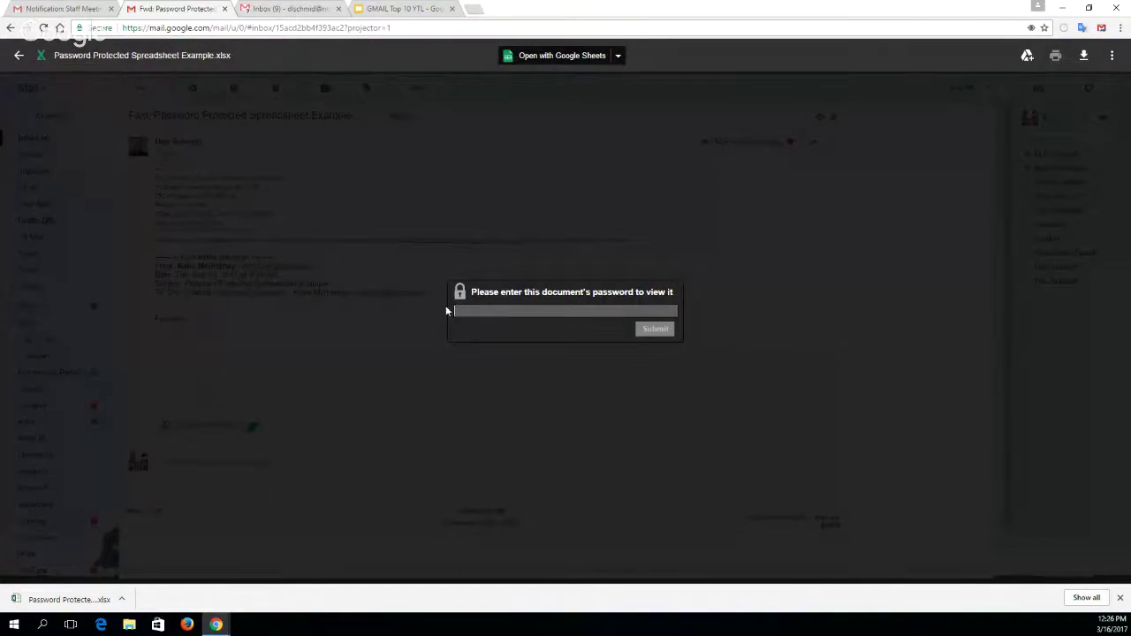
type("********")
key("Return")
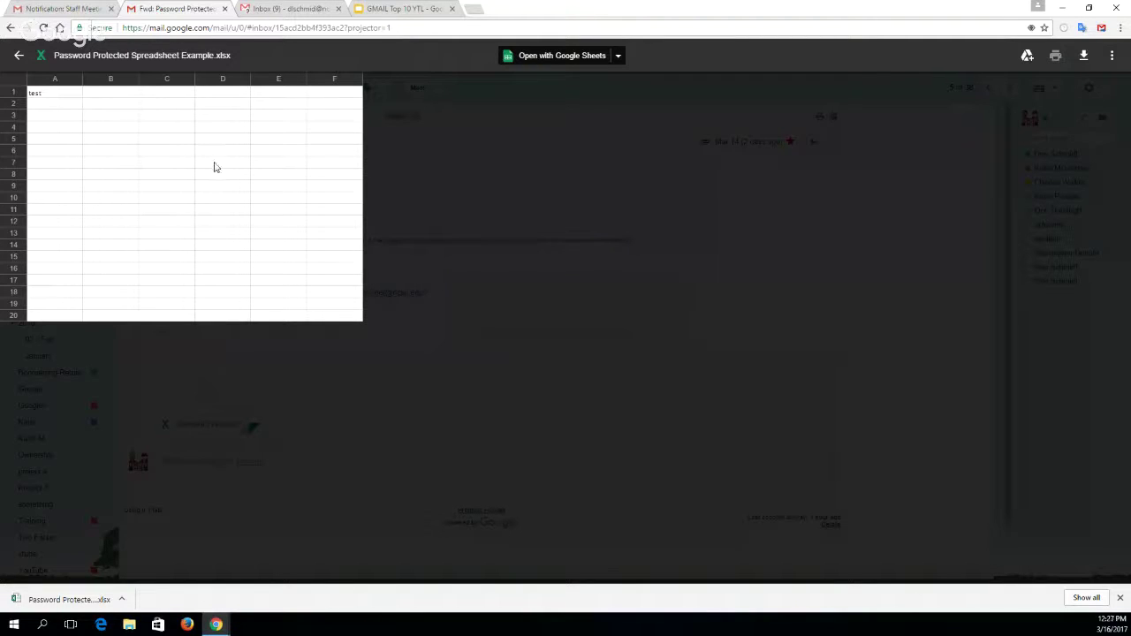
- Examine the preview's options for opening the spreadsheet in other apps and its additional actions, and return to the message
left_click(617, 56)
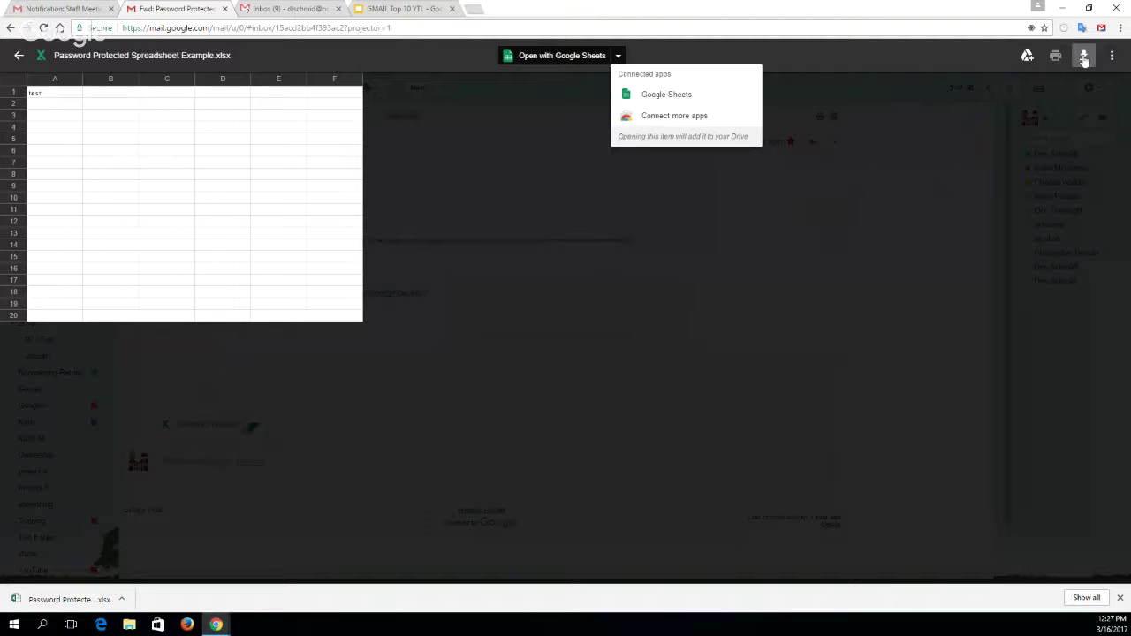
left_click(1111, 57)
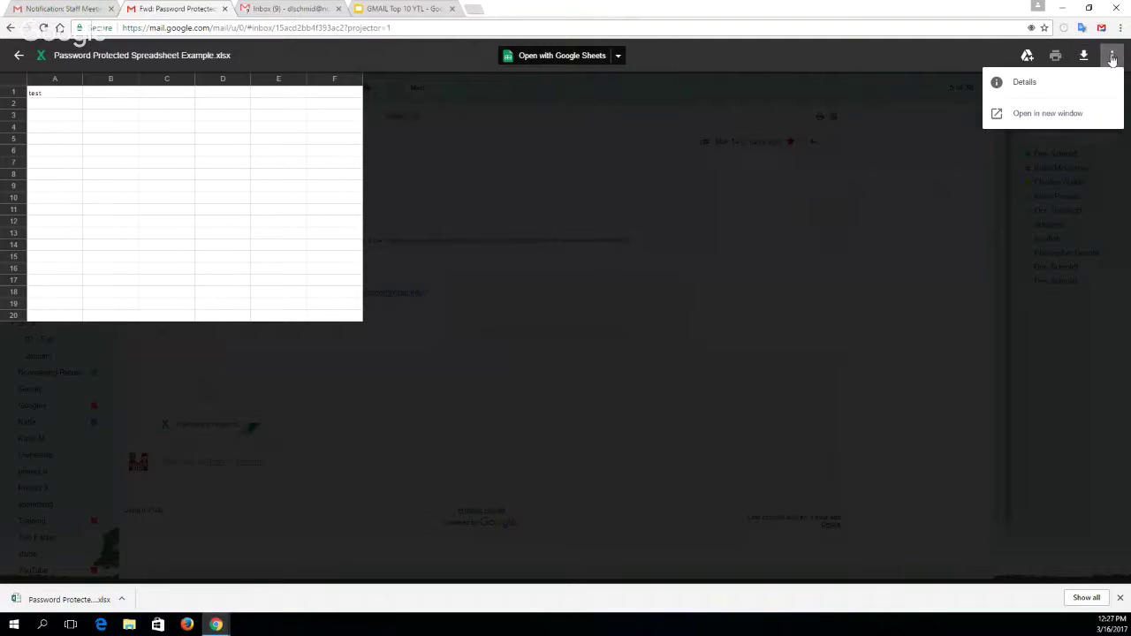
left_click(855, 245)
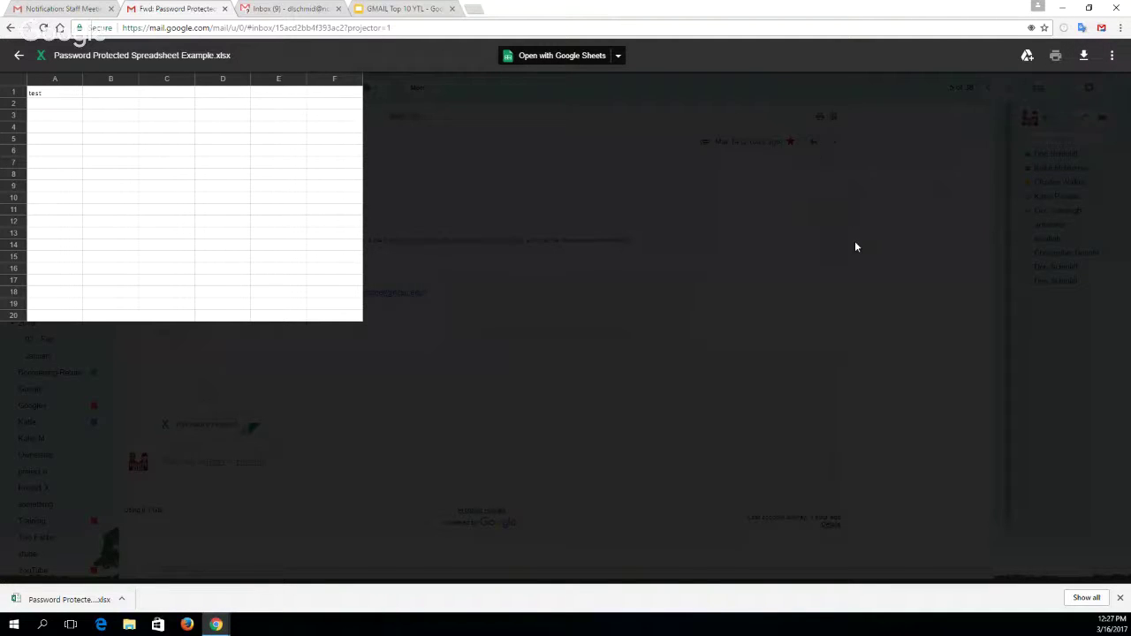
left_click(20, 56)
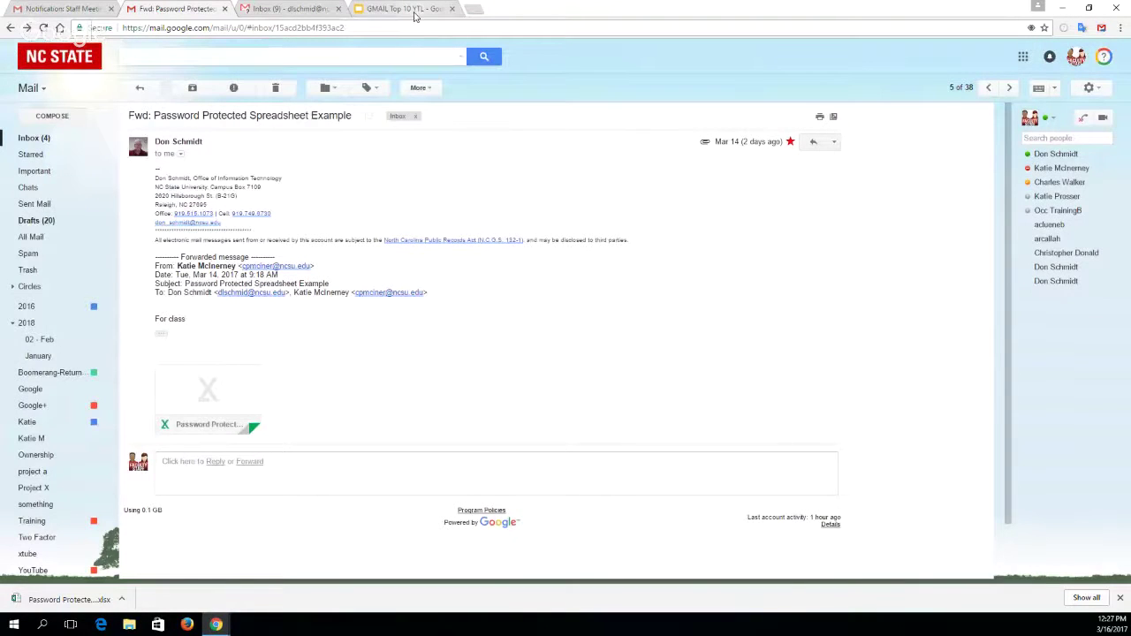
- Switch to the Google Slides presentation and show the Tip #3 slides on Gmail Labels and Gmail Sub (Nested) Labels
left_click(405, 9)
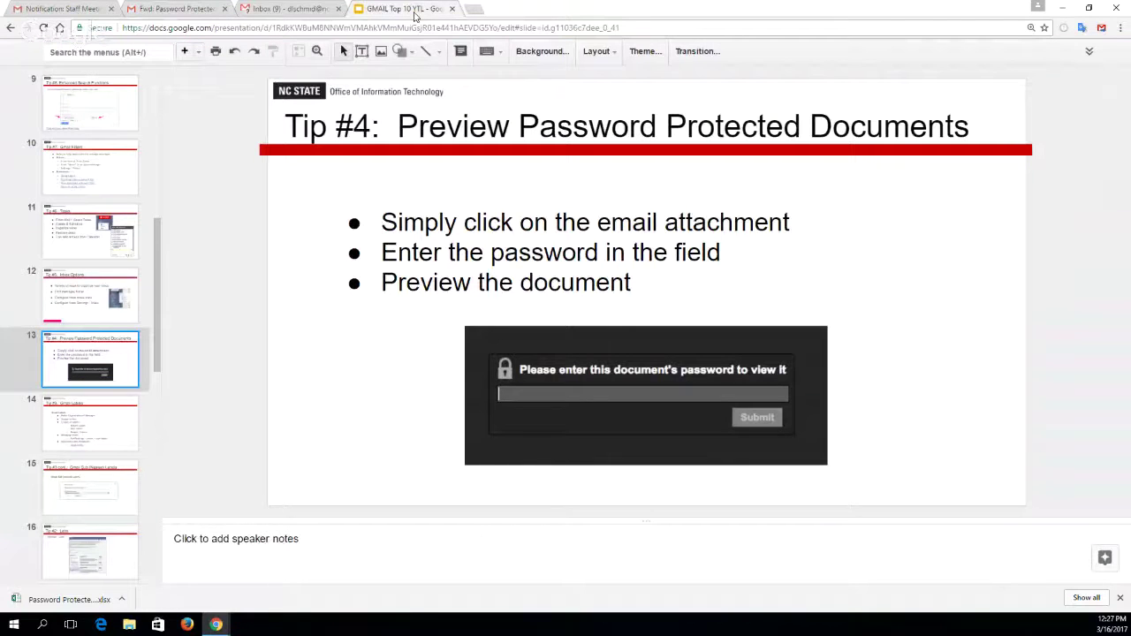
left_click_drag(157, 252, 152, 318)
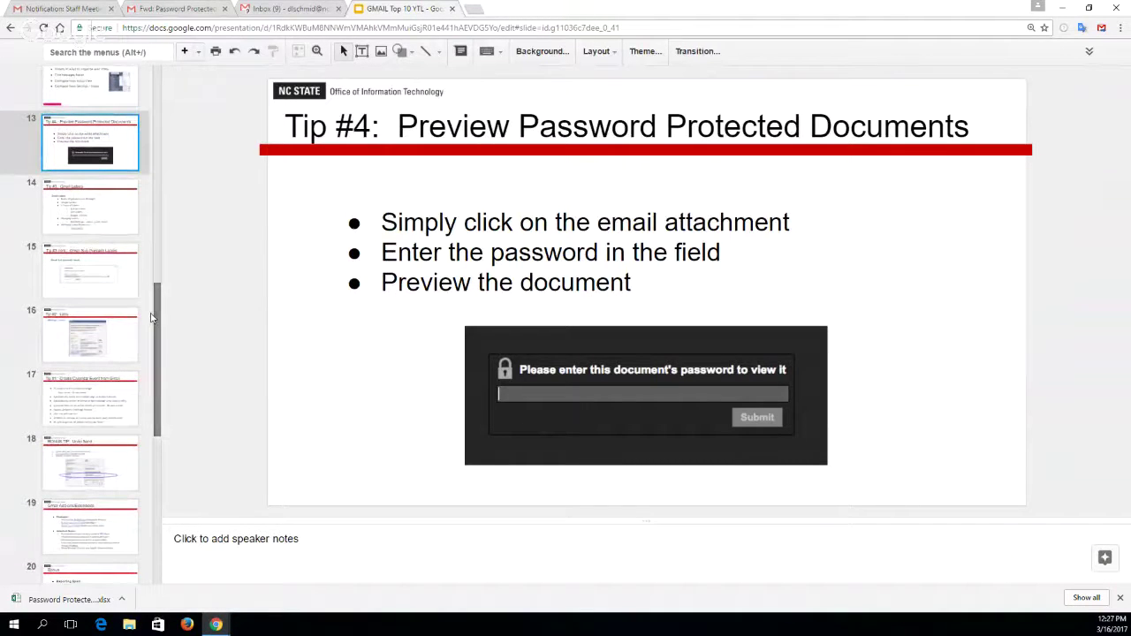
left_click(115, 227)
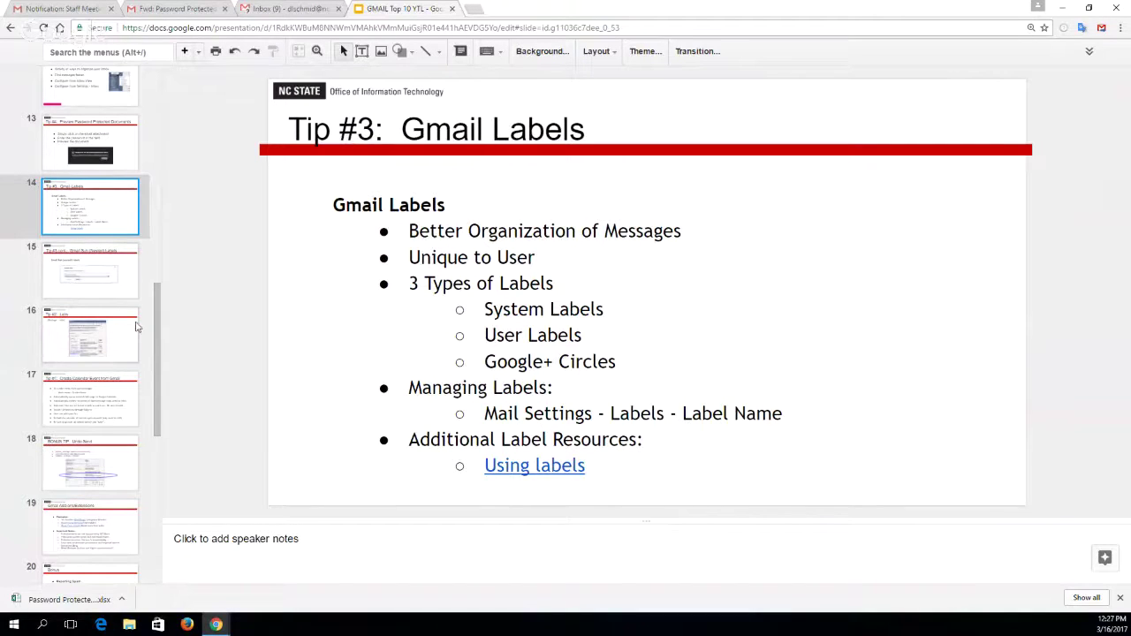
left_click(104, 275)
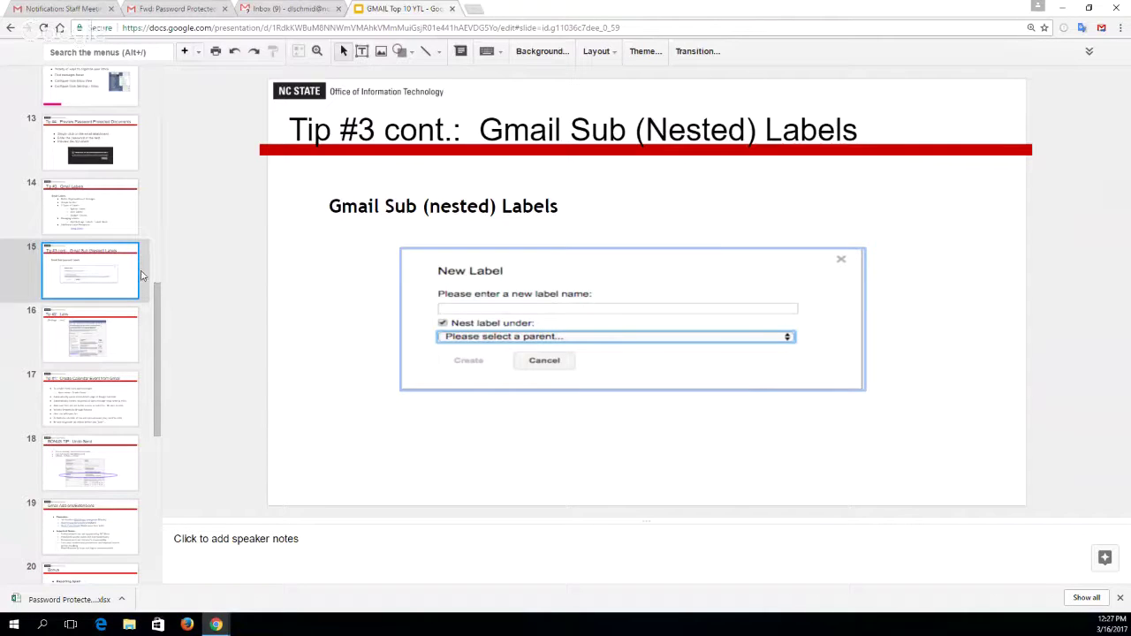
- Switch to the training account's Gmail, go back to the inbox and open the "Welcome to Lucidpress" message
left_click(177, 9)
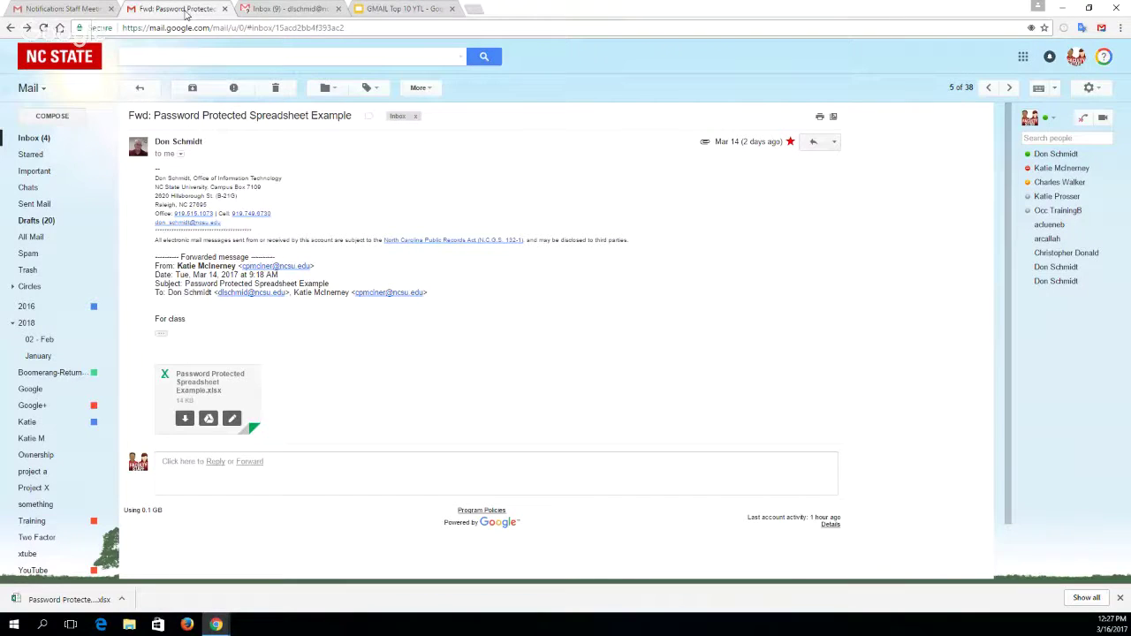
left_click(33, 139)
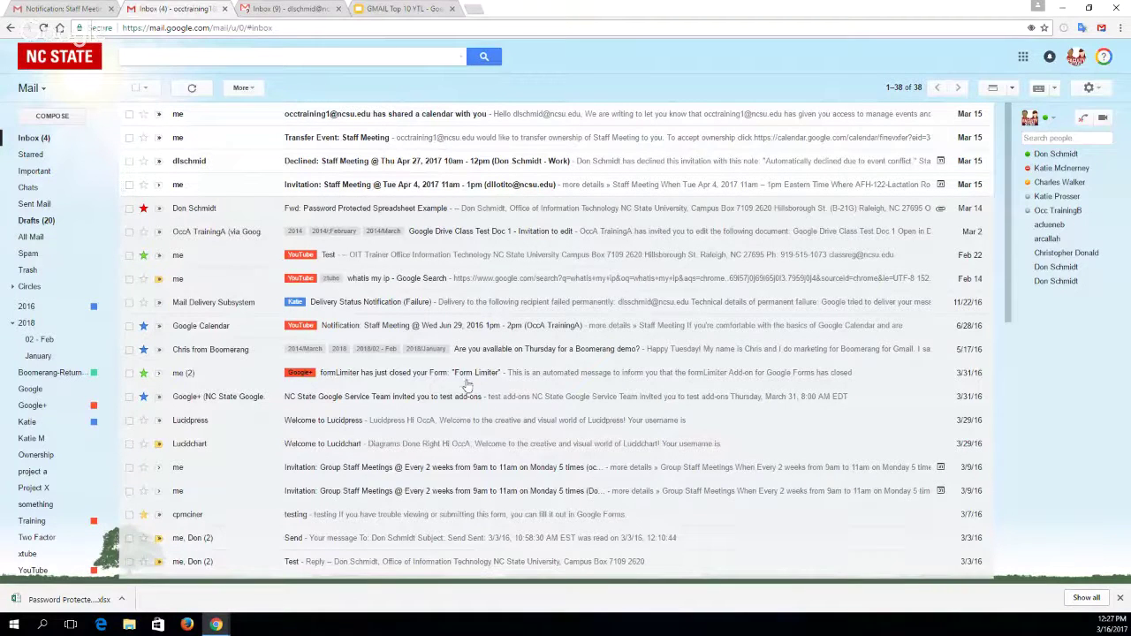
left_click(352, 425)
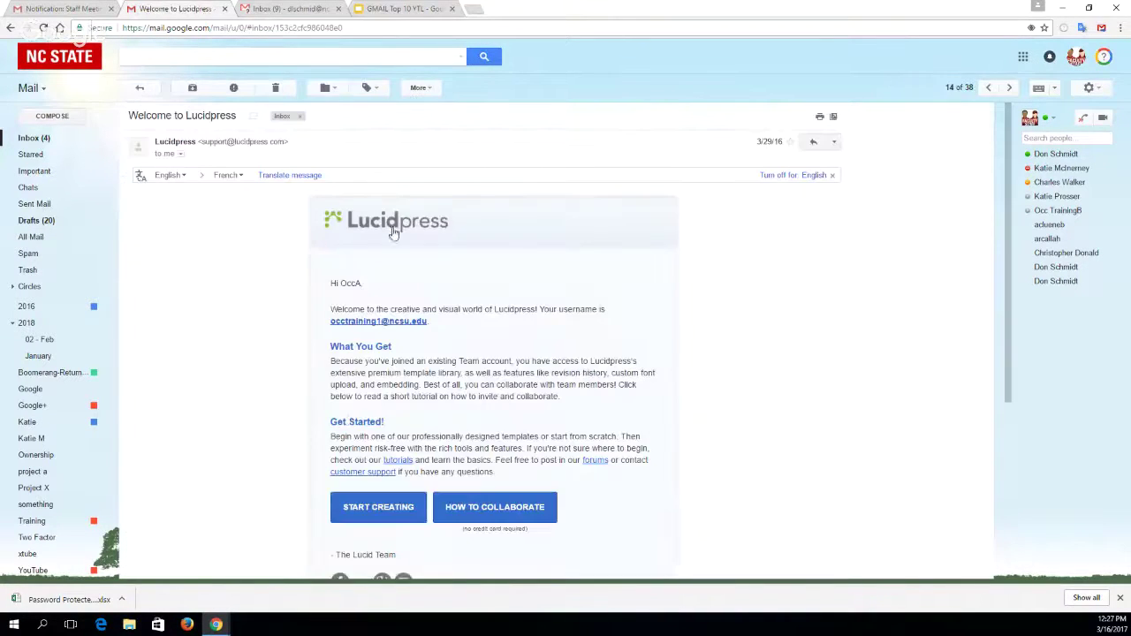
- Create a new top-level label named 2019 and apply it to the "Welcome to Lucidpress" message
left_click(371, 88)
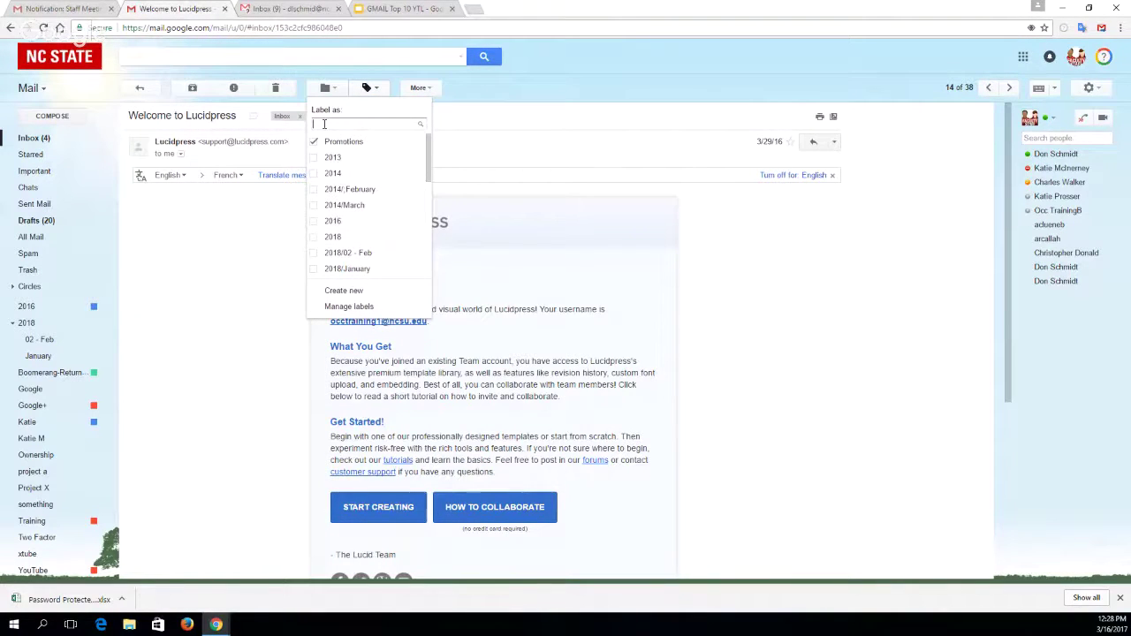
type("2")
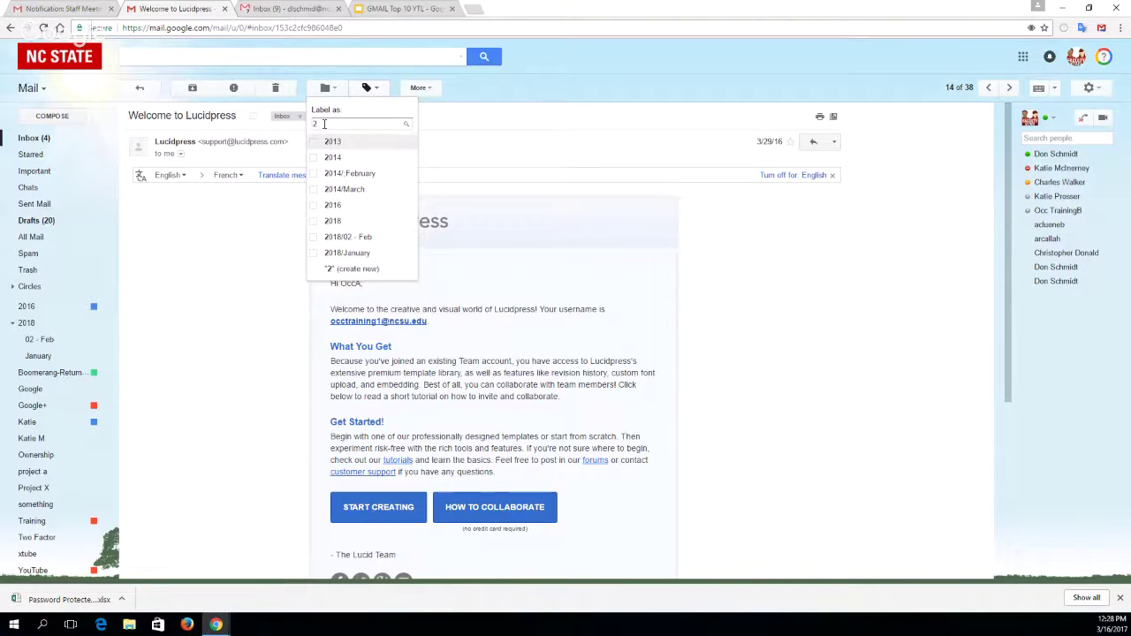
type("019")
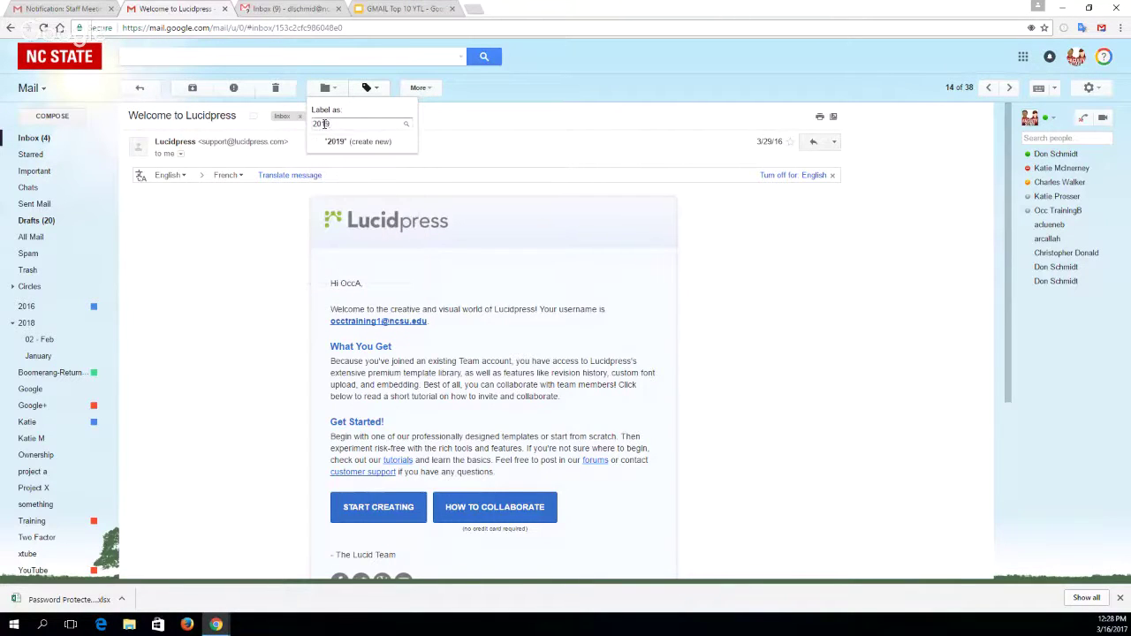
left_click(343, 143)
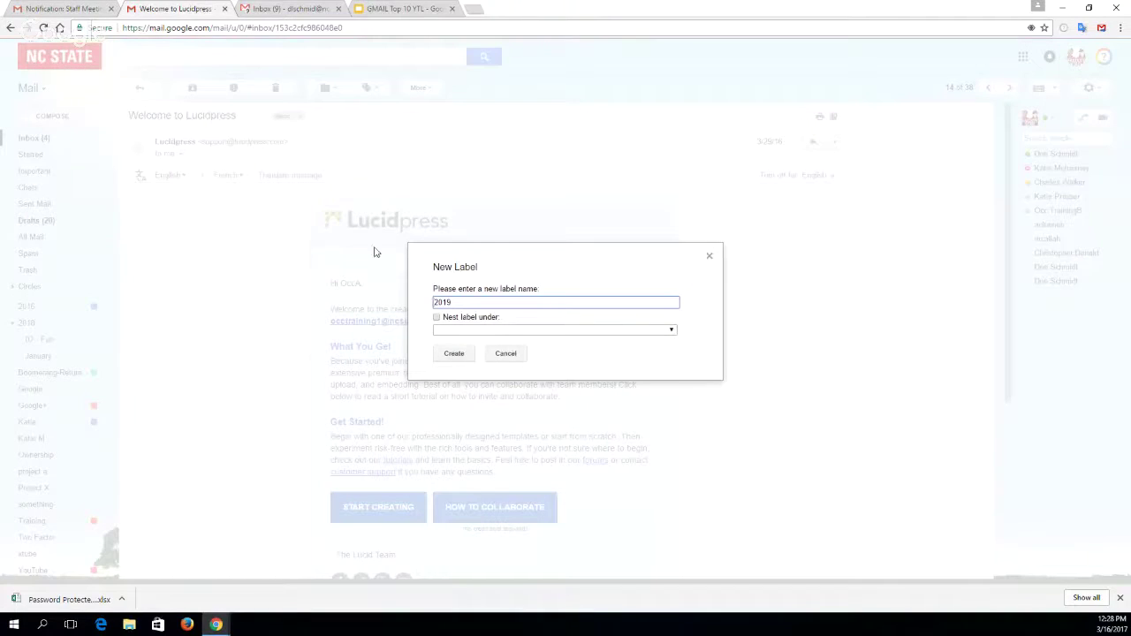
left_click(452, 353)
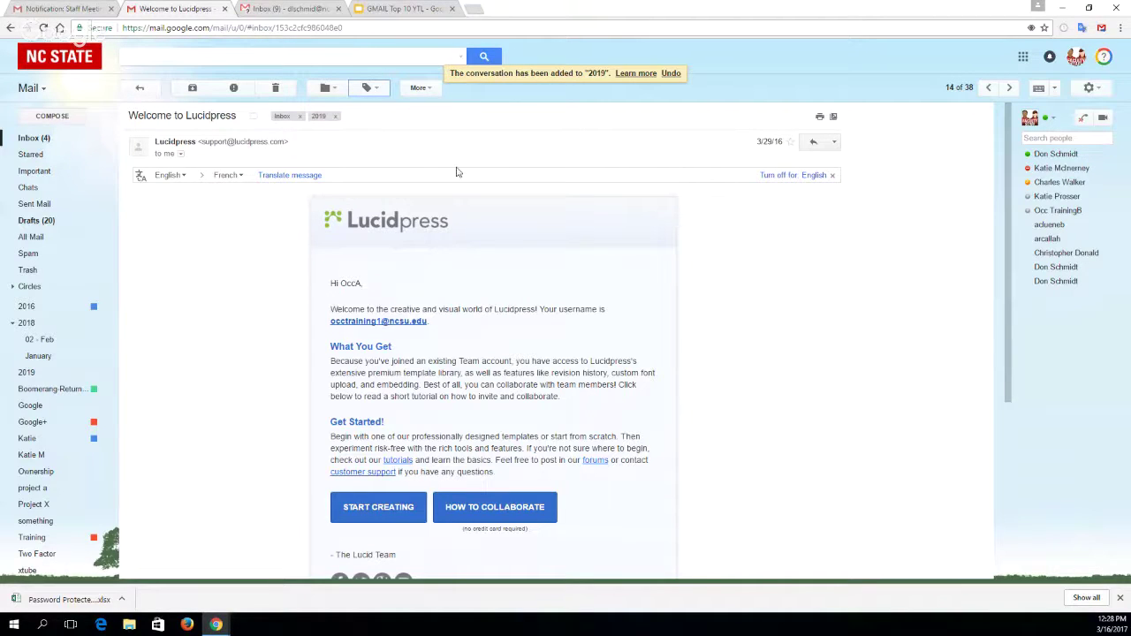
- Create a label named January nested under 2019 for the open message, and expand the 2019 label to show its sublabel
left_click(382, 91)
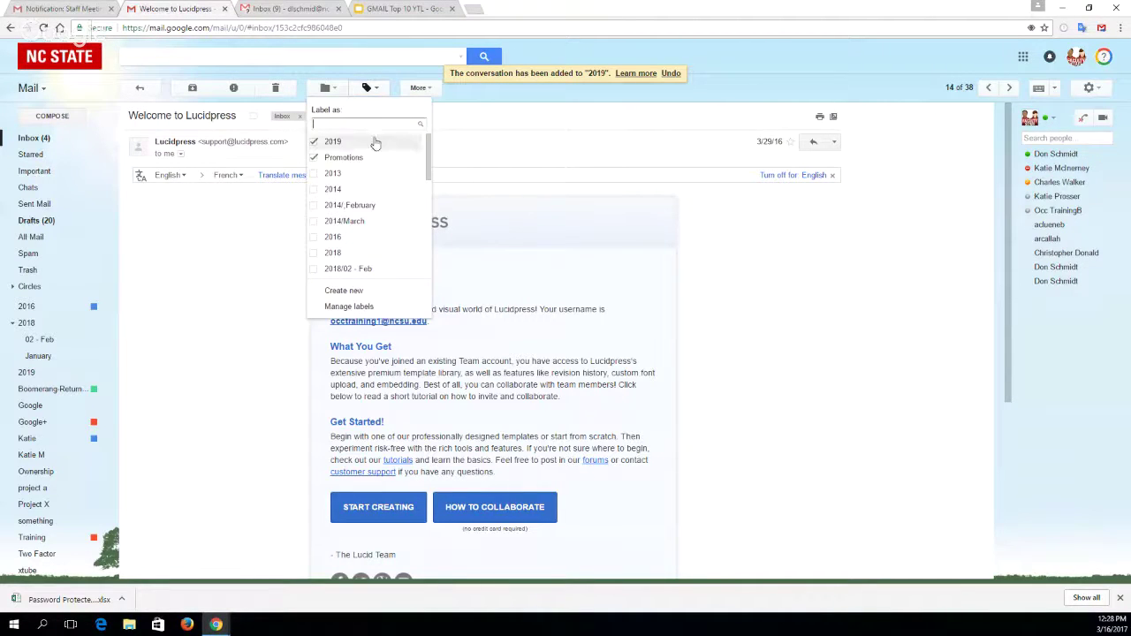
type("J")
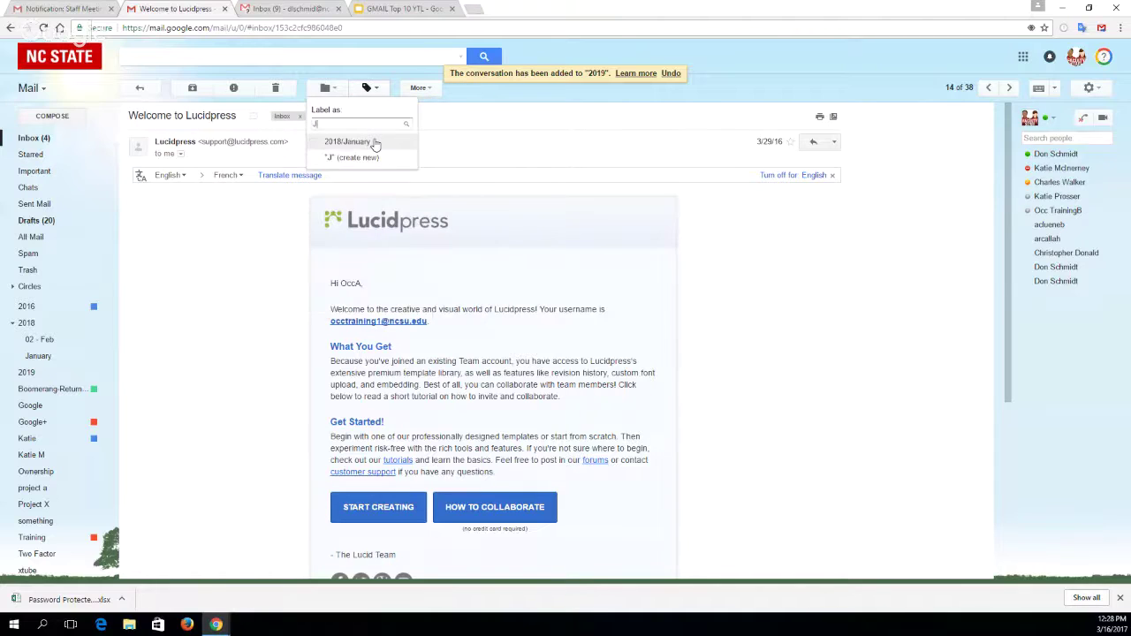
type("anuary")
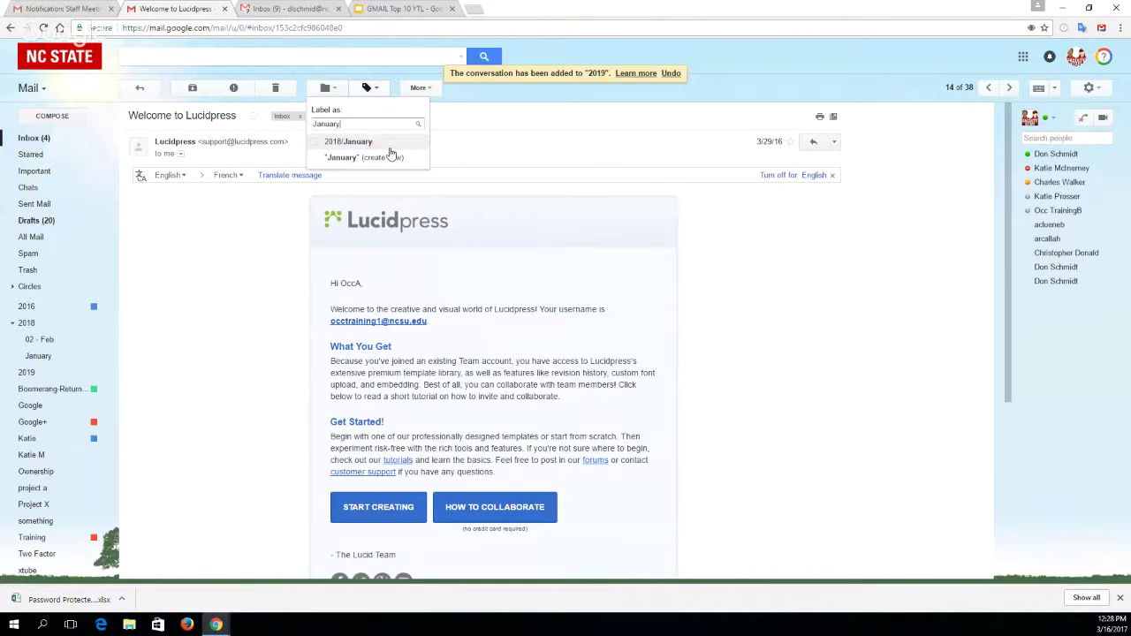
left_click(380, 158)
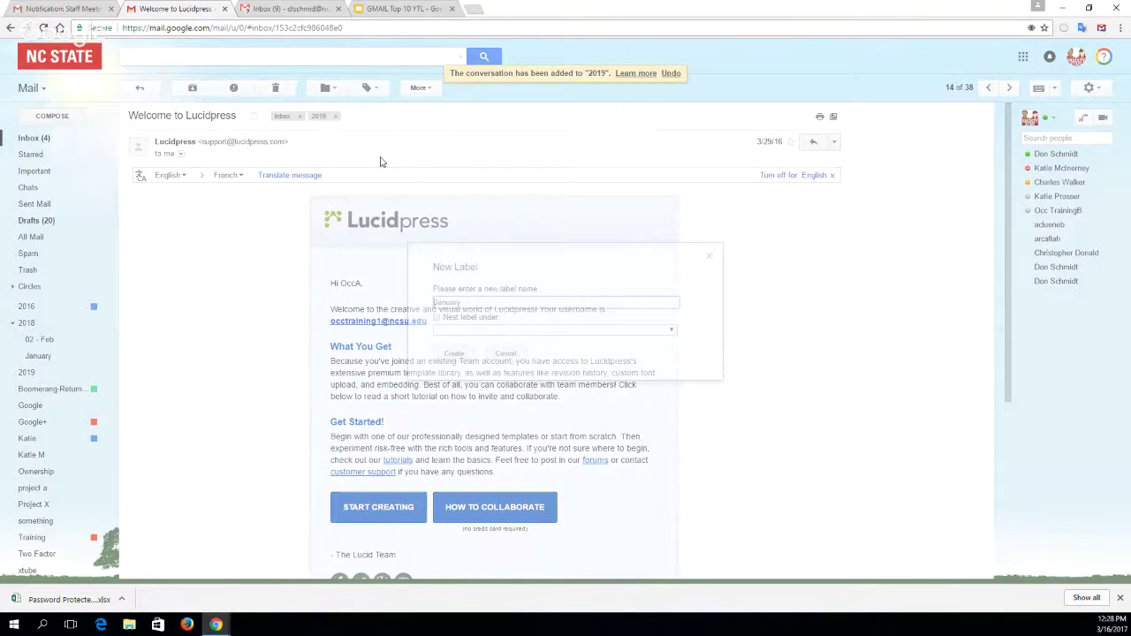
left_click(436, 318)
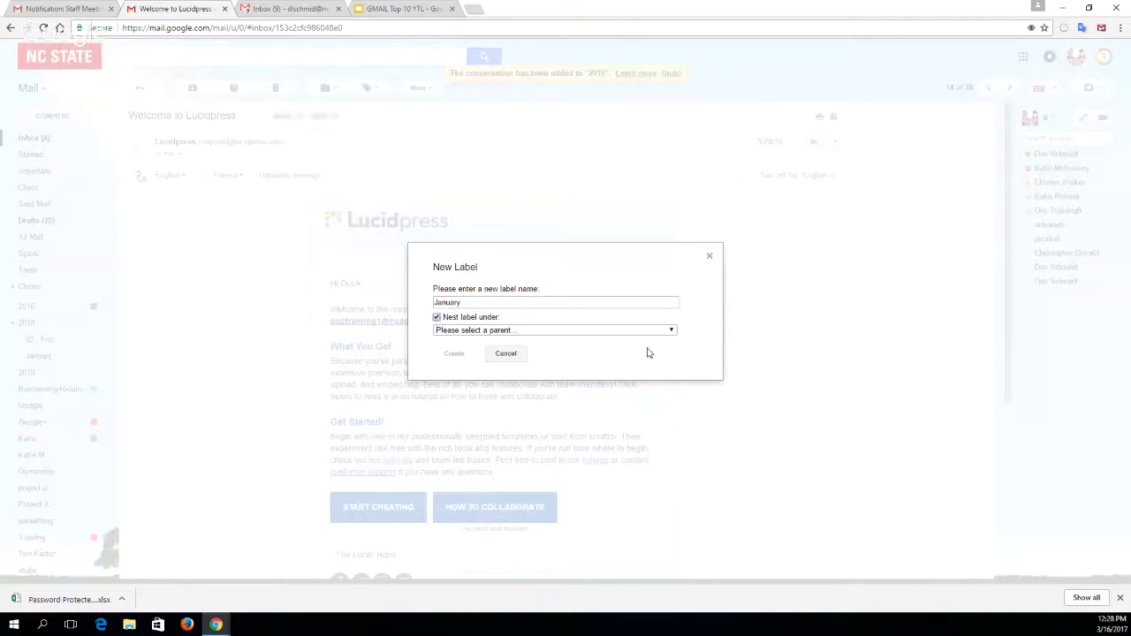
left_click(671, 329)
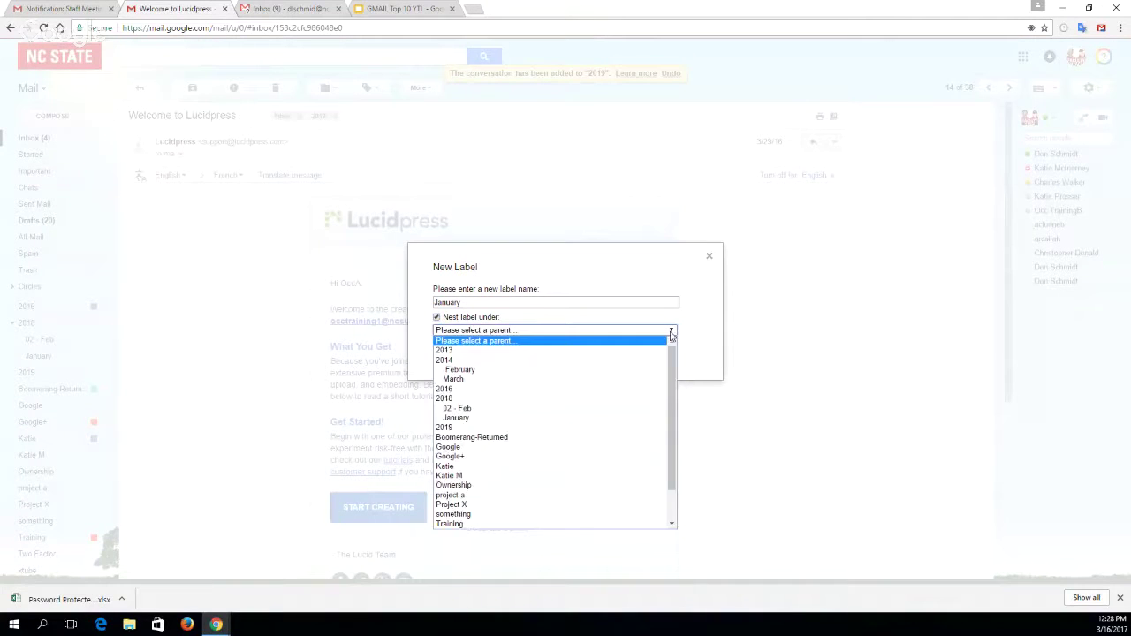
left_click(606, 427)
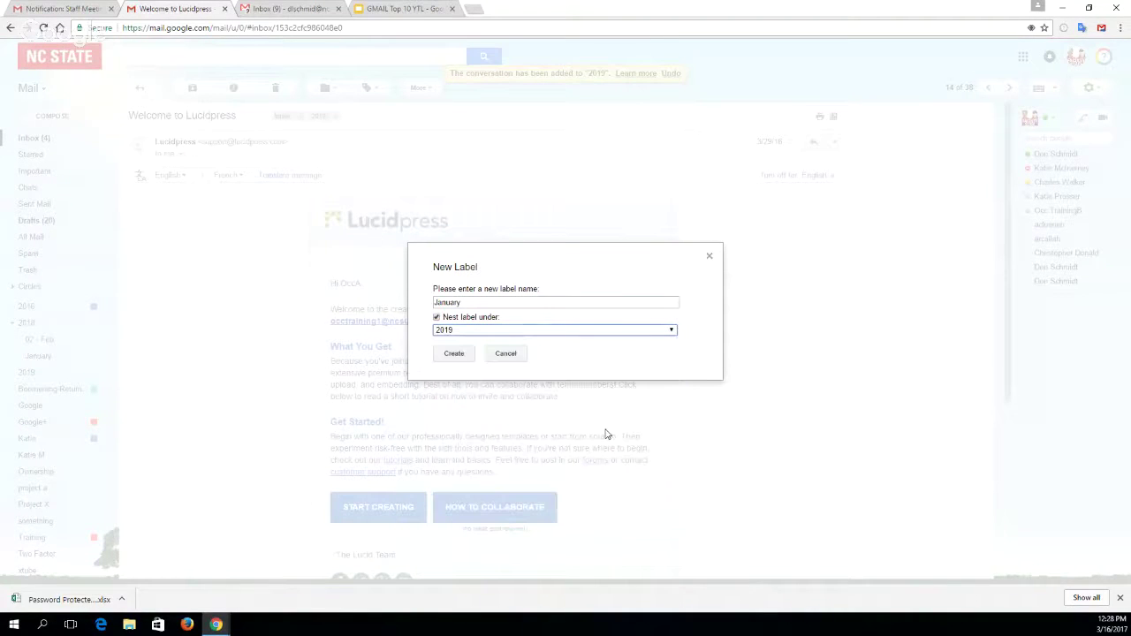
left_click(454, 354)
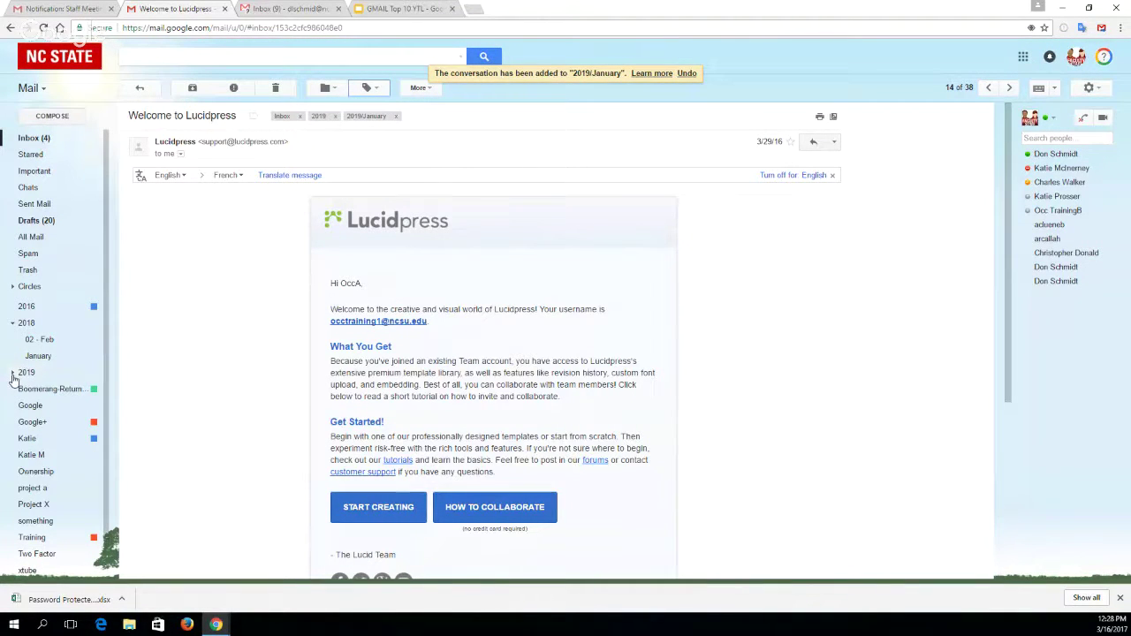
left_click(13, 373)
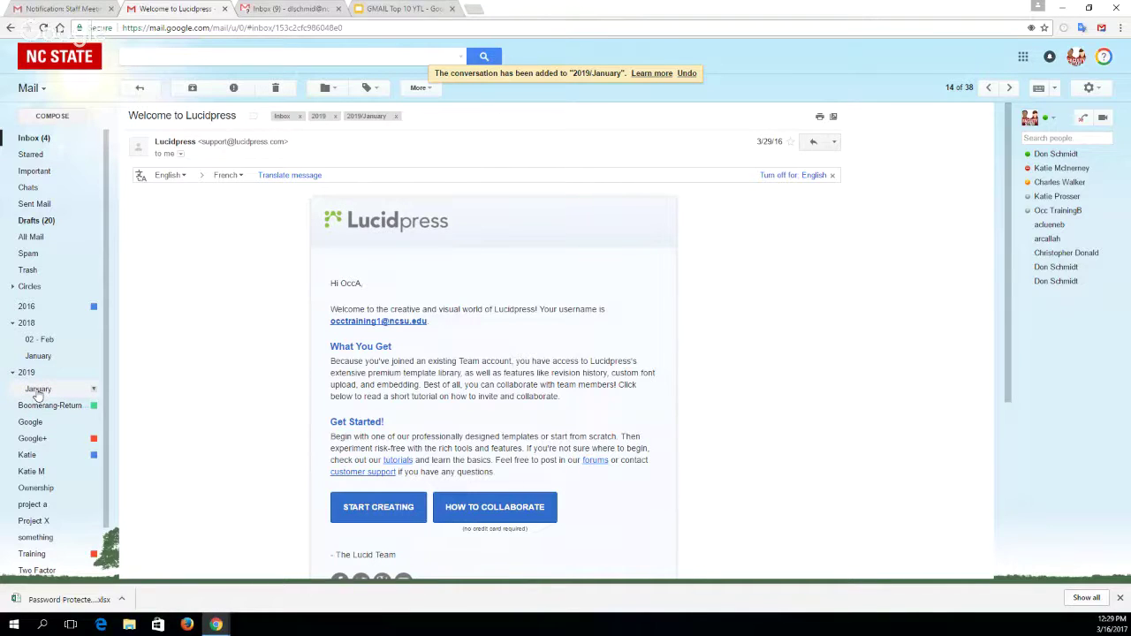
- Create a label named February nested under 2019 and apply it to the open "Welcome to Lucidpress" message
left_click(375, 90)
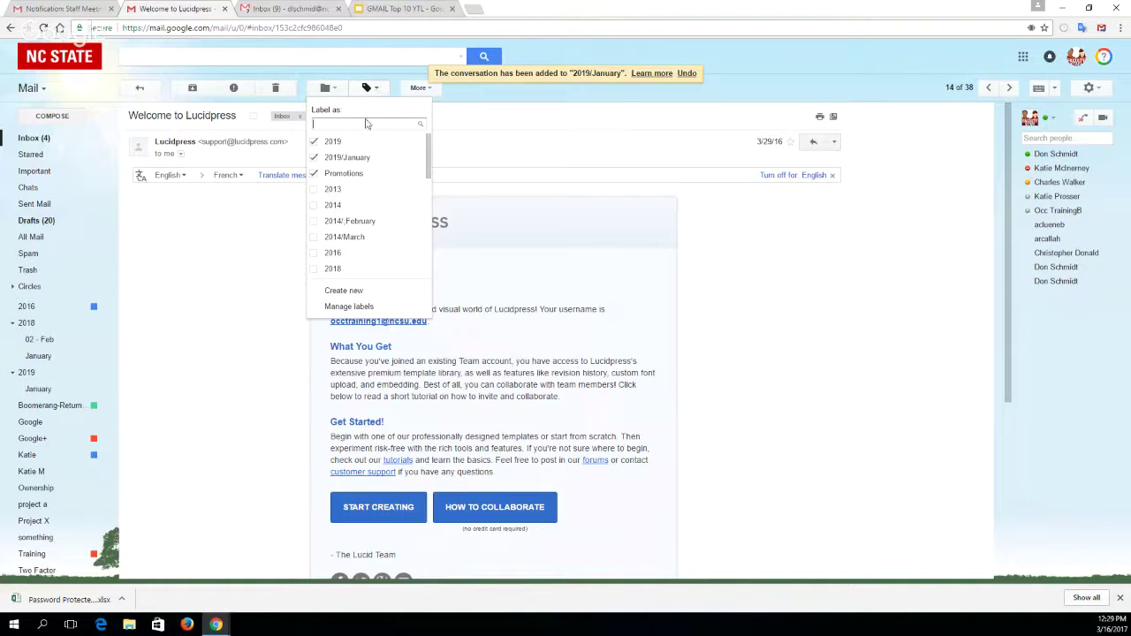
type("Feb")
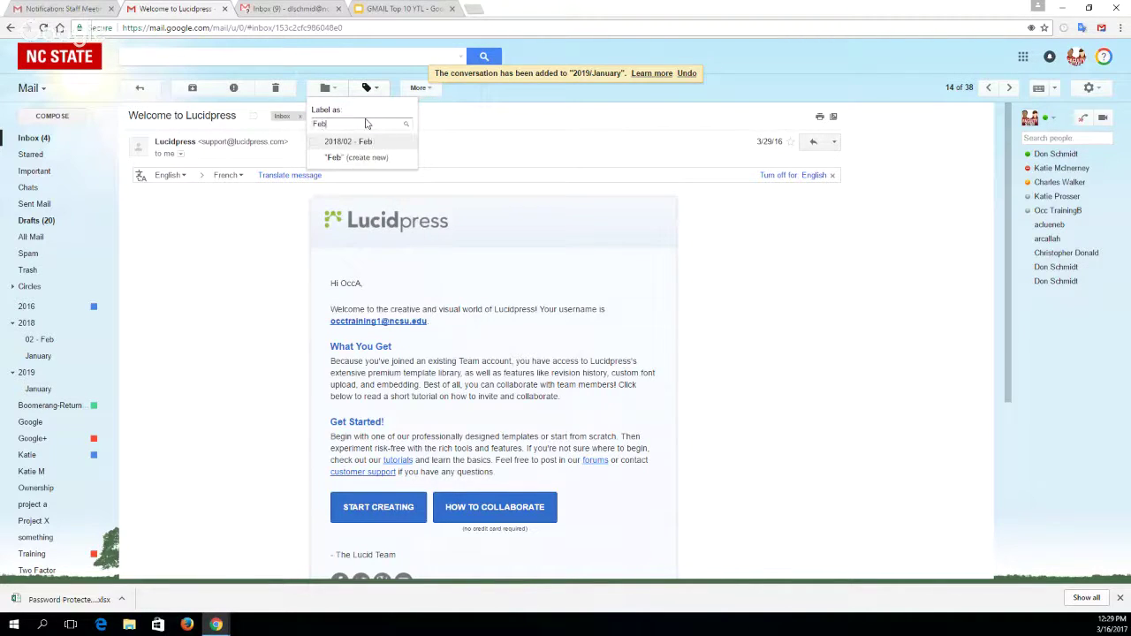
type("ruary")
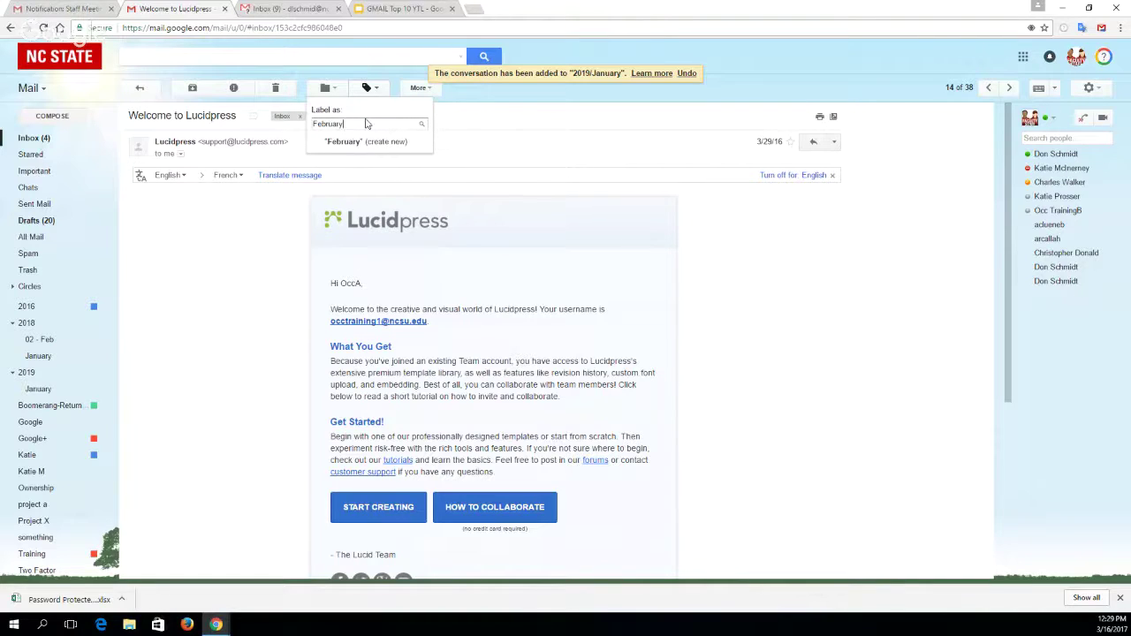
left_click(383, 144)
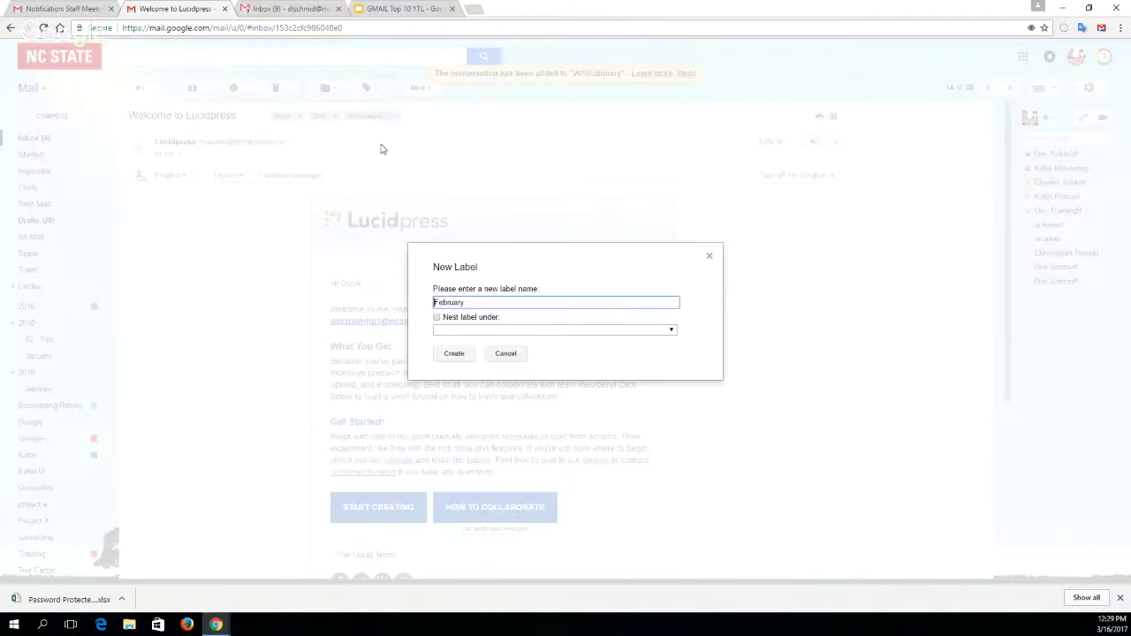
left_click(437, 317)
left_click(671, 333)
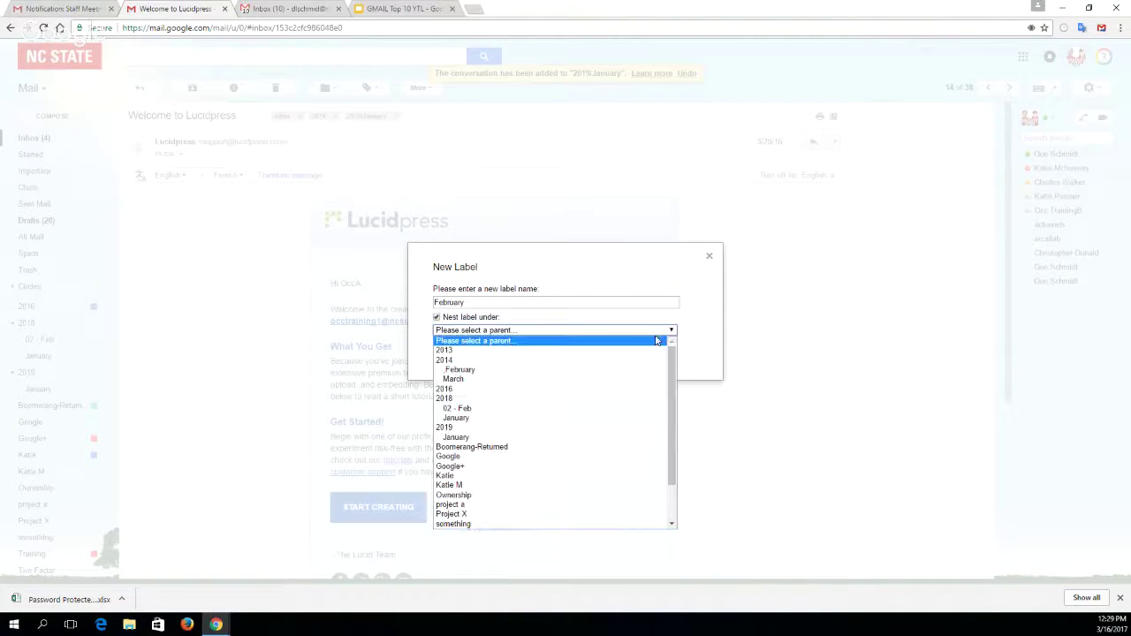
left_click(469, 429)
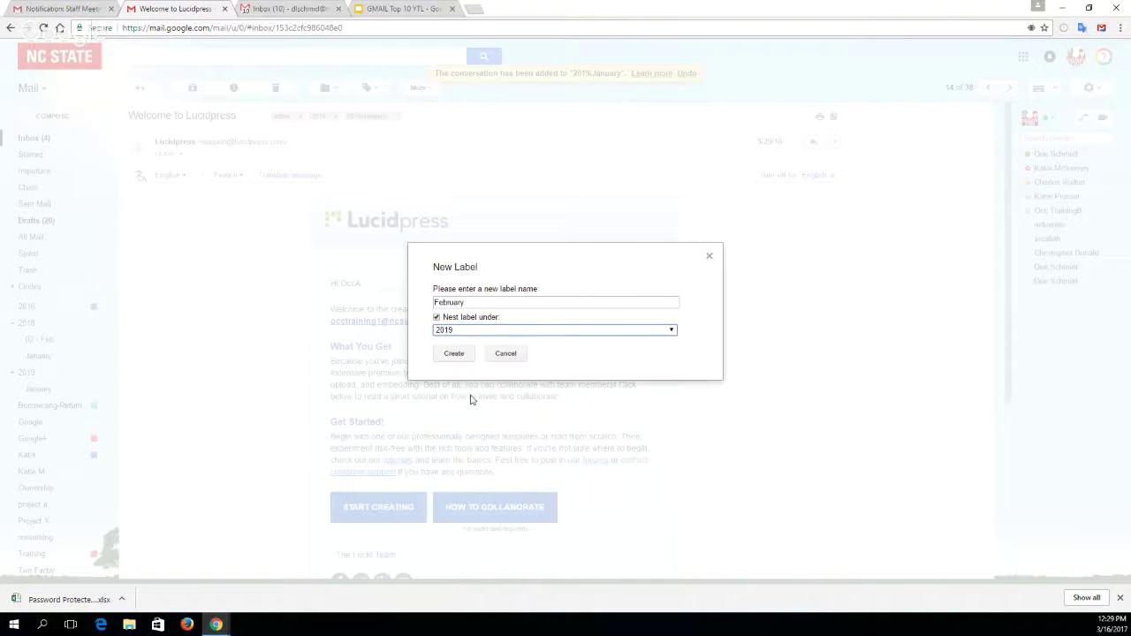
left_click(458, 357)
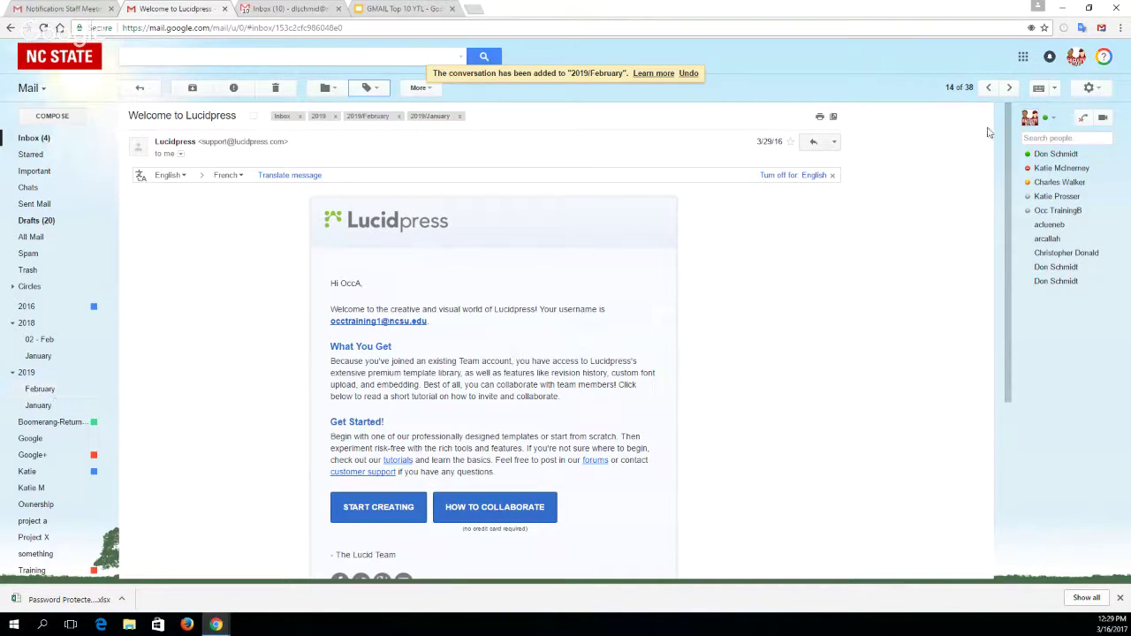
- Open the mail settings for labels and find the 2019 label with its month sublabels
left_click(1096, 92)
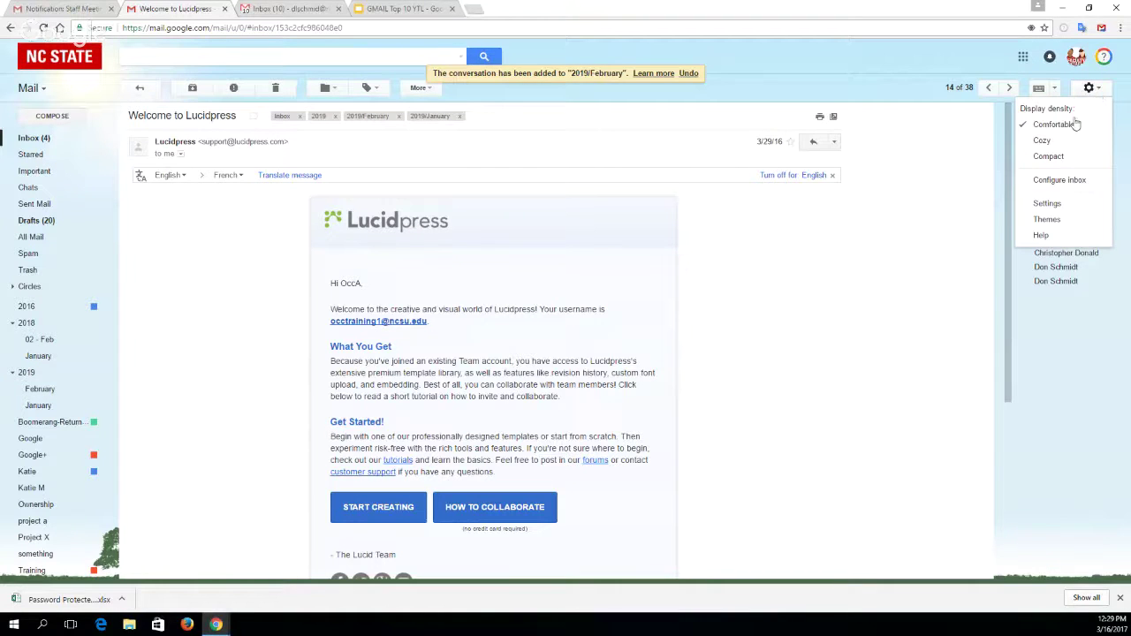
left_click(1045, 205)
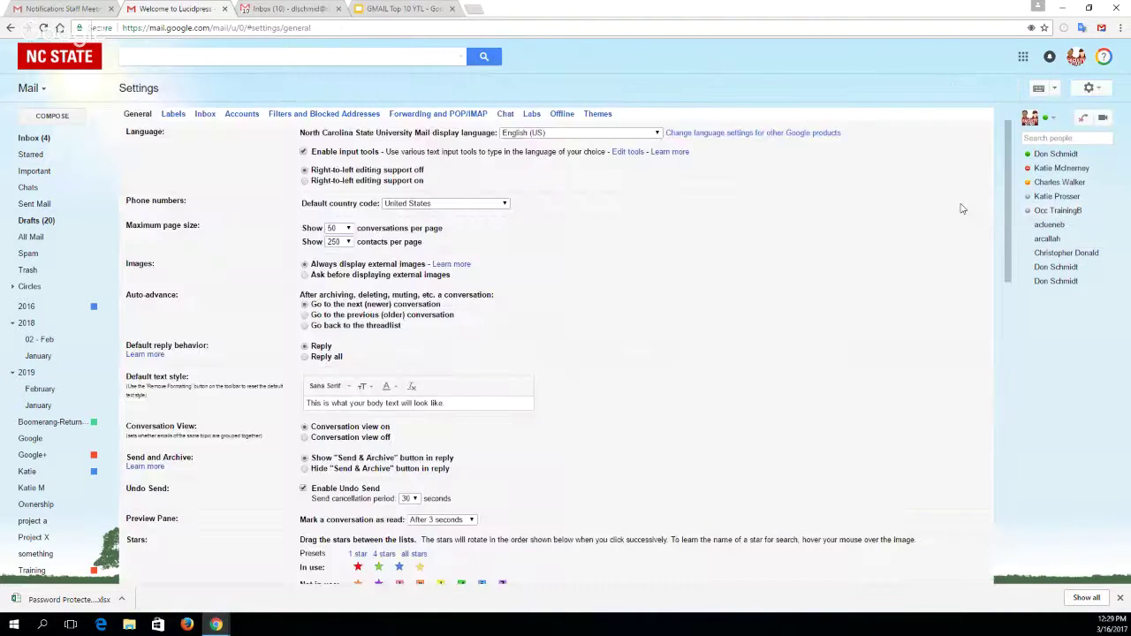
left_click(173, 113)
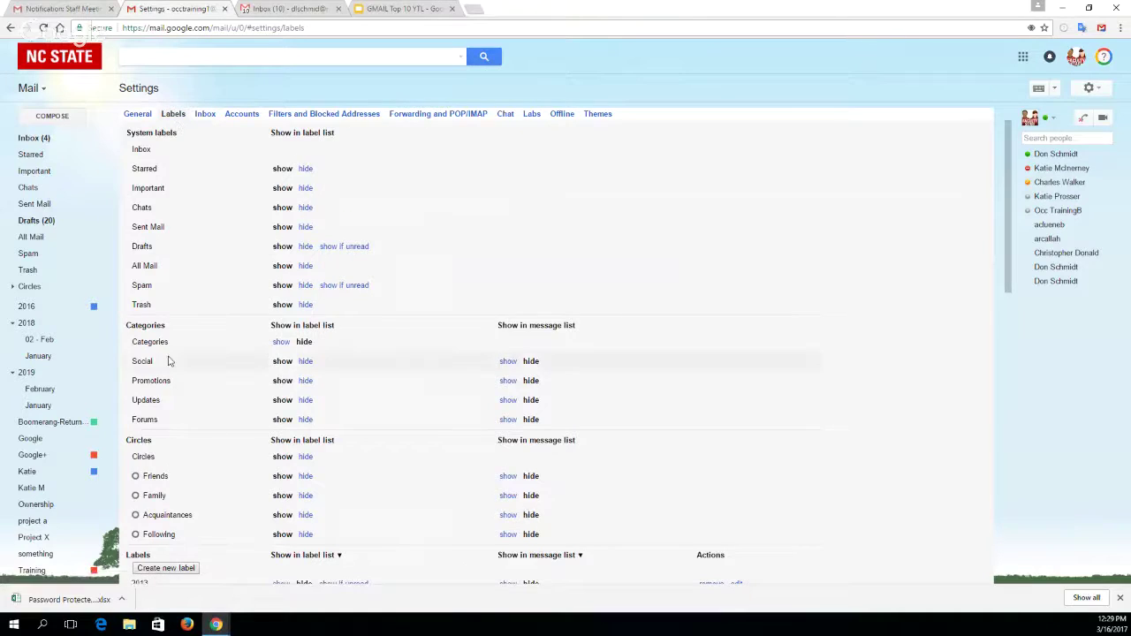
scroll(241, 367, "down", 3)
scroll(240, 368, "down", 2)
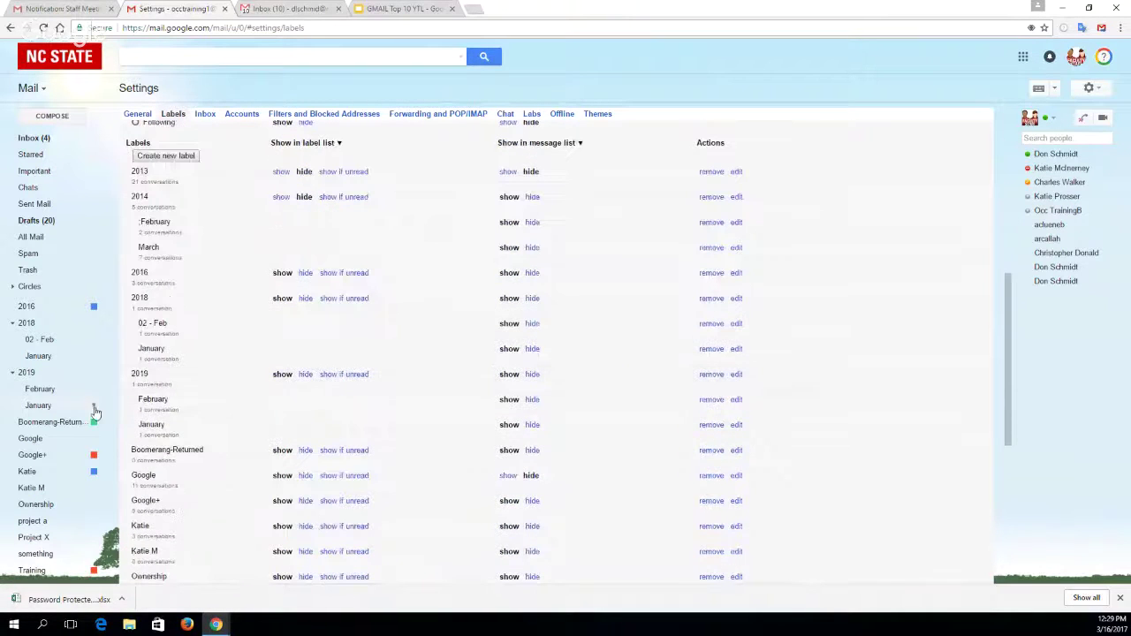
- Rename the February sublabel under 2019 as "02 - February"
left_click(152, 400)
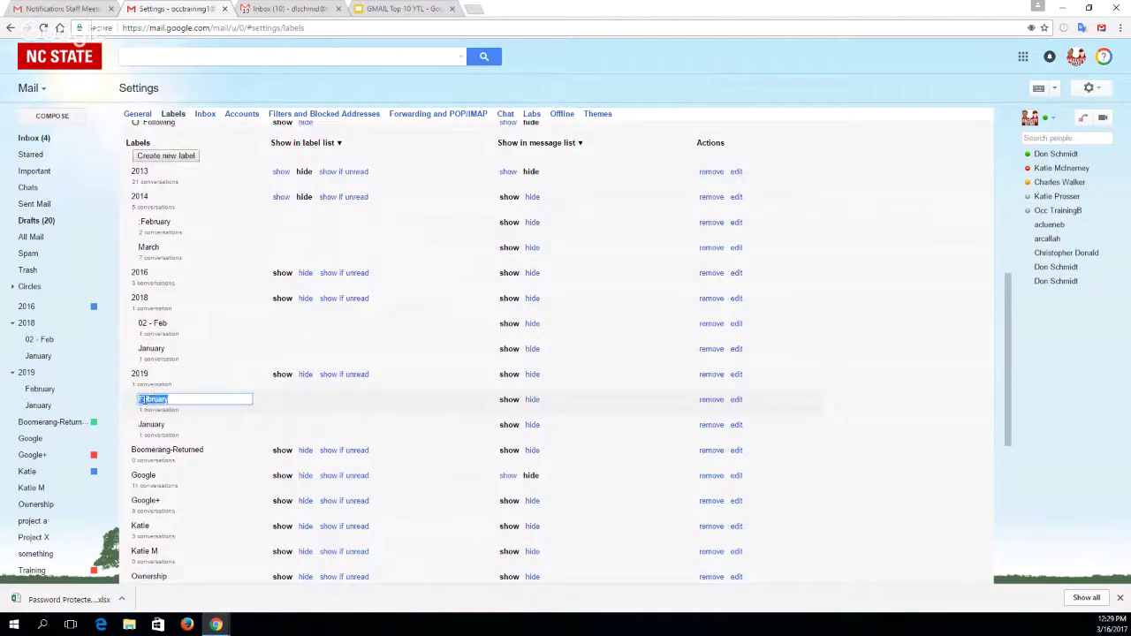
left_click(142, 400)
type("02 -")
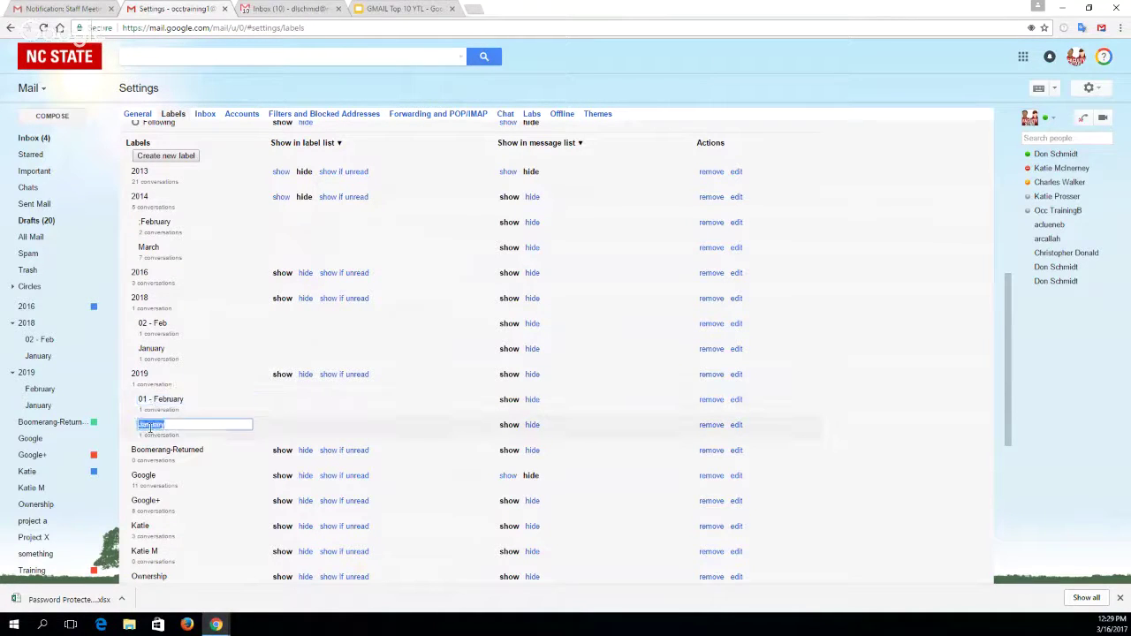
left_click(145, 426)
left_click(150, 405)
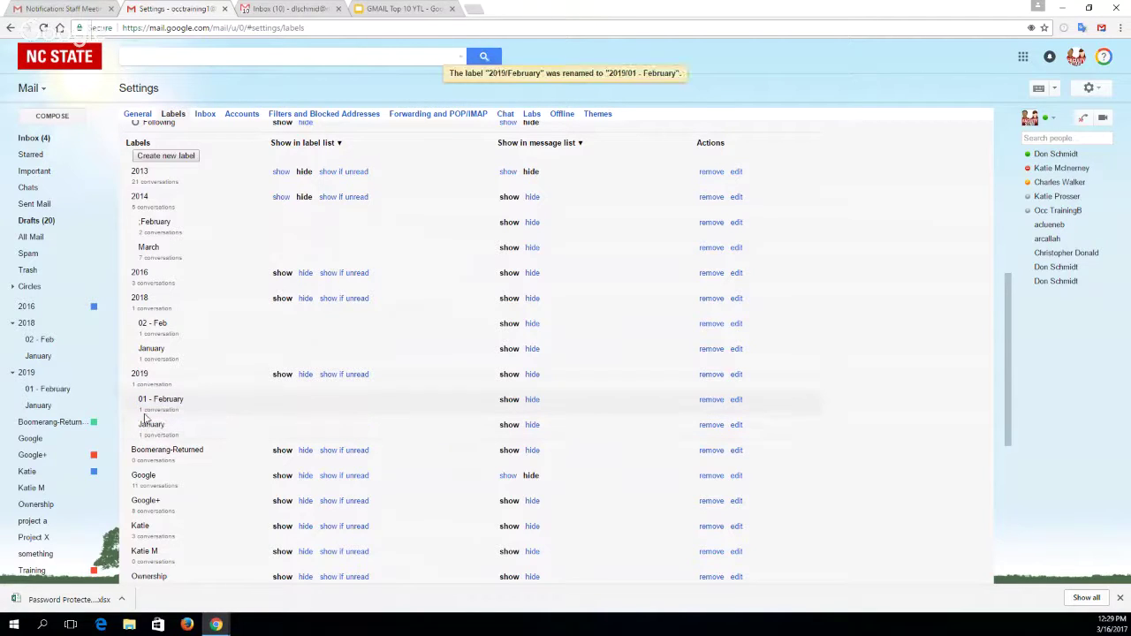
left_click(147, 400)
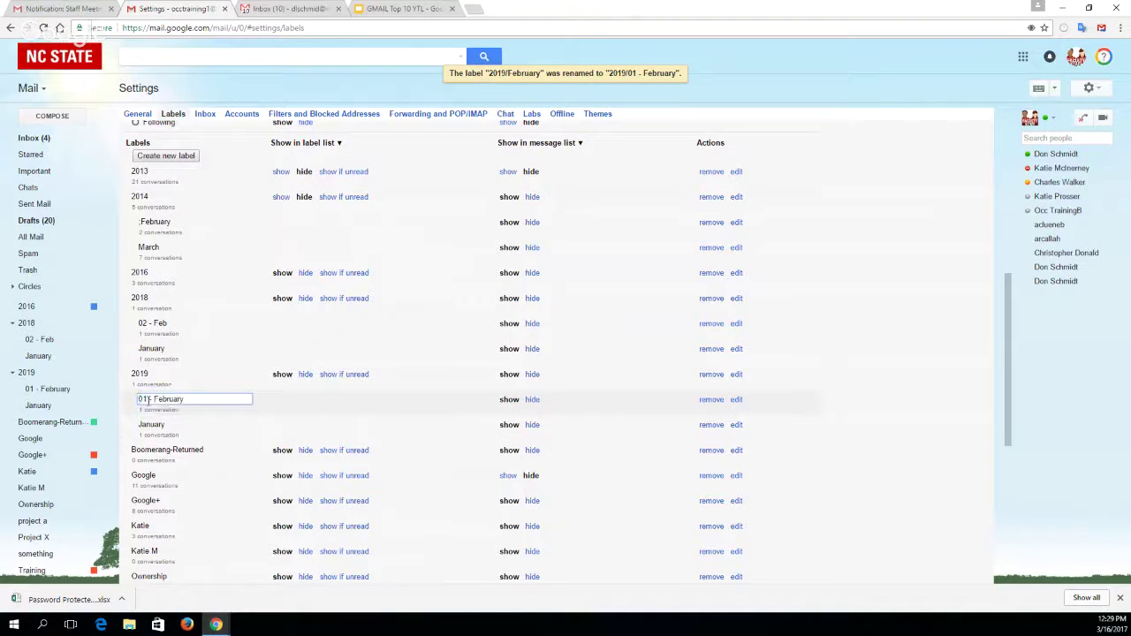
type("2")
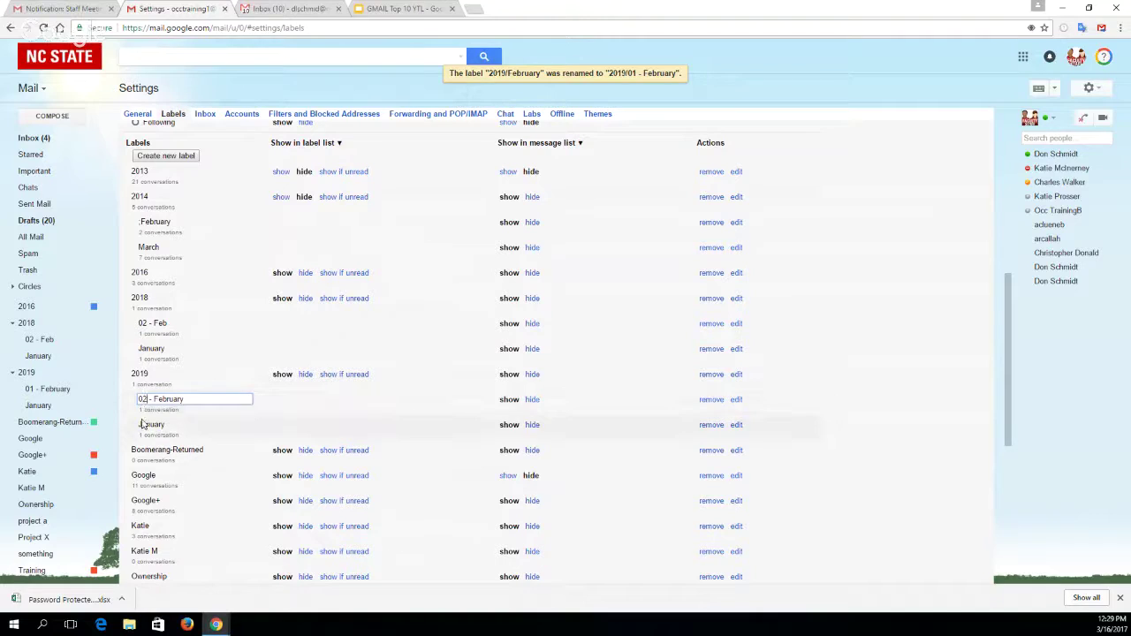
left_click(142, 428)
- Rename the January sublabel under 2019 as "01 - January" and return to the inbox
left_click(142, 426)
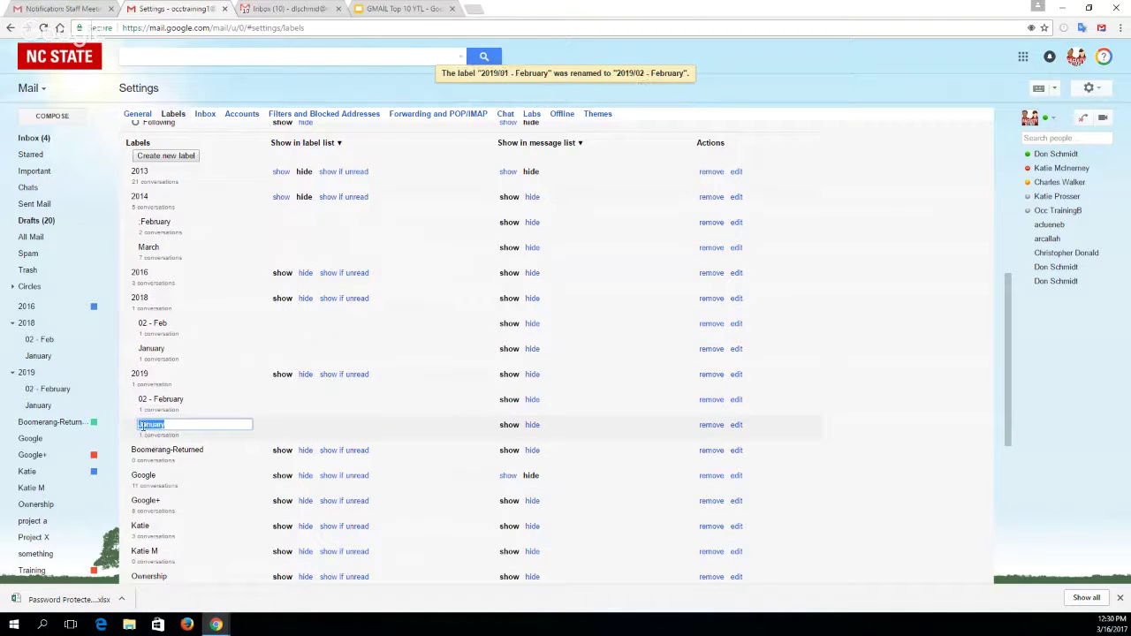
left_click(139, 426)
type("01 -")
left_click(34, 140)
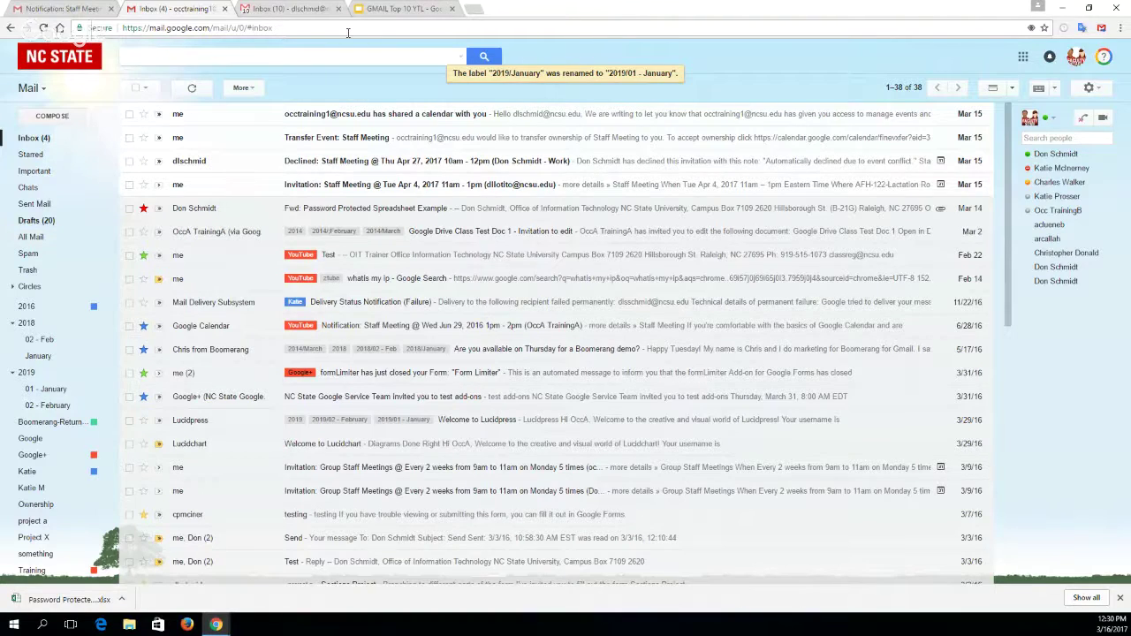
- Switch to the Google Slides presentation and show the Tip #2: Labs slide
left_click(389, 9)
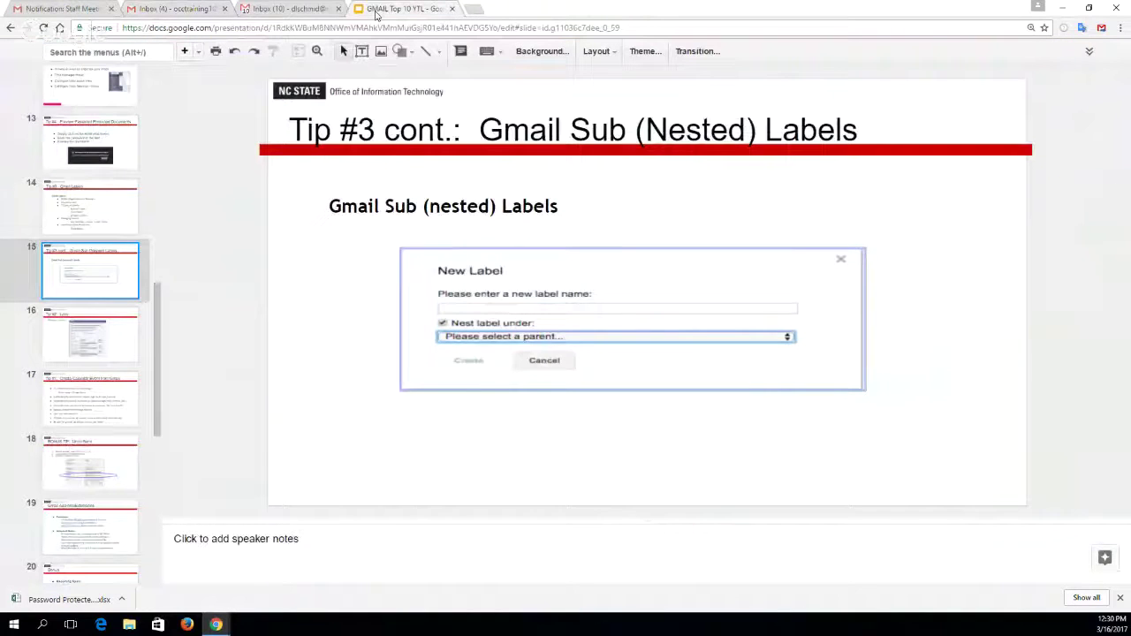
left_click(112, 354)
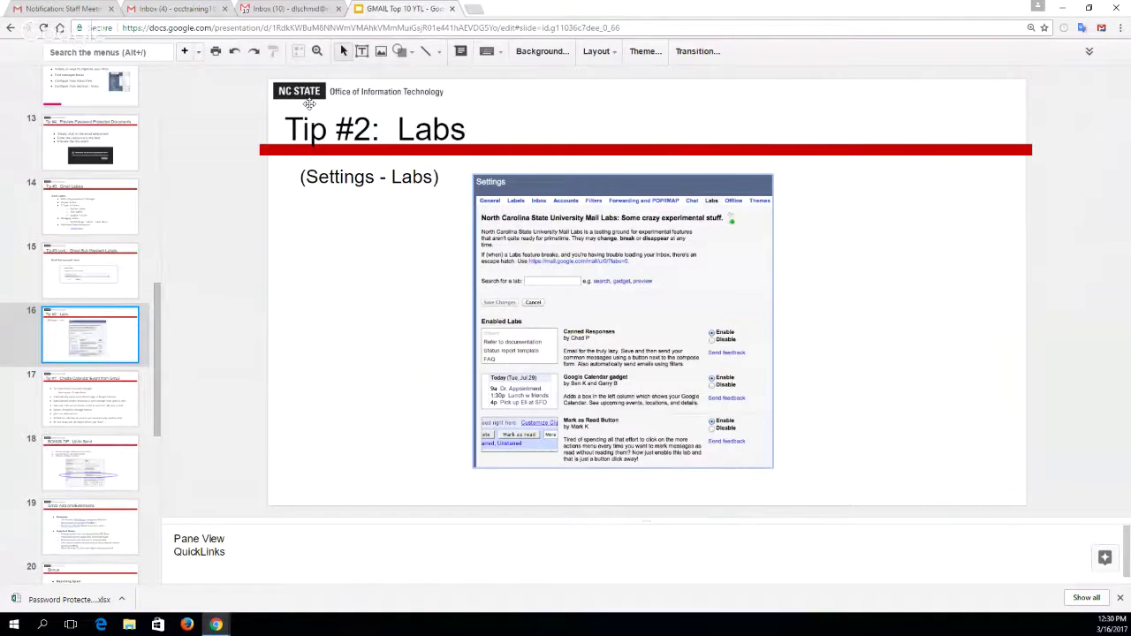
- Switch back to the training account's Gmail and open its Labs settings
left_click(291, 9)
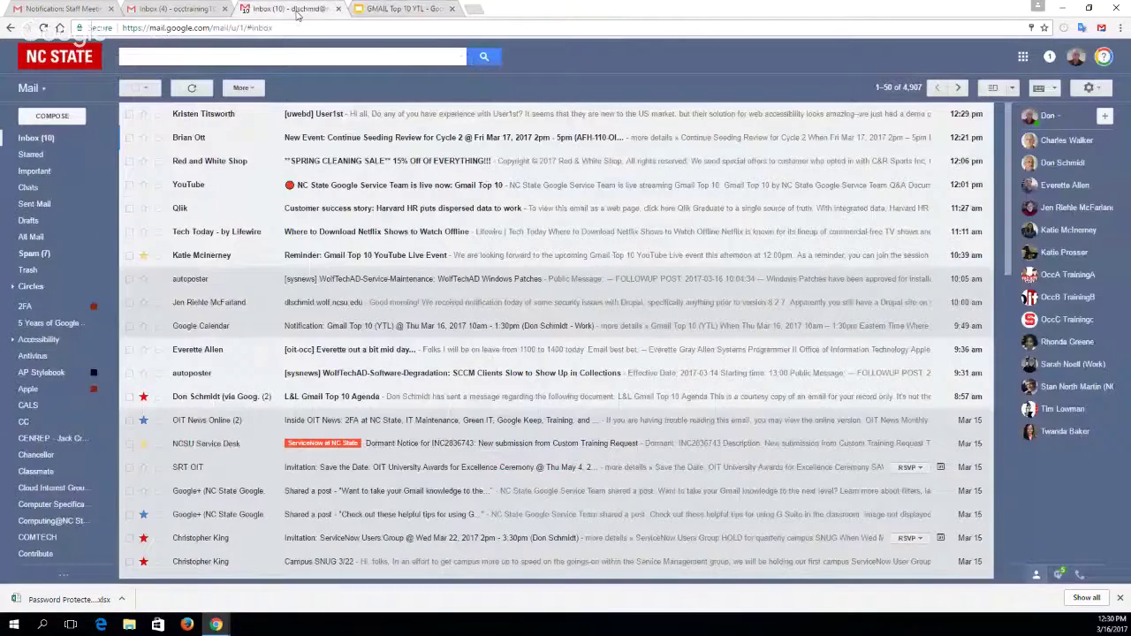
left_click(175, 11)
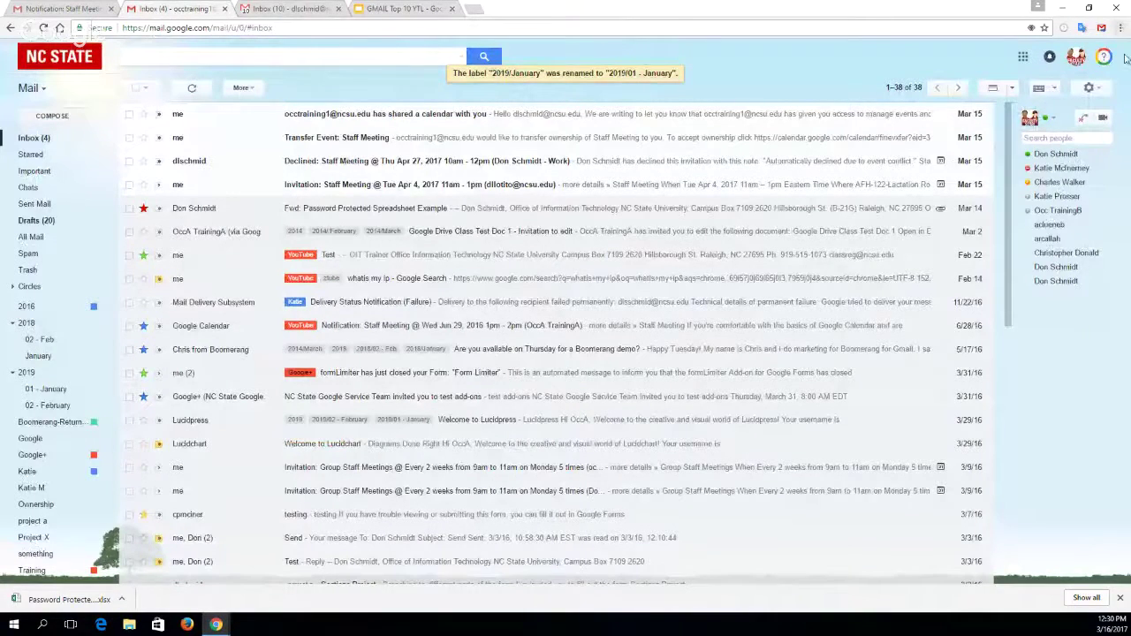
left_click(1090, 88)
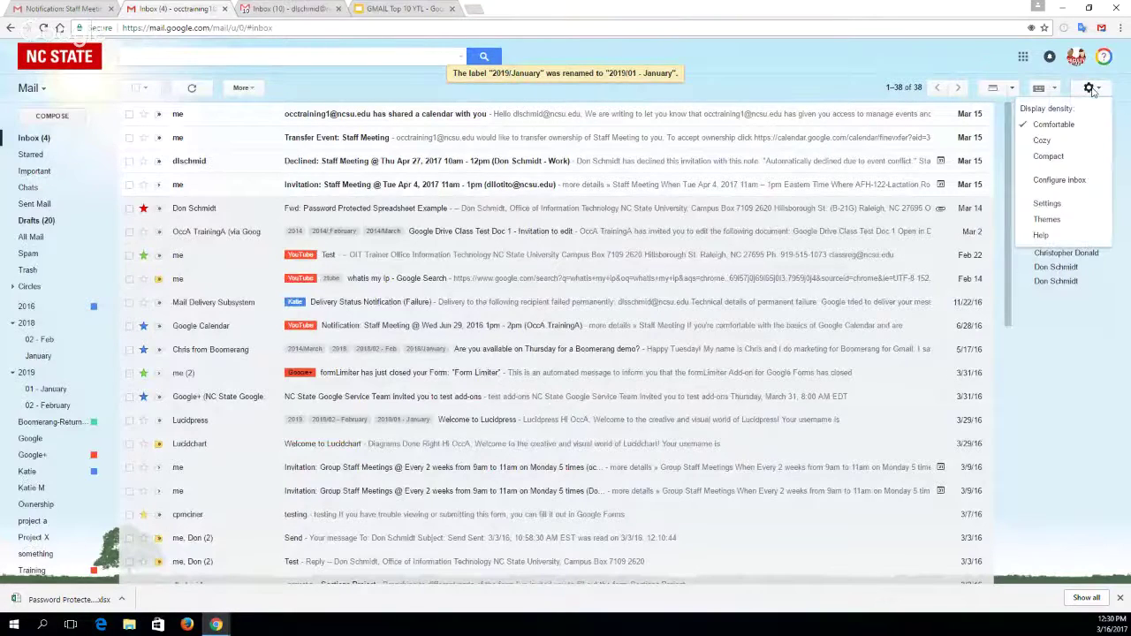
left_click(1071, 208)
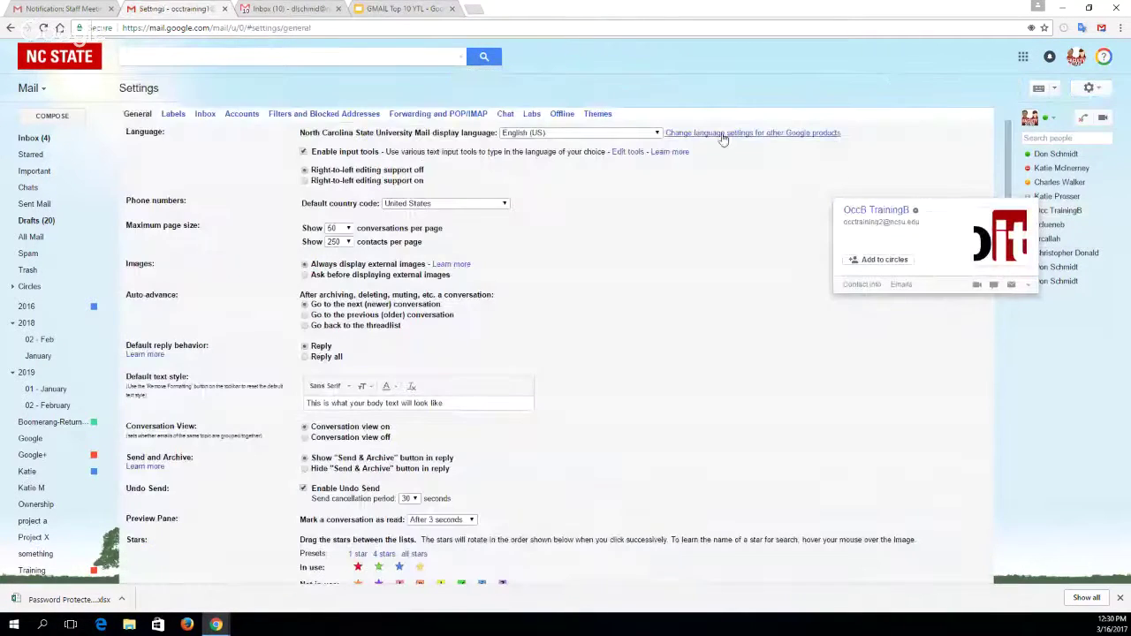
left_click(532, 115)
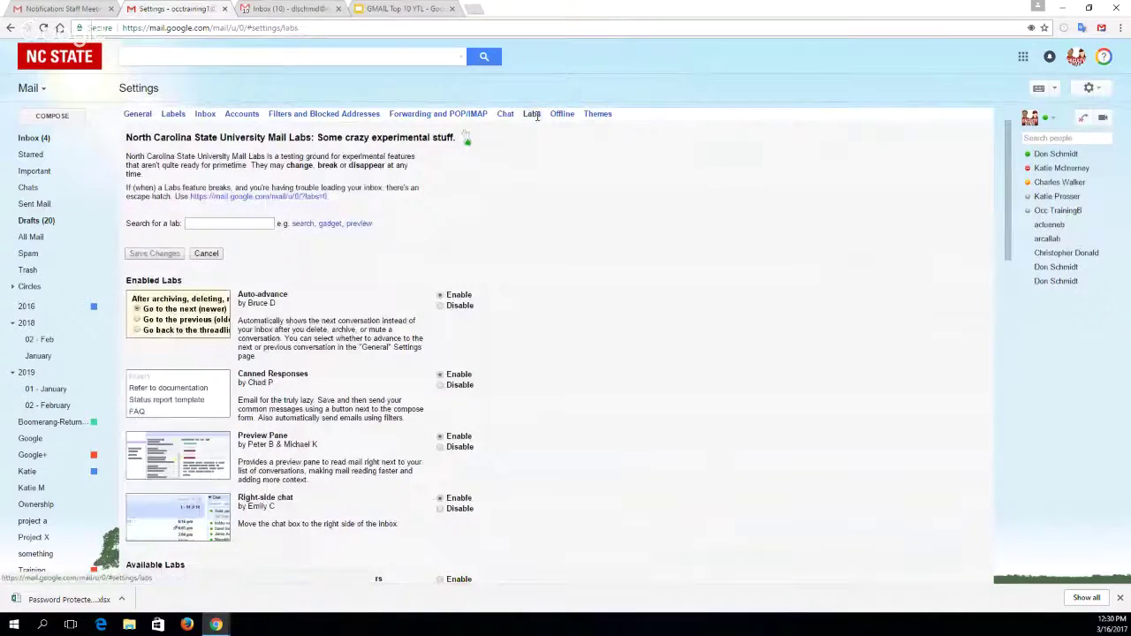
- Look through the enabled and available Labs, including their descriptions and the lab search field, and return to the inbox
scroll(586, 254, "down", 20)
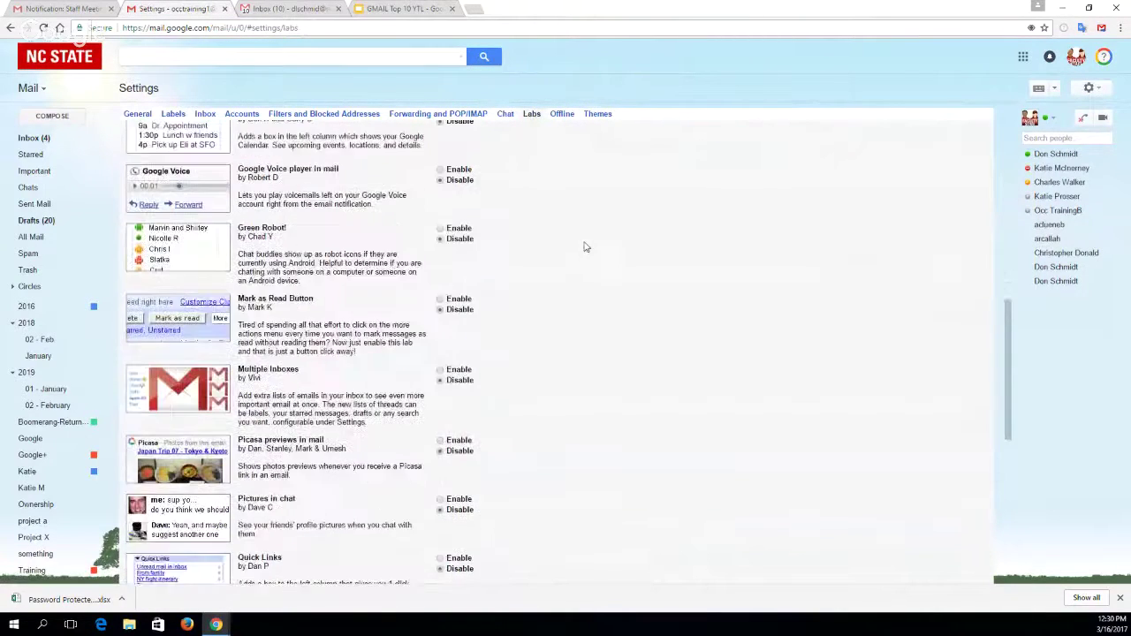
scroll(586, 245, "up", 15)
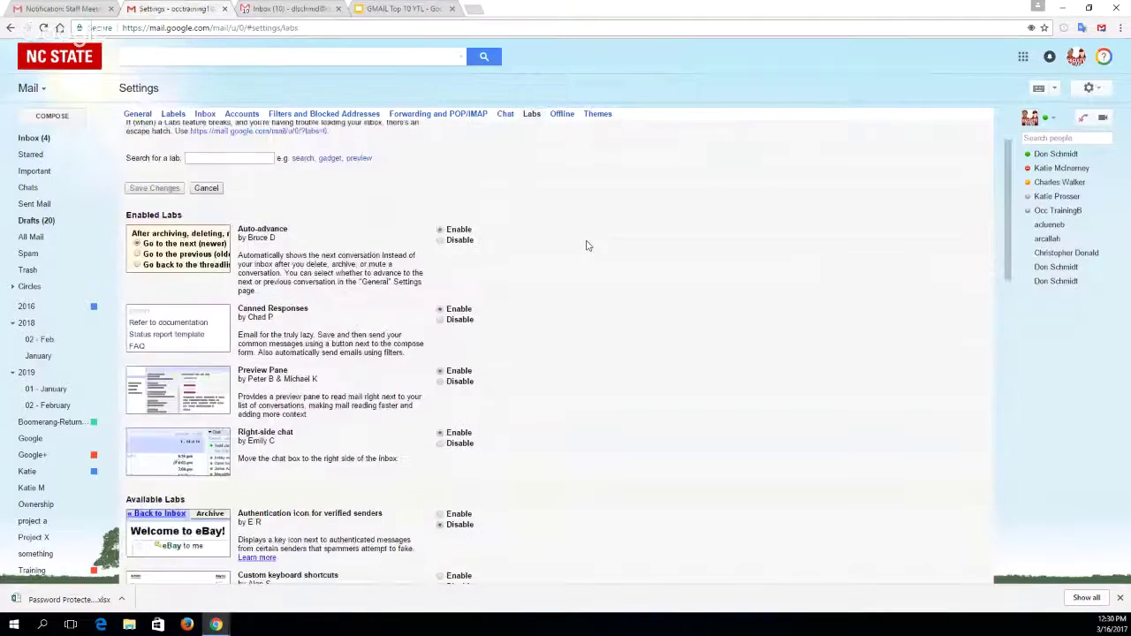
left_click(196, 221)
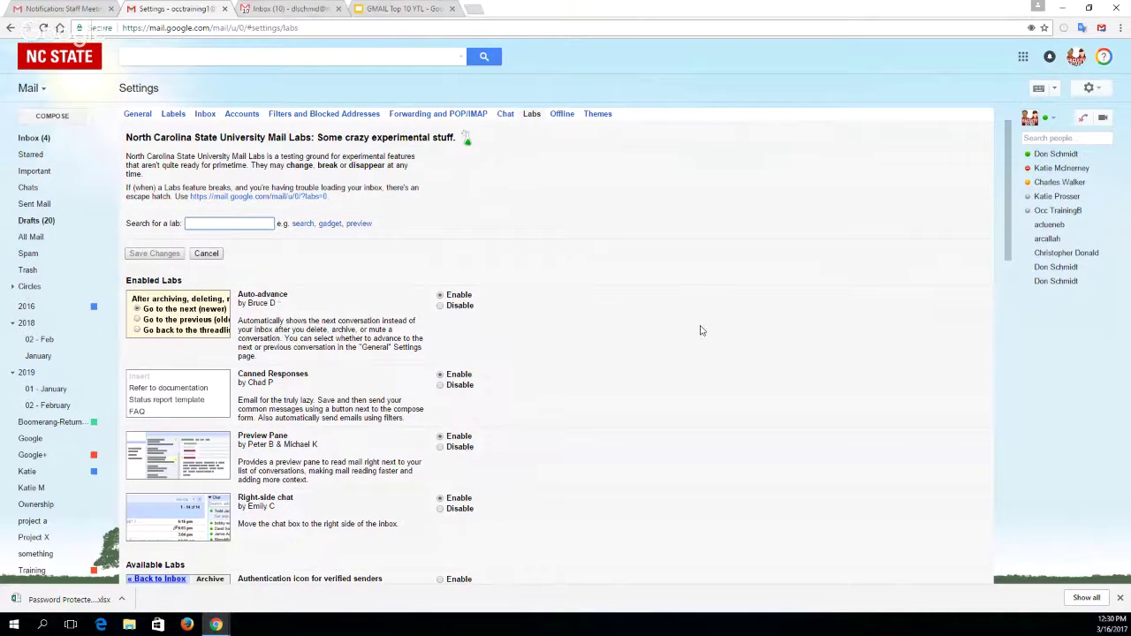
scroll(697, 316, "down", 2)
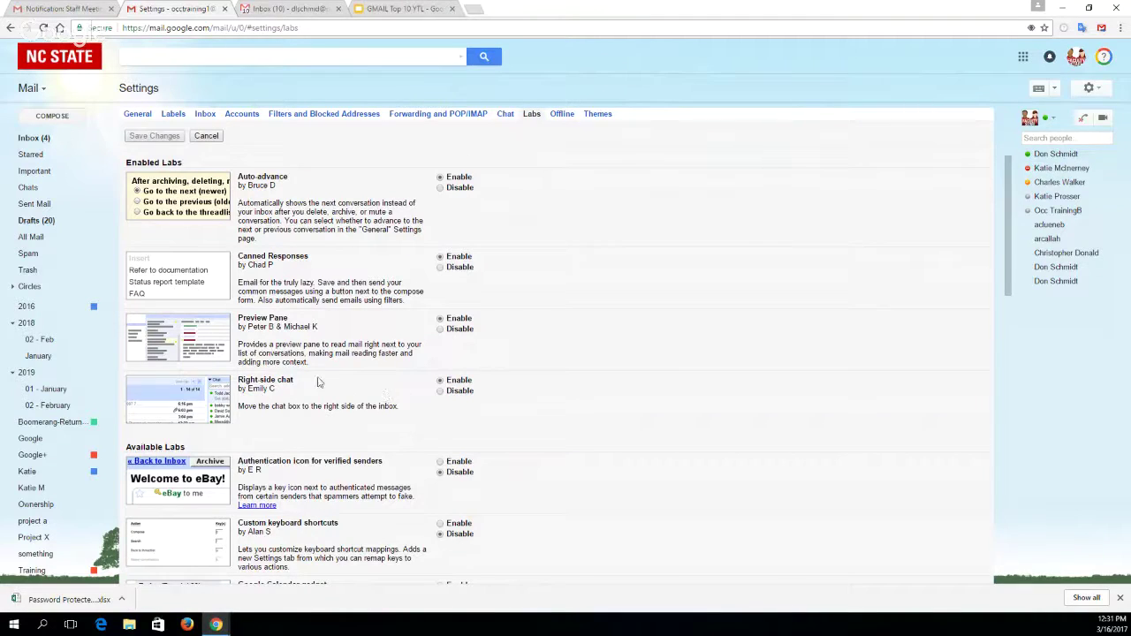
scroll(371, 362, "down", 1)
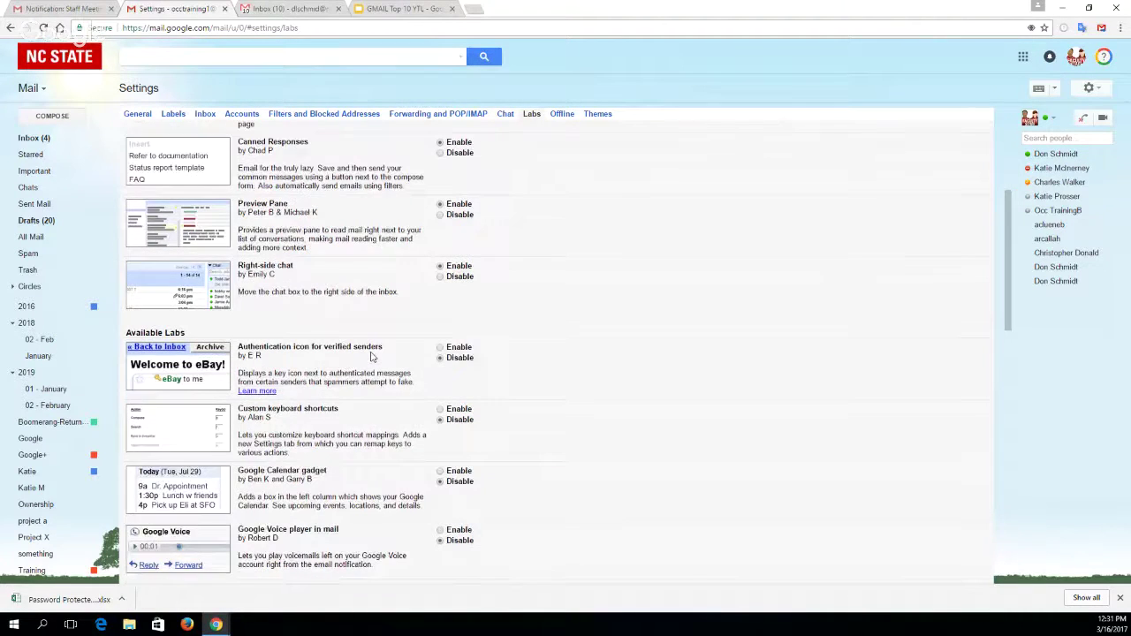
scroll(370, 349, "down", 3)
scroll(370, 338, "down", 2)
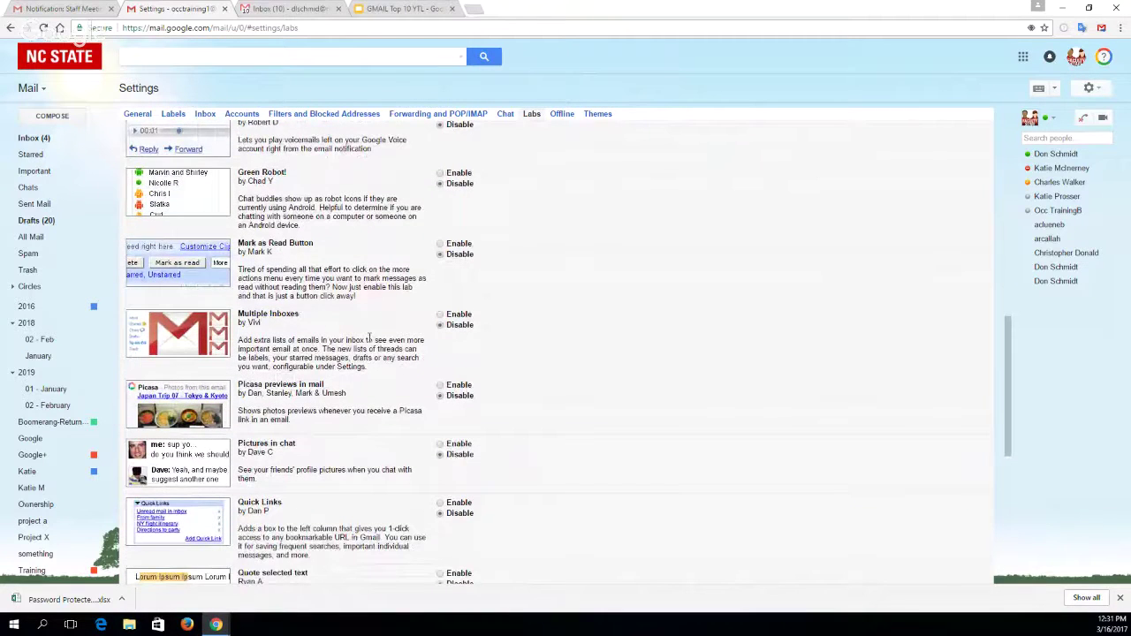
scroll(370, 339, "up", 1)
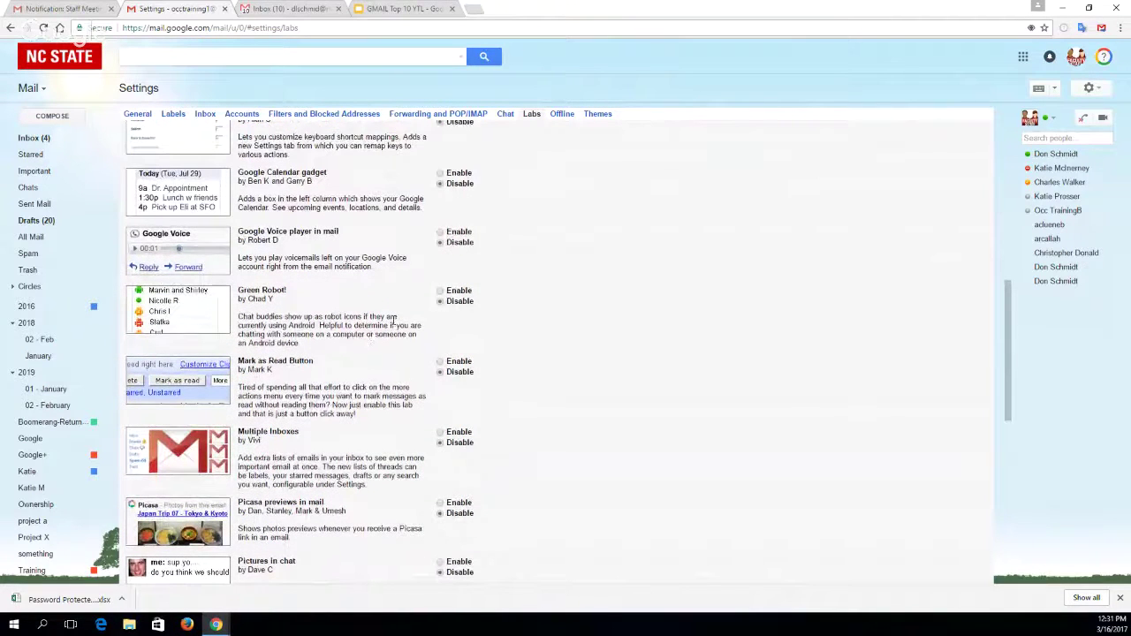
scroll(520, 318, "up", 5)
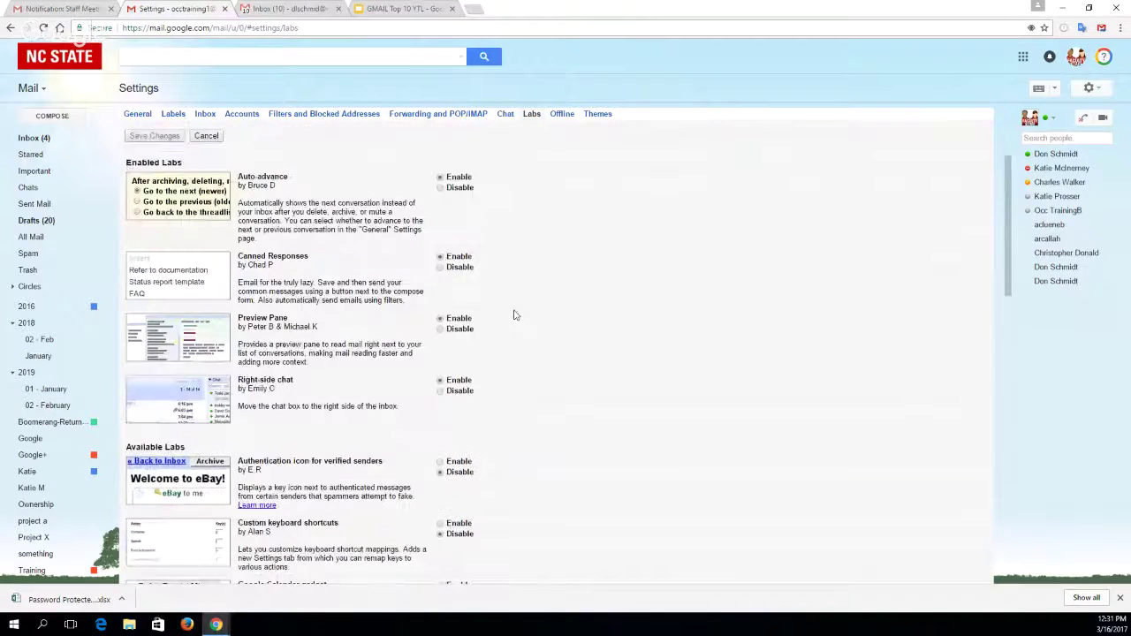
scroll(572, 280, "up", 1)
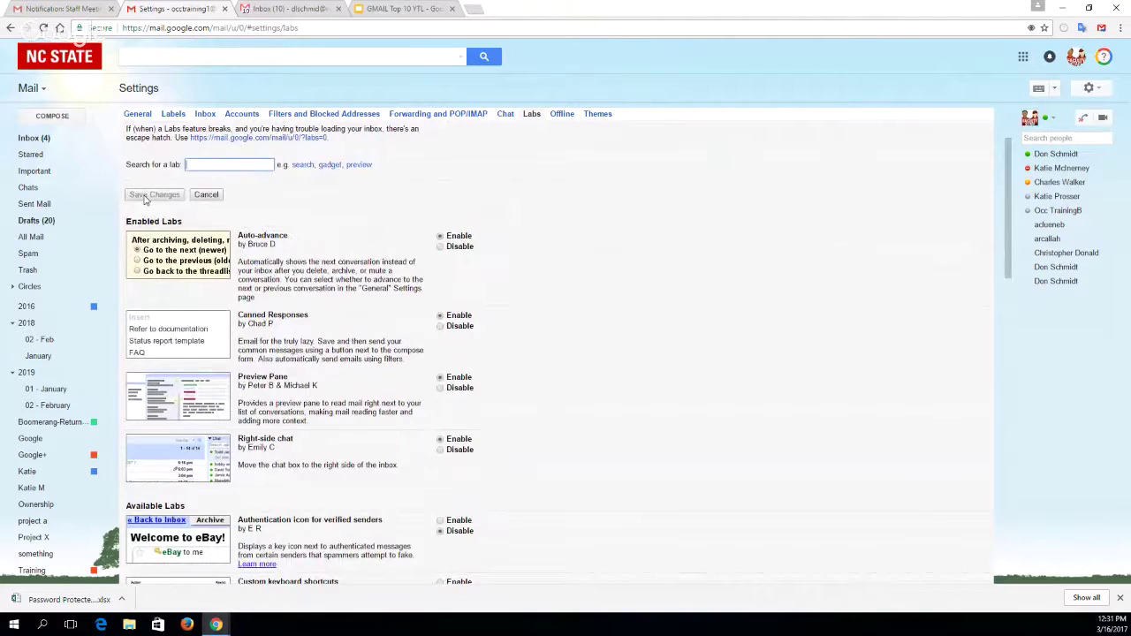
left_click(27, 141)
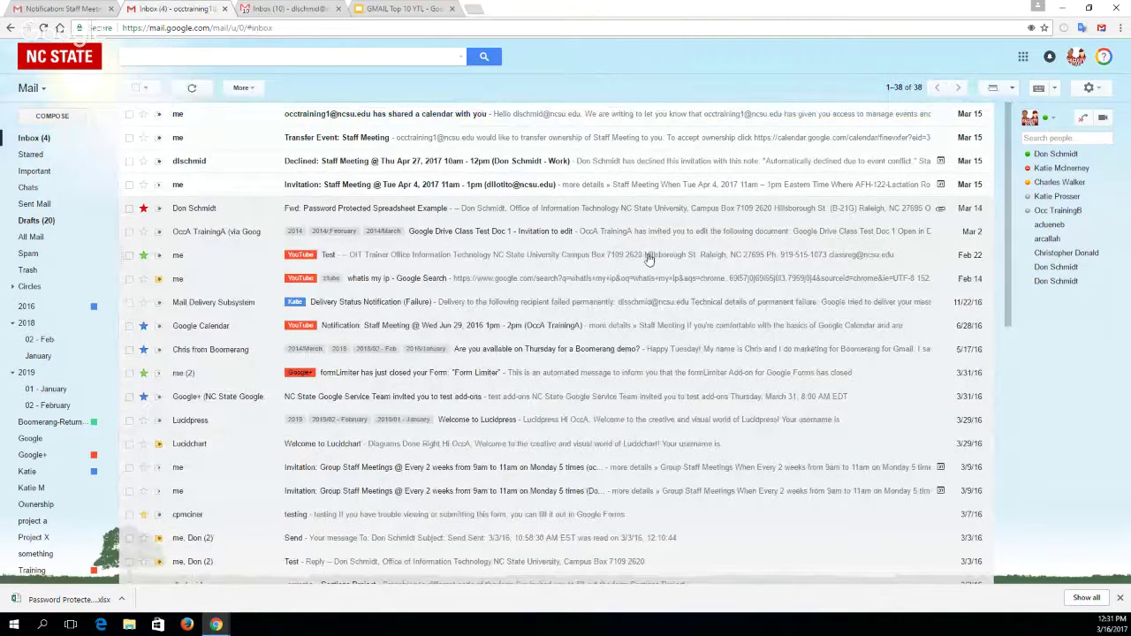
- Switch the inbox to the Vertical Split preview and open the "Transfer Event: Staff Meeting" message in it
left_click(1012, 89)
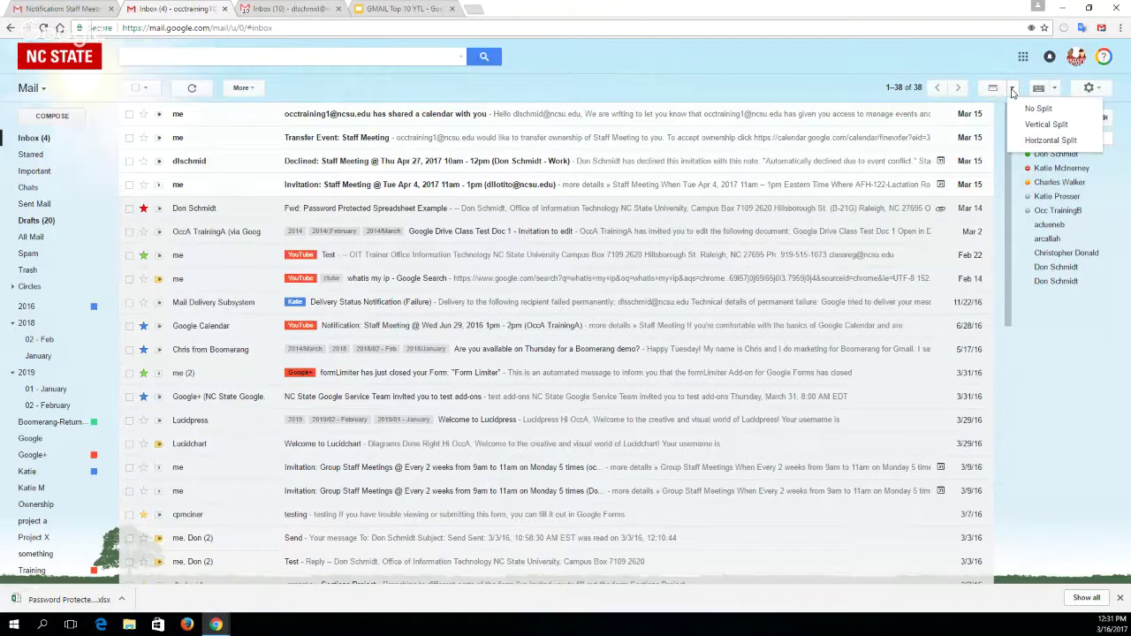
left_click(1044, 125)
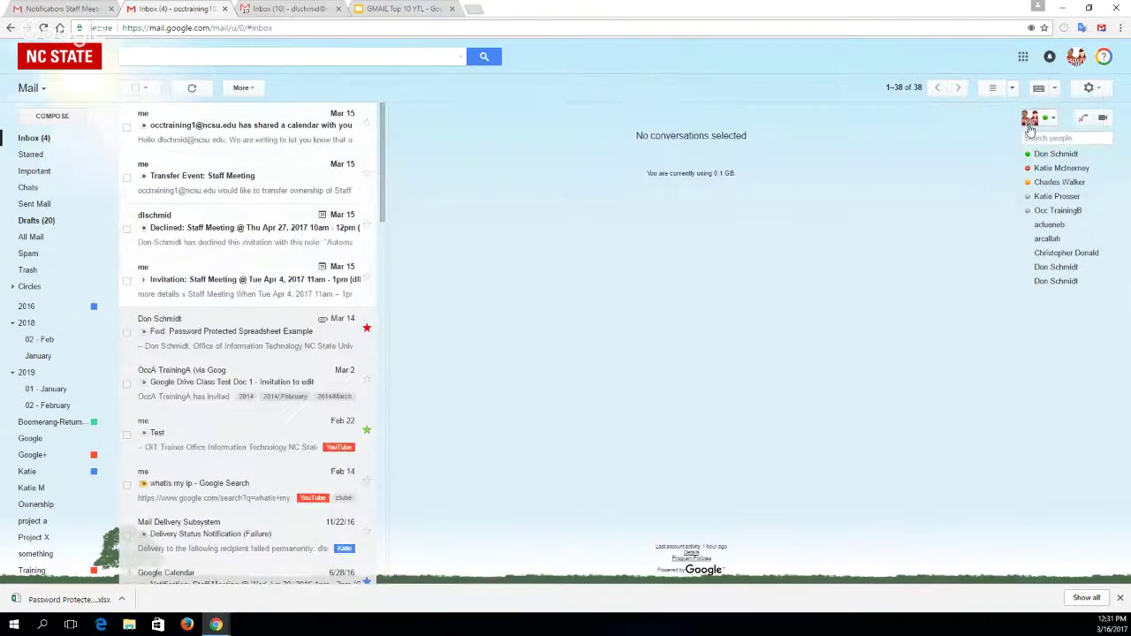
left_click(235, 189)
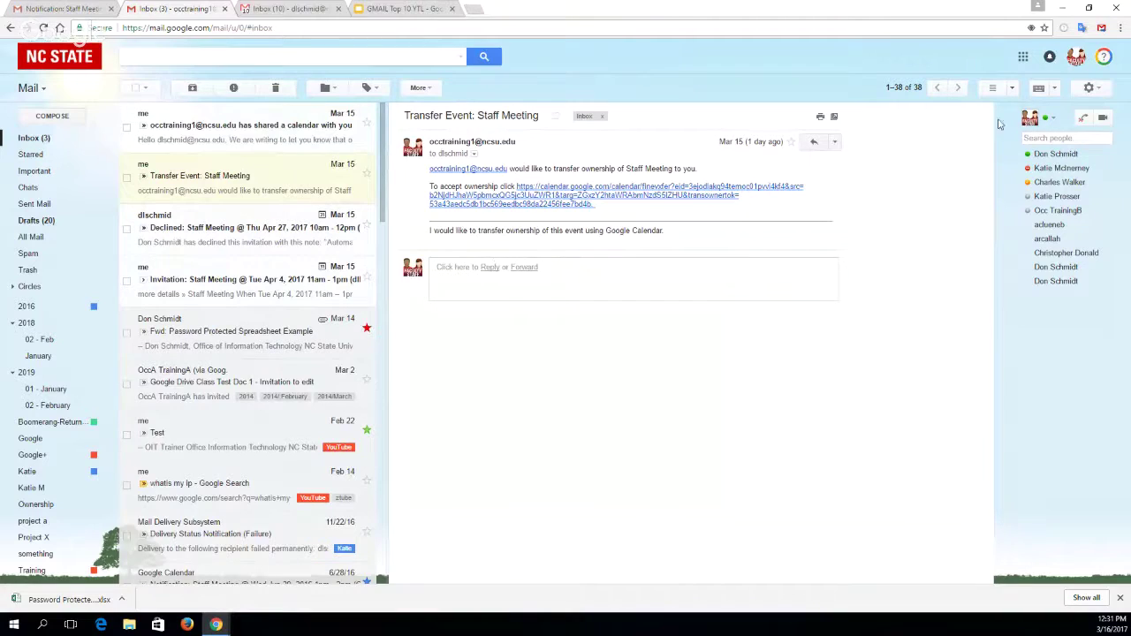
- Preview the "Fwd: Password Protected Spreadsheet Example" message in Horizontal Split, and set the inbox back to No Split
left_click(1054, 88)
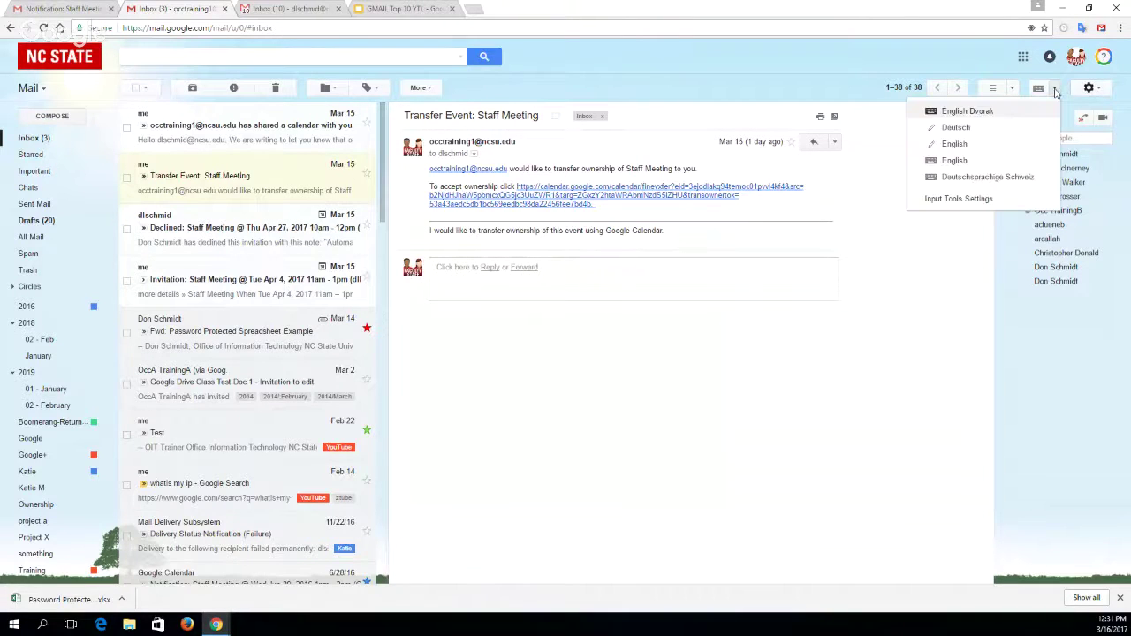
left_click(1013, 89)
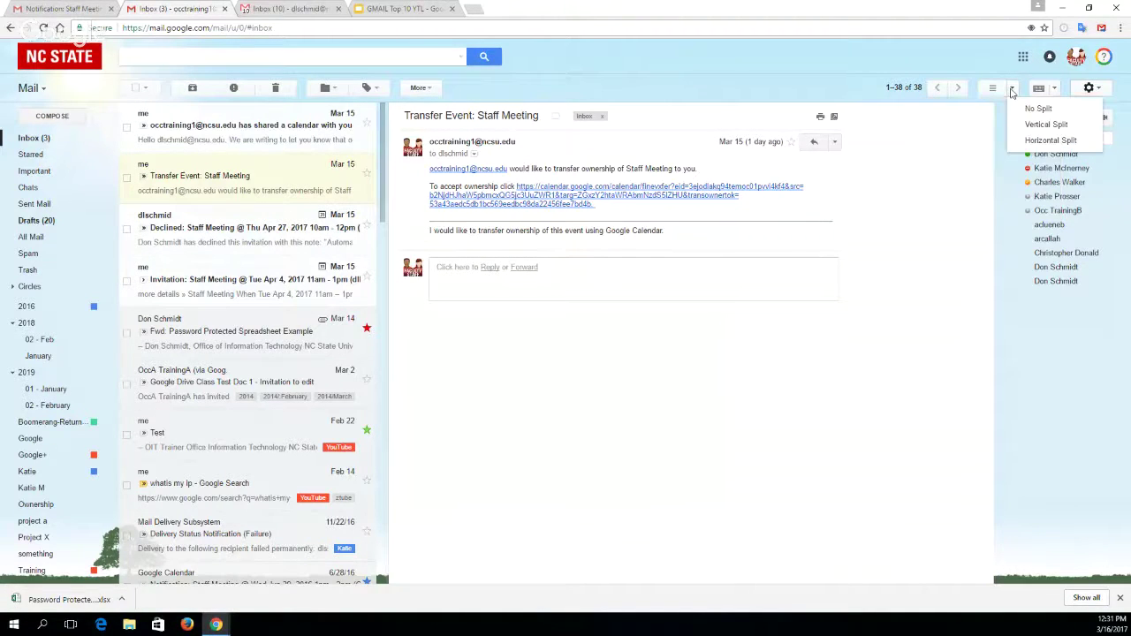
left_click(1039, 143)
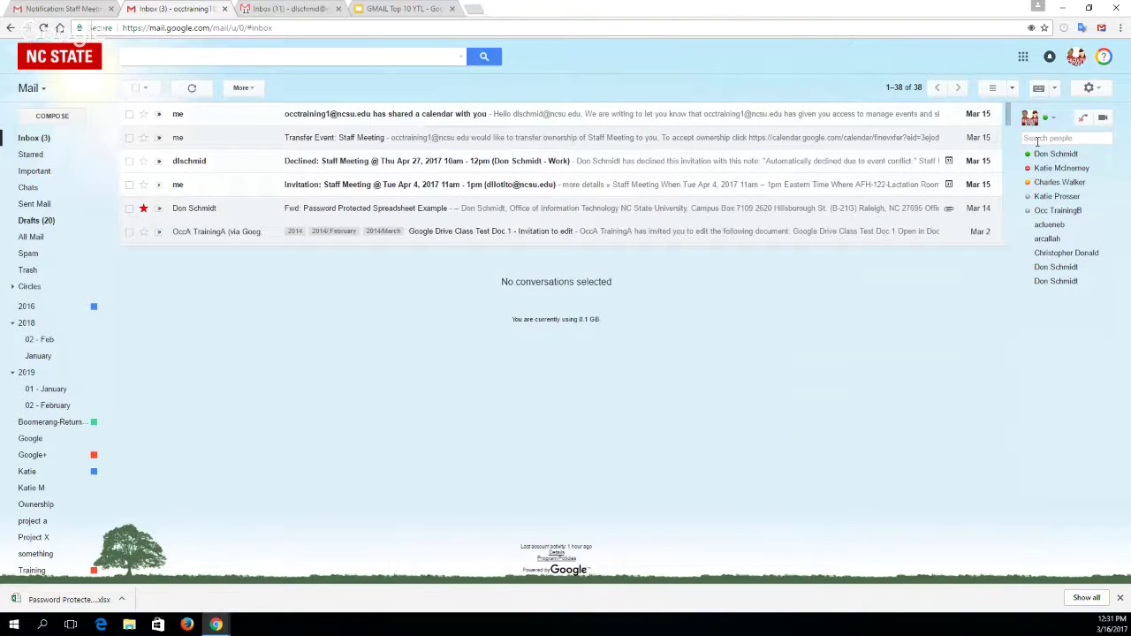
left_click(394, 210)
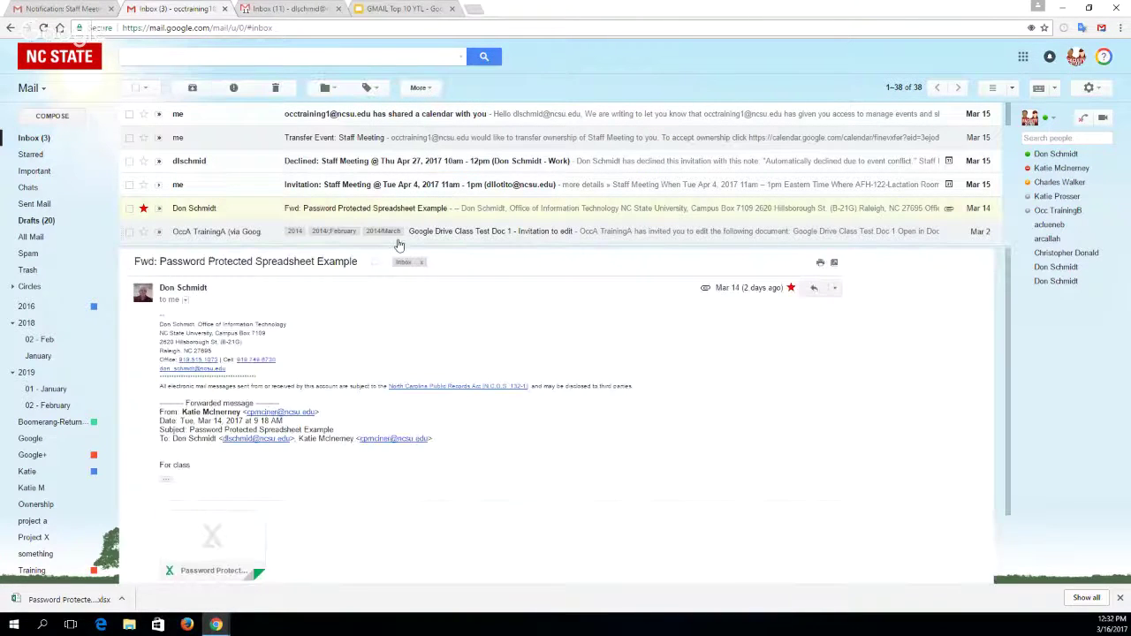
left_click(1013, 88)
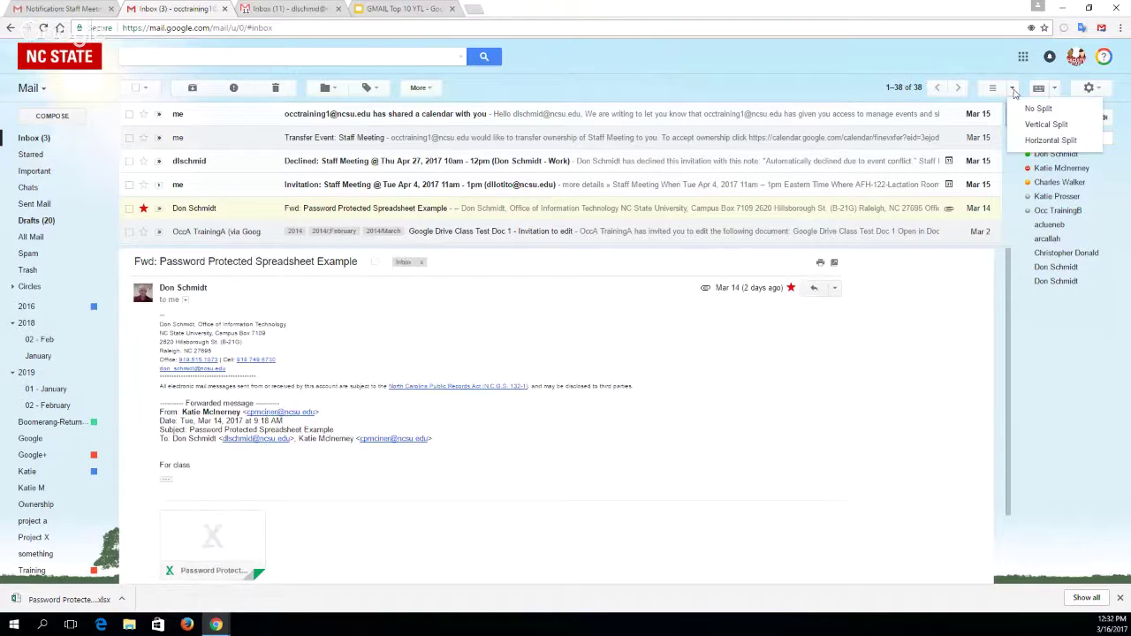
left_click(1036, 109)
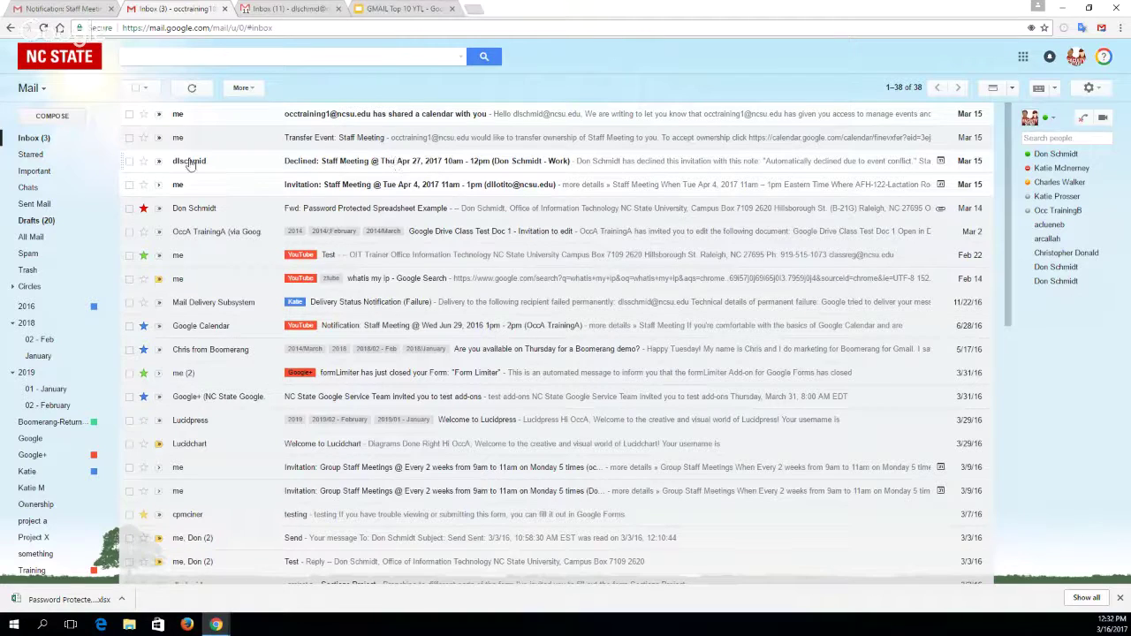
- Switch to the Google Slides presentation and show the "Tip #1: Create Calendar Event from Gmail" slide
left_click(419, 11)
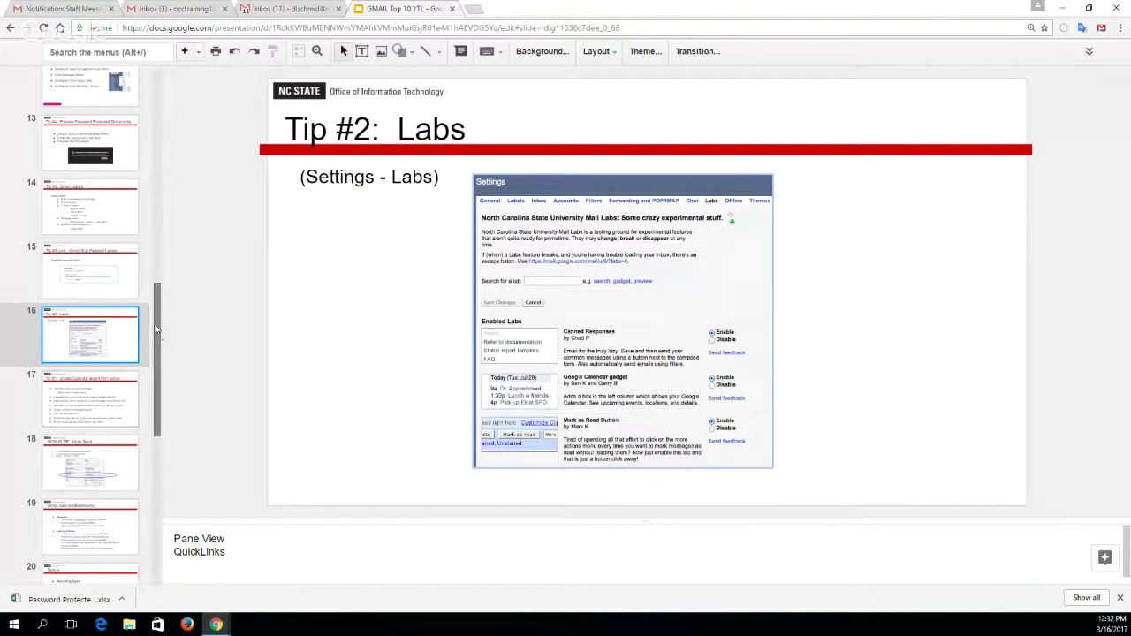
left_click(118, 400)
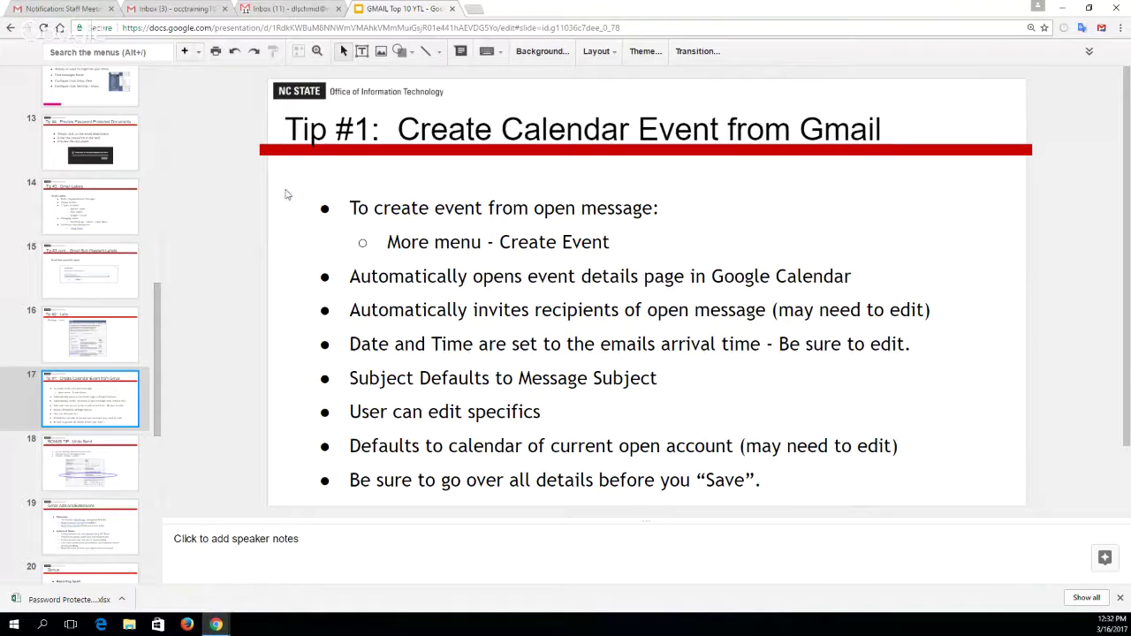
- Switch back to the training account's Gmail, open the "testing" message and copy its body text through the Google Forms password notice
left_click(177, 9)
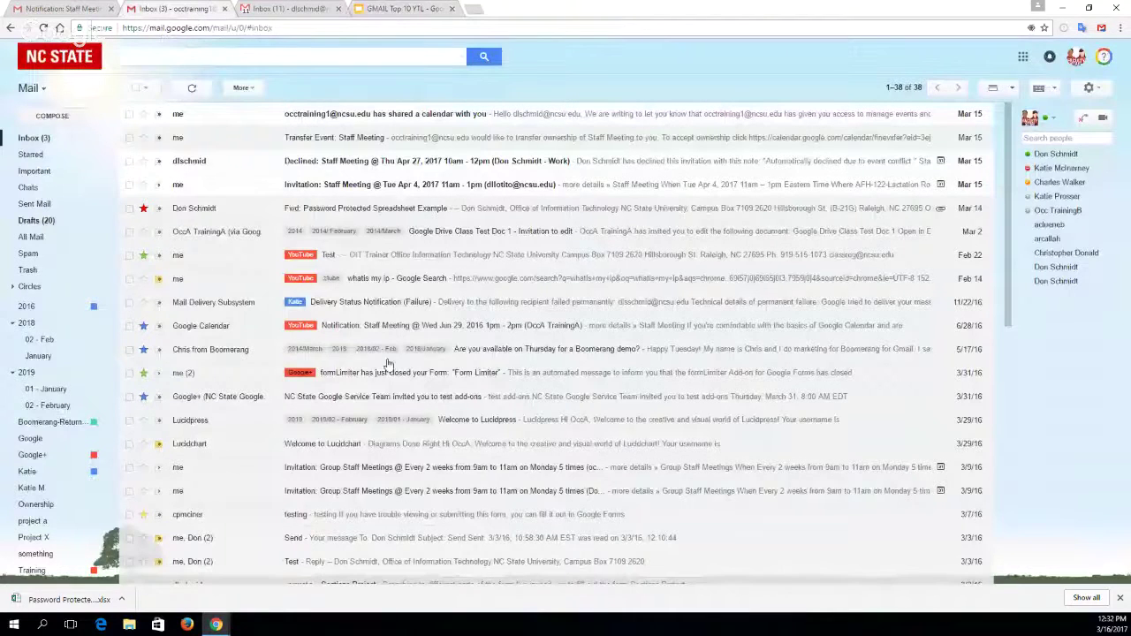
left_click(364, 468)
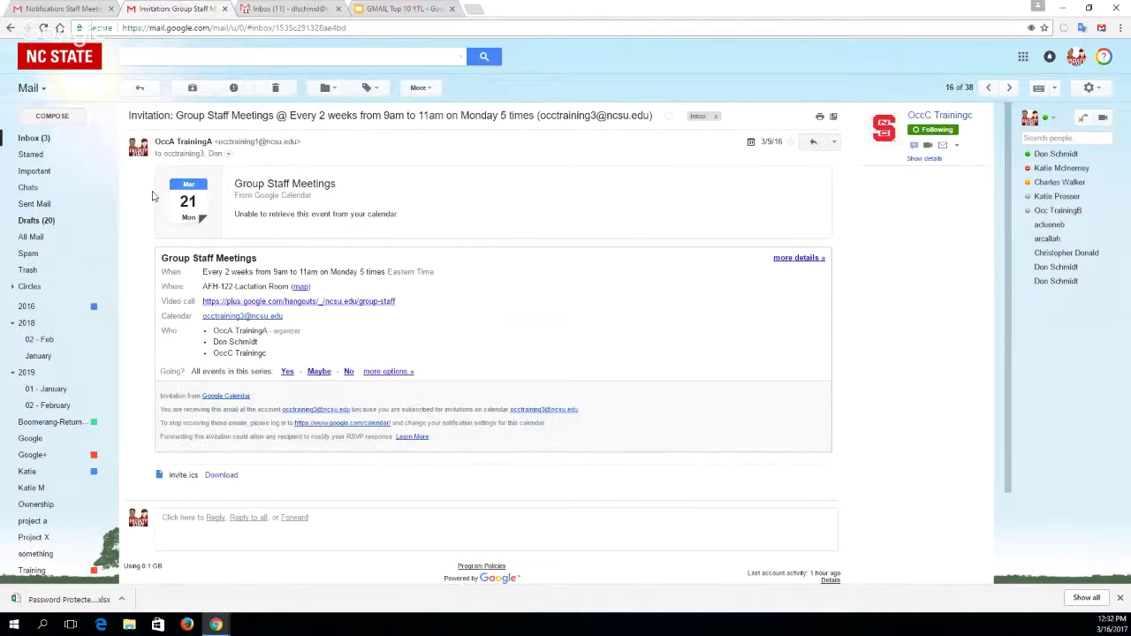
left_click(141, 87)
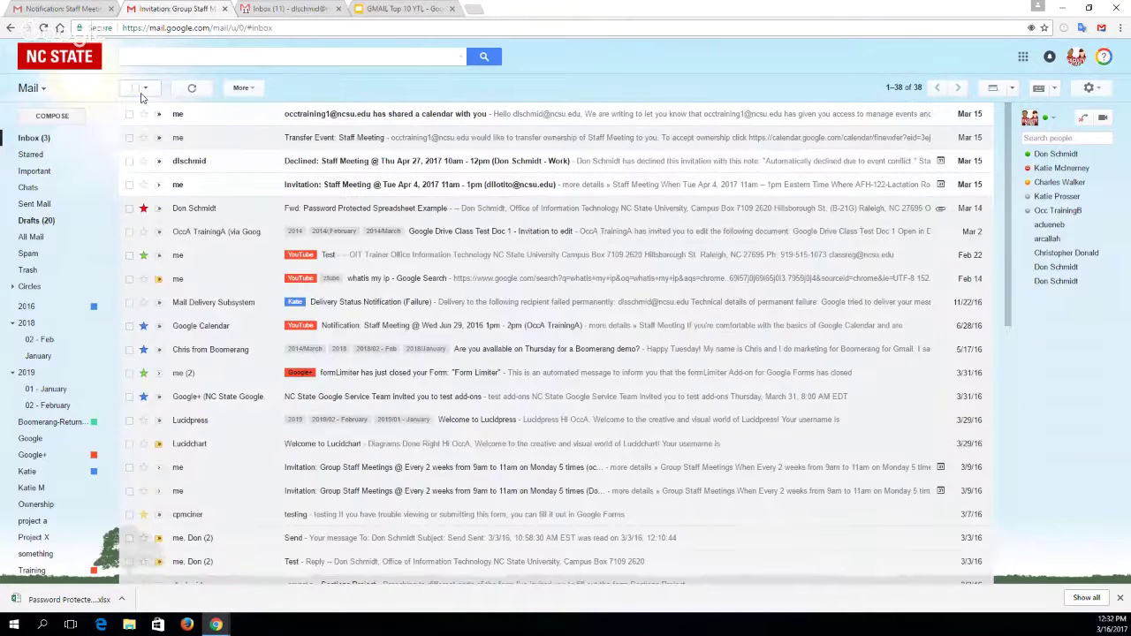
left_click(295, 517)
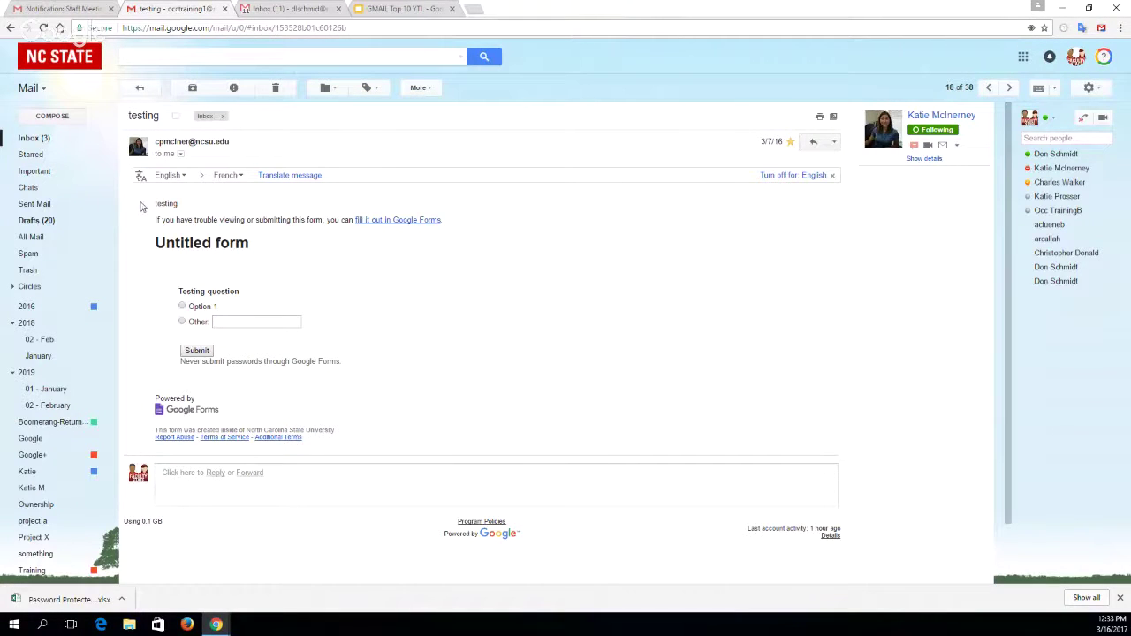
left_click_drag(139, 206, 338, 363)
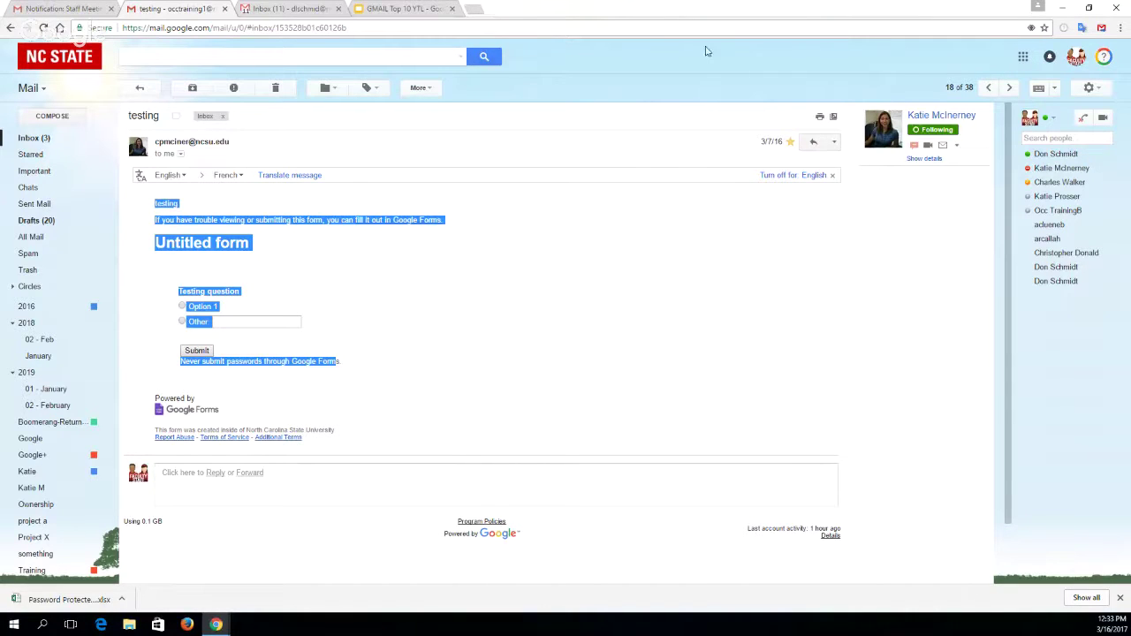
- Open Google Calendar, start a new event and paste the copied message text into its description
left_click(1022, 57)
left_click(1047, 113)
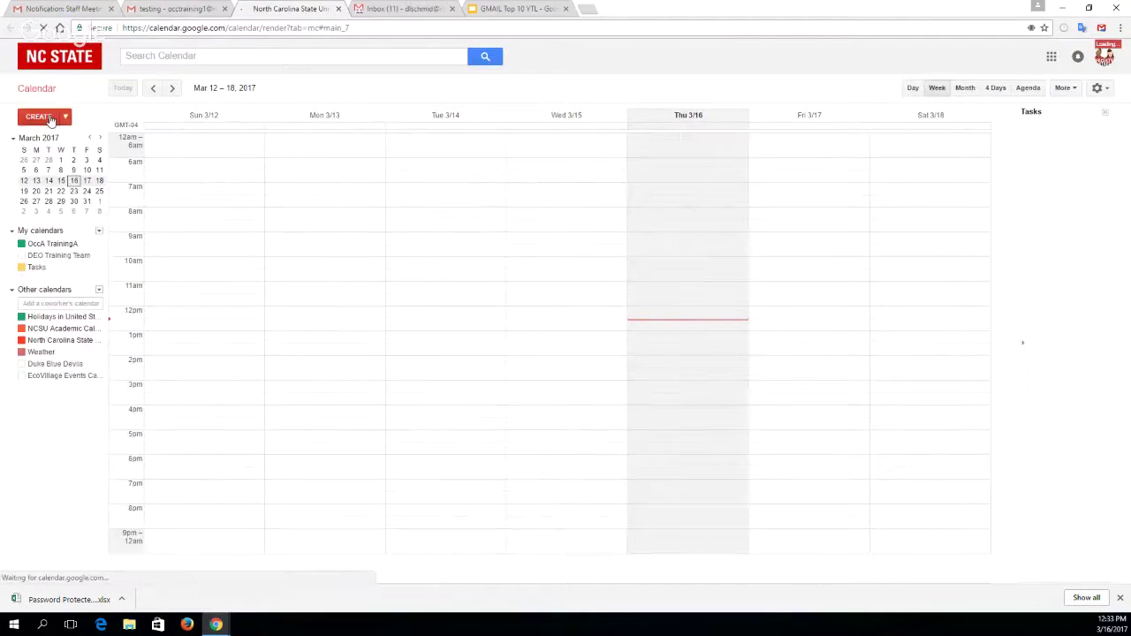
left_click(39, 117)
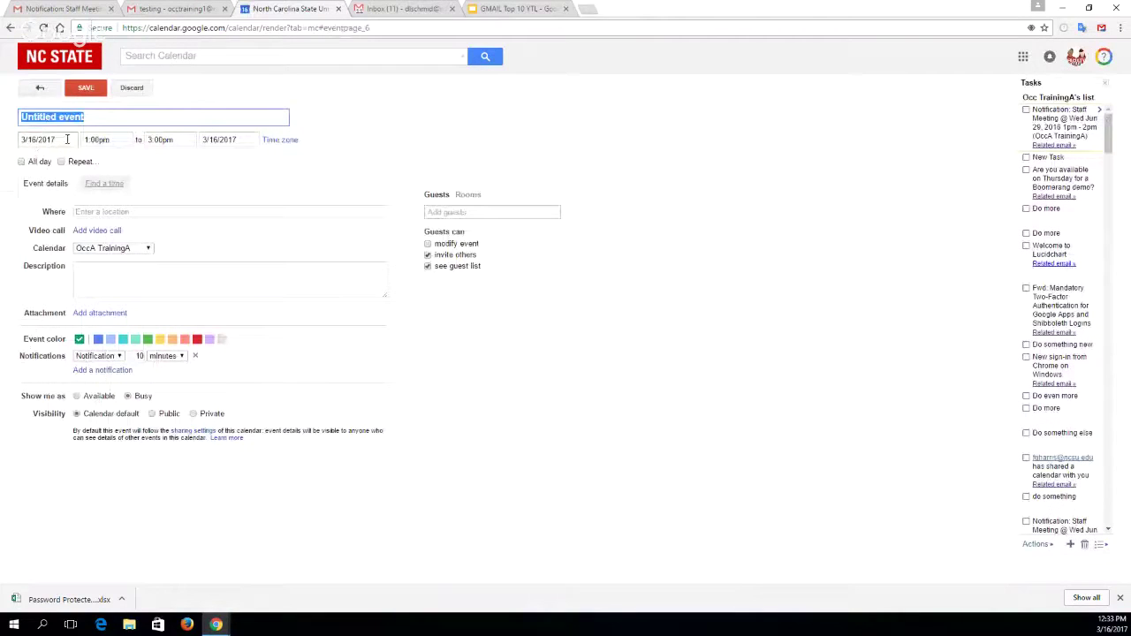
left_click(91, 271)
key("ctrl+v")
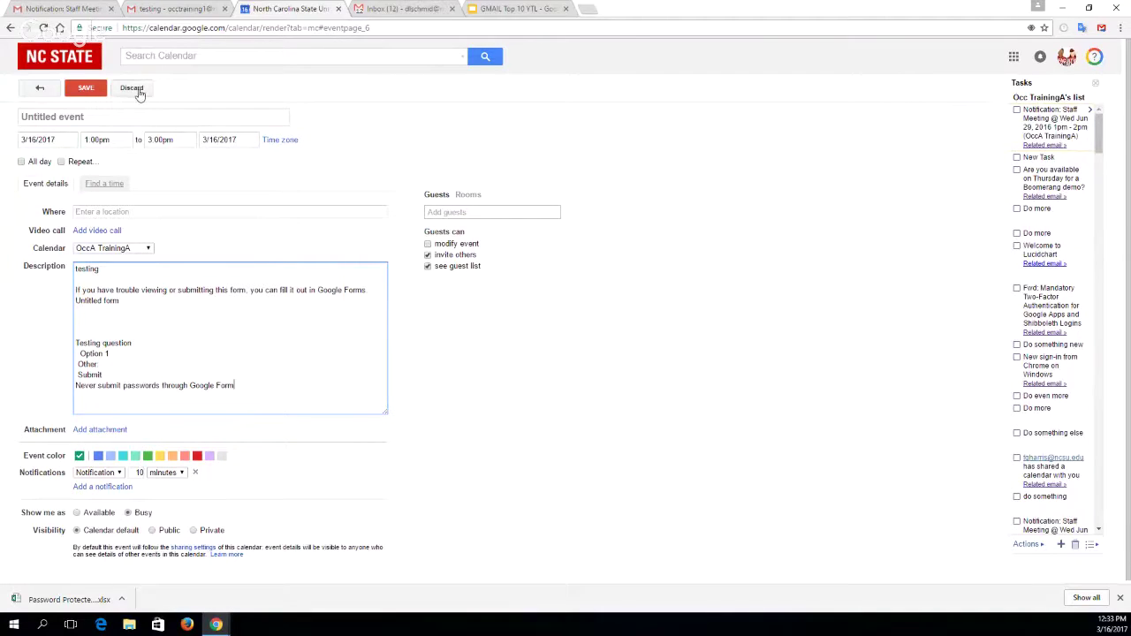
- Hide the Tasks pane and discard the untitled event
left_click(1095, 86)
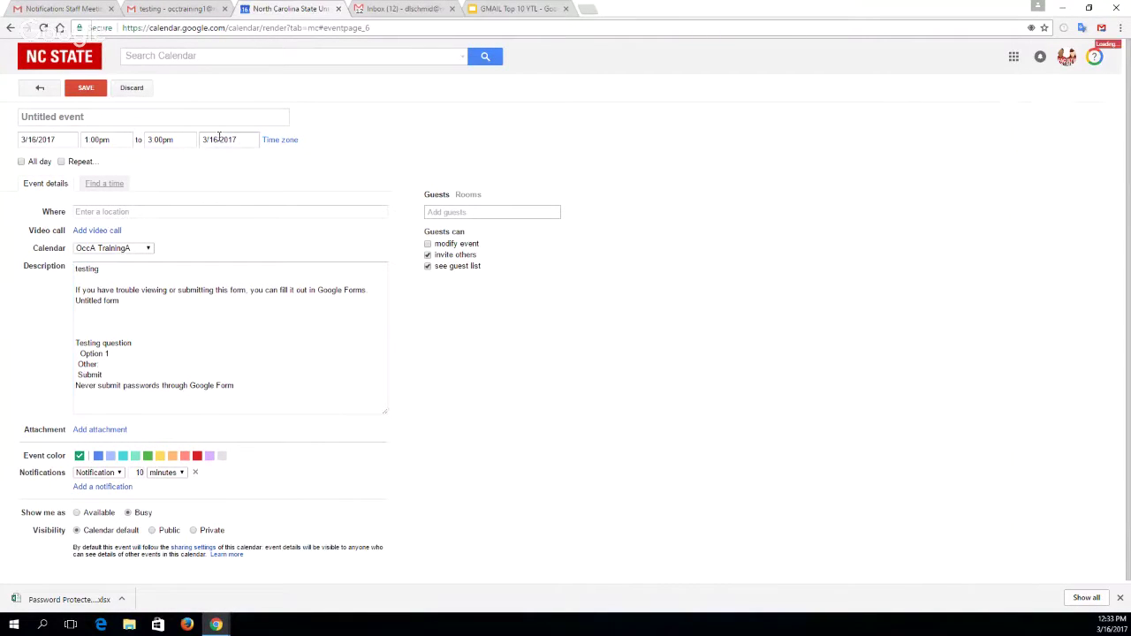
left_click(137, 97)
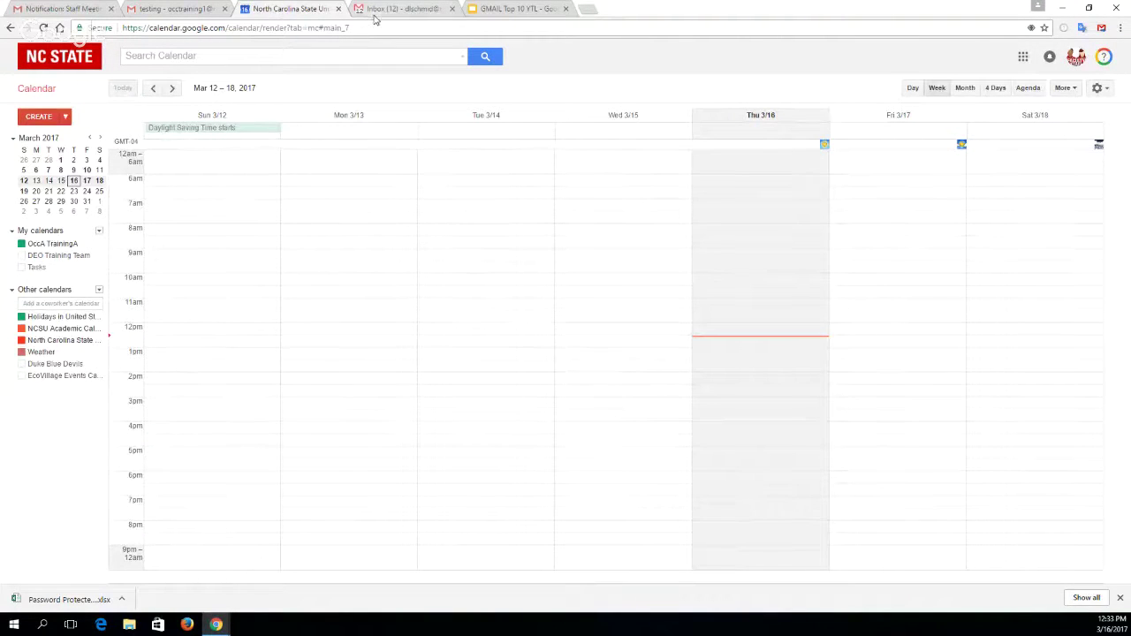
- Return to the "testing" message in Gmail and create a calendar event directly from it
left_click(175, 9)
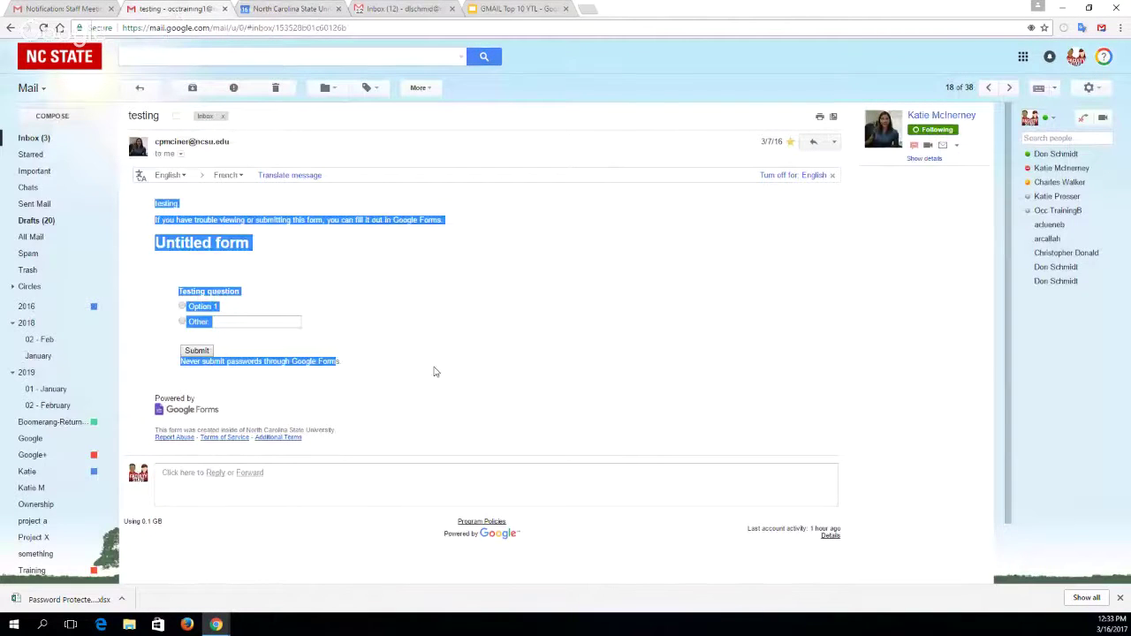
left_click(404, 359)
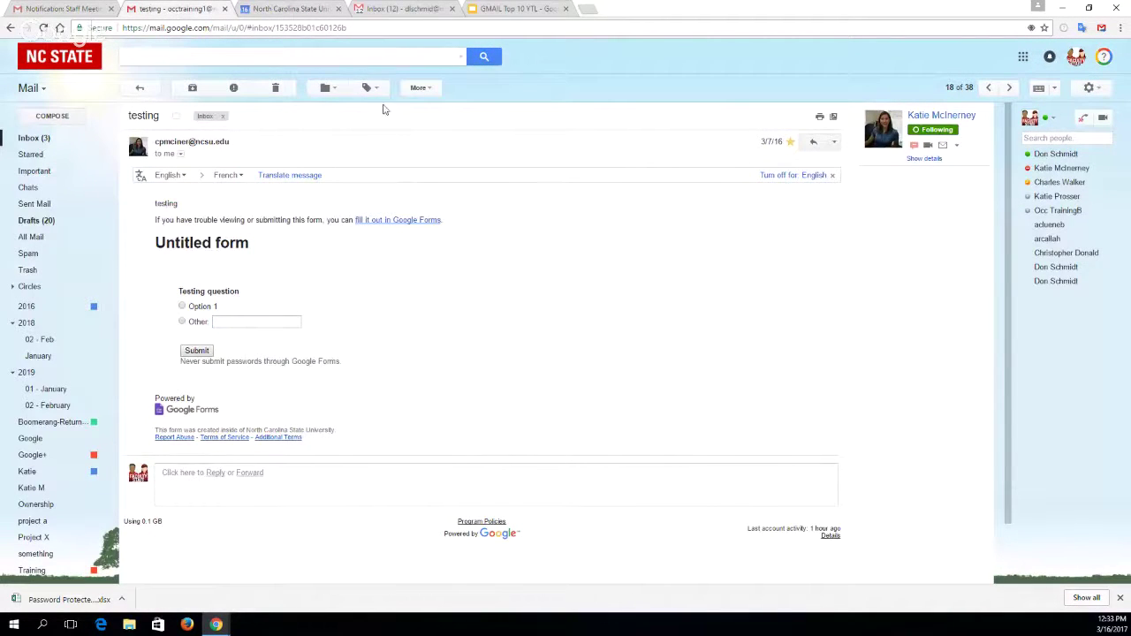
left_click(430, 89)
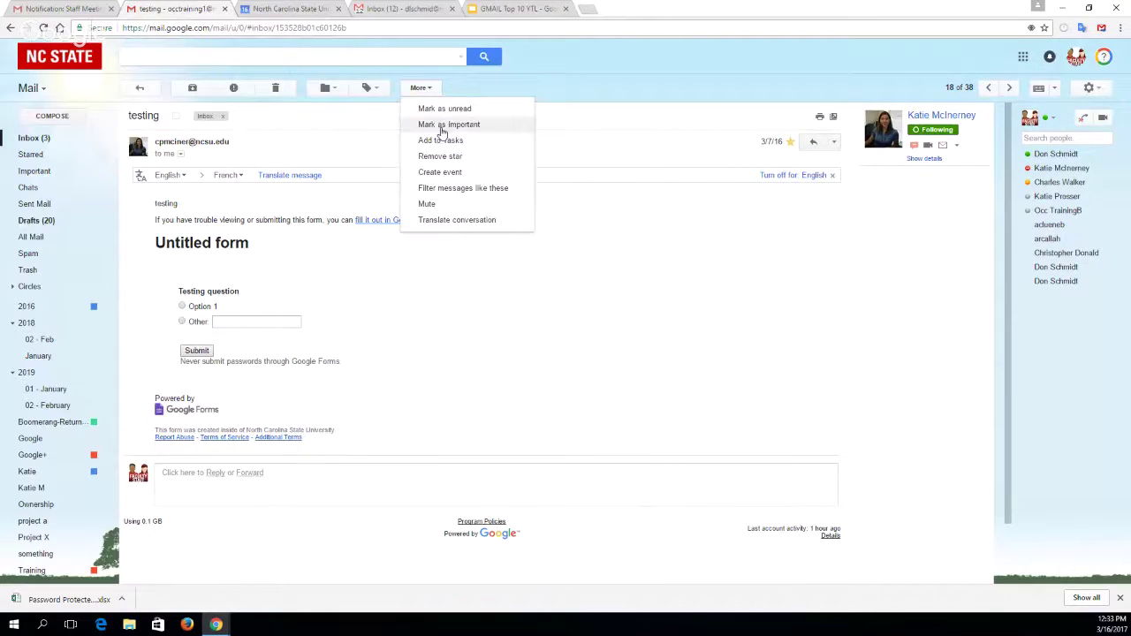
left_click(446, 173)
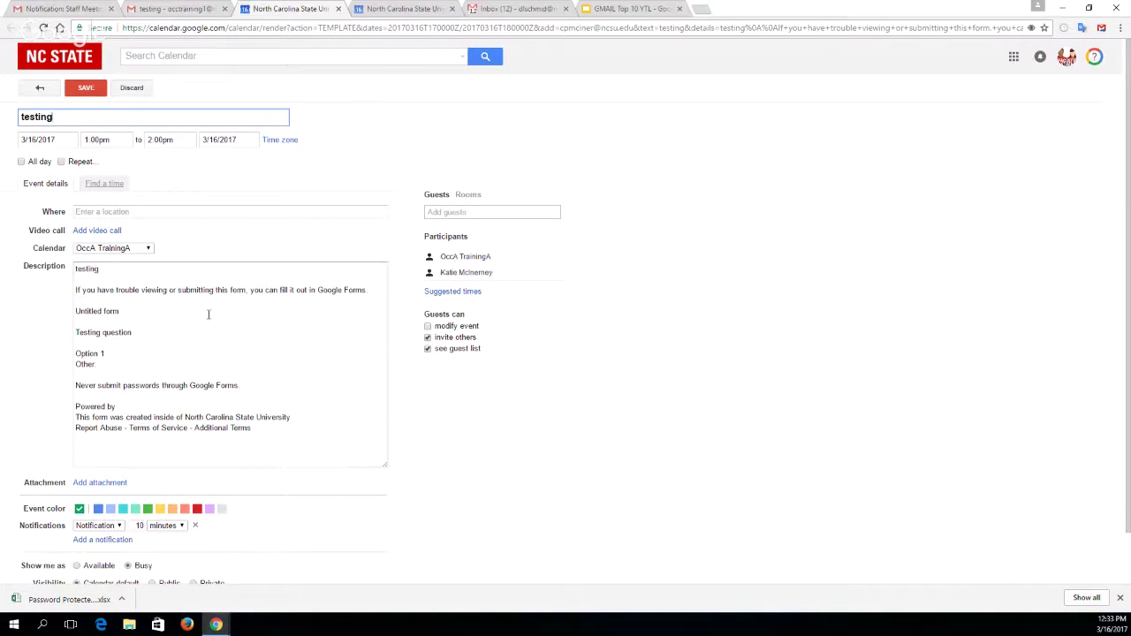
- Review the new event's title and its start date calendar without changing either
left_click_drag(73, 118, 19, 117)
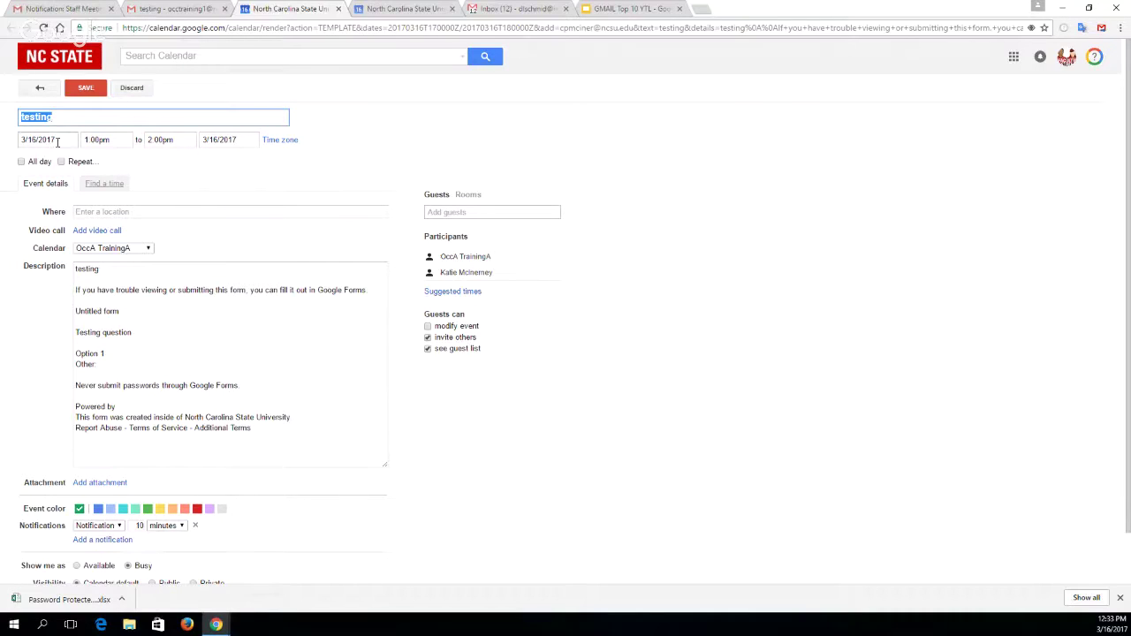
left_click(56, 141)
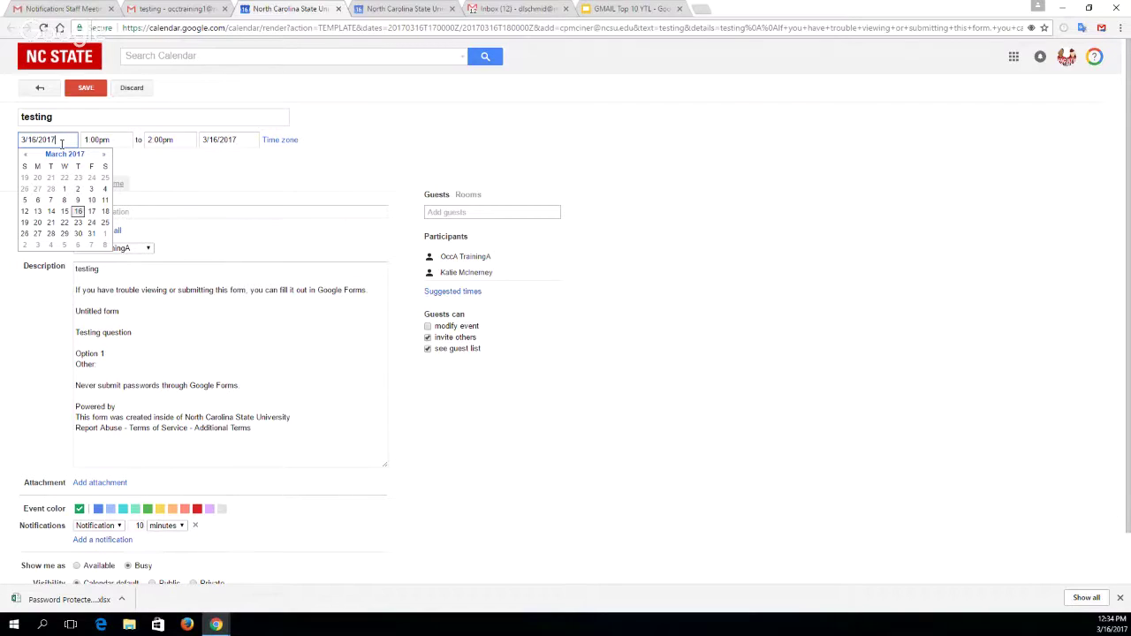
left_click(145, 187)
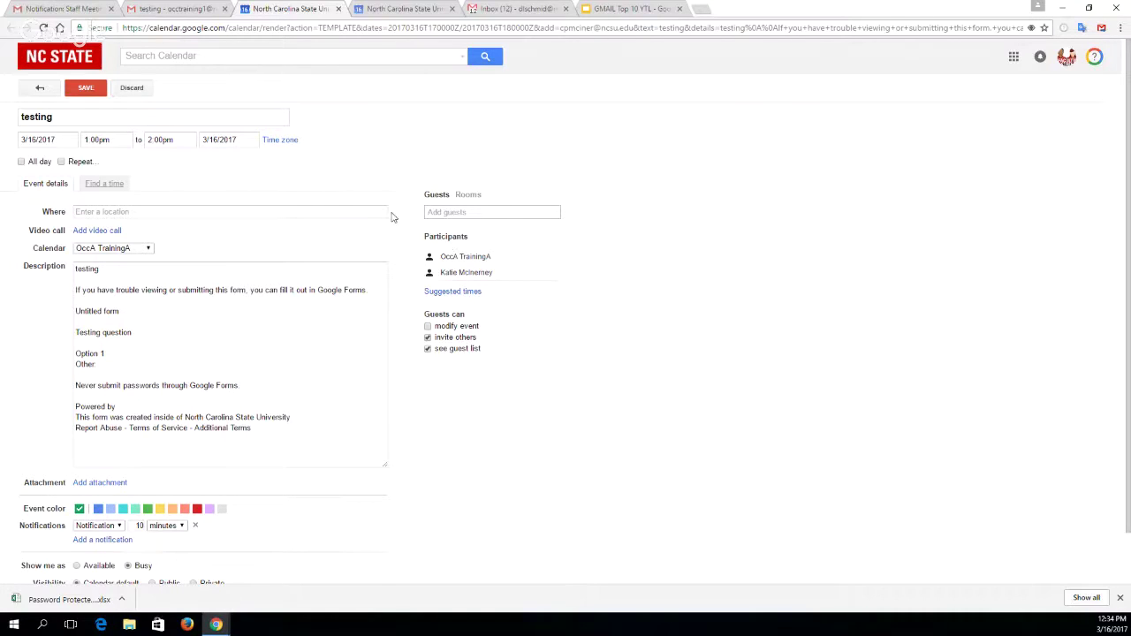
- Add a colleague from the suggested contacts as a guest of the "testing" event
left_click(438, 213)
type("don")
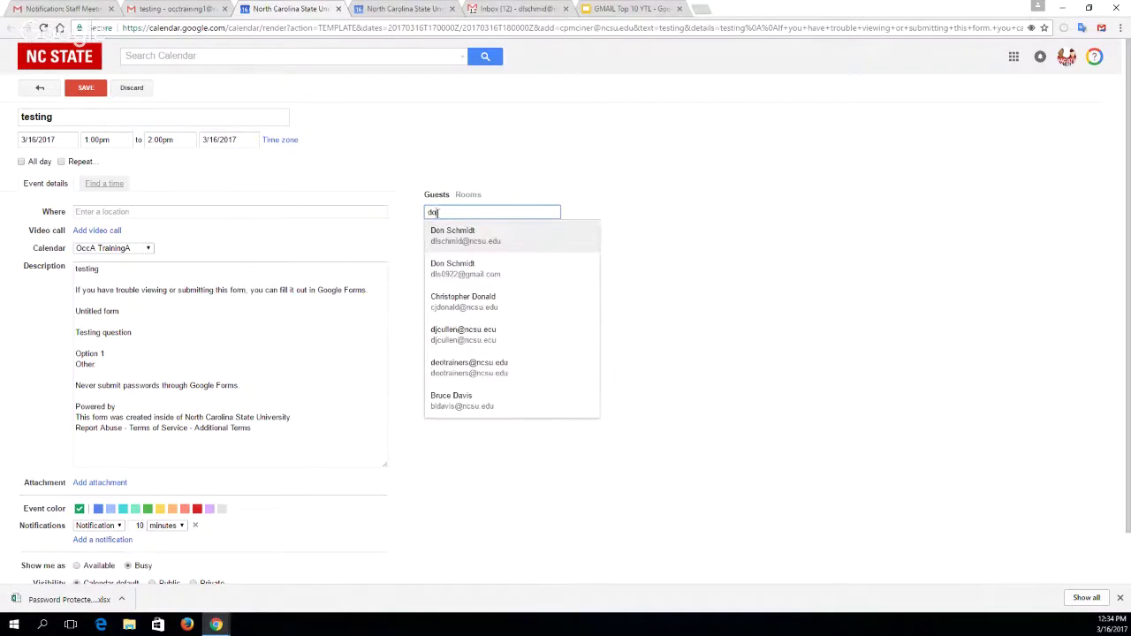
left_click(444, 234)
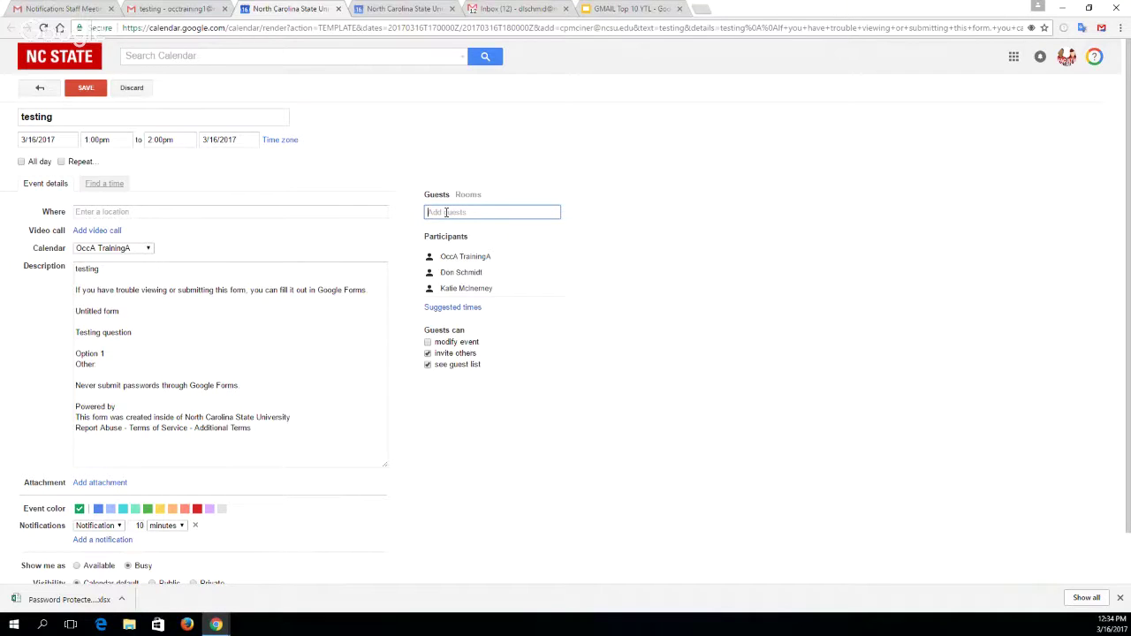
- Review the "testing" event's participants and highlight its whole description, and discard the event
mouse_move(455, 281)
left_click_drag(270, 429, 69, 269)
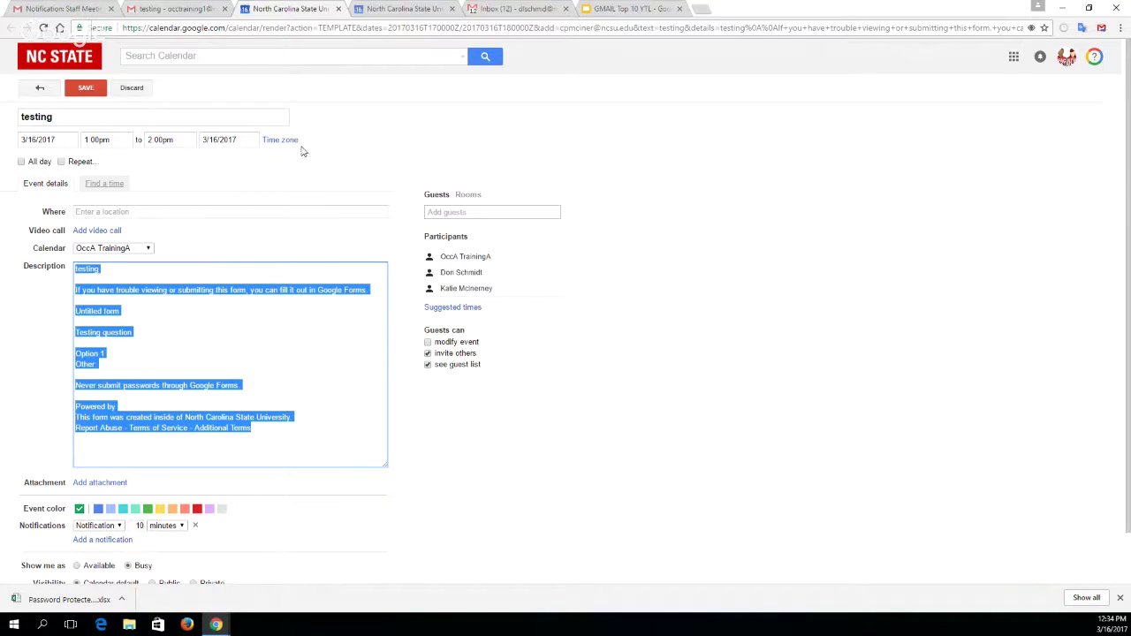
left_click(138, 89)
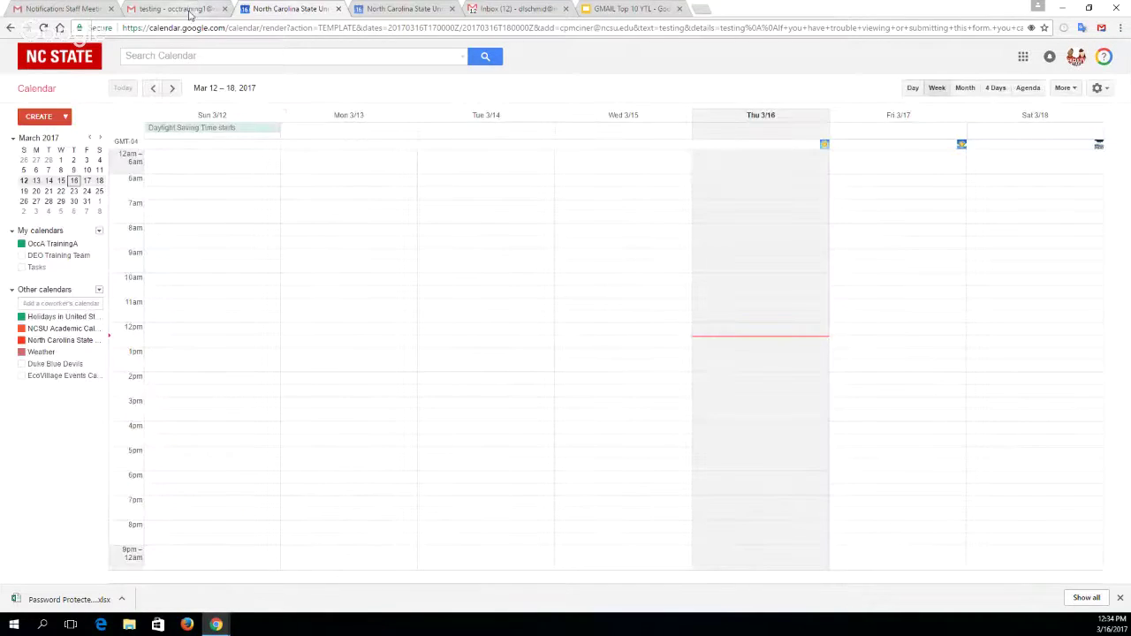
- Return to the Tip #1 slide in Google Slides and highlight "over all details before" in its last bullet
left_click(188, 10)
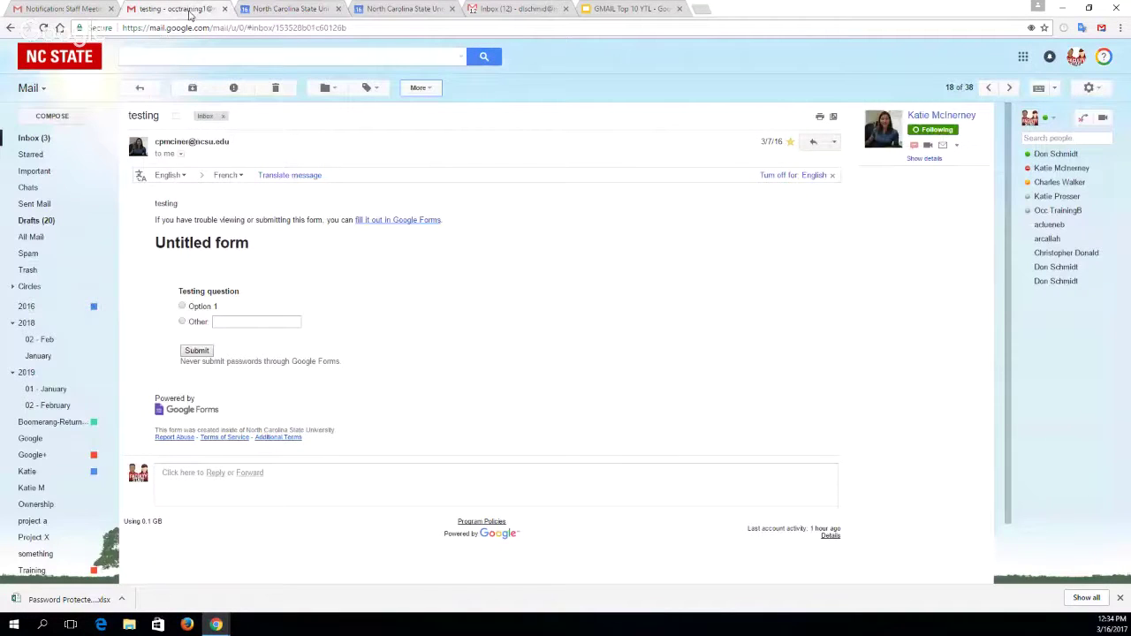
left_click(621, 10)
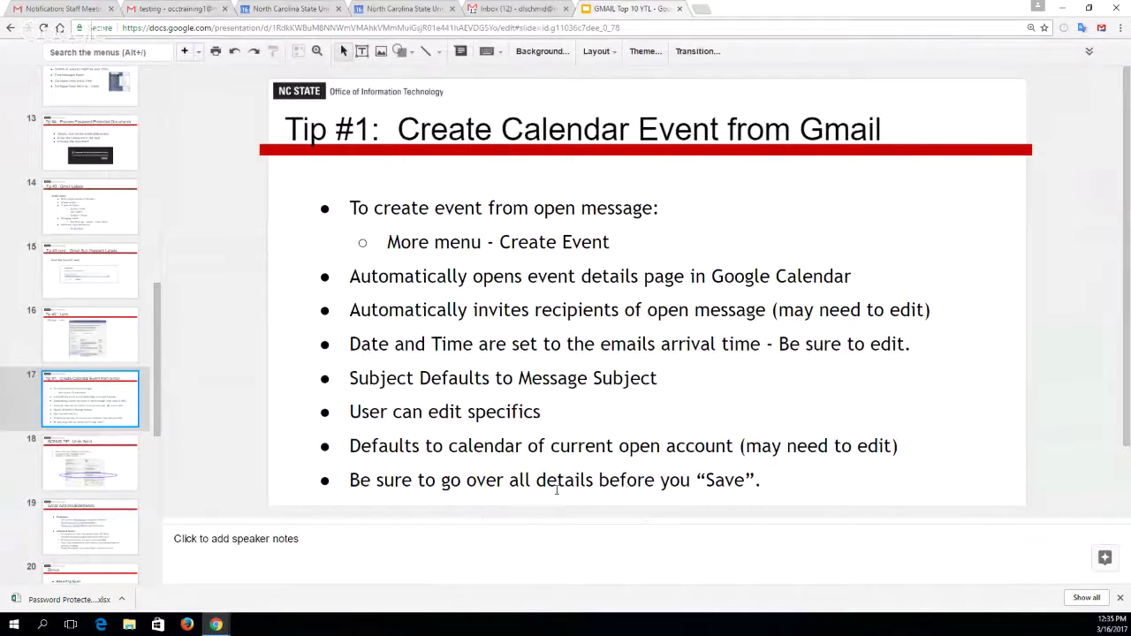
left_click_drag(459, 481, 638, 481)
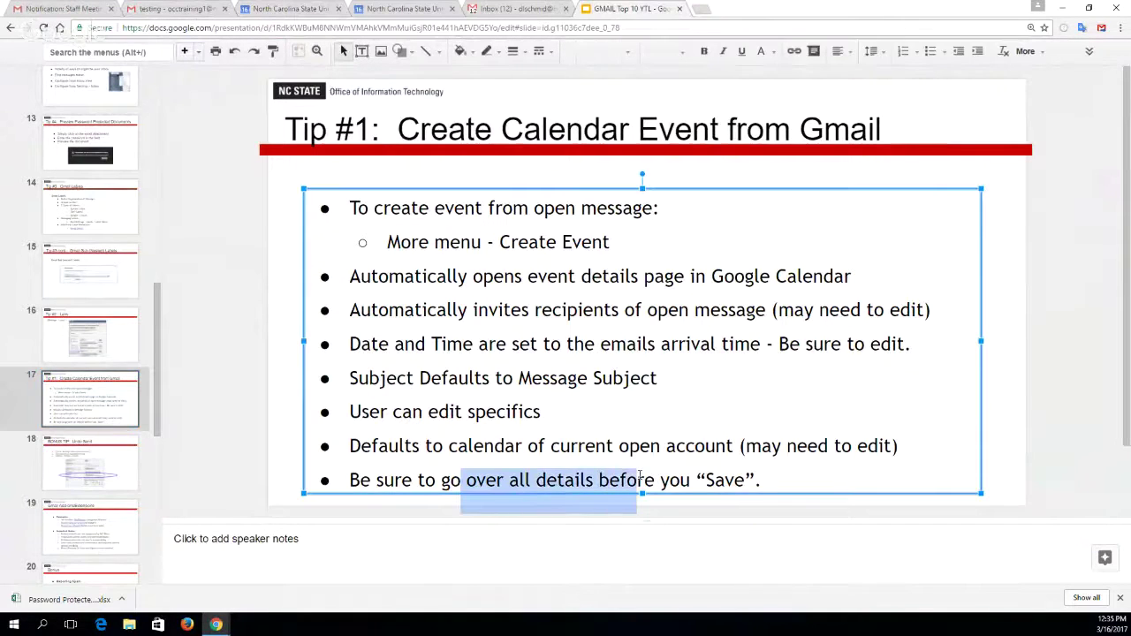
- Open the "BONUS TIP: Undo Send" slide in the presentation
left_click(787, 445)
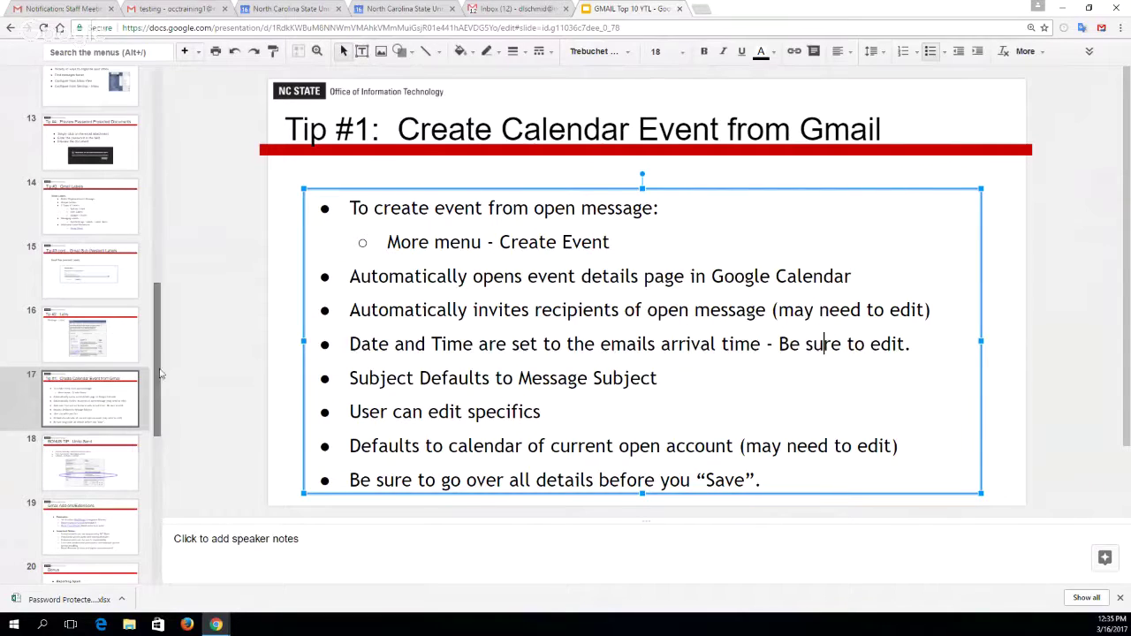
left_click_drag(159, 386, 163, 405)
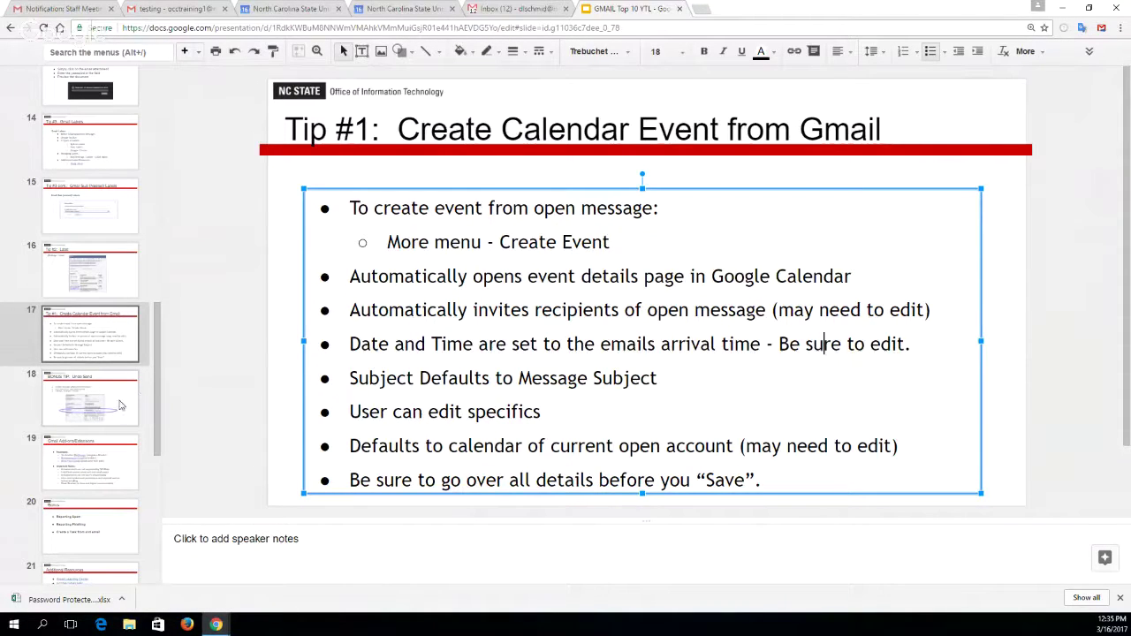
left_click(121, 404)
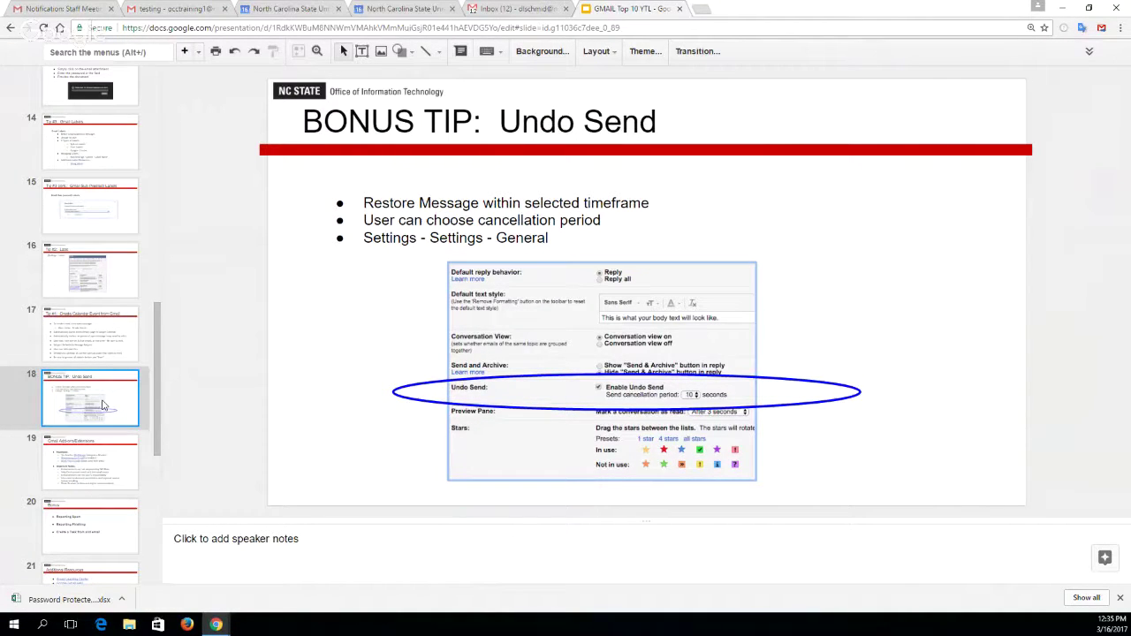
- Switch to Gmail and send a colleague a new message with the subject "Test" and a line of filler text in the body
left_click(173, 9)
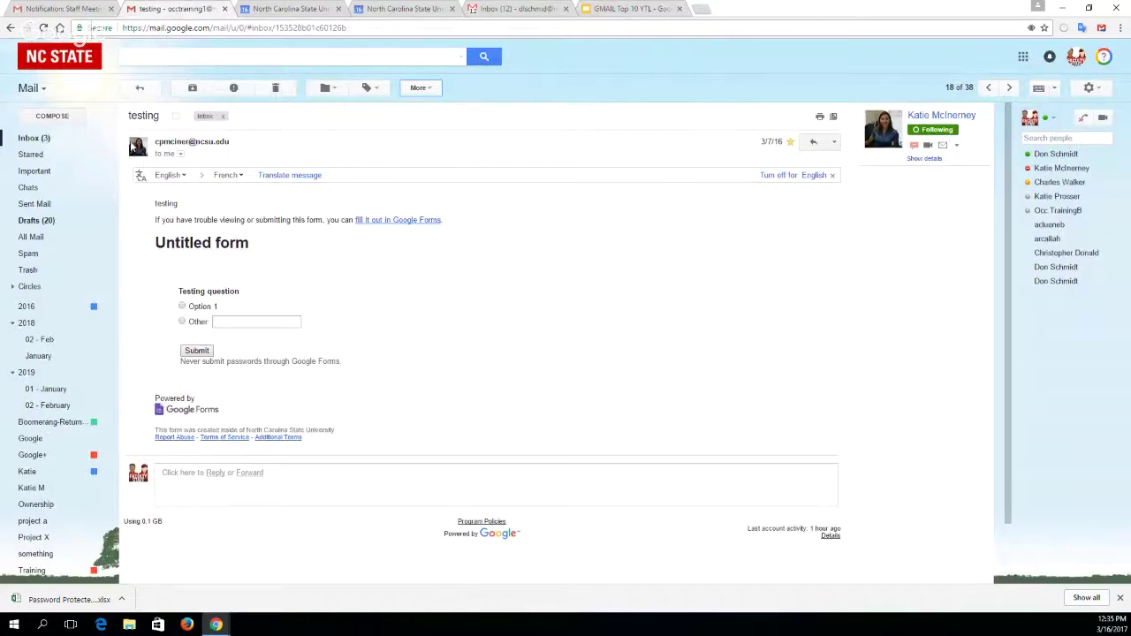
left_click(55, 117)
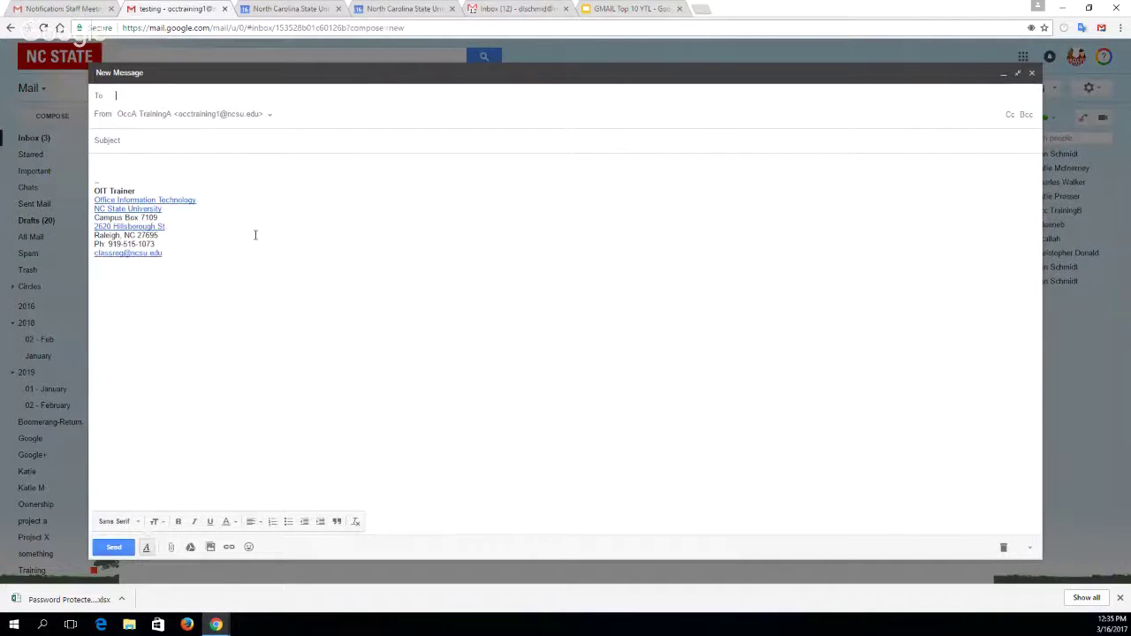
type("don")
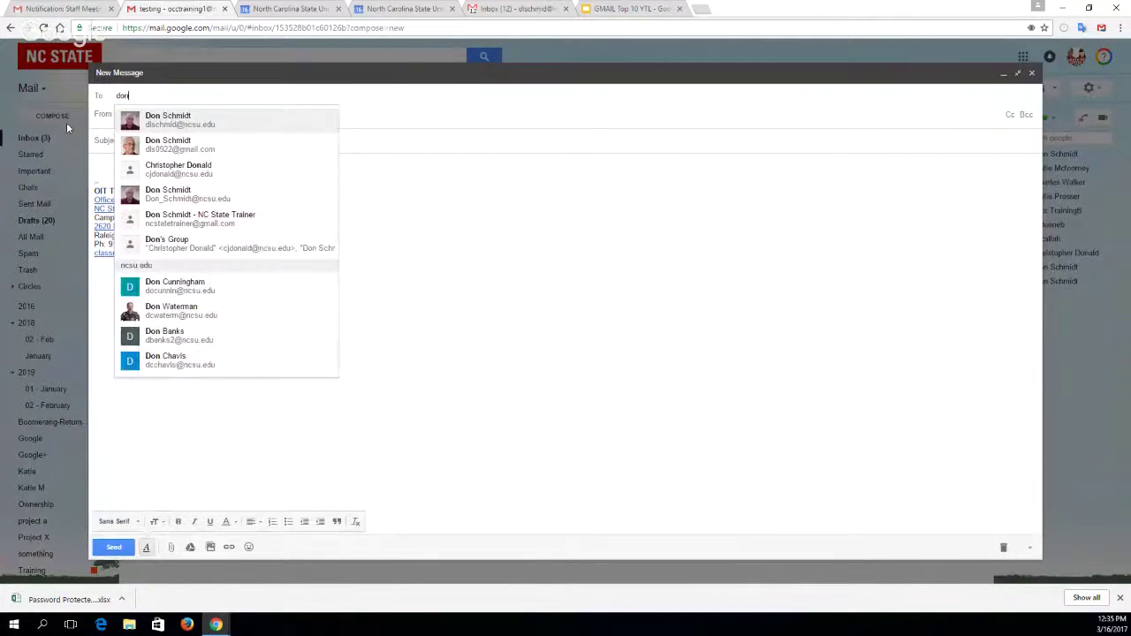
key("Tab")
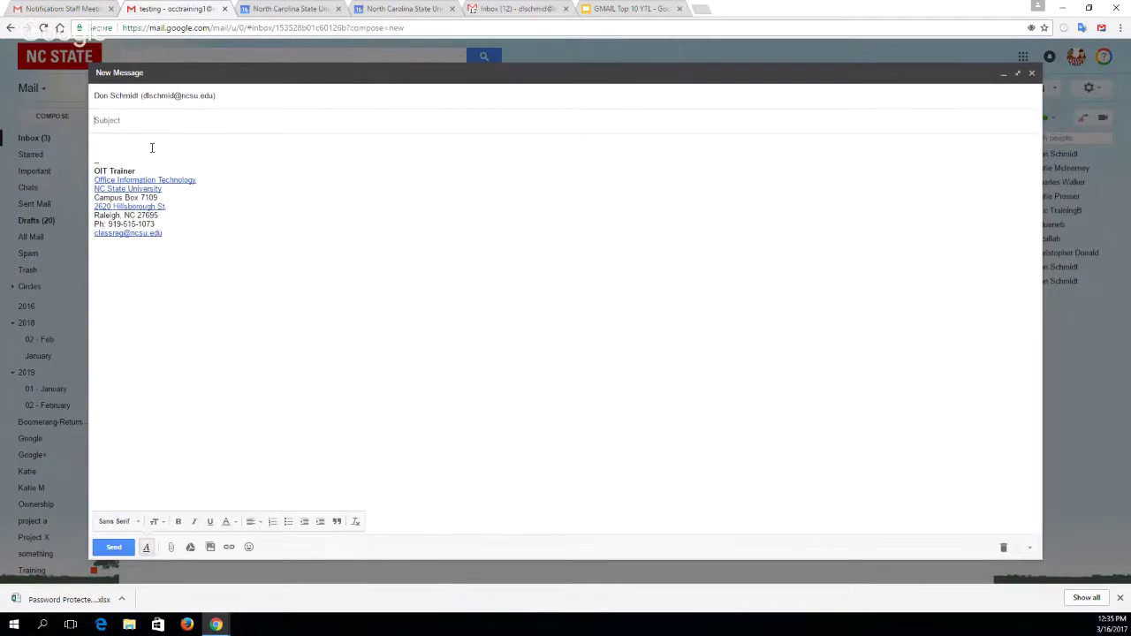
type("Test")
key("Tab")
type("l;khoshk[")
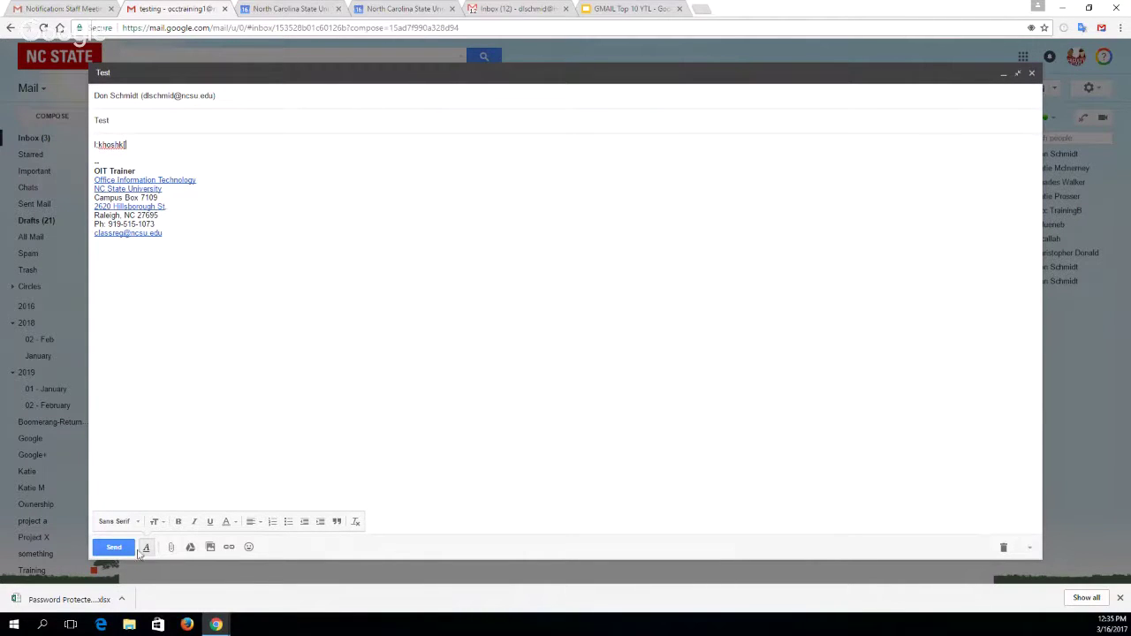
left_click(121, 550)
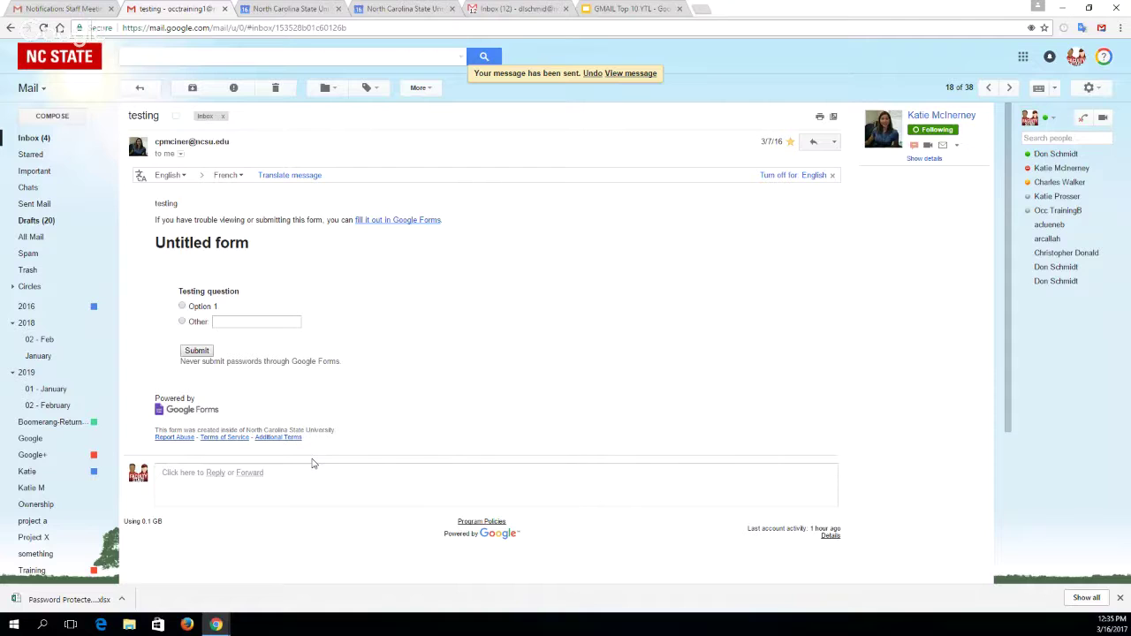
- Undo the sending of the "Test" message and discard its reopened draft
left_click(592, 74)
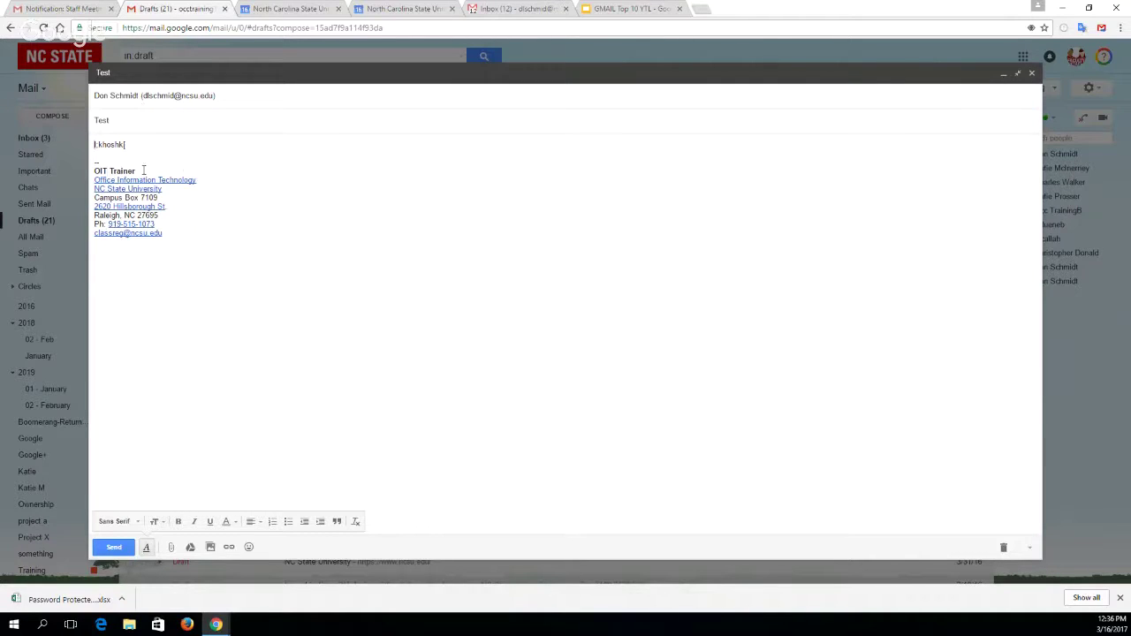
left_click(1002, 547)
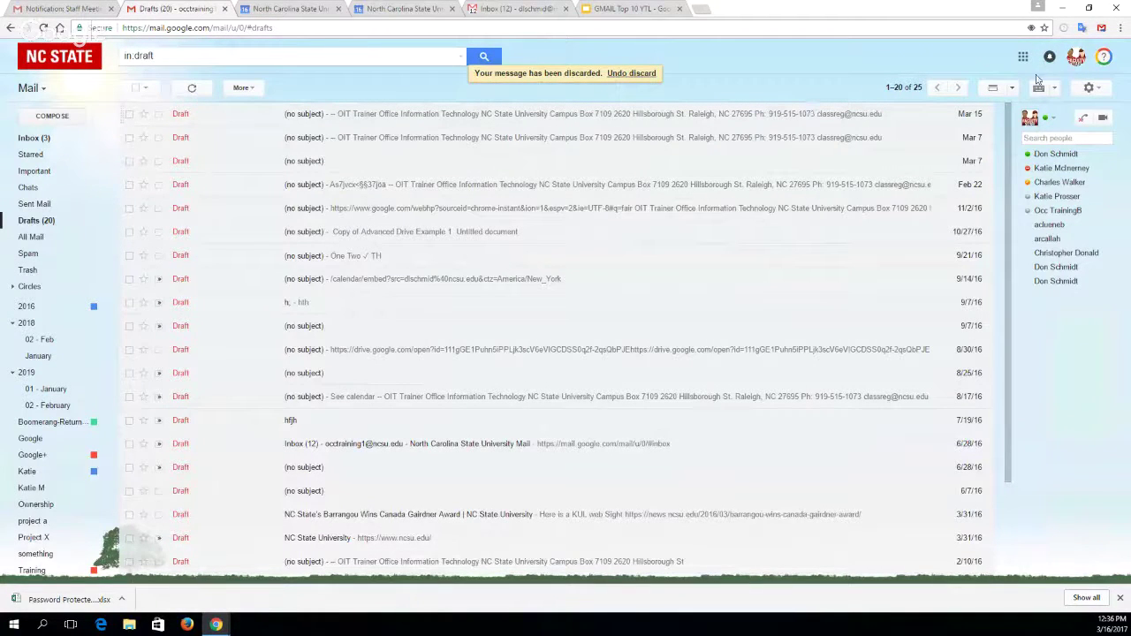
- Examine the enabled Labs in the mail settings and return to the General settings
left_click(1092, 93)
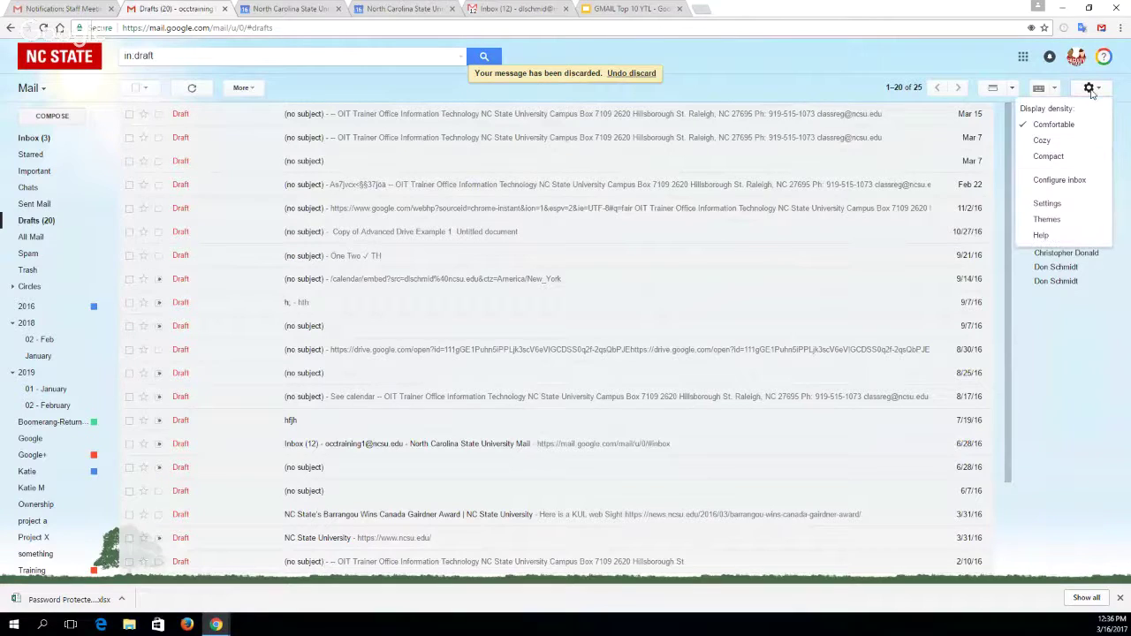
left_click(1056, 207)
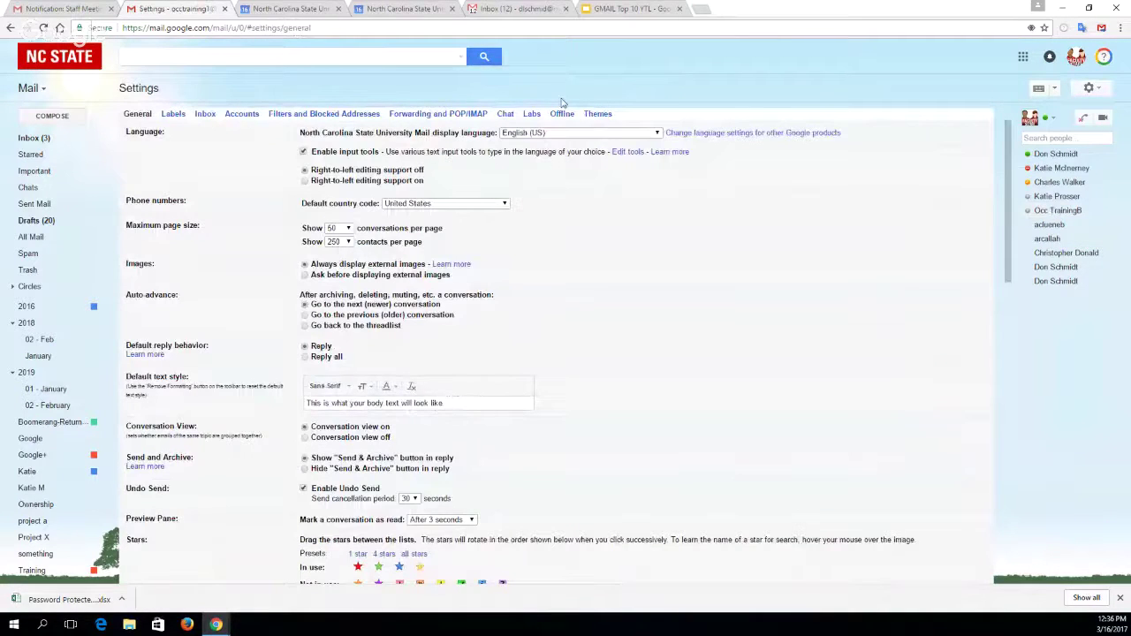
left_click(531, 113)
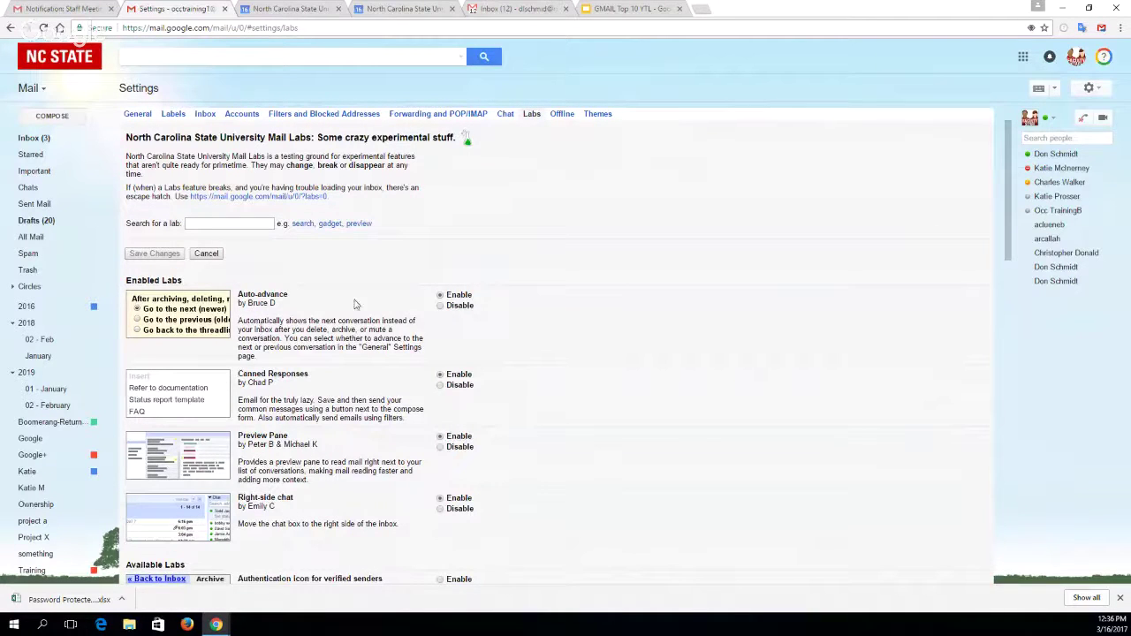
scroll(354, 304, "down", 2)
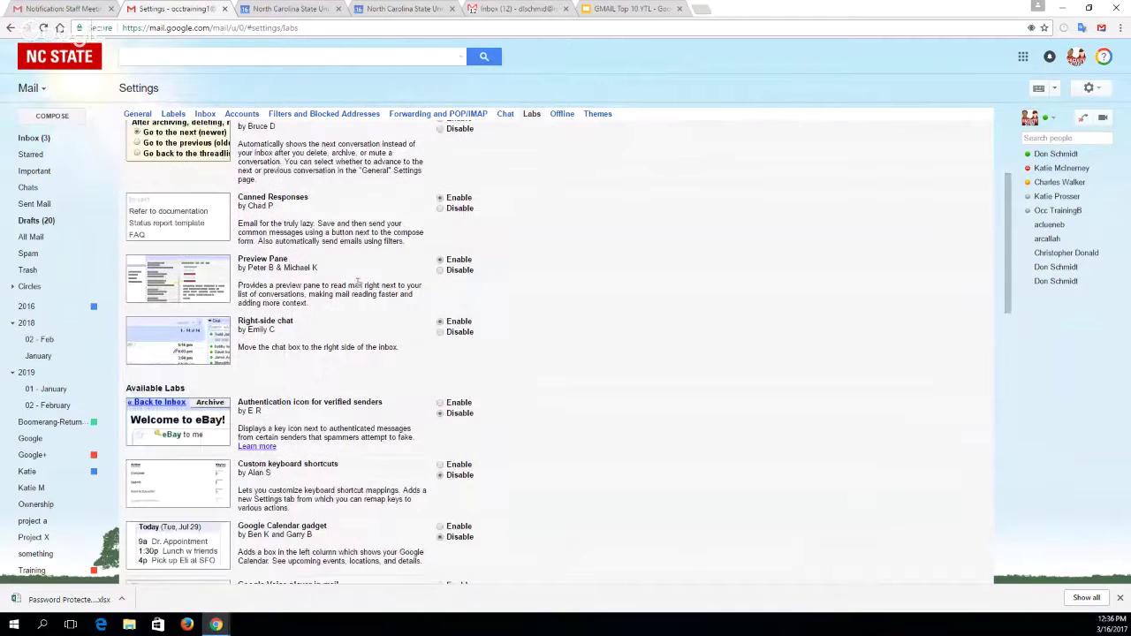
scroll(357, 283, "up", 1)
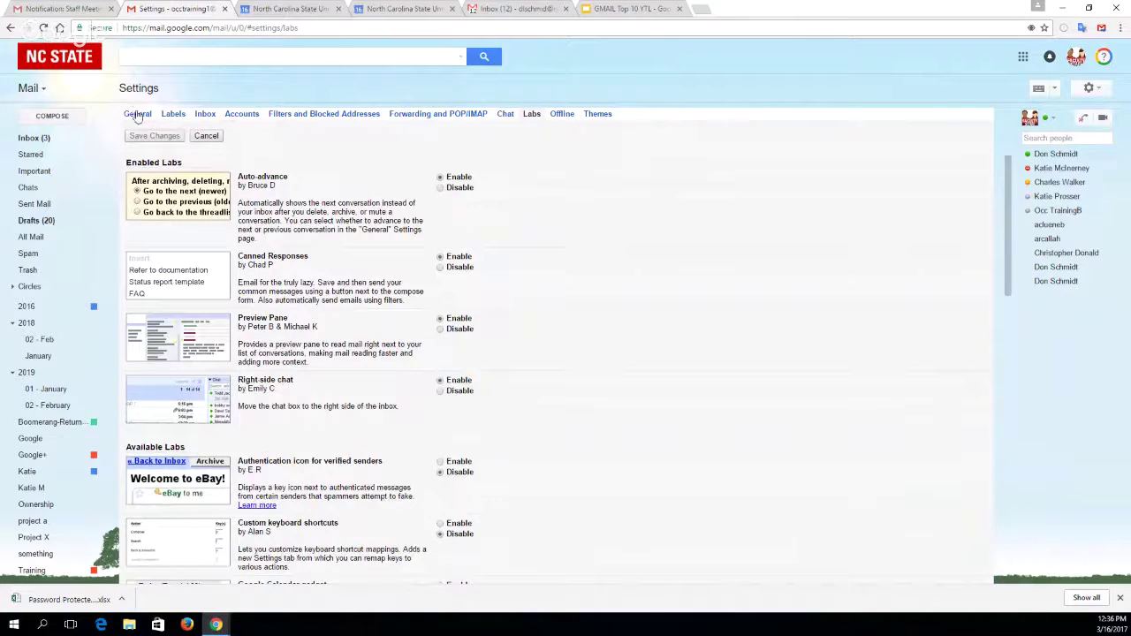
left_click(137, 115)
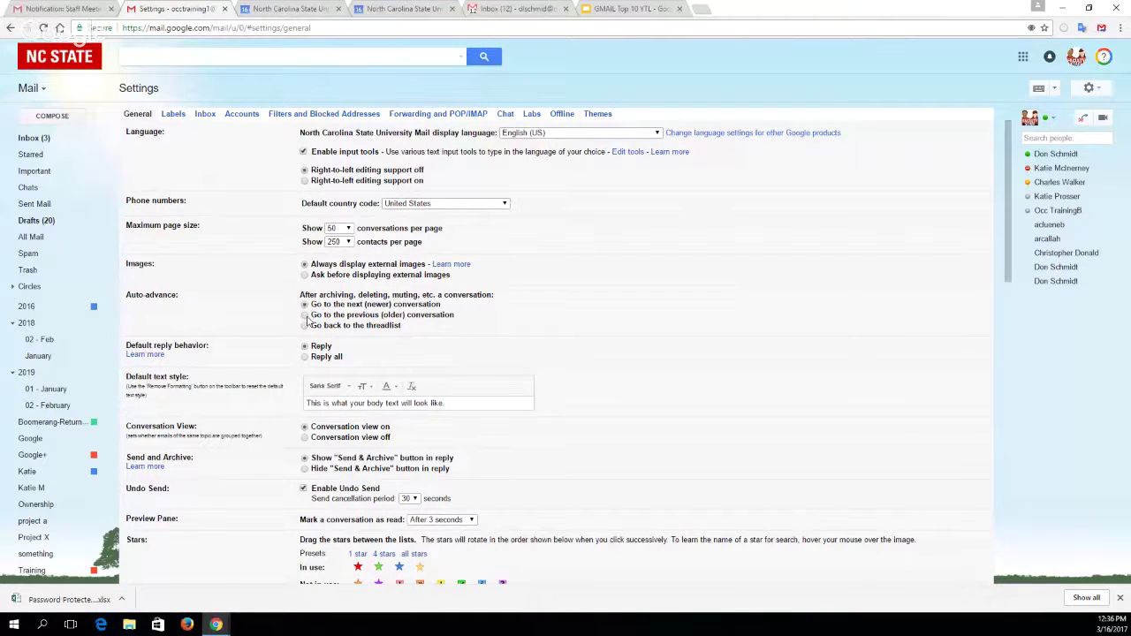
- Go to the inbox, select a few of the newest messages in the list, and deselect them again
left_click(27, 141)
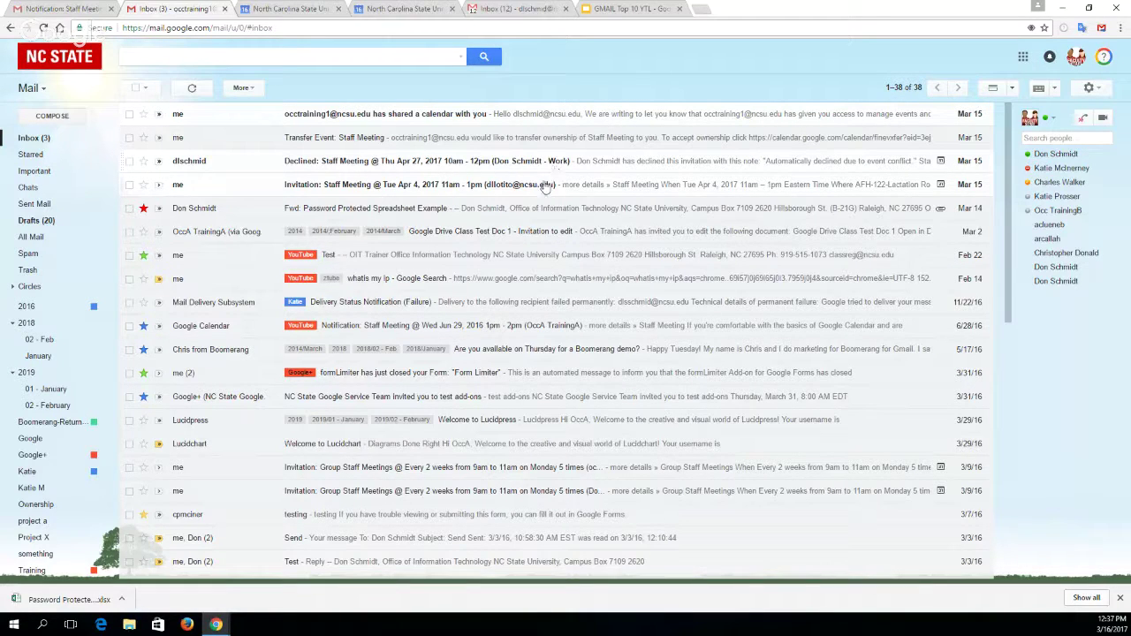
left_click(129, 185)
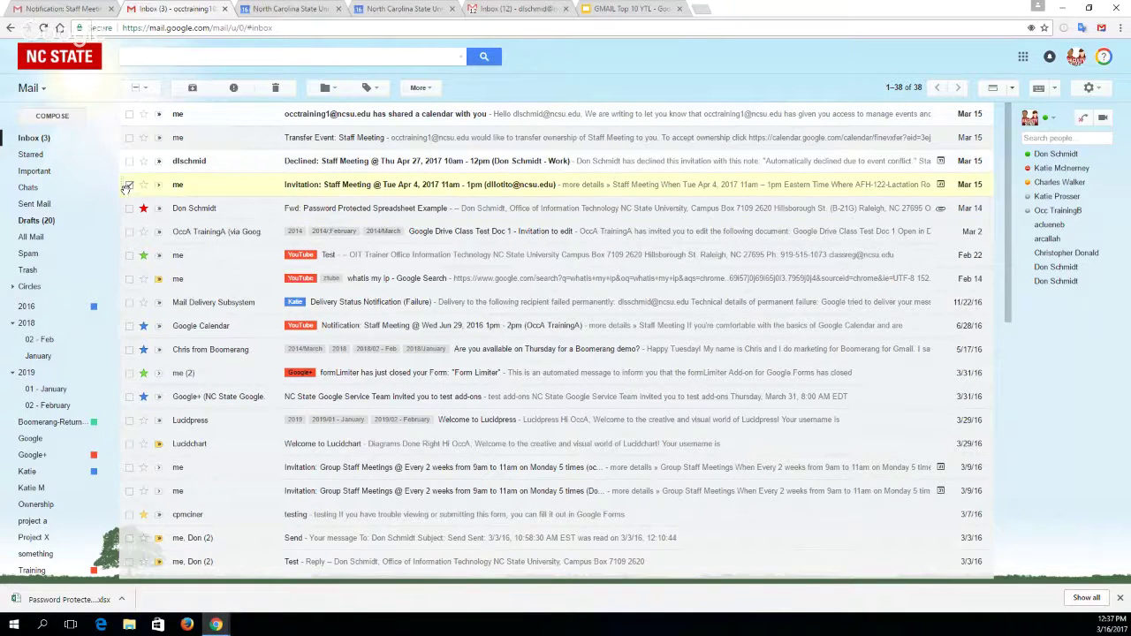
left_click(129, 185)
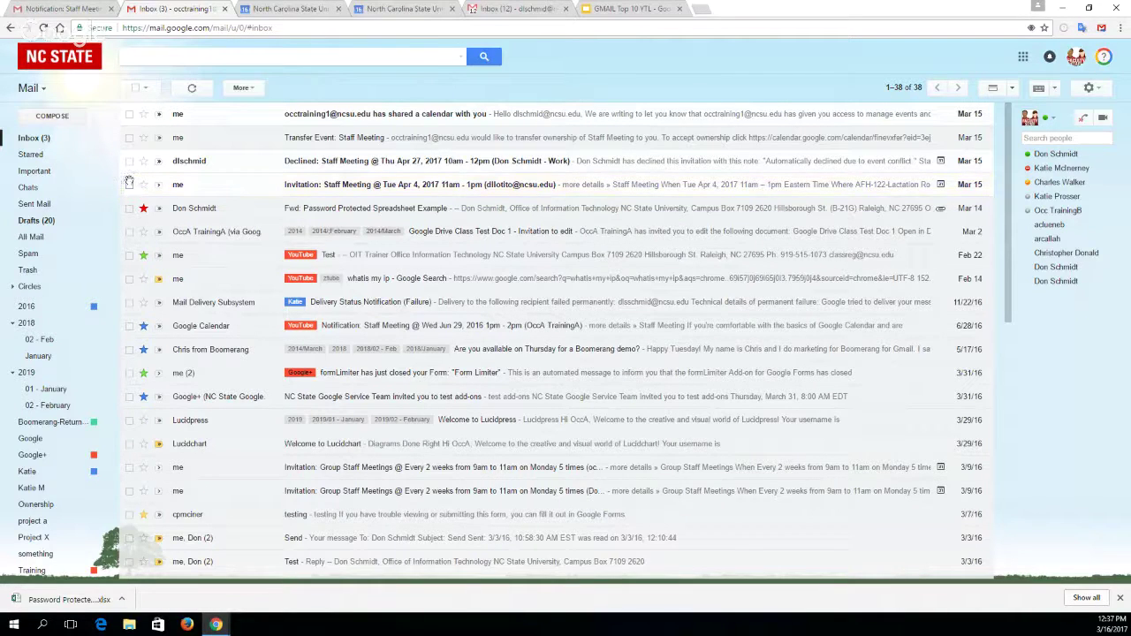
left_click(129, 161)
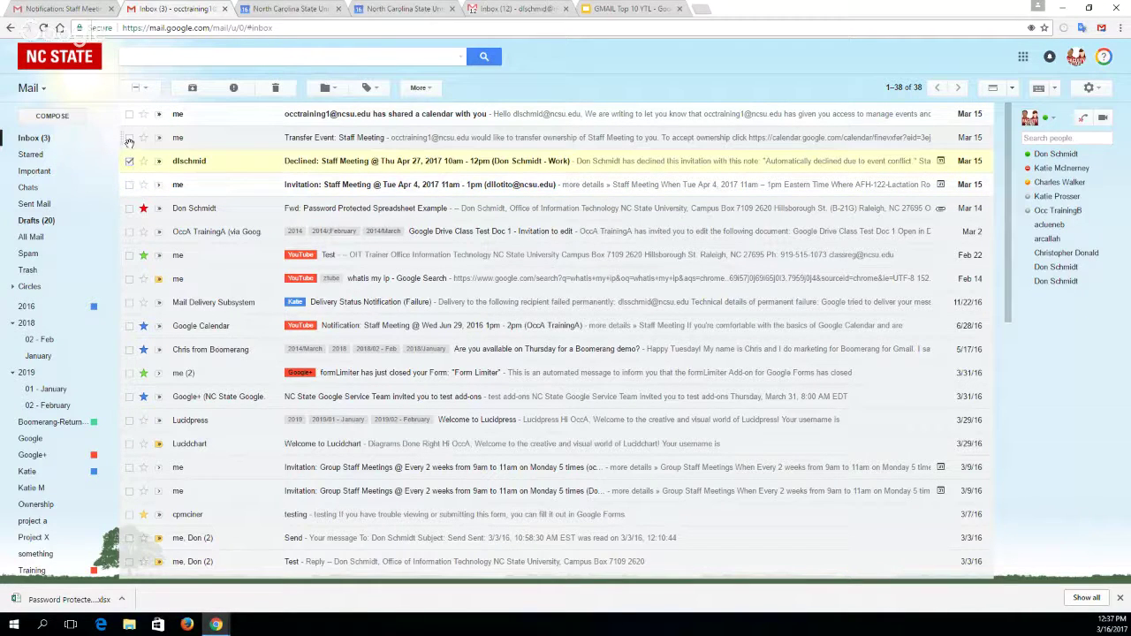
left_click(129, 138)
left_click(129, 138)
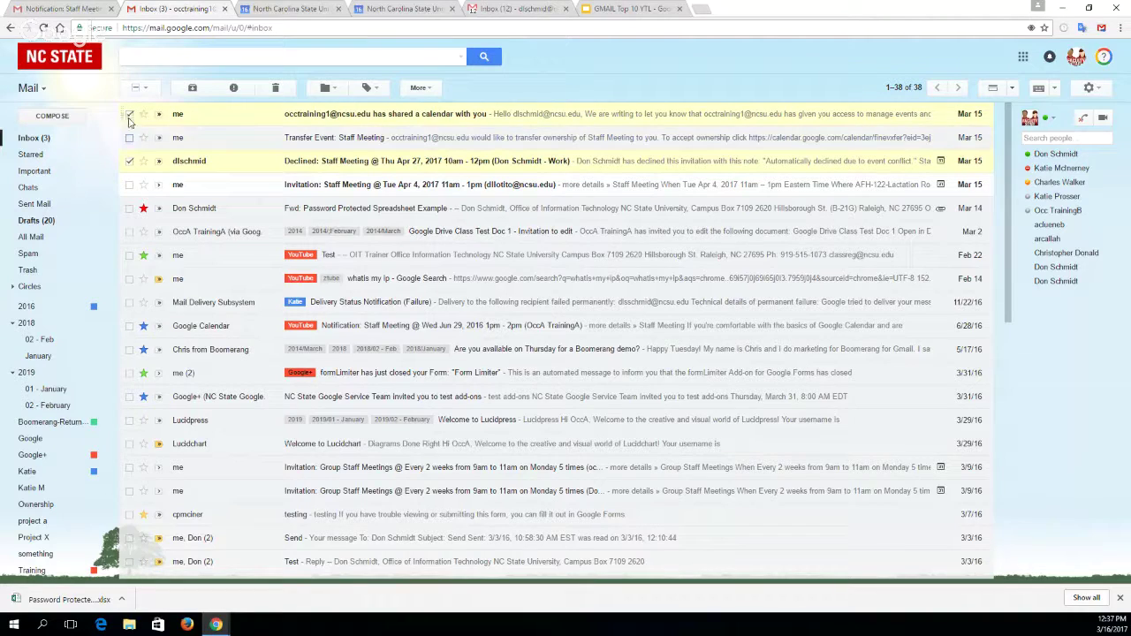
left_click(129, 161)
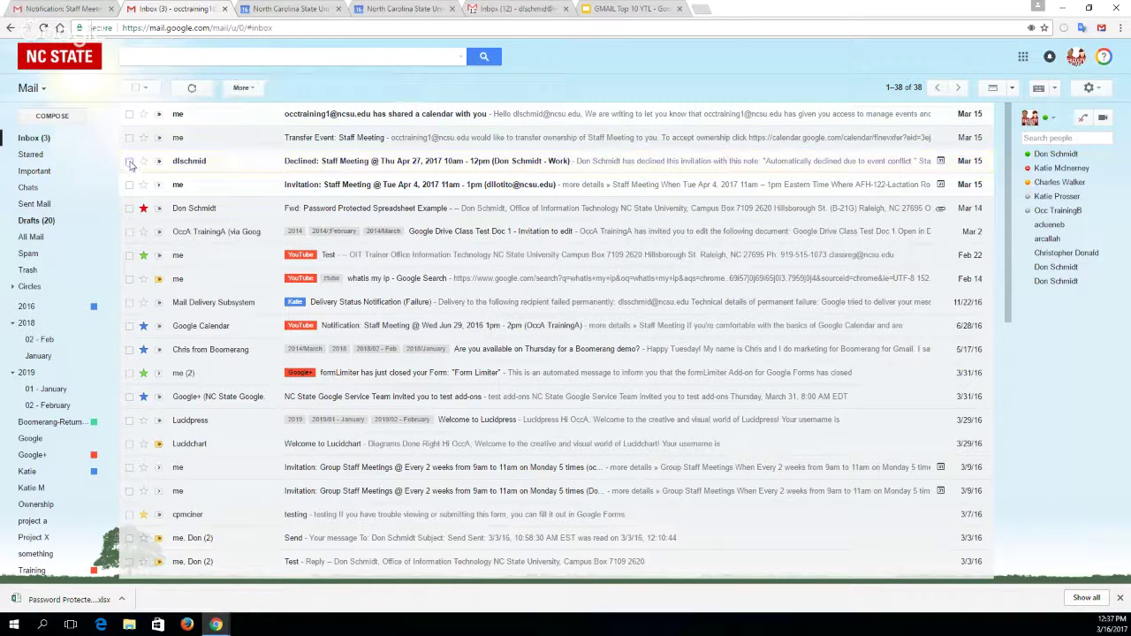
- Review the Auto-advance options in the General settings, with "Go to the next (newer) conversation" chosen
left_click(1092, 89)
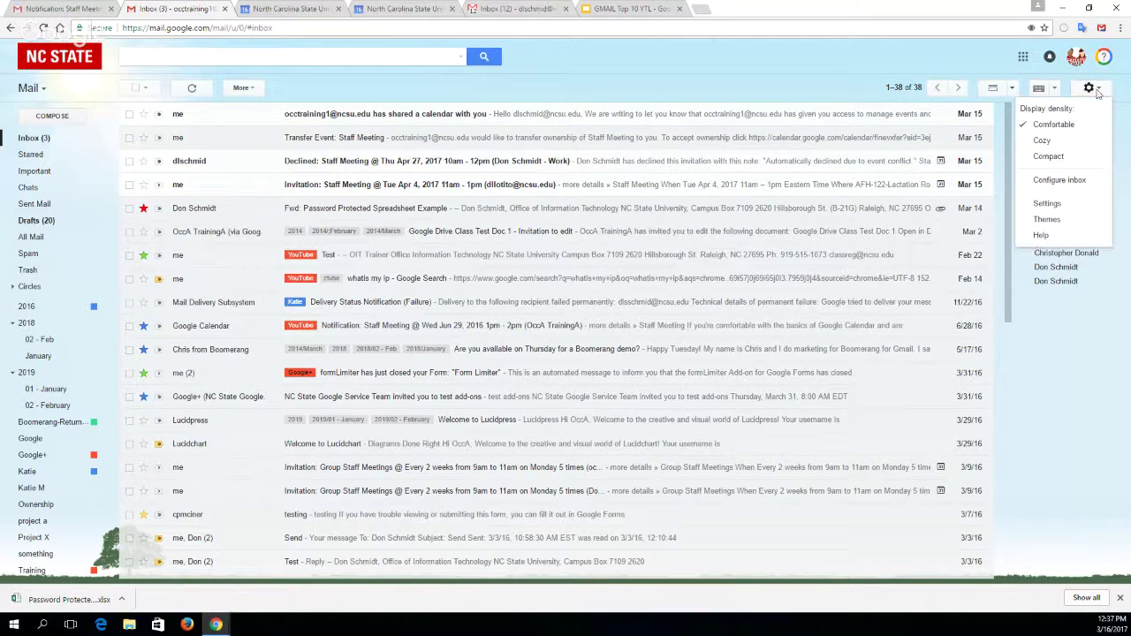
left_click(1046, 204)
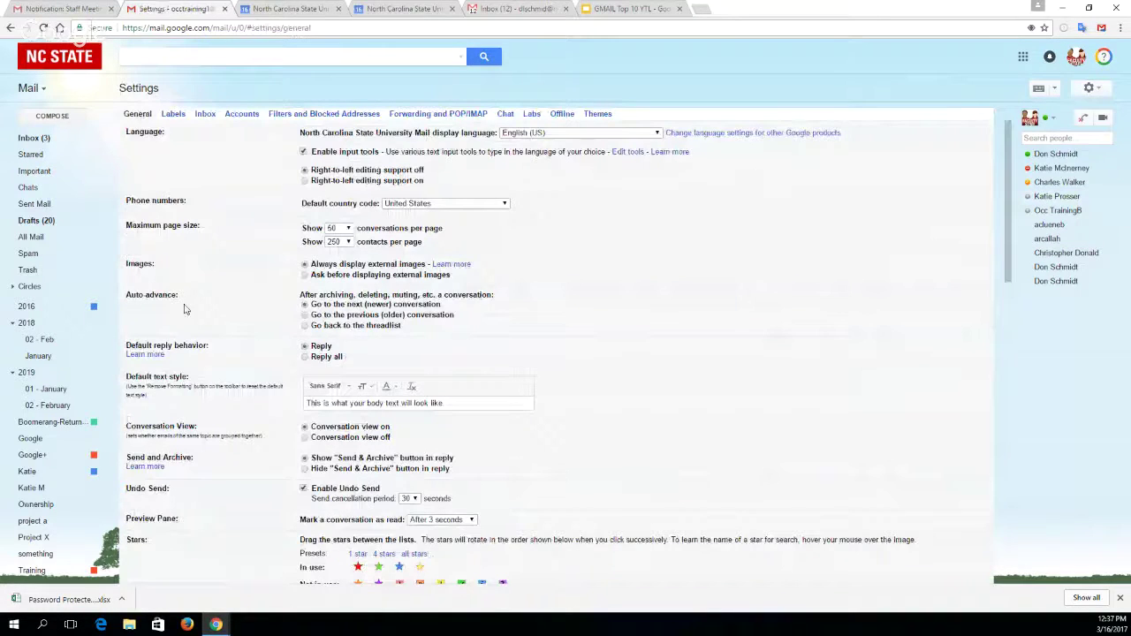
left_click(305, 305)
- Open the inbox message "NC State Google Service Team invited you to test add-ons", delete it, and return to the inbox
left_click(32, 138)
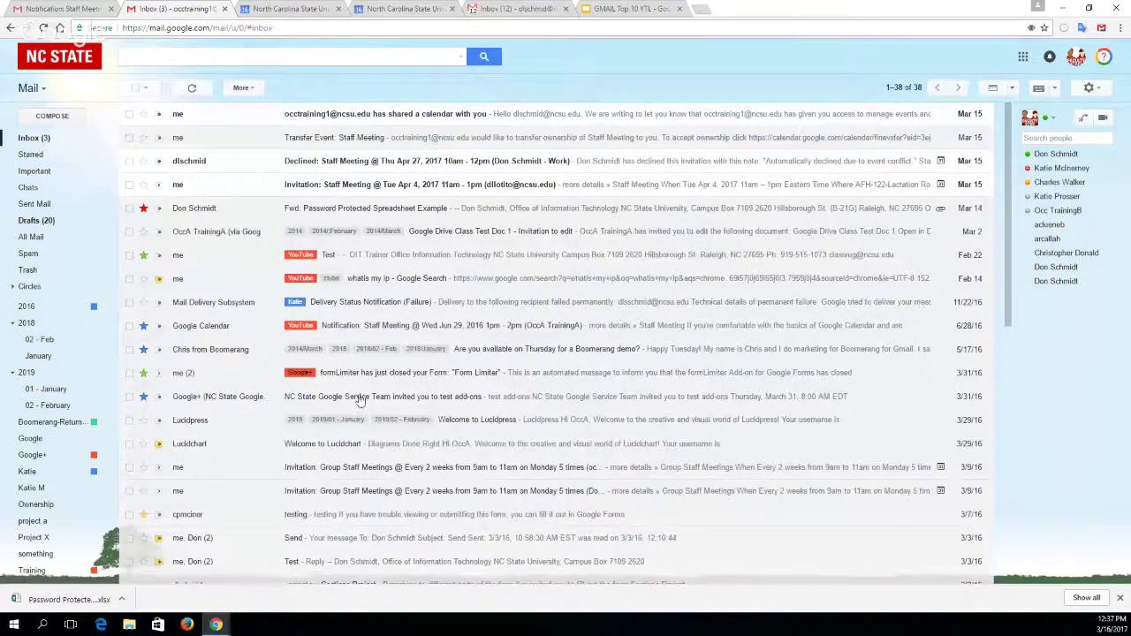
left_click(361, 397)
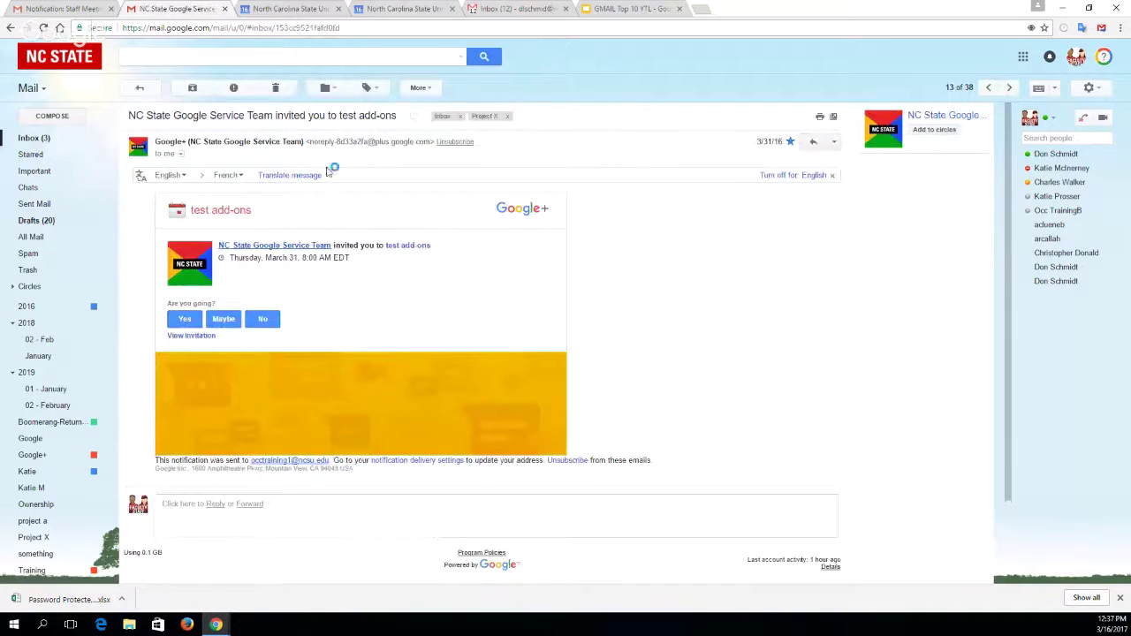
left_click(275, 88)
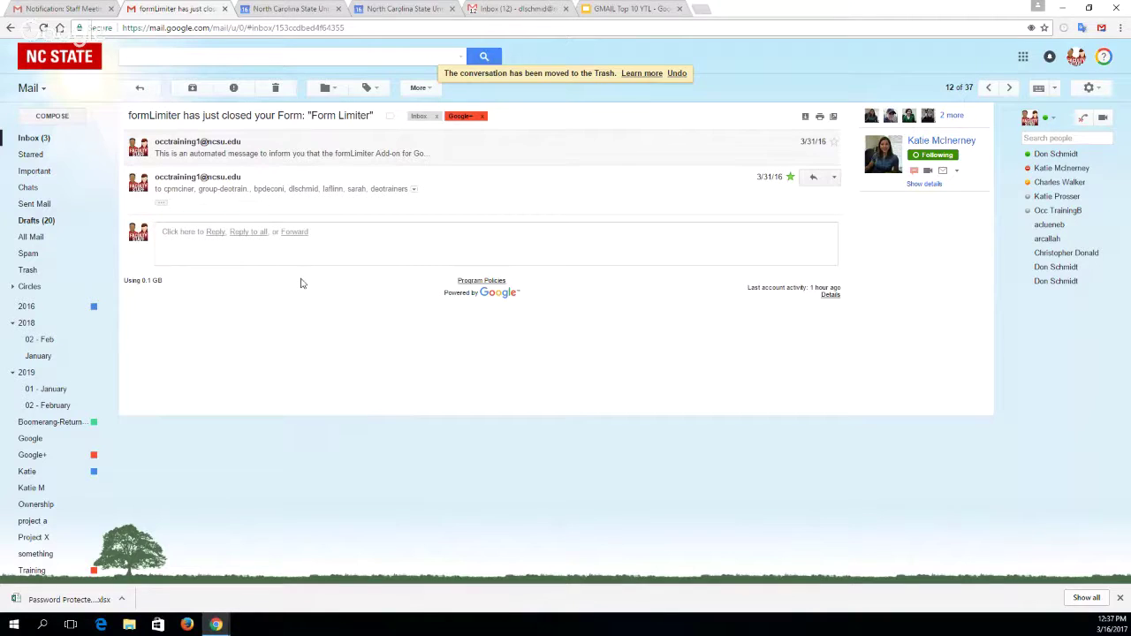
left_click(26, 142)
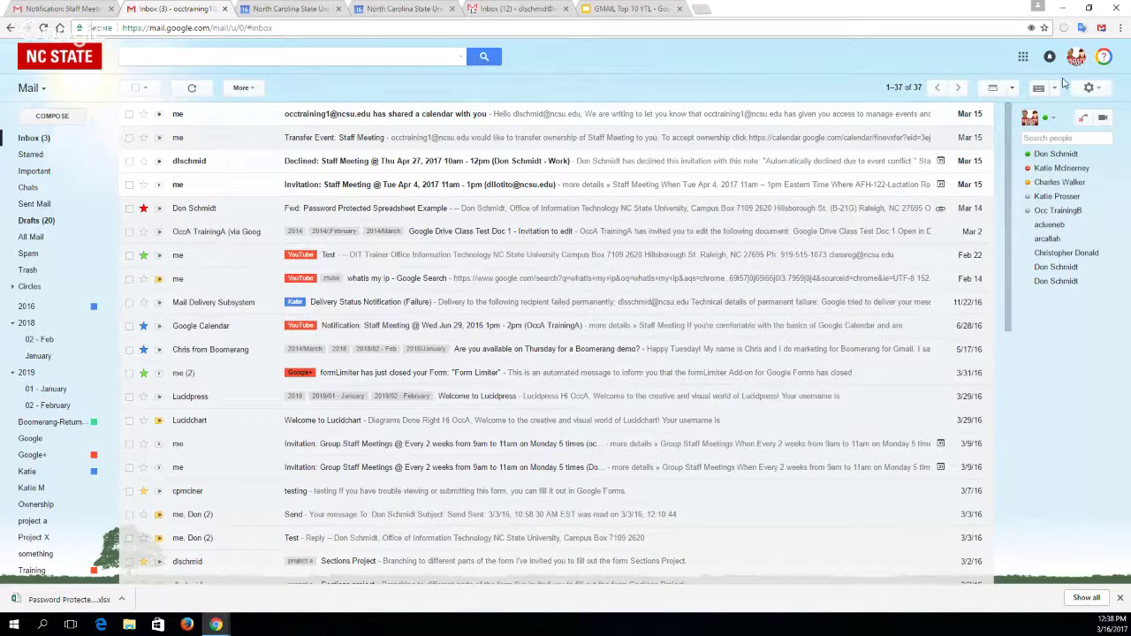
- Search the Labs settings for "und", clear the search, and return to the General settings
left_click(1100, 91)
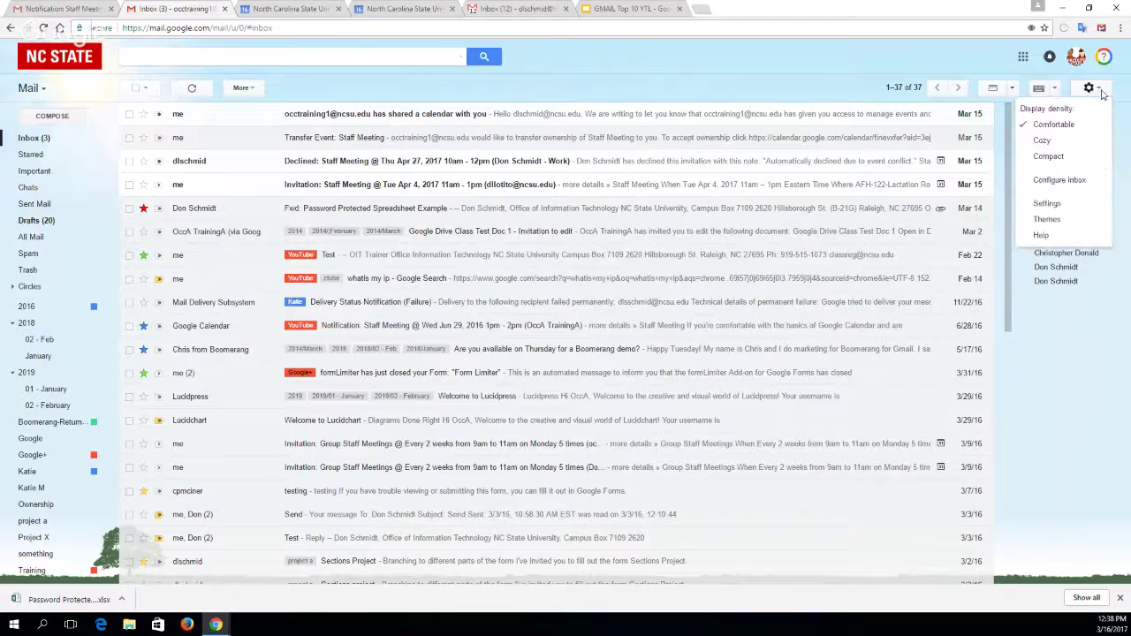
left_click(1048, 204)
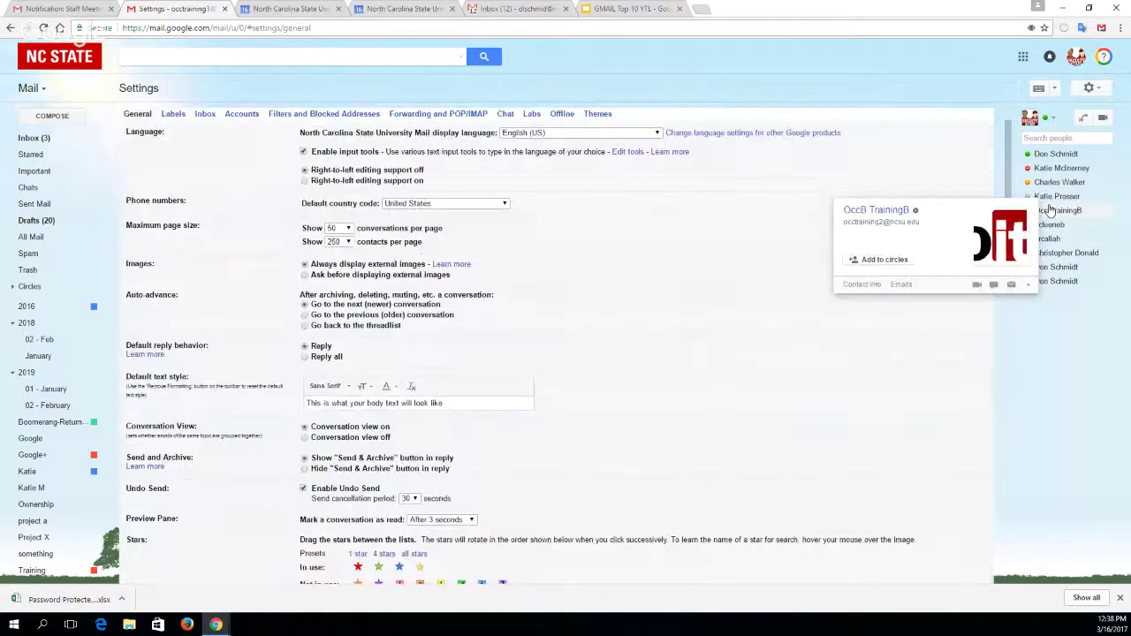
left_click(530, 115)
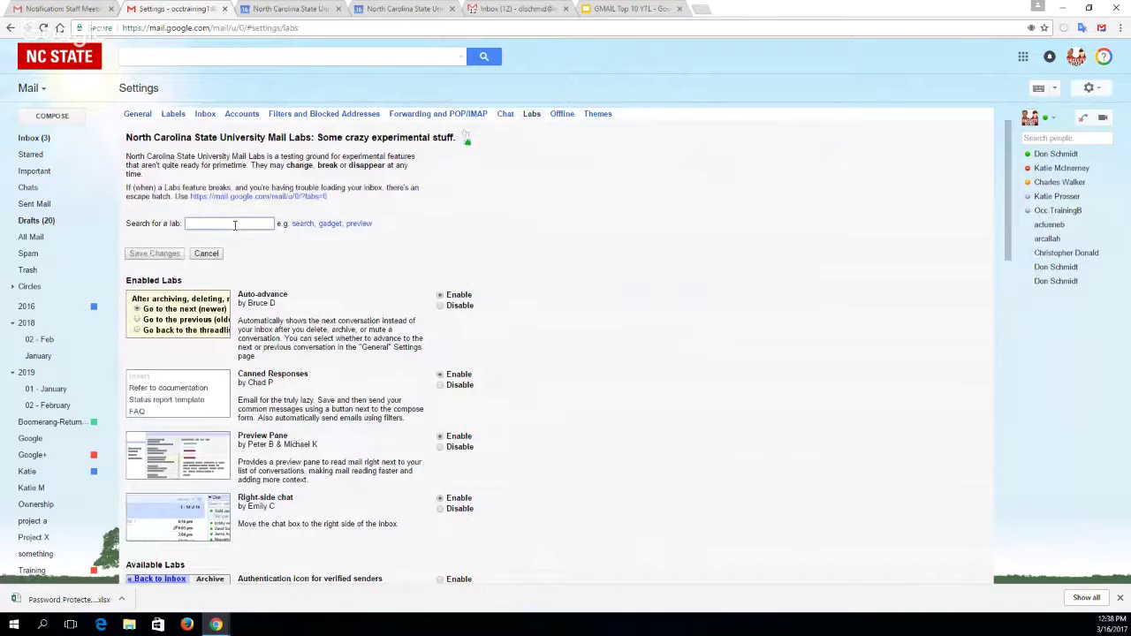
type("und")
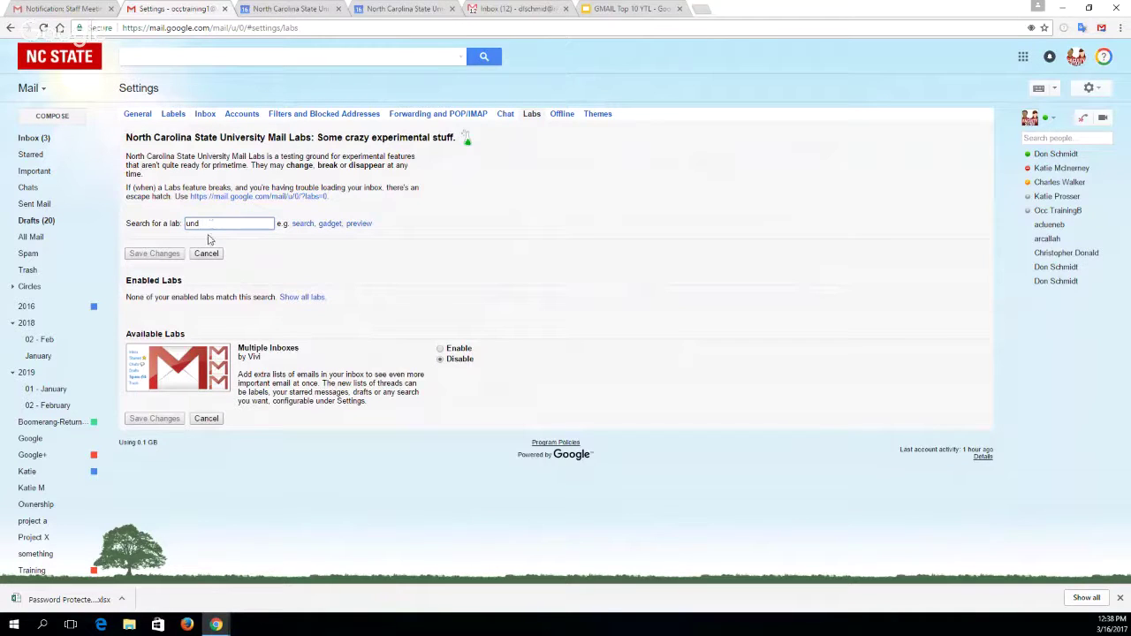
key("BackSpace")
key("BackSpace")
key("BackSpace")
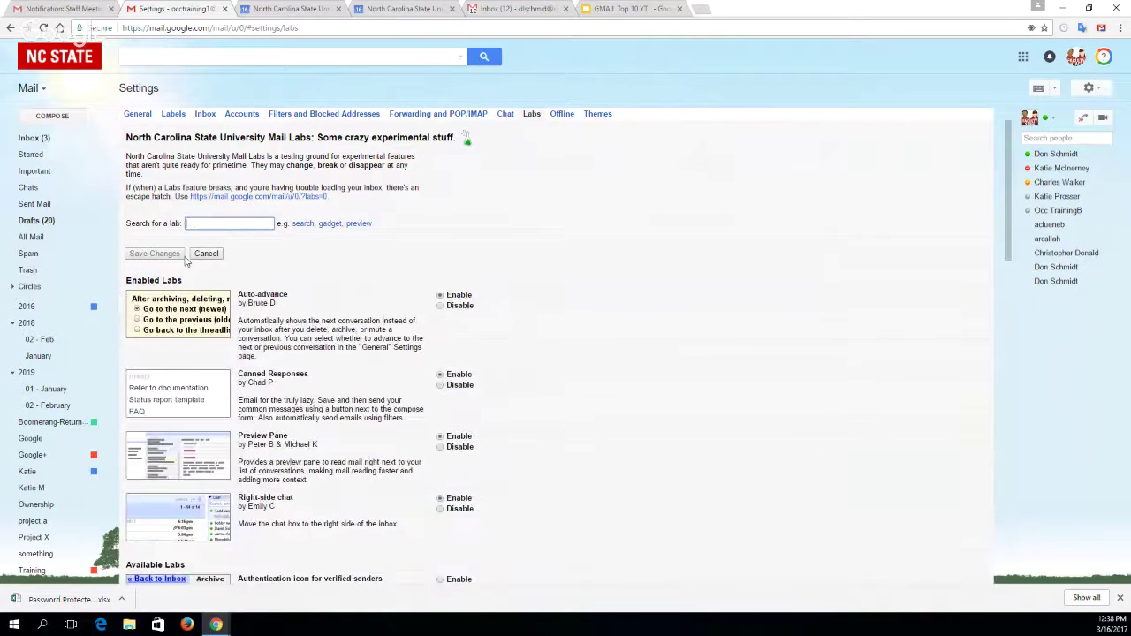
left_click(137, 114)
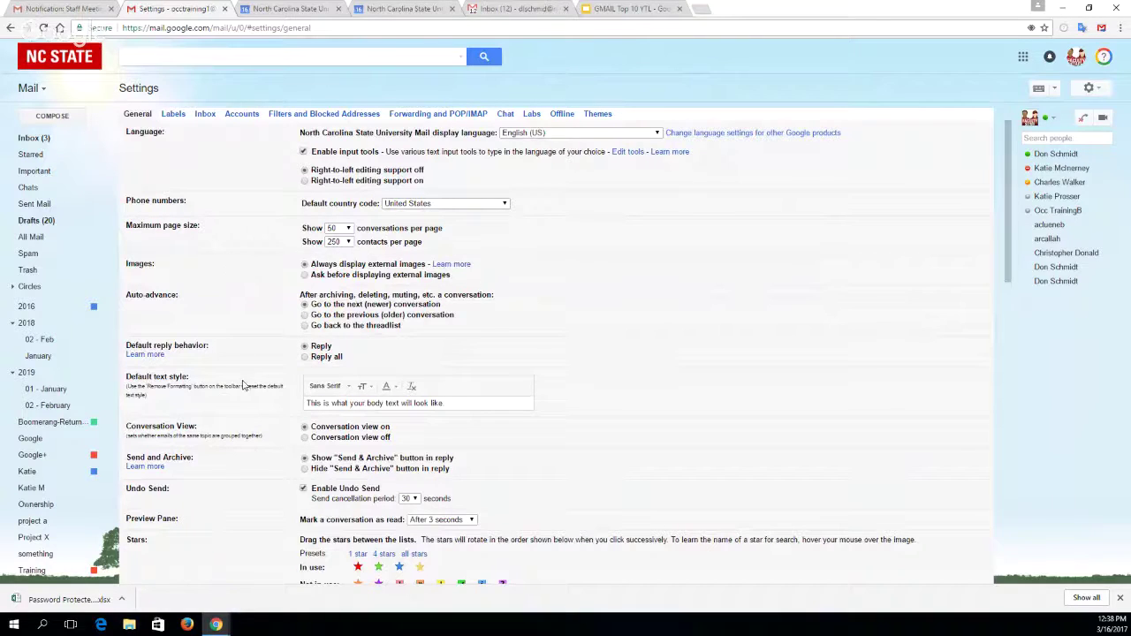
- View the Undo Send cancellation period choices in the General settings, and return to the inbox
scroll(459, 368, "down", 1)
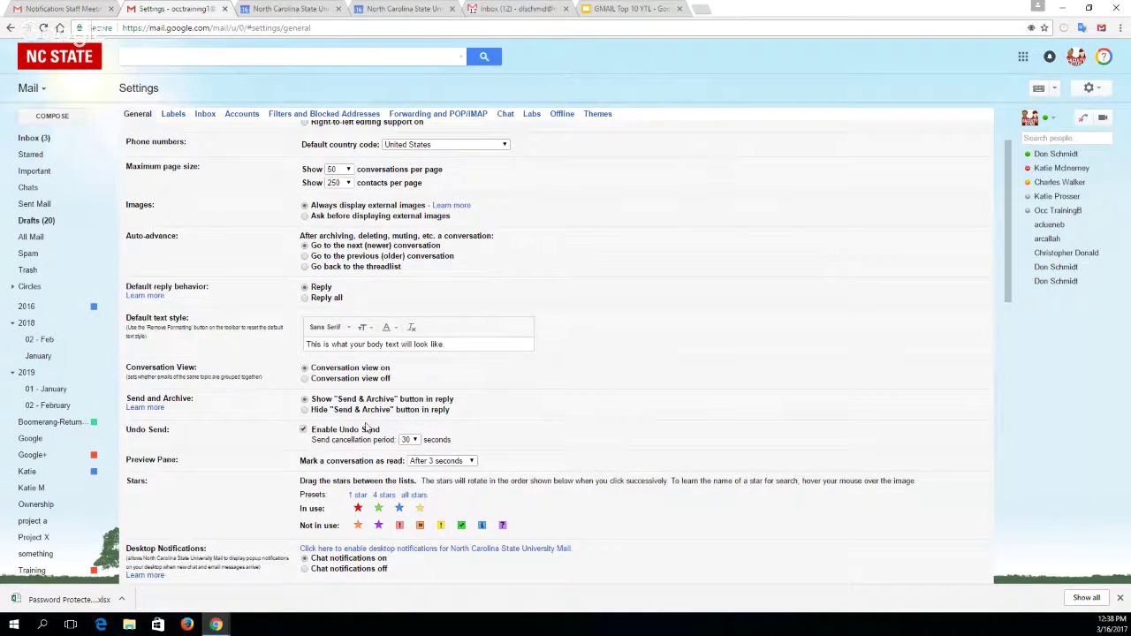
left_click(412, 441)
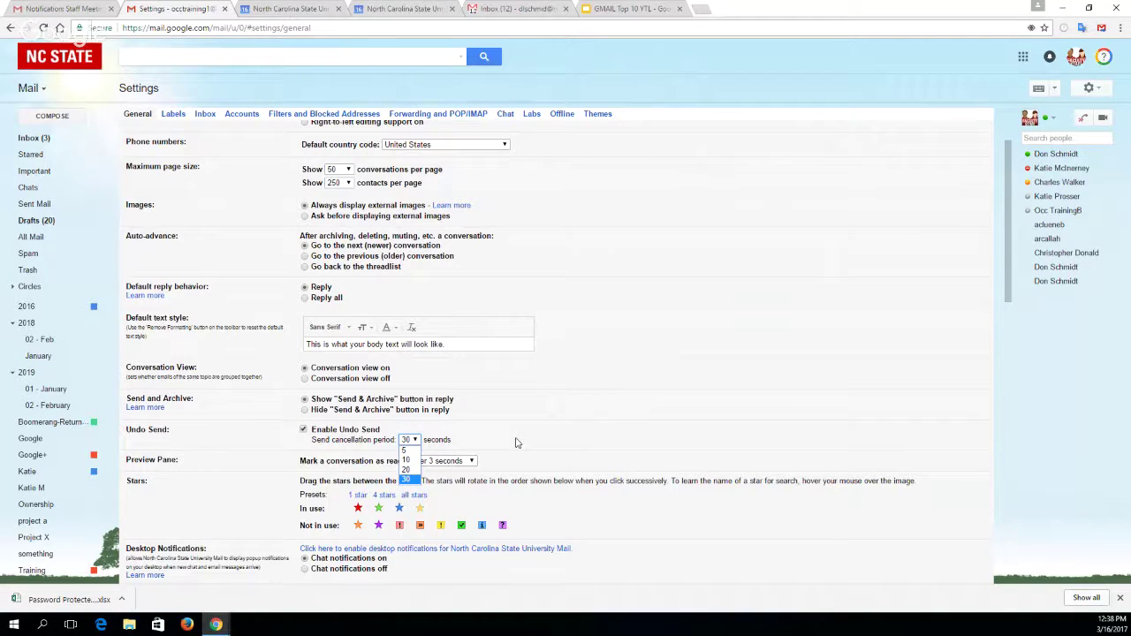
left_click(33, 141)
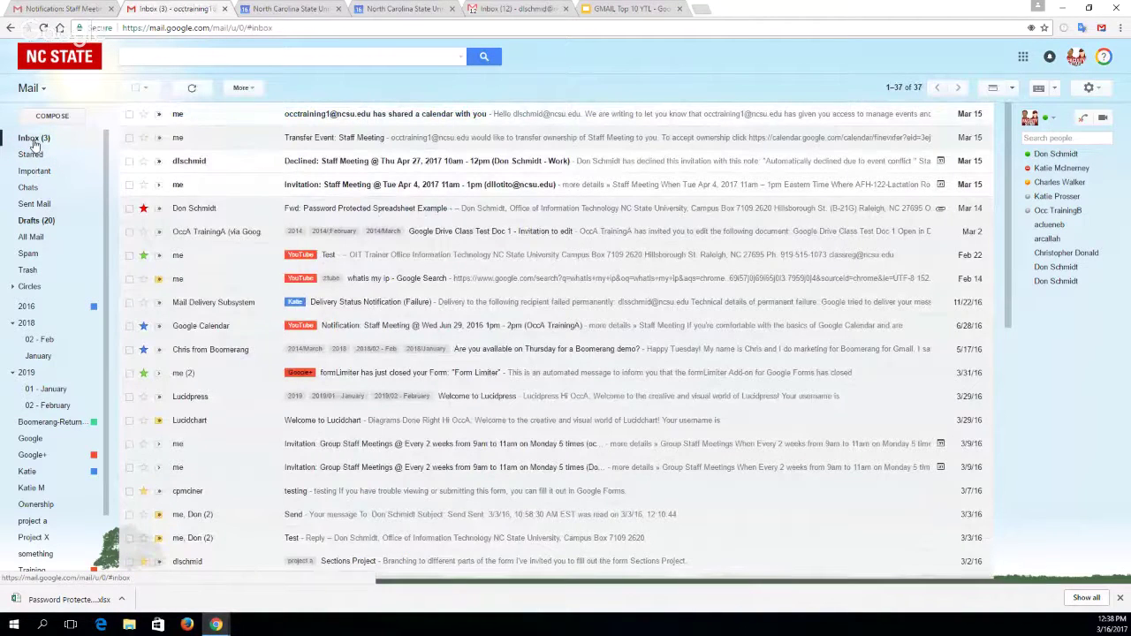
- Compose a message with only the signature to the first contact suggested for "don" and send it without a subject
key("c")
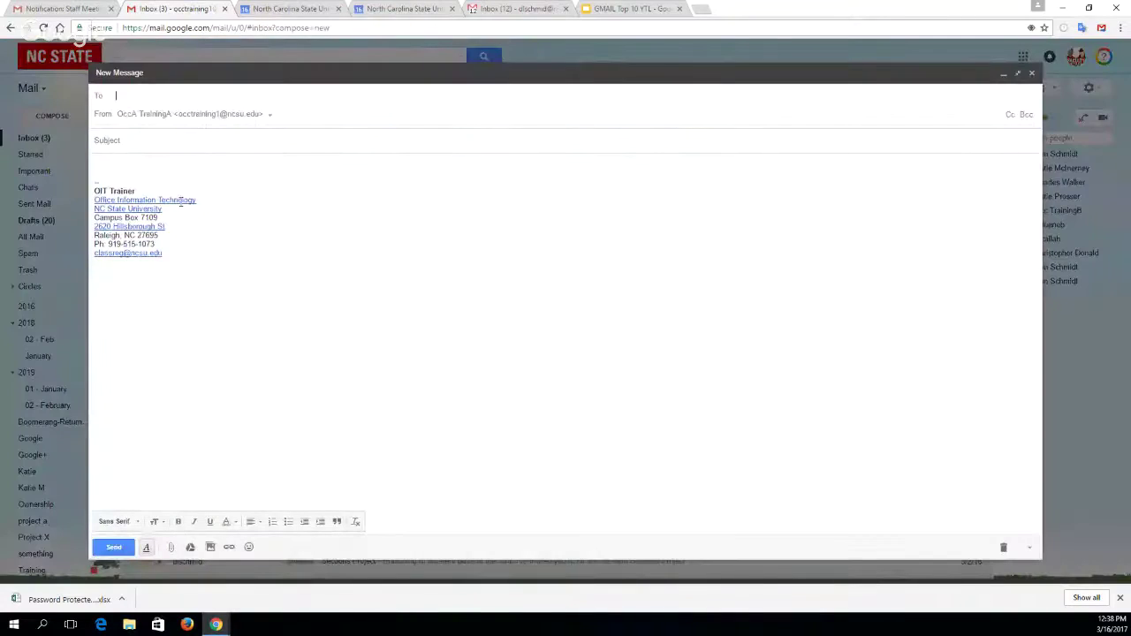
type("don")
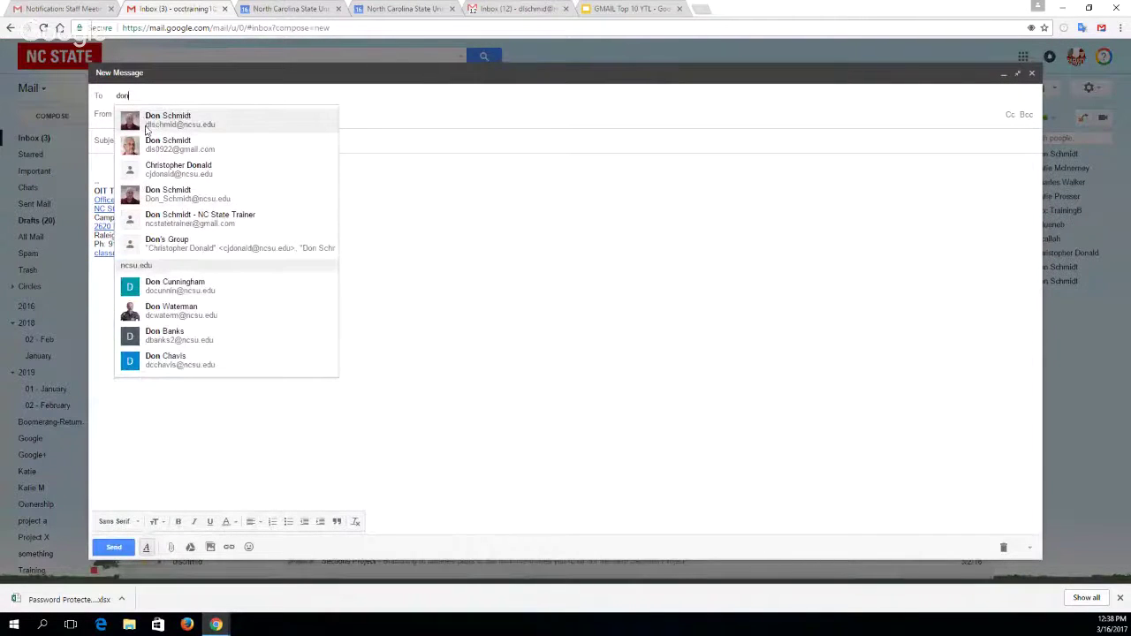
key("Return")
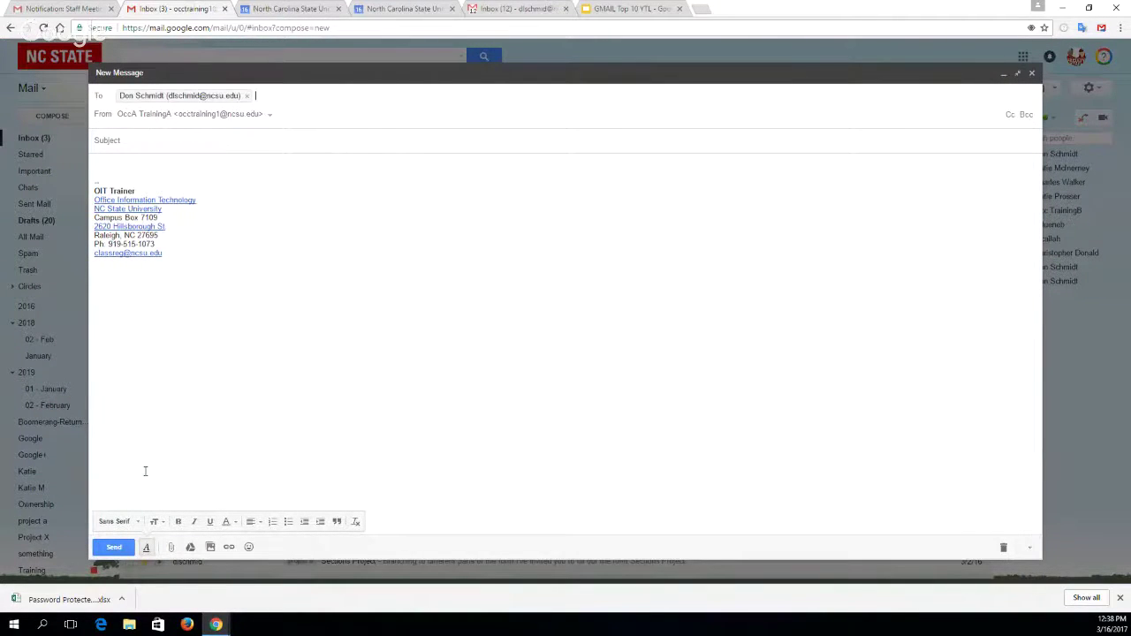
key("ctrl+Return")
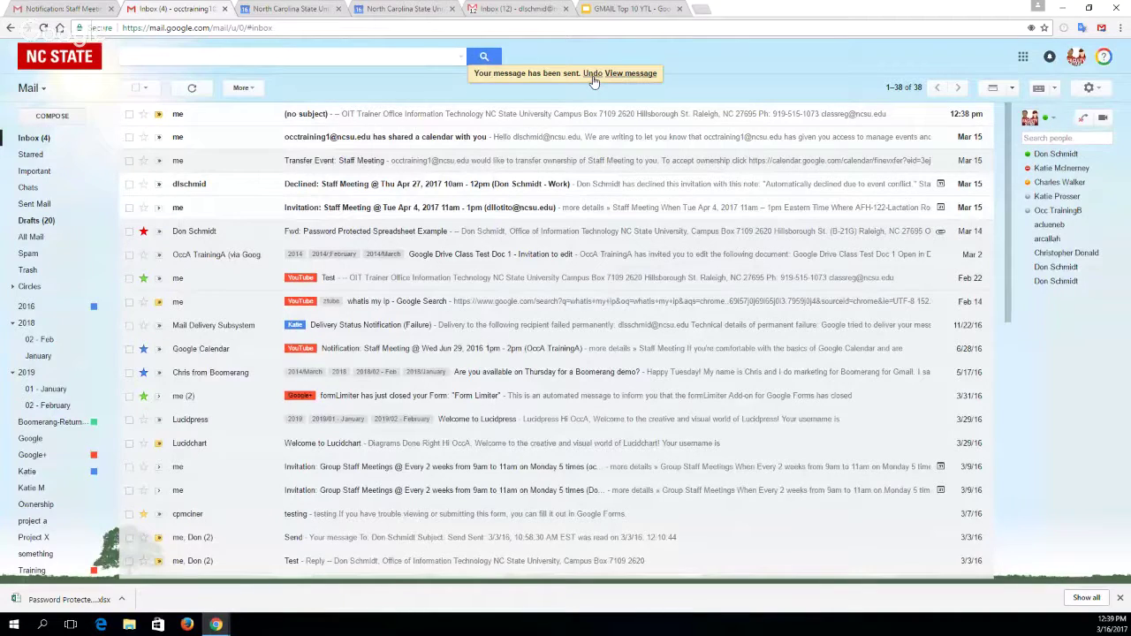
- Undo the sending of the message and discard the restored draft
left_click(594, 78)
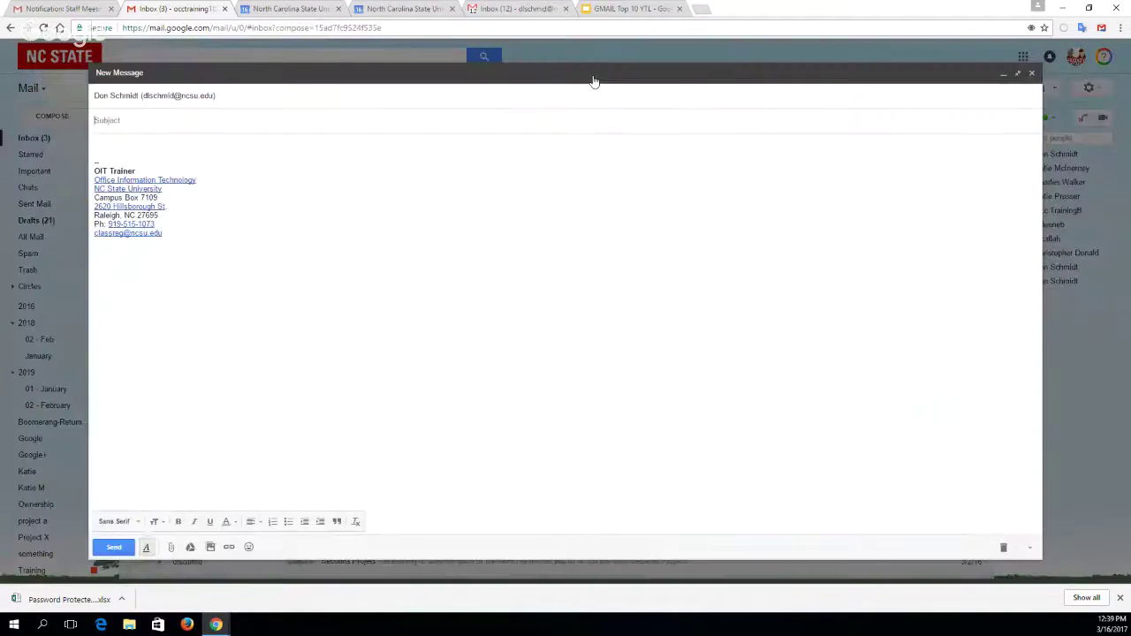
left_click(1002, 548)
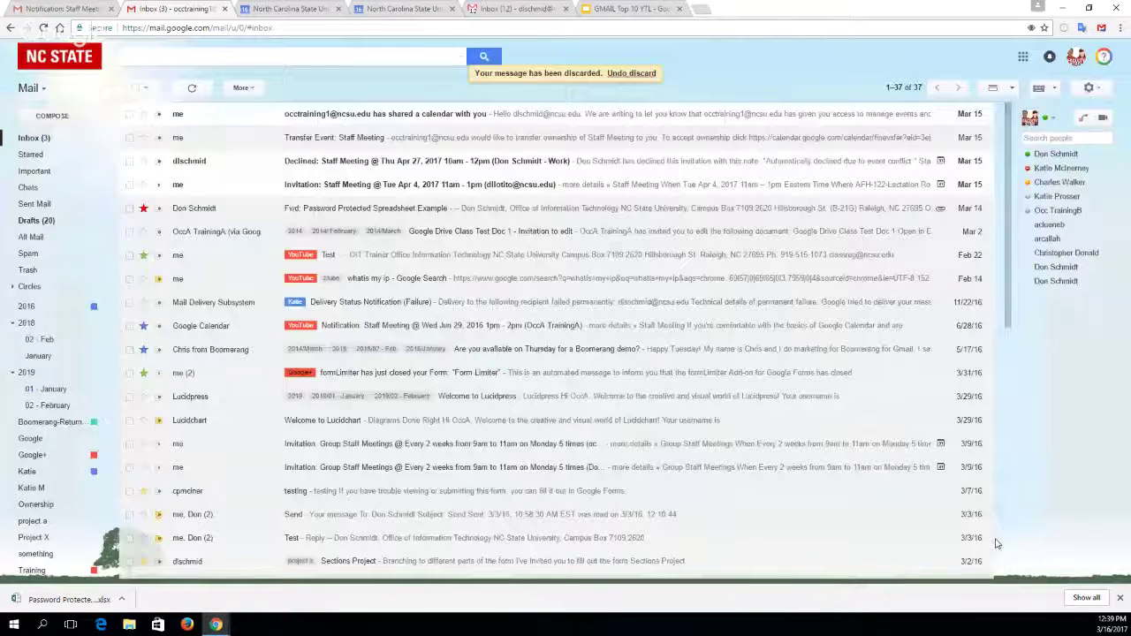
- Send another message without a subject to the first contact suggested for "don", and refresh the inbox
left_click(58, 119)
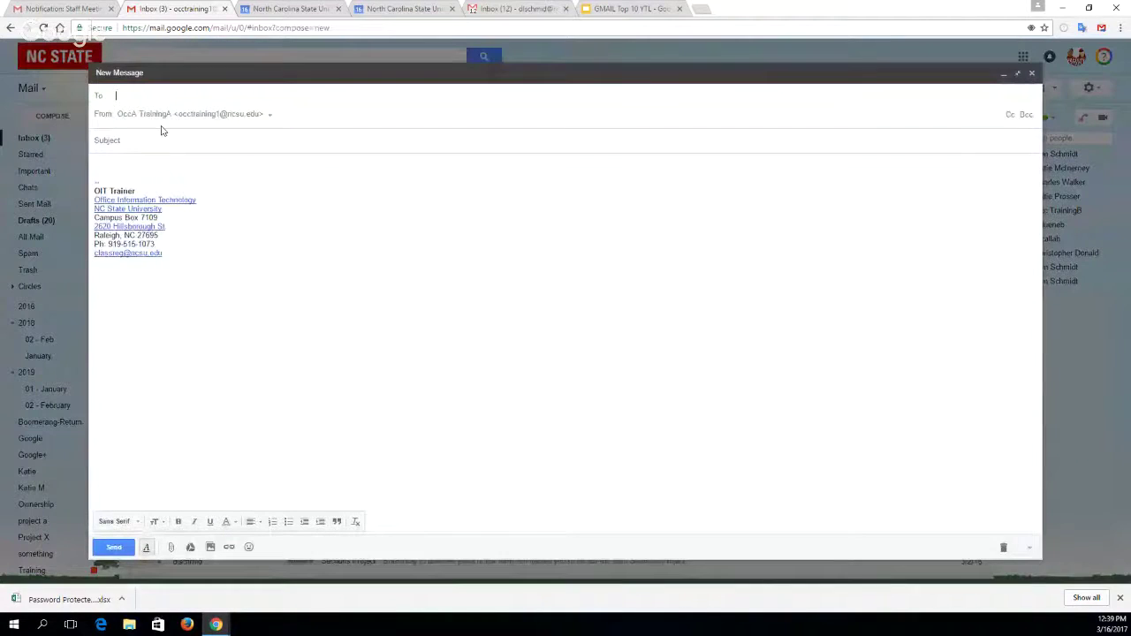
type("don")
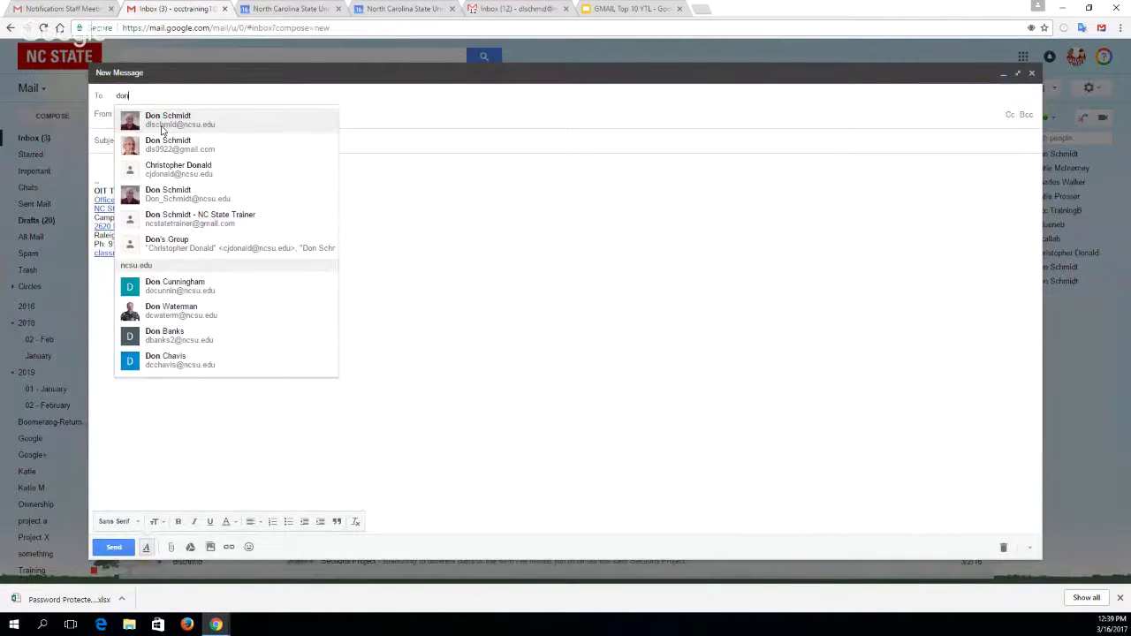
left_click(162, 131)
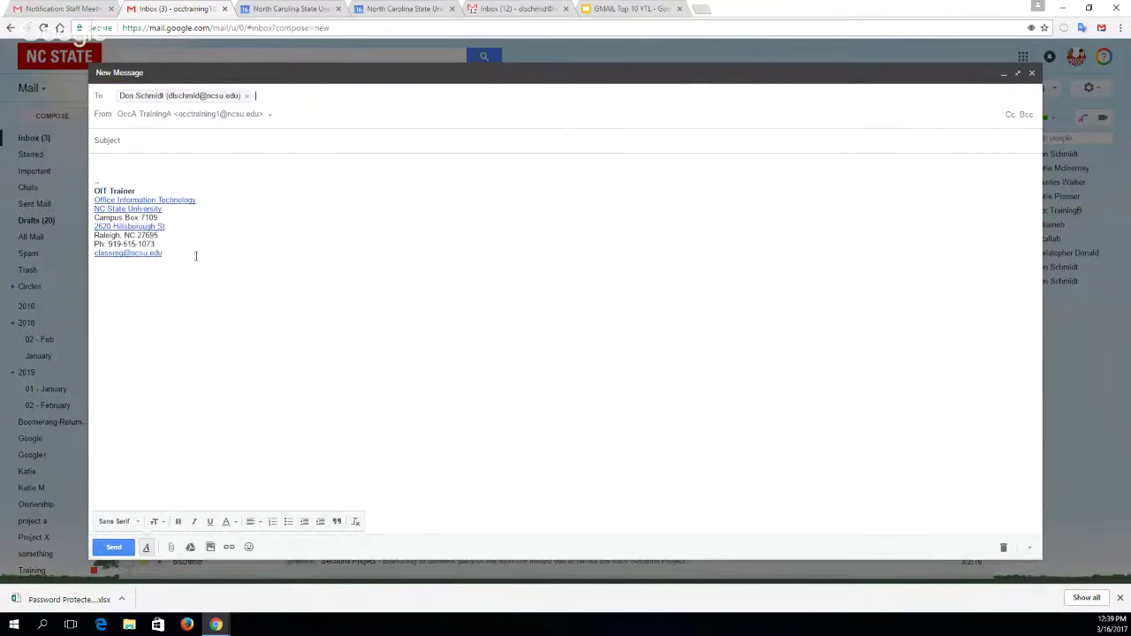
left_click(117, 548)
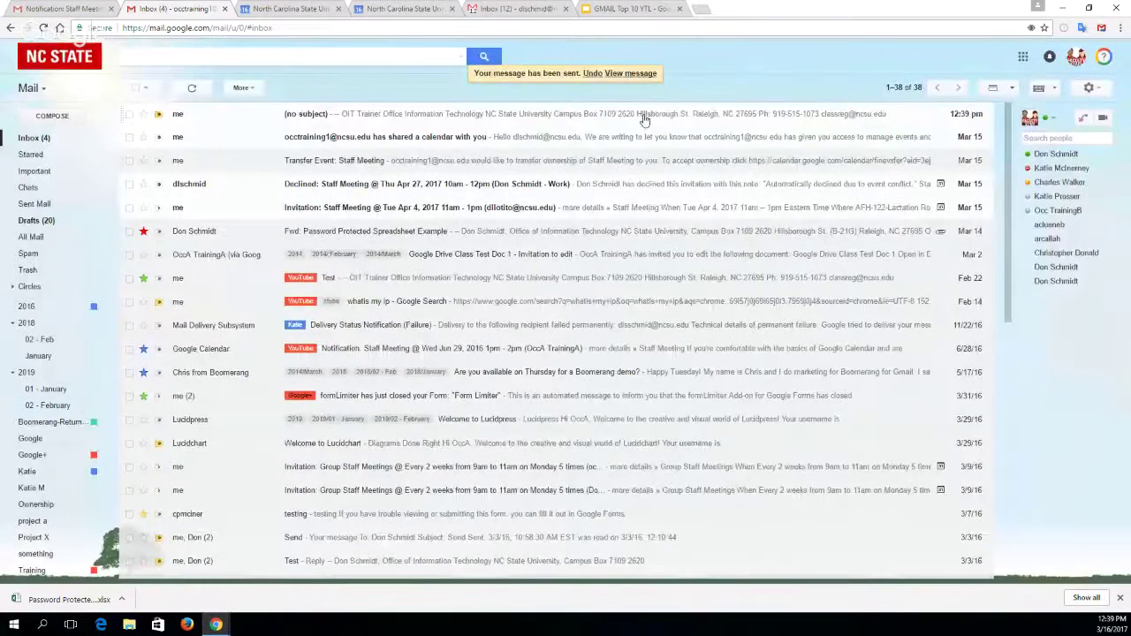
left_click(36, 137)
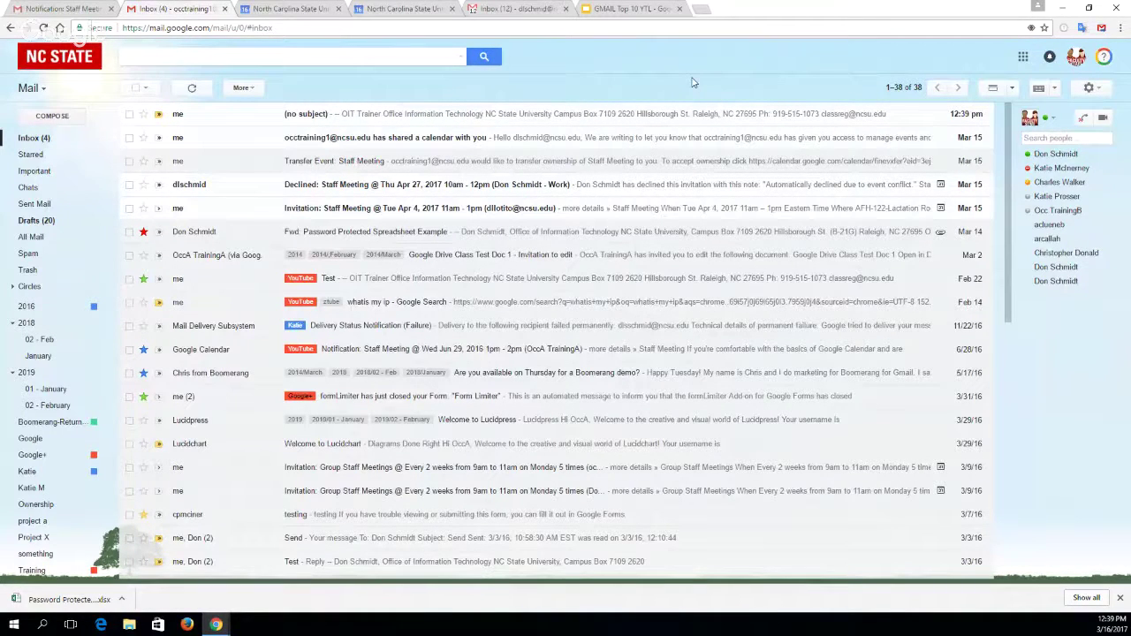
- Switch to the GMAIL Top 10 YTL presentation in Google Slides and show slide 19, "Gmail Add-ons/Extensions"
left_click(638, 11)
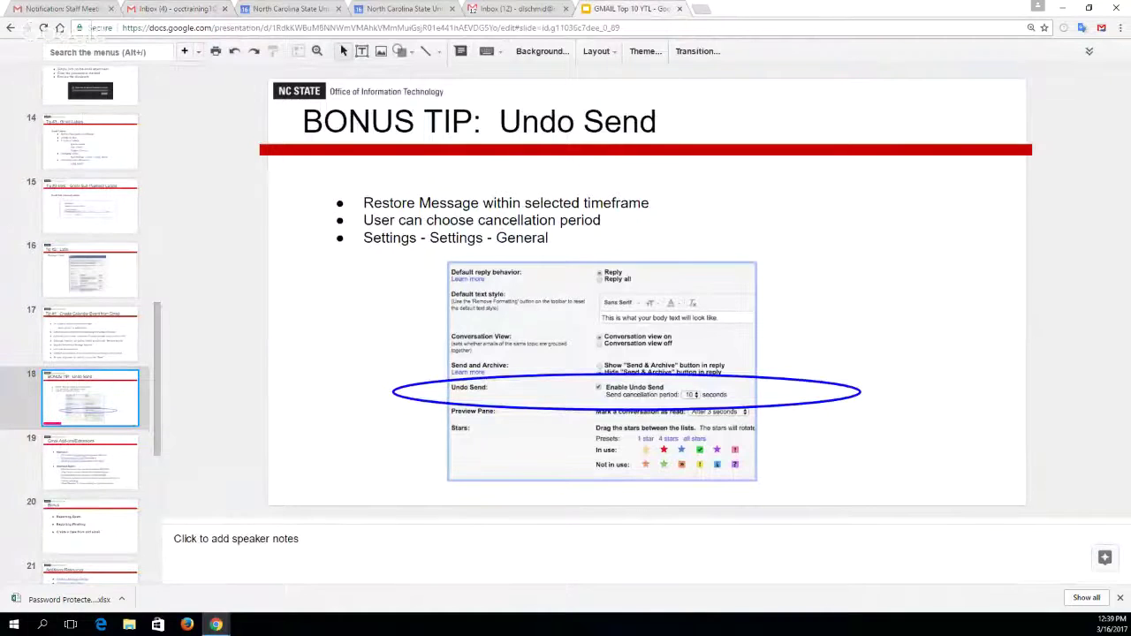
scroll(132, 437, "down", 1)
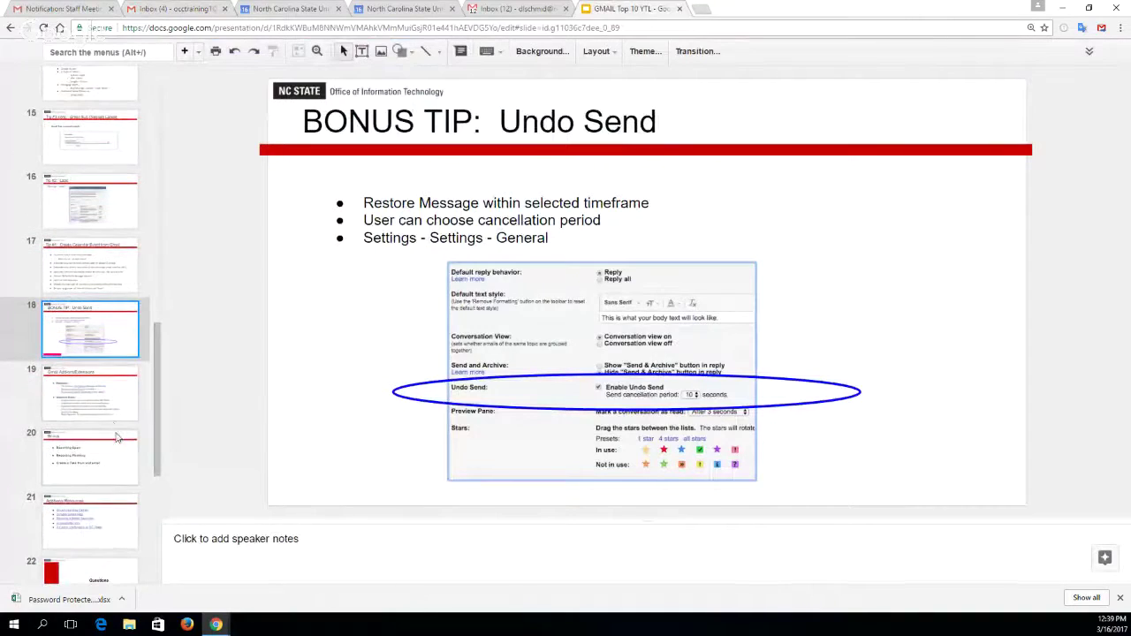
left_click(111, 425)
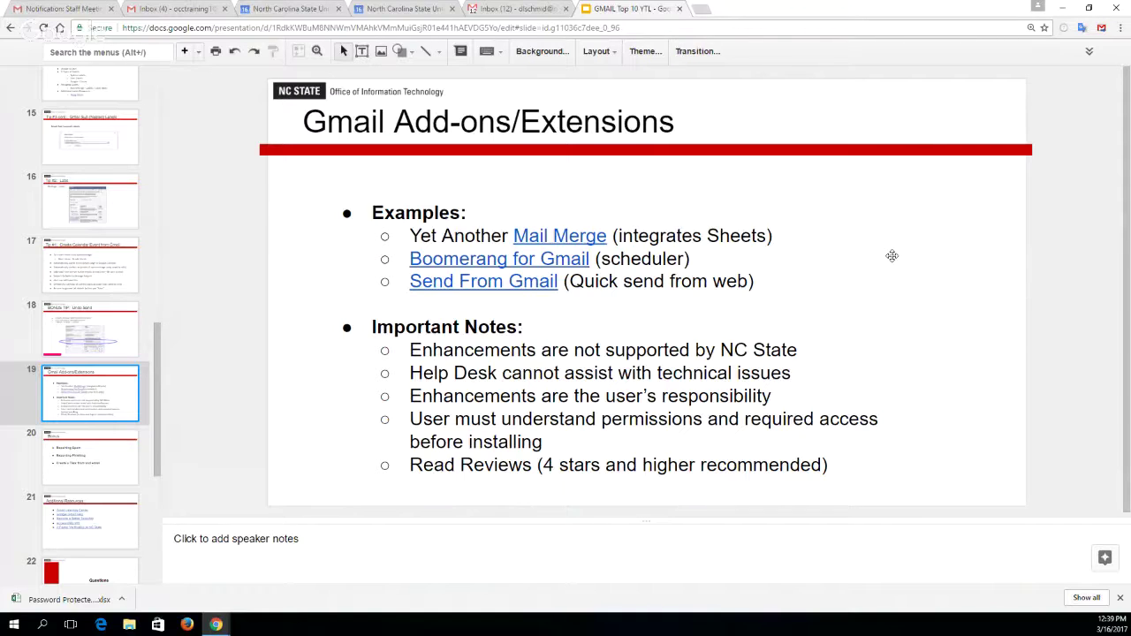
- Open the slide's Mail Merge link, look through the MailMerge reviews, related apps and overview in the Chrome Web Store, and close it
left_click(579, 236)
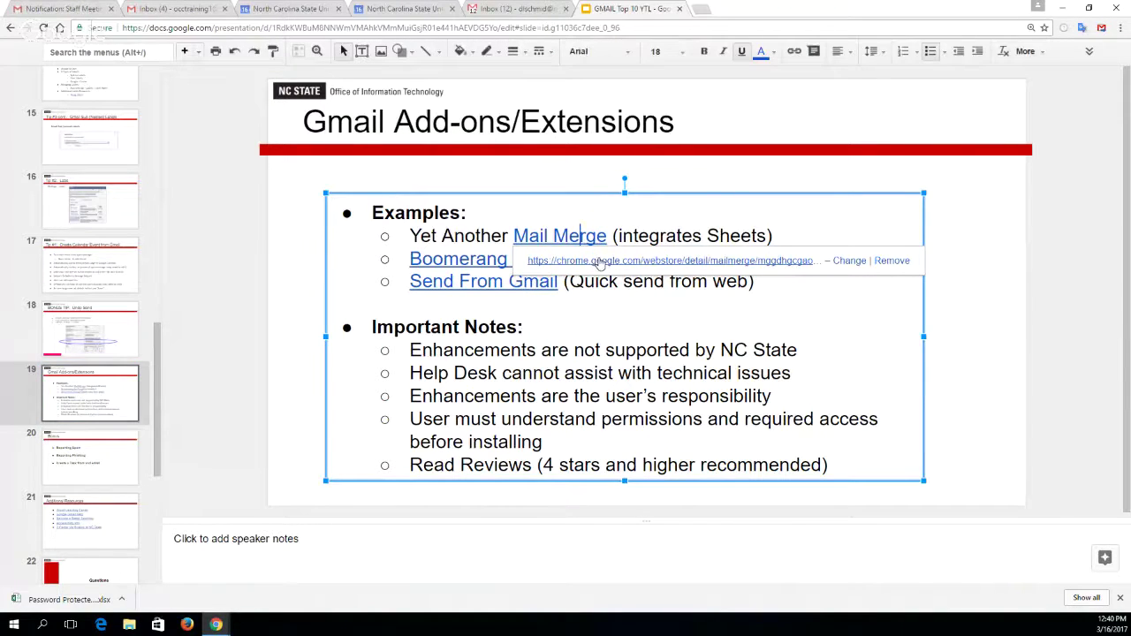
left_click(600, 261)
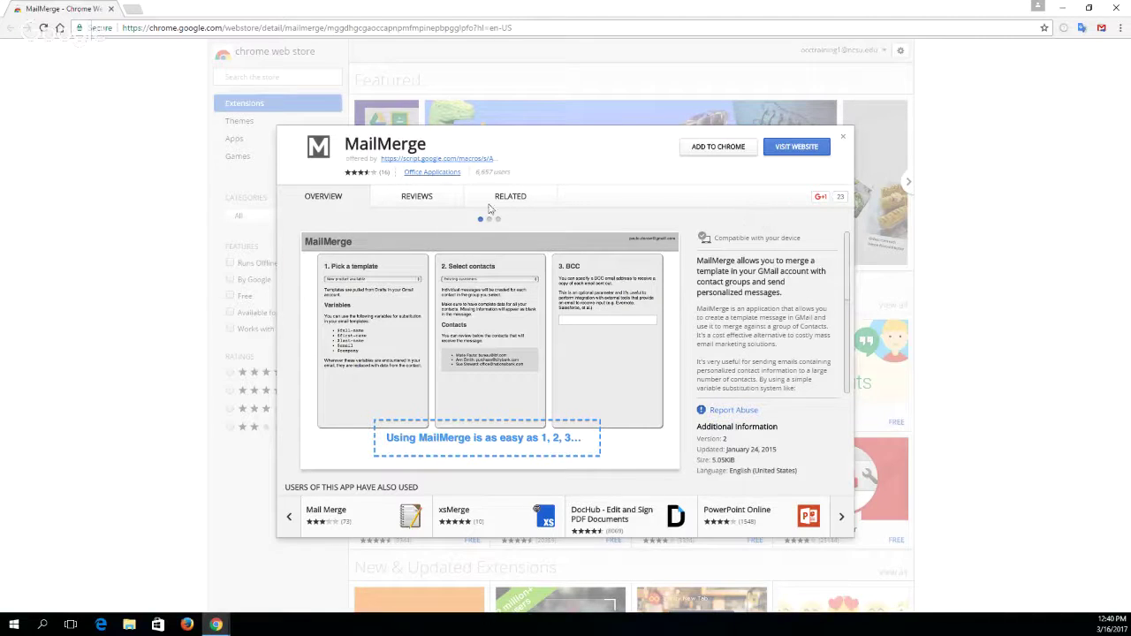
left_click(416, 195)
left_click(507, 196)
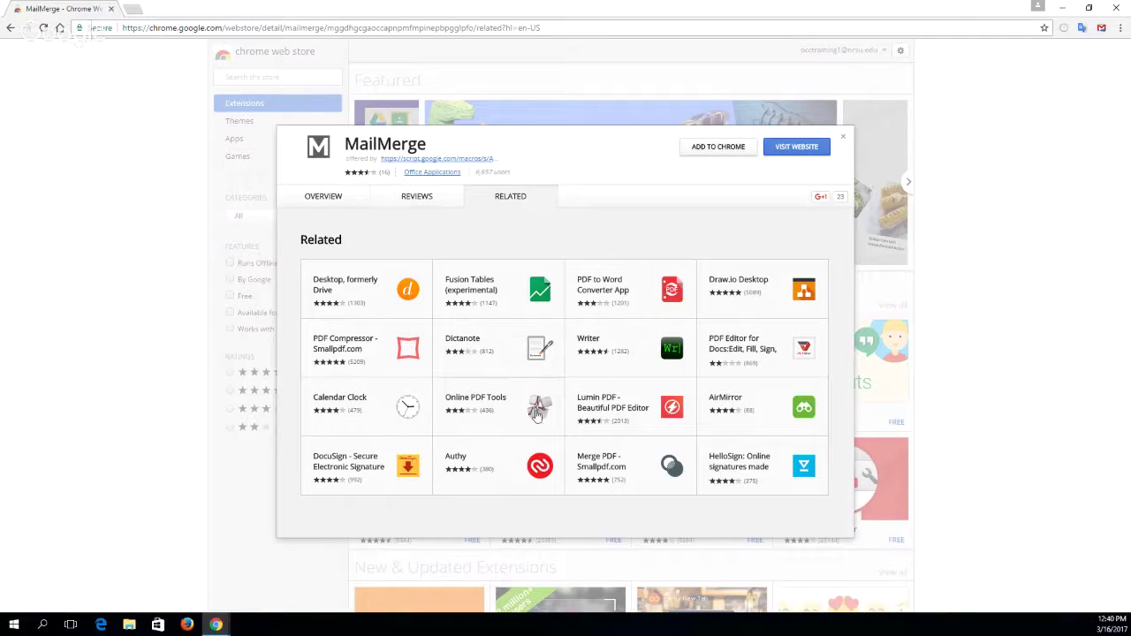
left_click(313, 201)
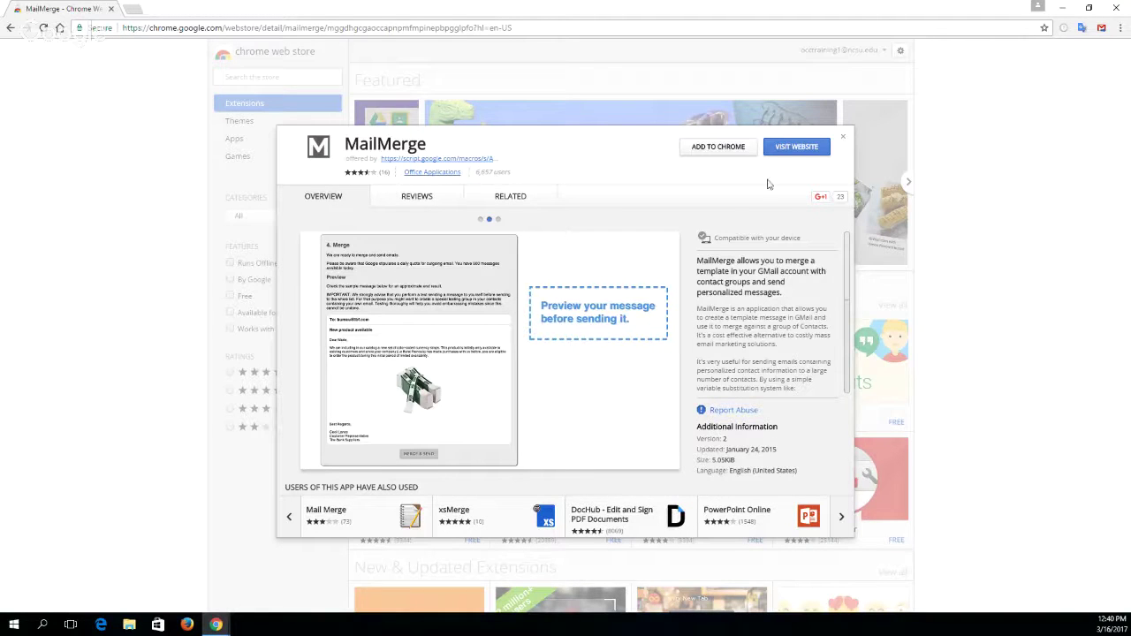
left_click(843, 133)
left_click(110, 9)
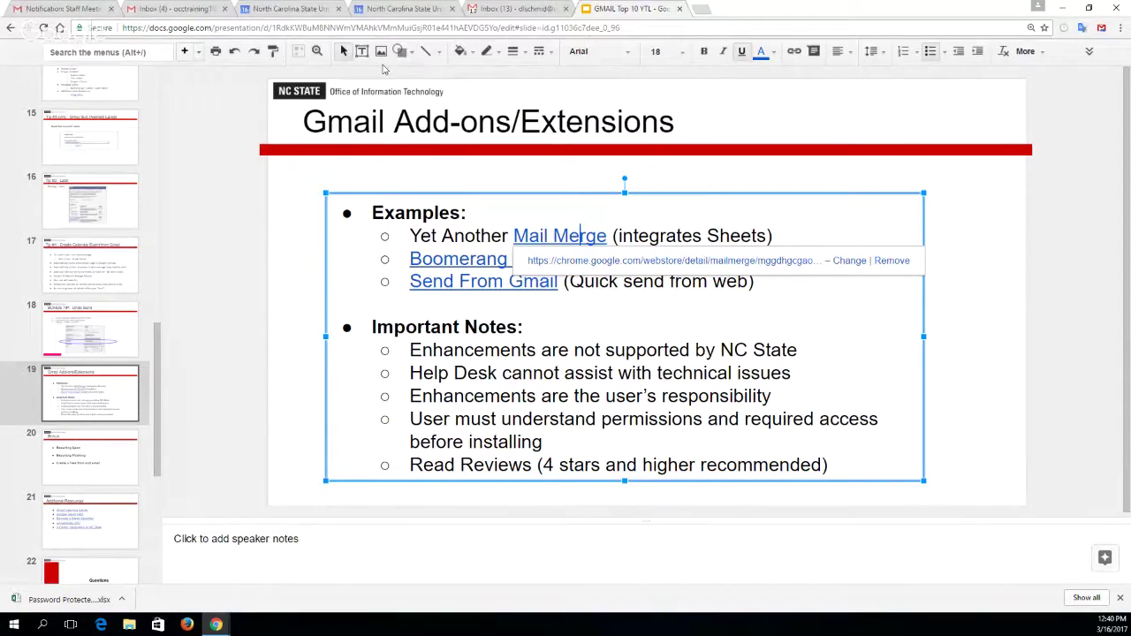
- Switch to the other Gmail account, look over its inbox, and open its General settings
left_click(493, 12)
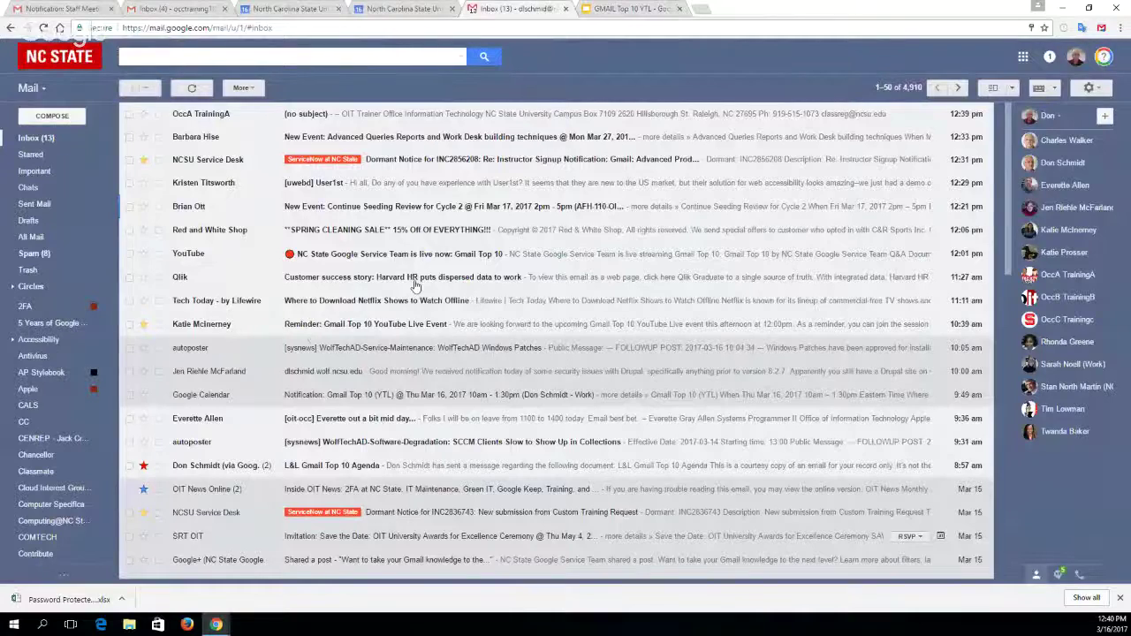
scroll(331, 326, "down", 1)
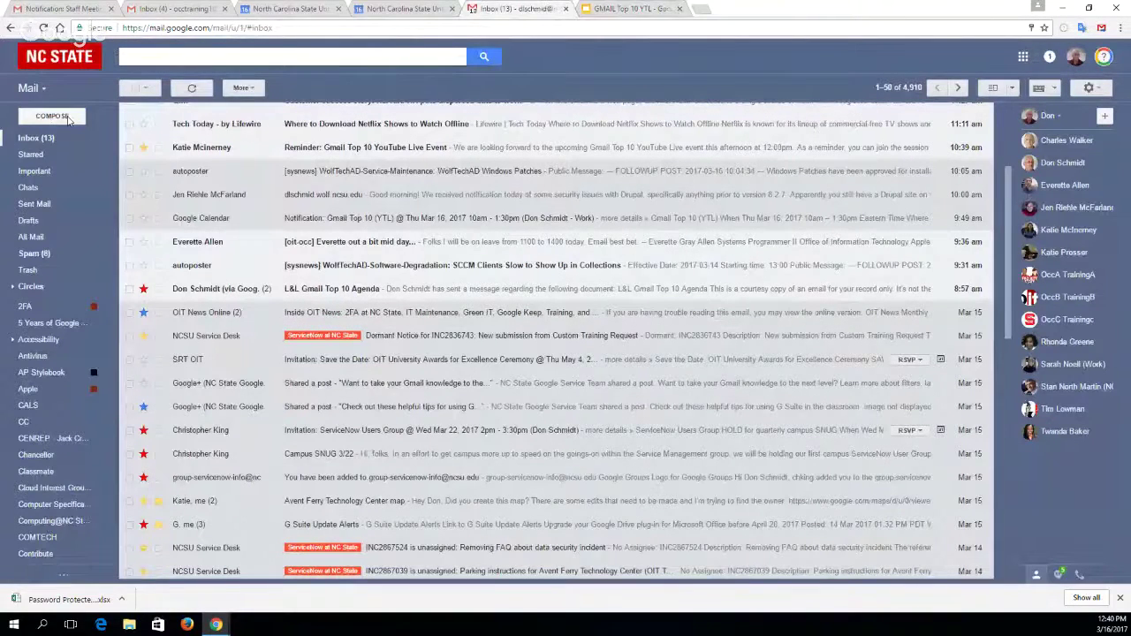
left_click(1092, 87)
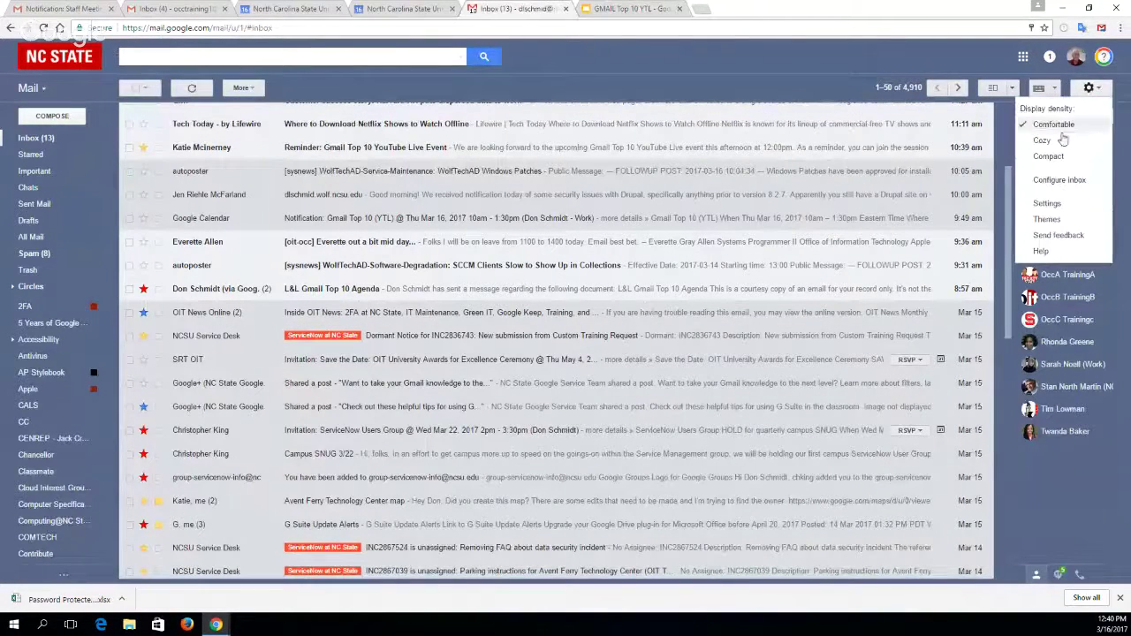
left_click(1045, 206)
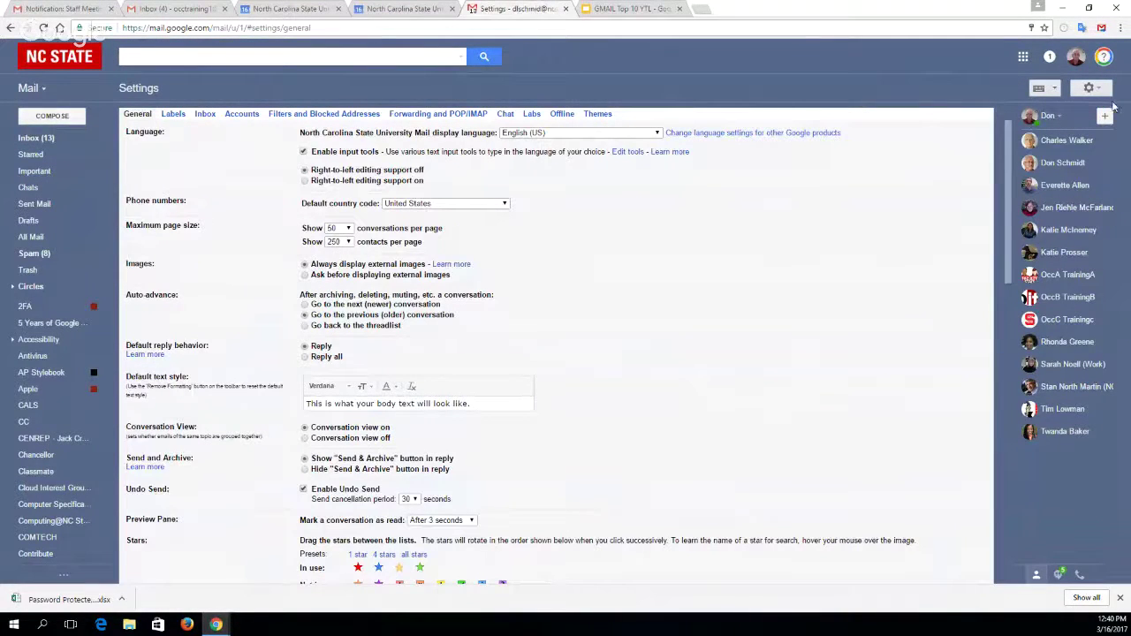
- Open the Extensions page in Chrome's settings and review the list of installed extensions
left_click(1121, 27)
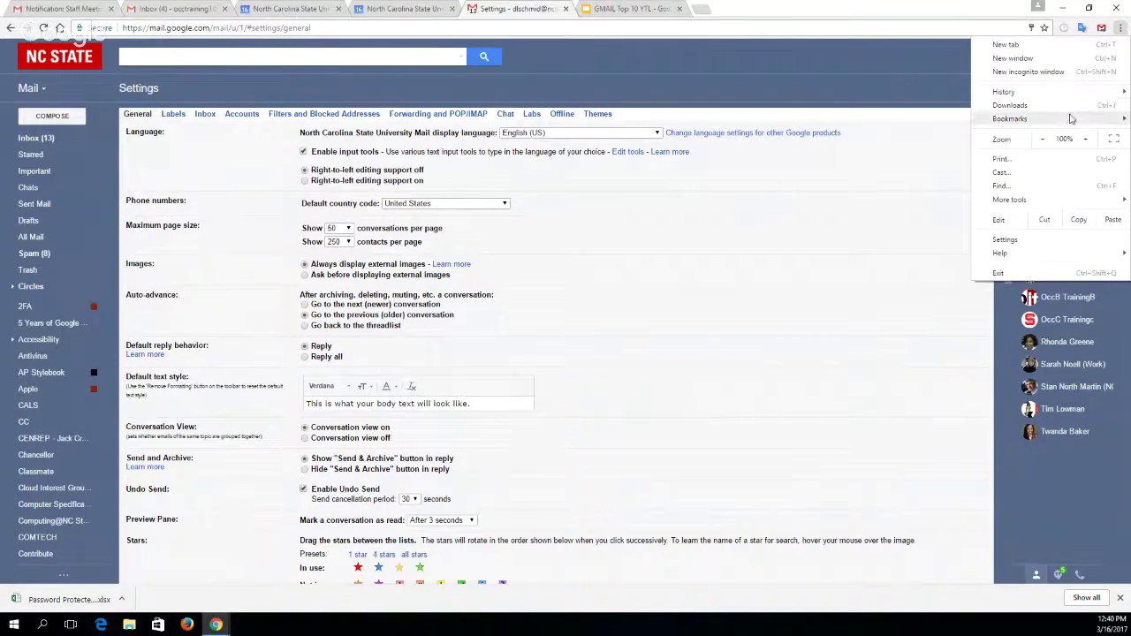
left_click(1005, 240)
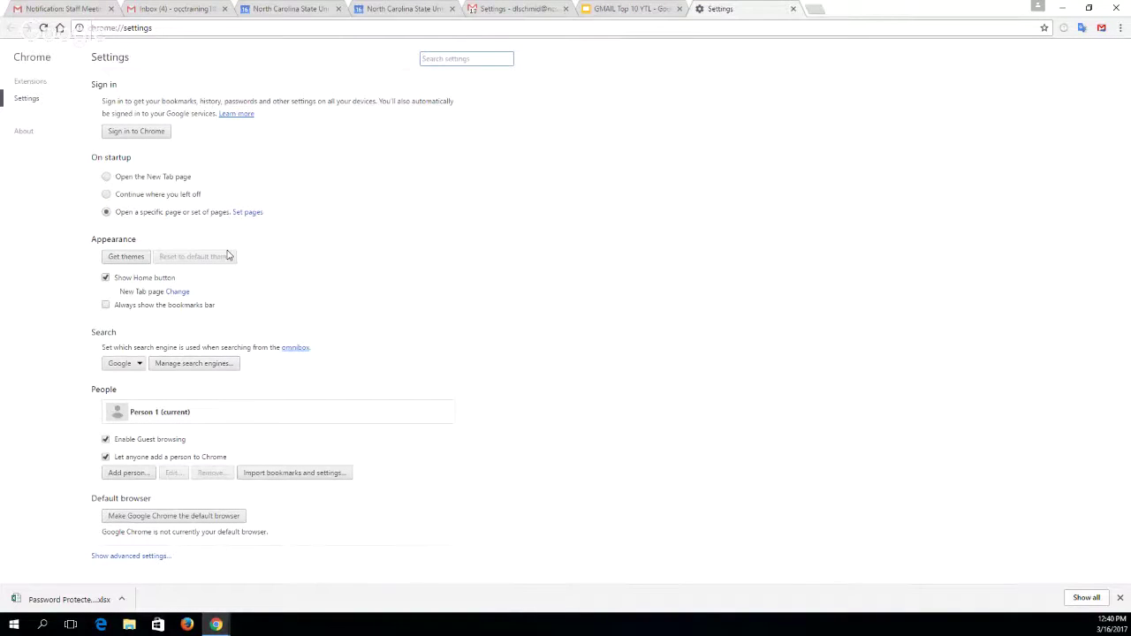
left_click(29, 81)
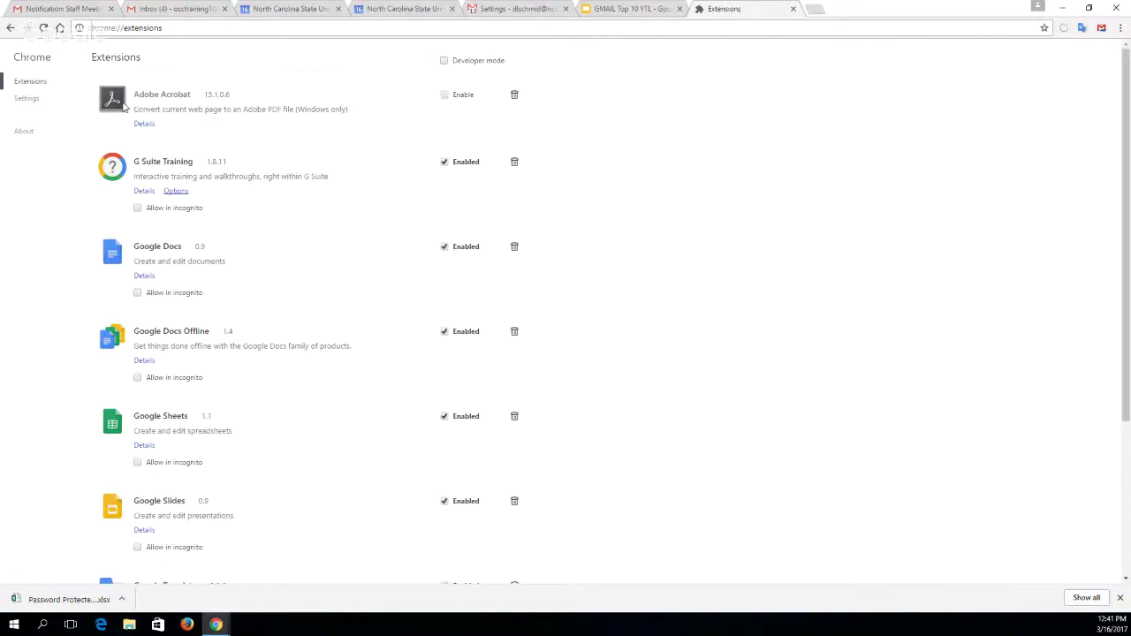
scroll(239, 186, "down", 3)
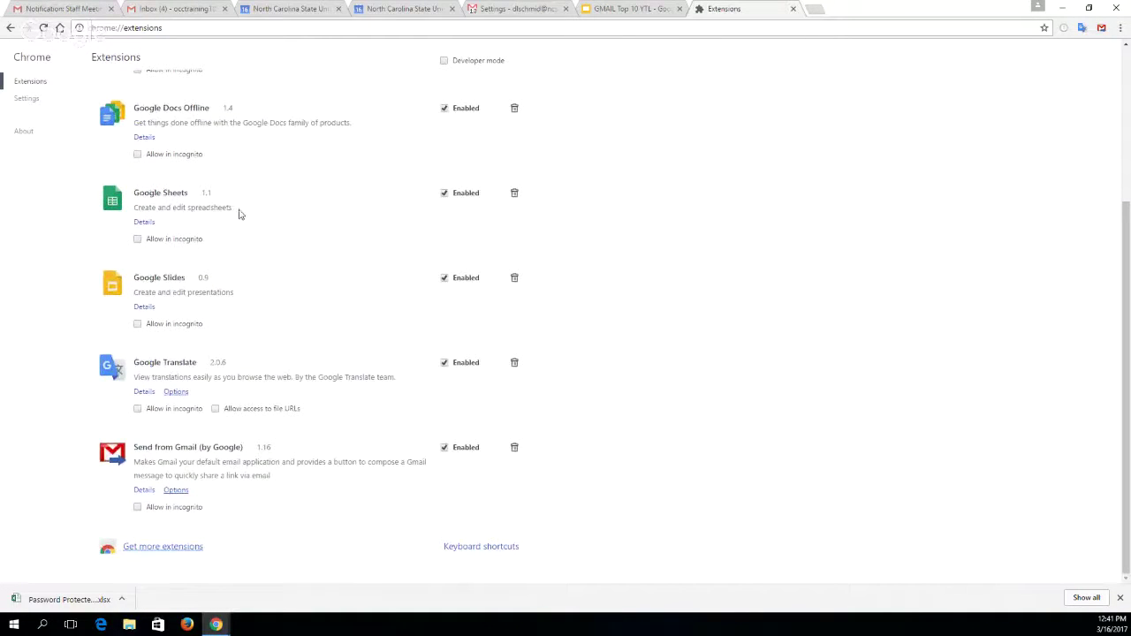
scroll(238, 216, "up", 1)
scroll(239, 220, "up", 2)
scroll(240, 220, "down", 4)
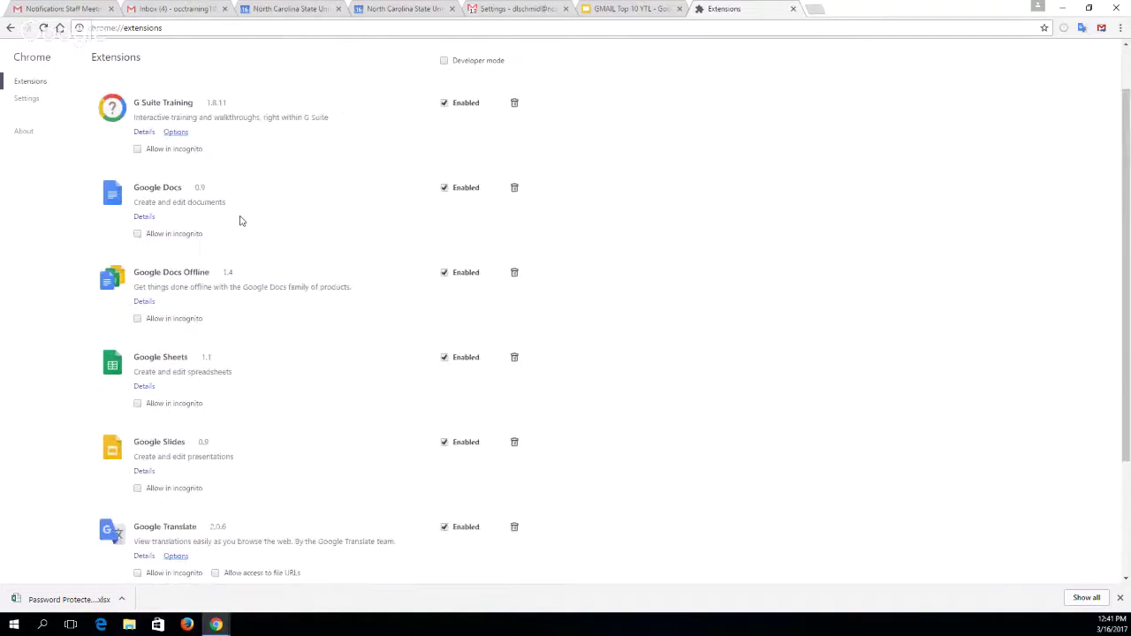
scroll(239, 220, "up", 4)
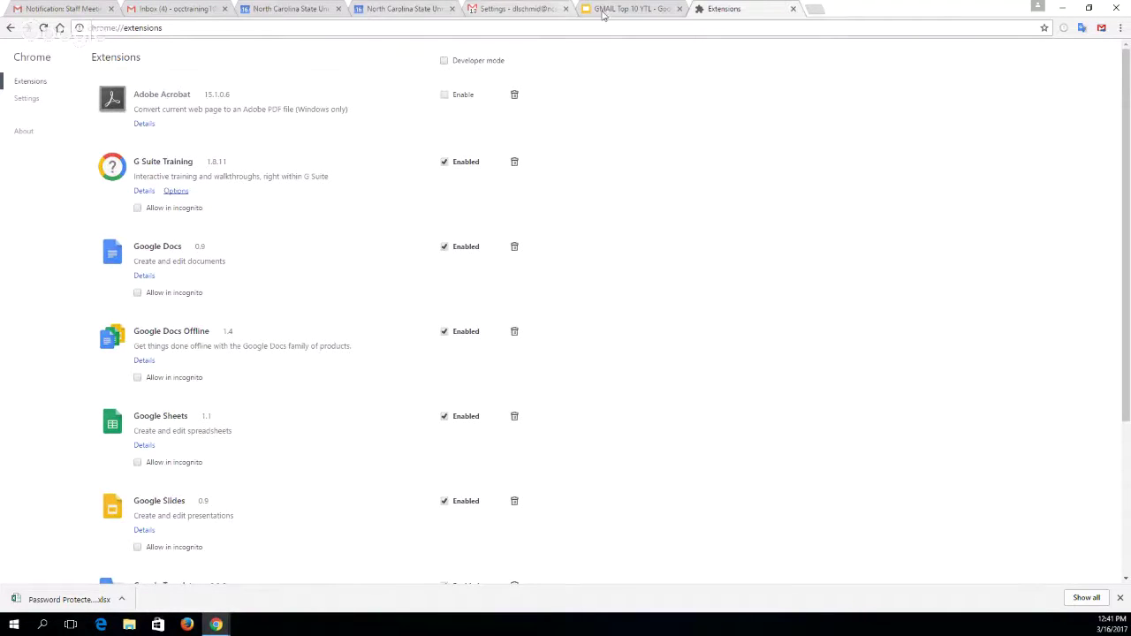
- Return to the "Gmail Add-ons/Extensions" slide and open the Boomerang for Gmail link in the Chrome Web Store
left_click(629, 9)
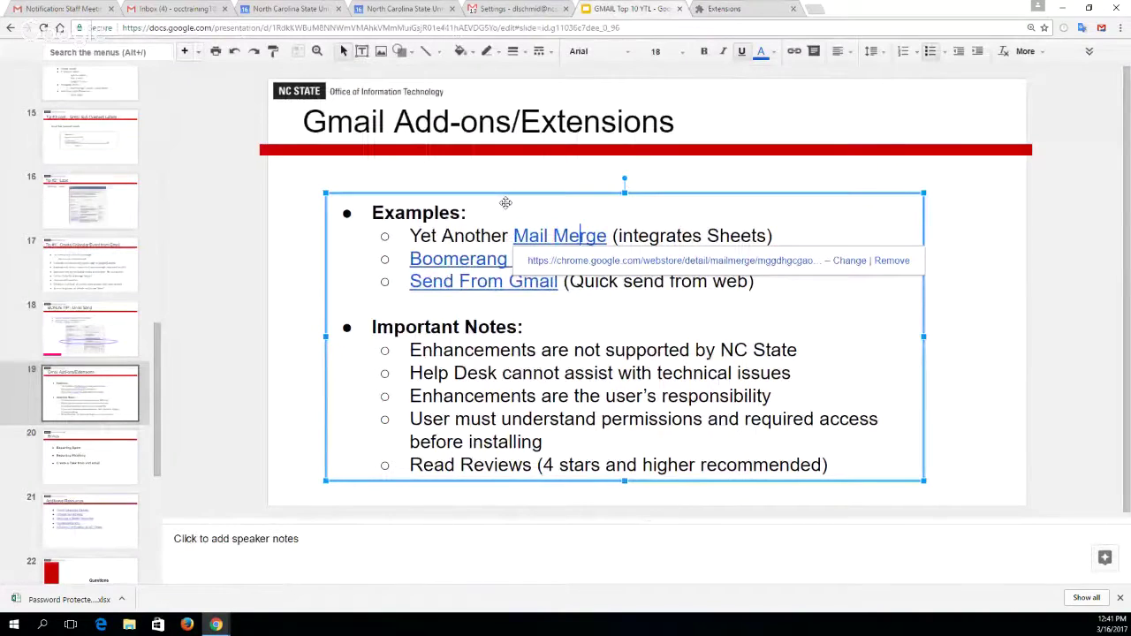
left_click(446, 261)
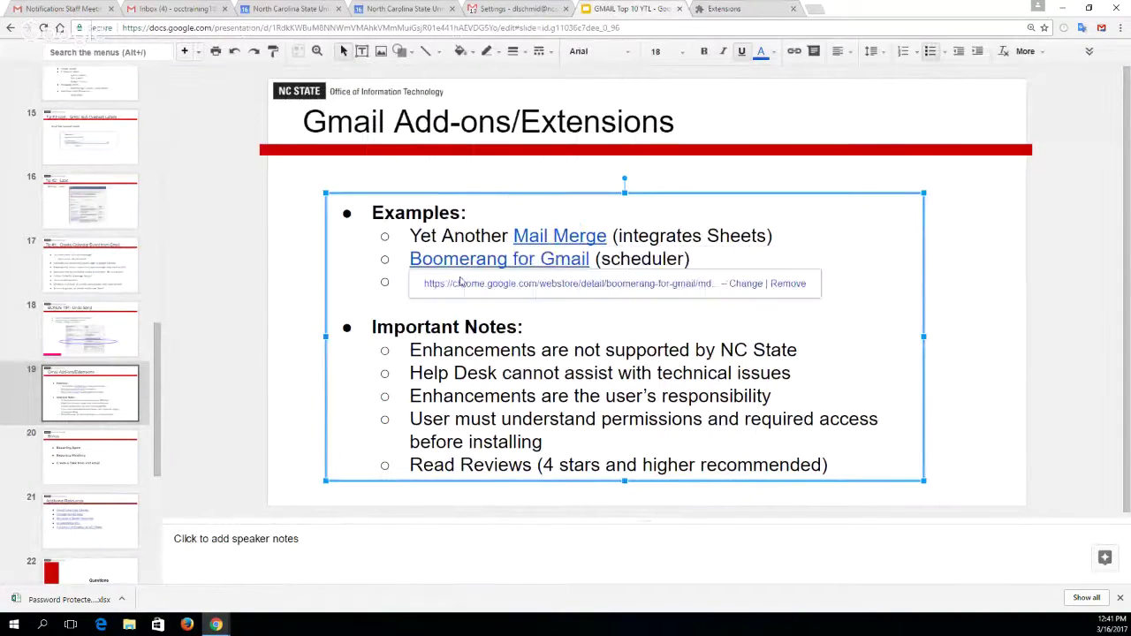
left_click(508, 283)
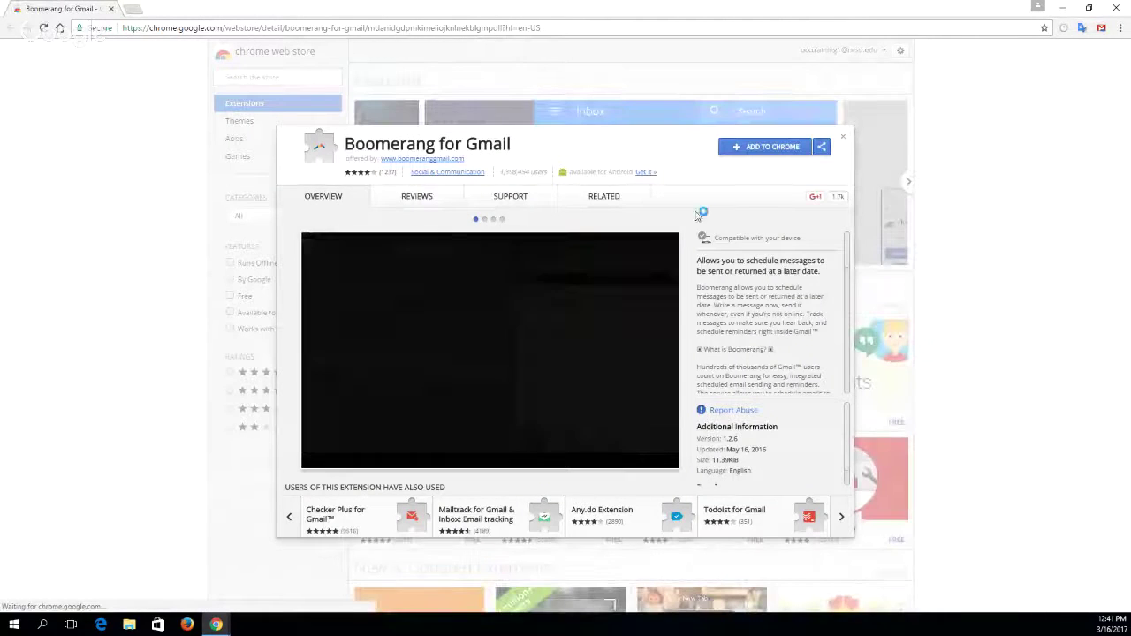
- Add the Boomerang for Gmail extension to Chrome and close its Chrome Web Store page
left_click(761, 150)
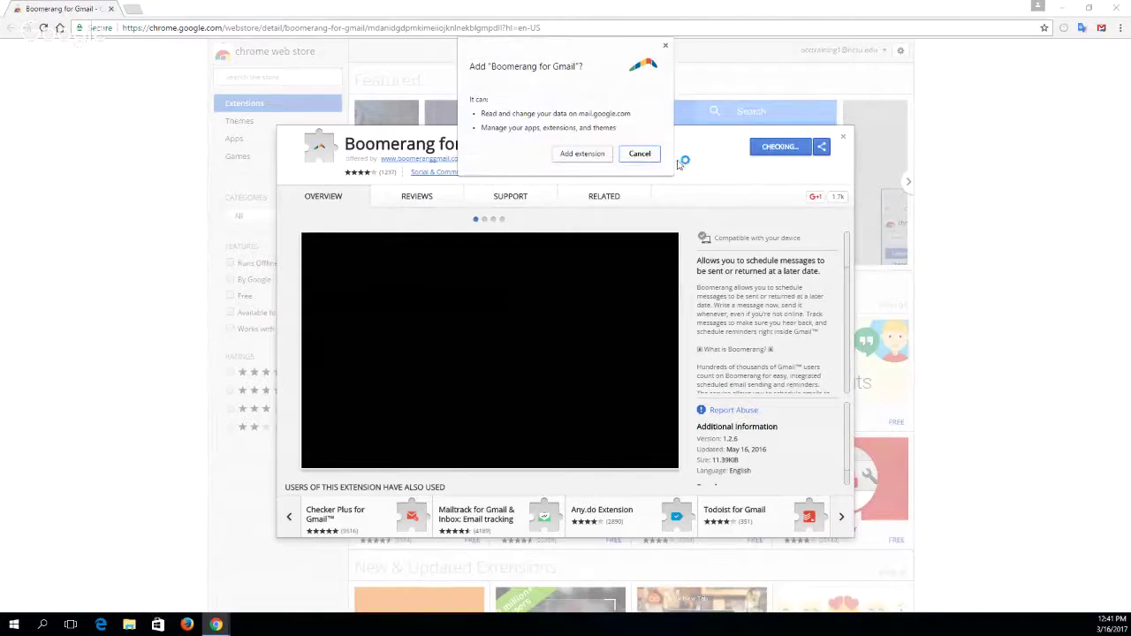
left_click(580, 156)
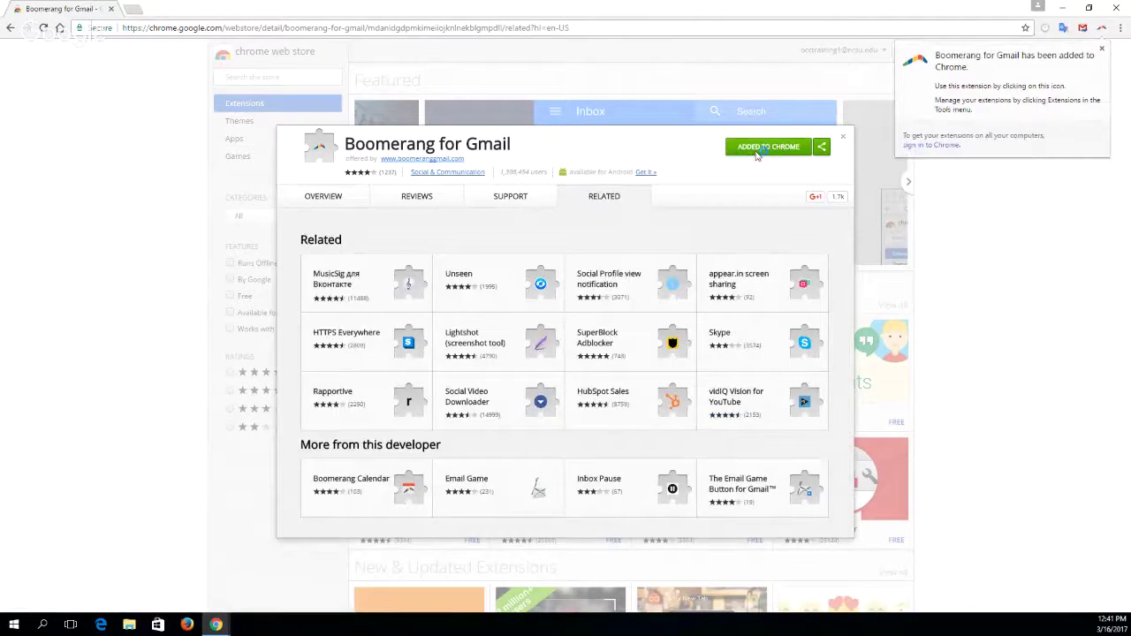
left_click(841, 137)
left_click(842, 137)
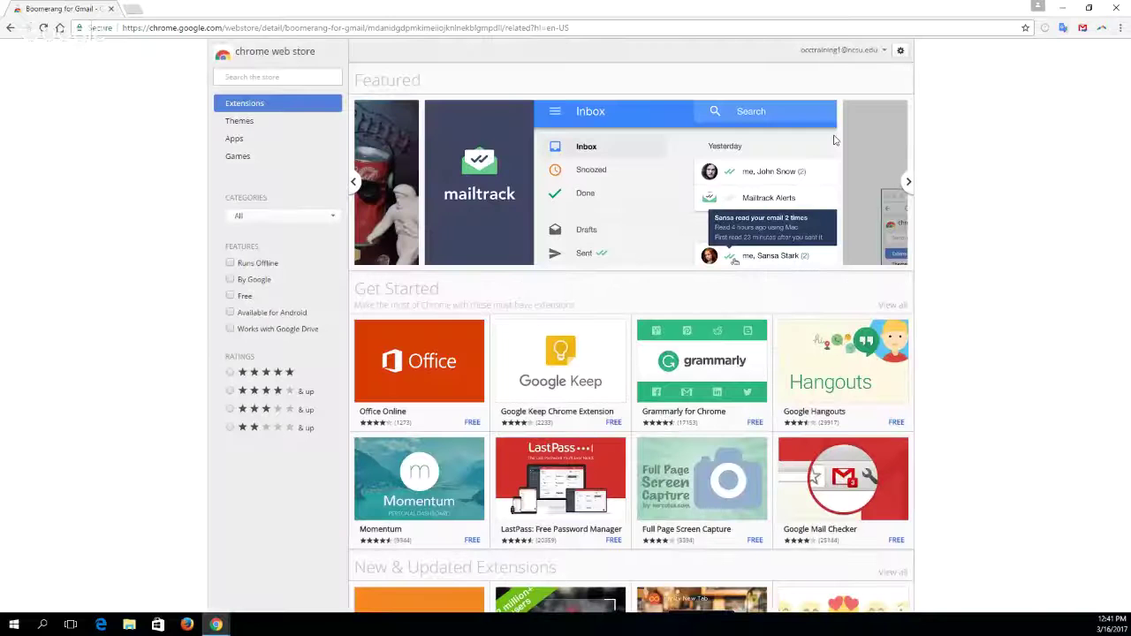
left_click(112, 9)
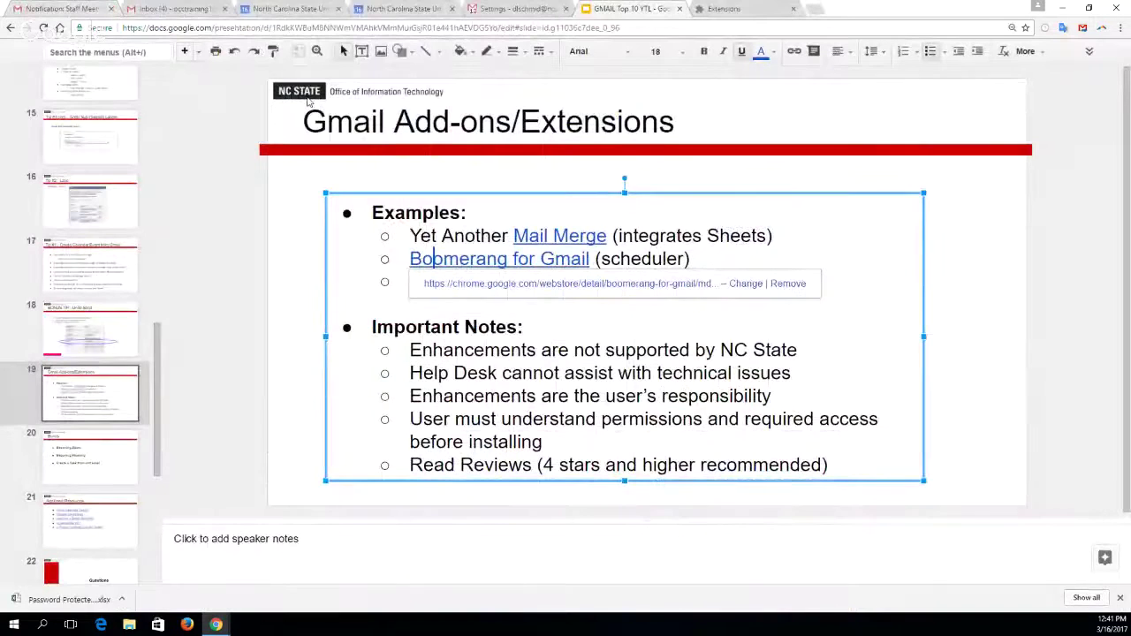
- Close the two open Google Calendar pages and open the inbox in the Gmail account whose settings are displayed
left_click(181, 11)
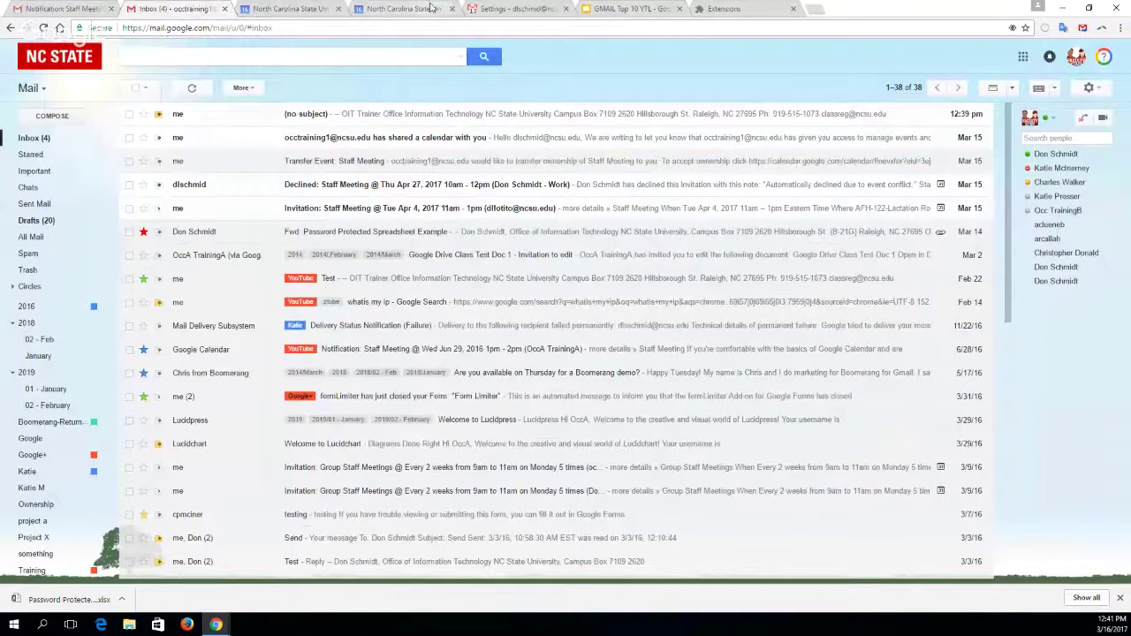
left_click(285, 11)
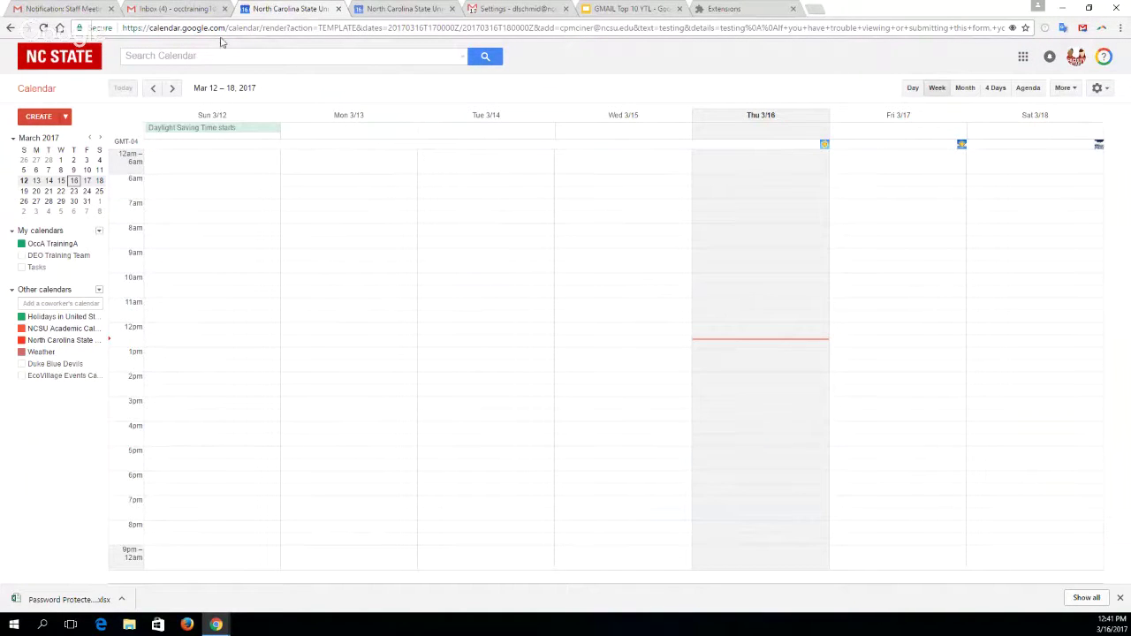
left_click(337, 9)
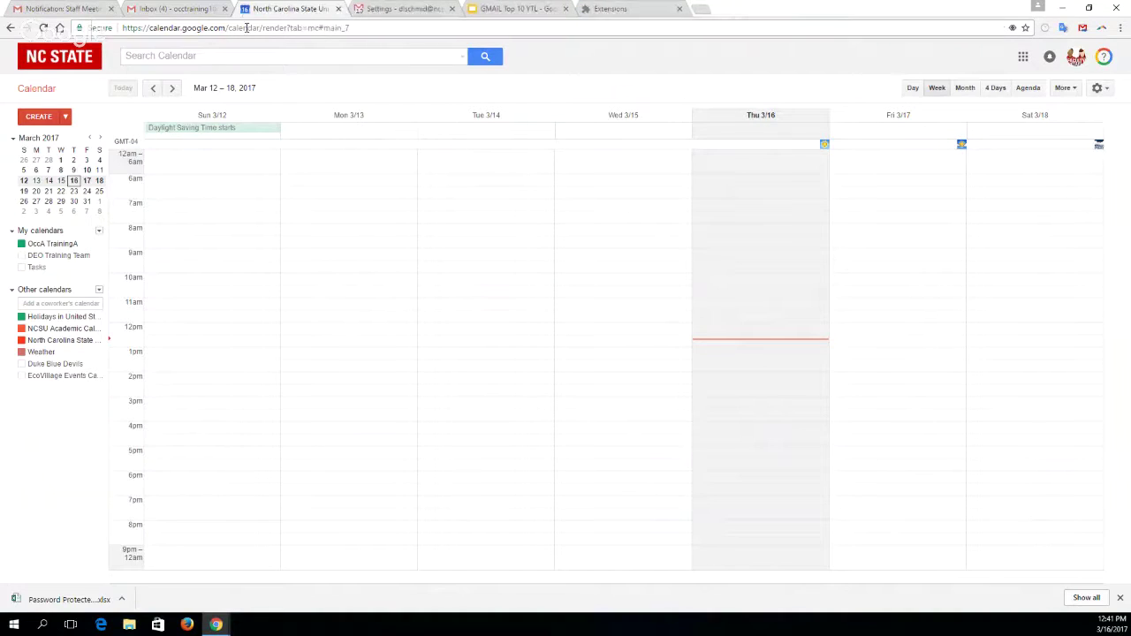
left_click(337, 9)
left_click(35, 140)
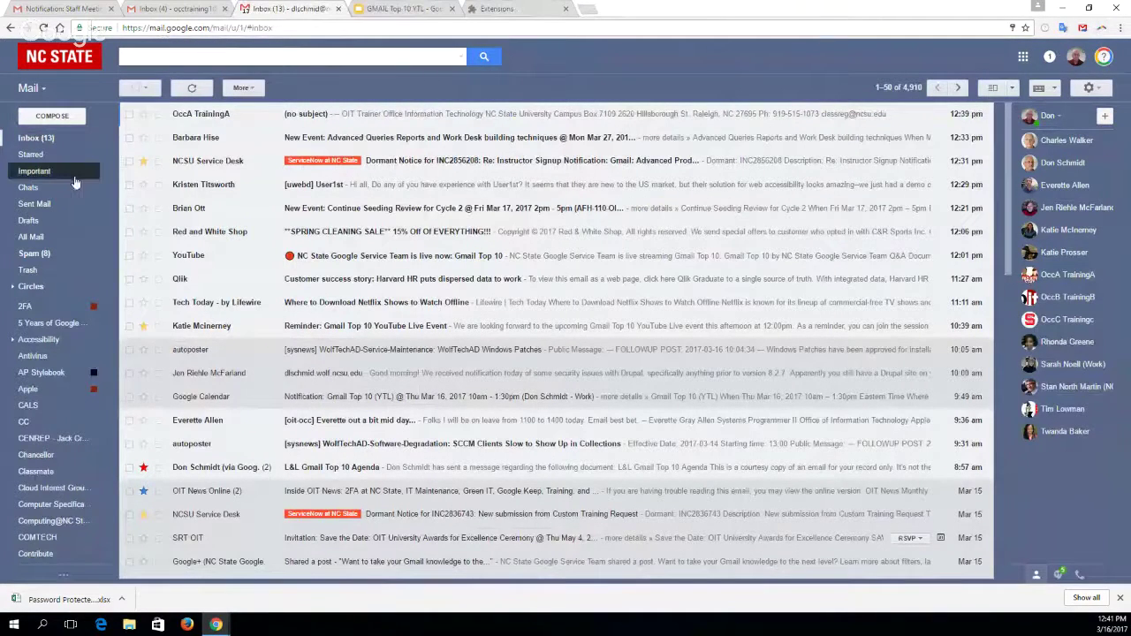
left_click(69, 119)
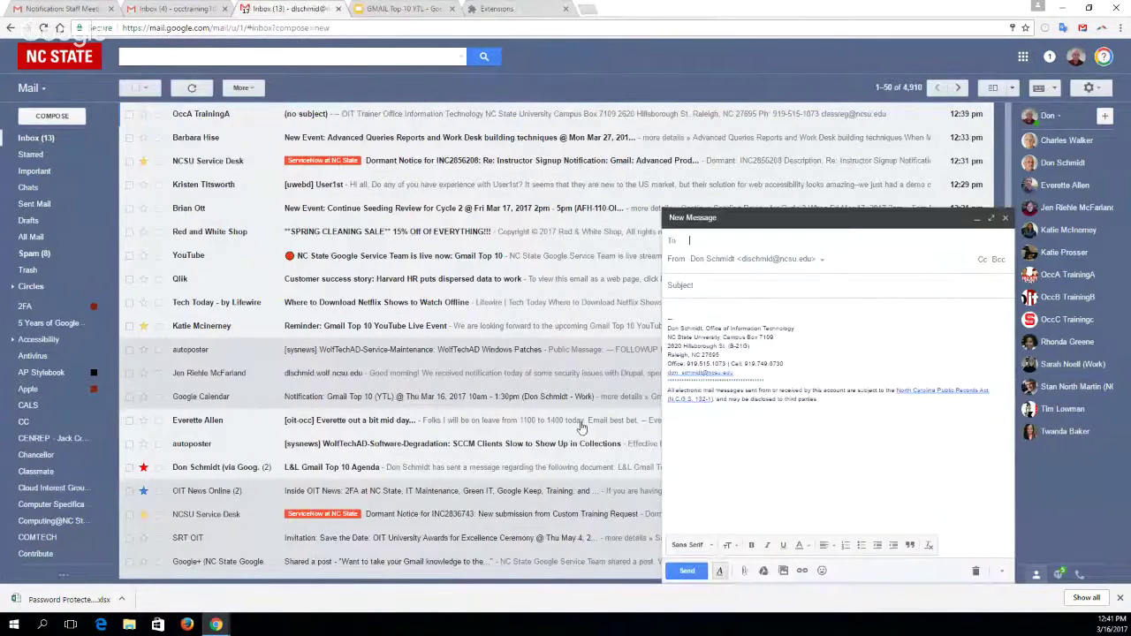
left_click(989, 219)
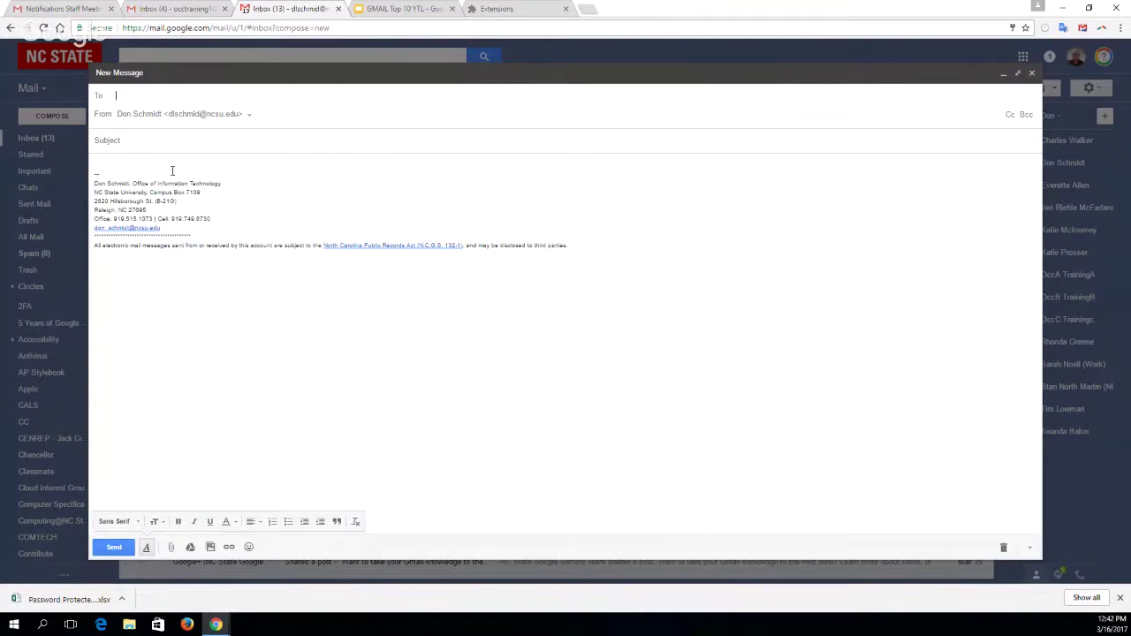
type("don")
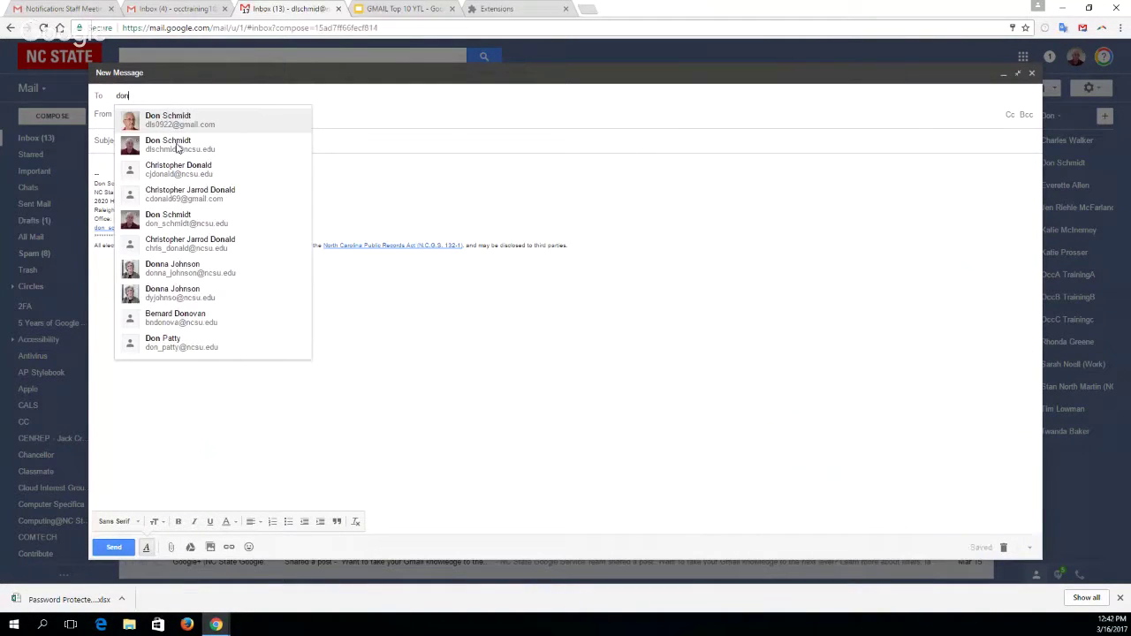
left_click(193, 118)
left_click_drag(159, 164, 156, 167)
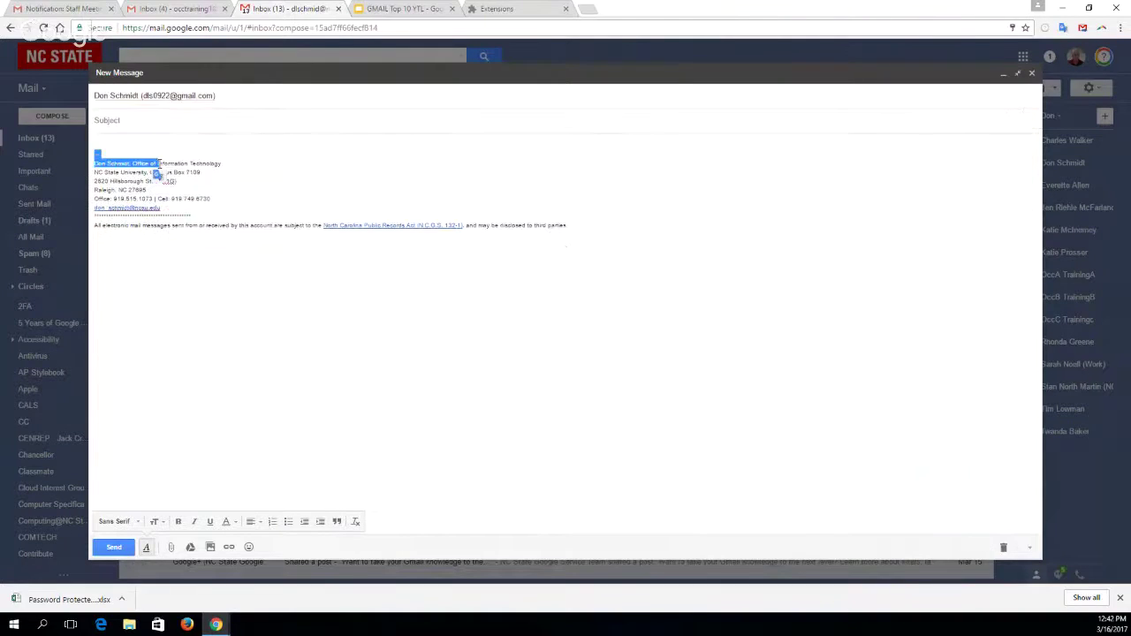
left_click(421, 284)
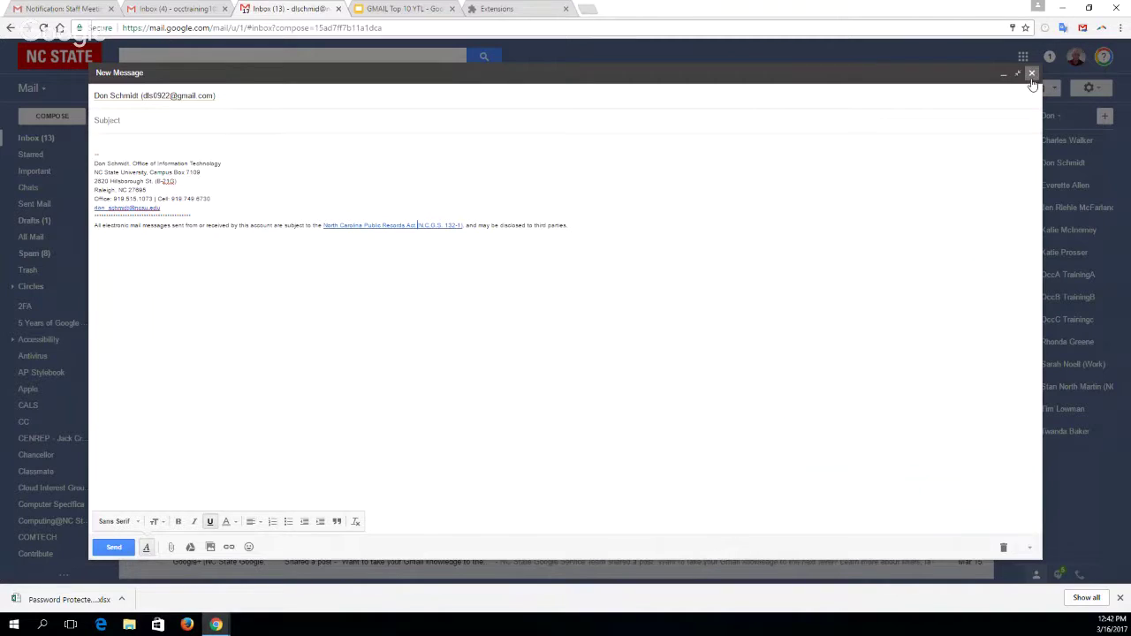
left_click(1004, 547)
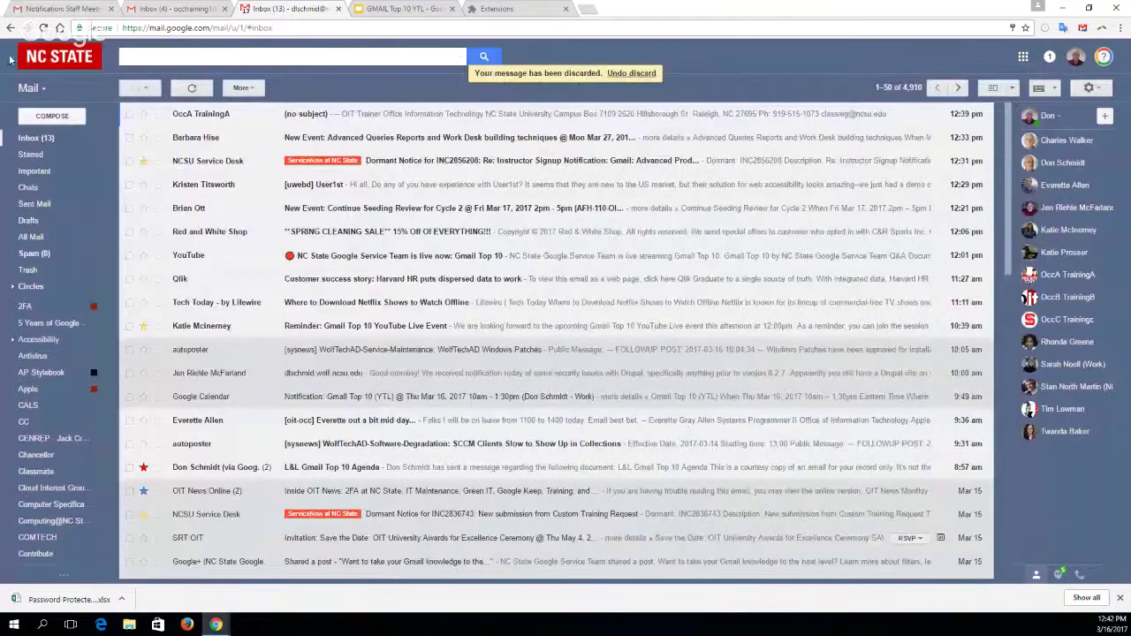
- Reload the Gmail inbox and open a new message in the full-size compose window
left_click(44, 29)
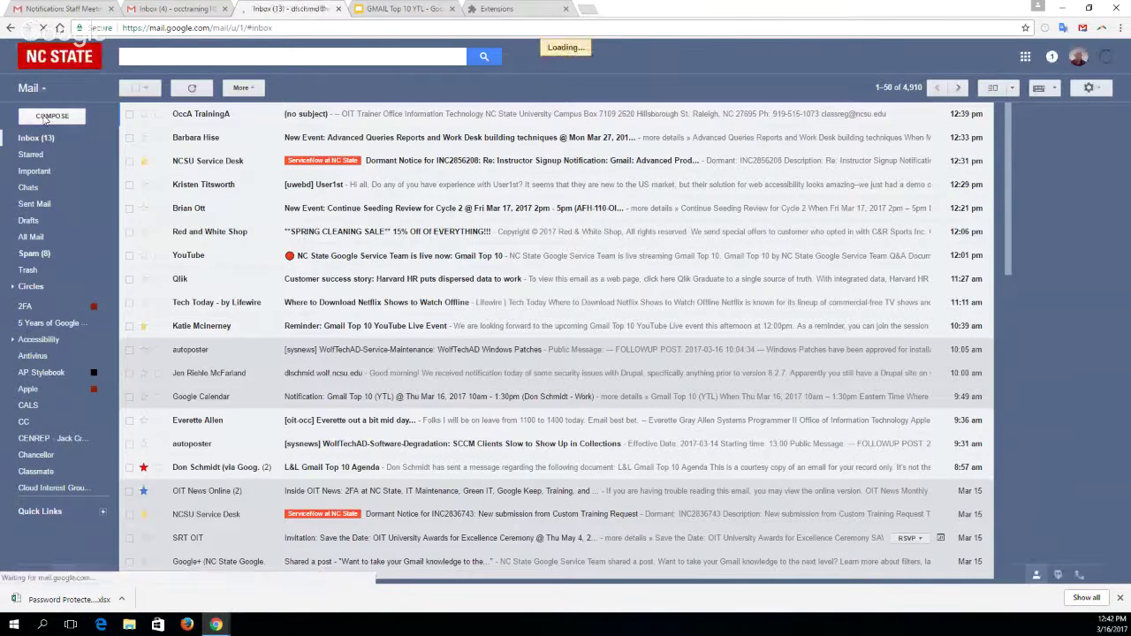
left_click(52, 116)
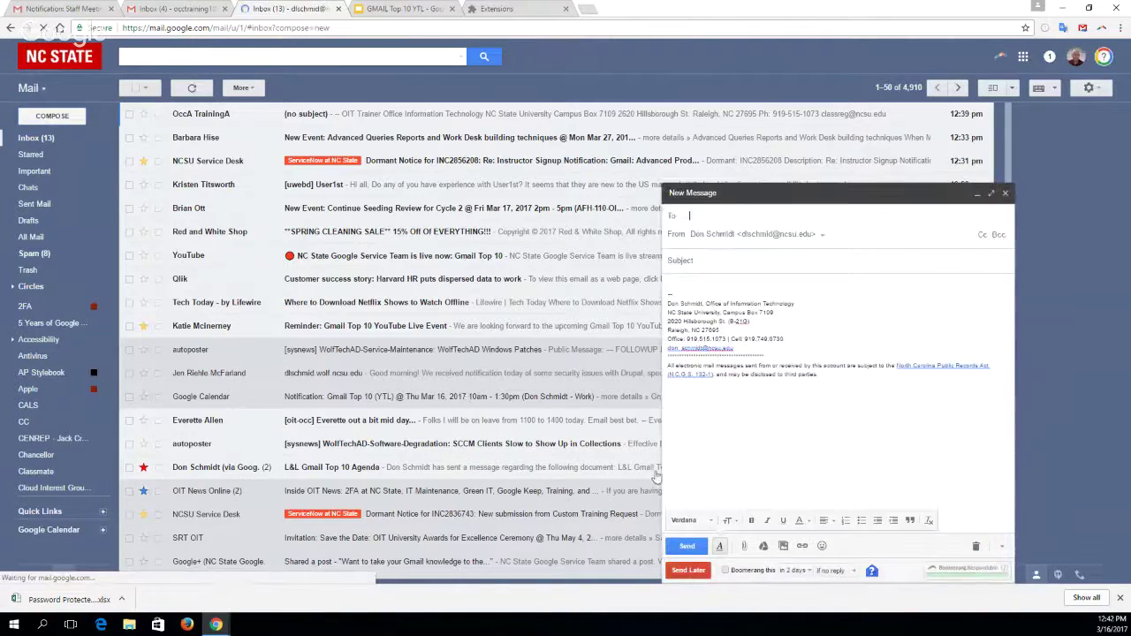
left_click(991, 194)
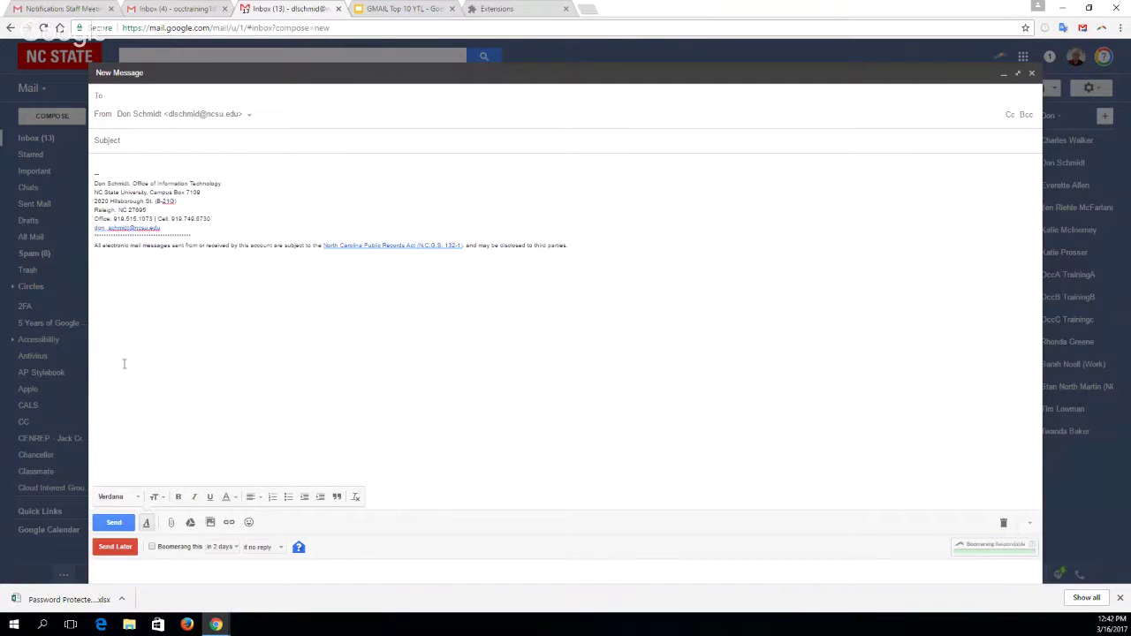
- Look through Boomerang's Send Later options, including scheduling at a specific time, and discard the message
left_click(129, 548)
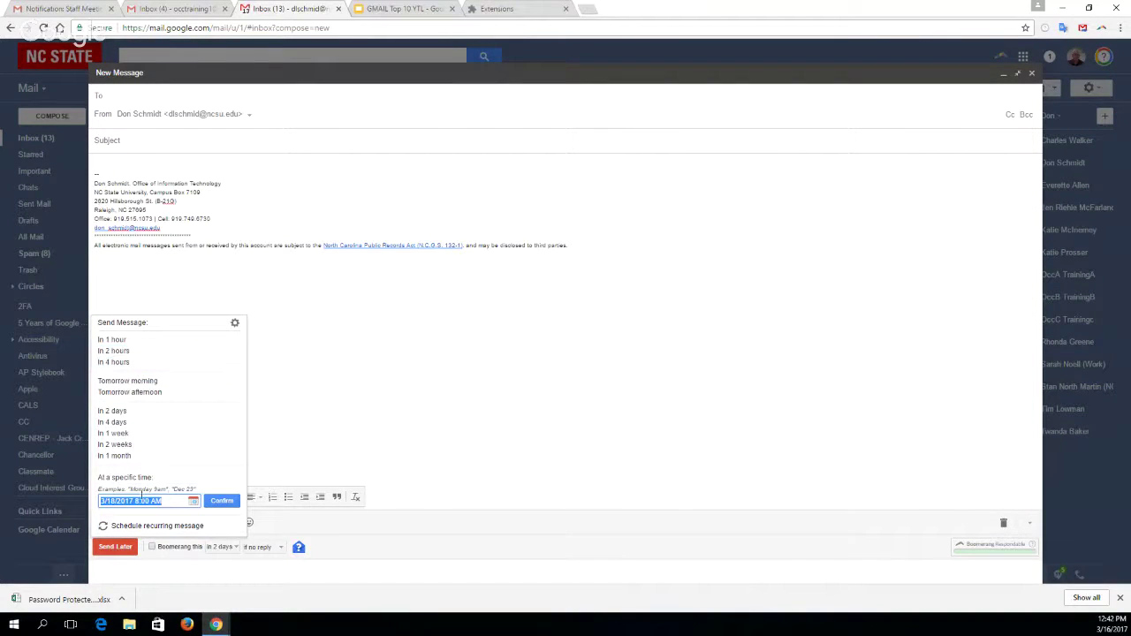
left_click(191, 502)
left_click(192, 503)
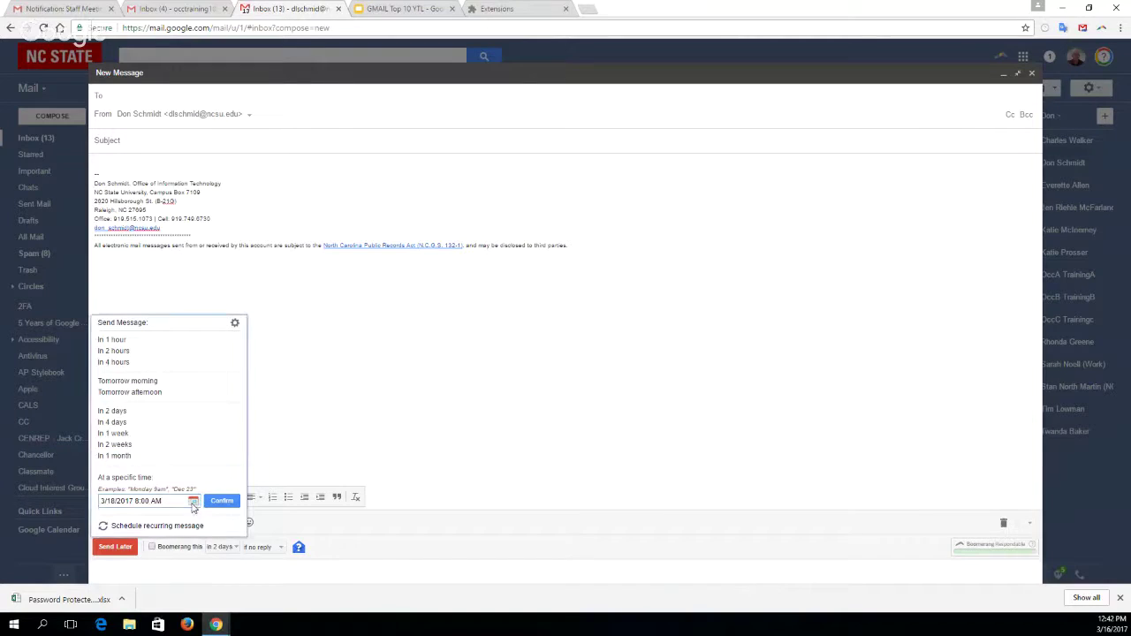
left_click(321, 436)
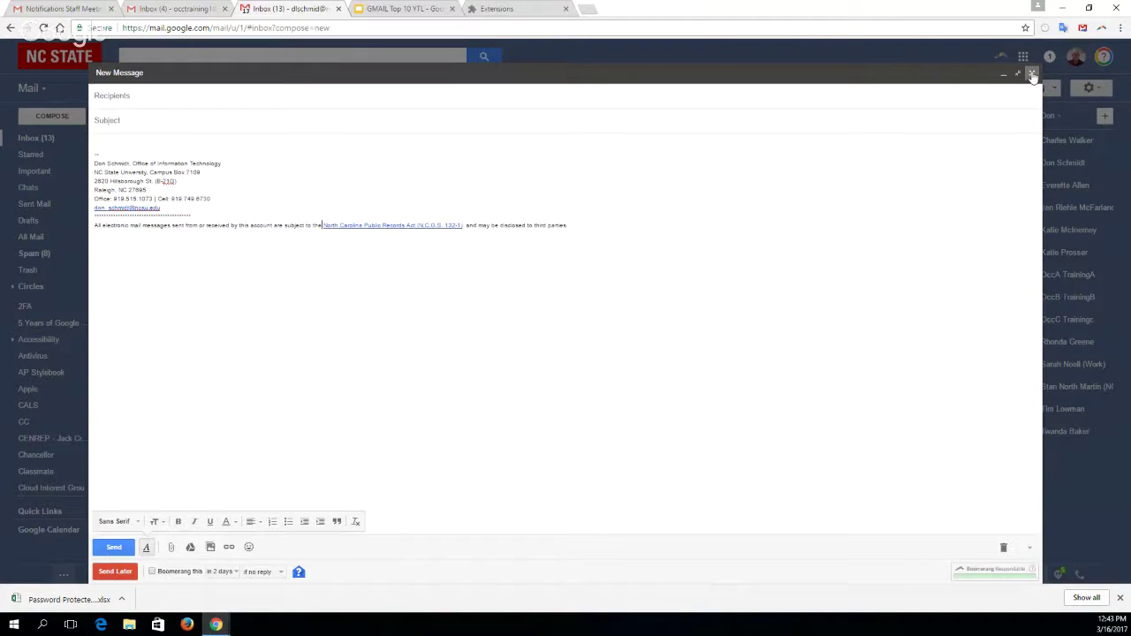
left_click(1004, 547)
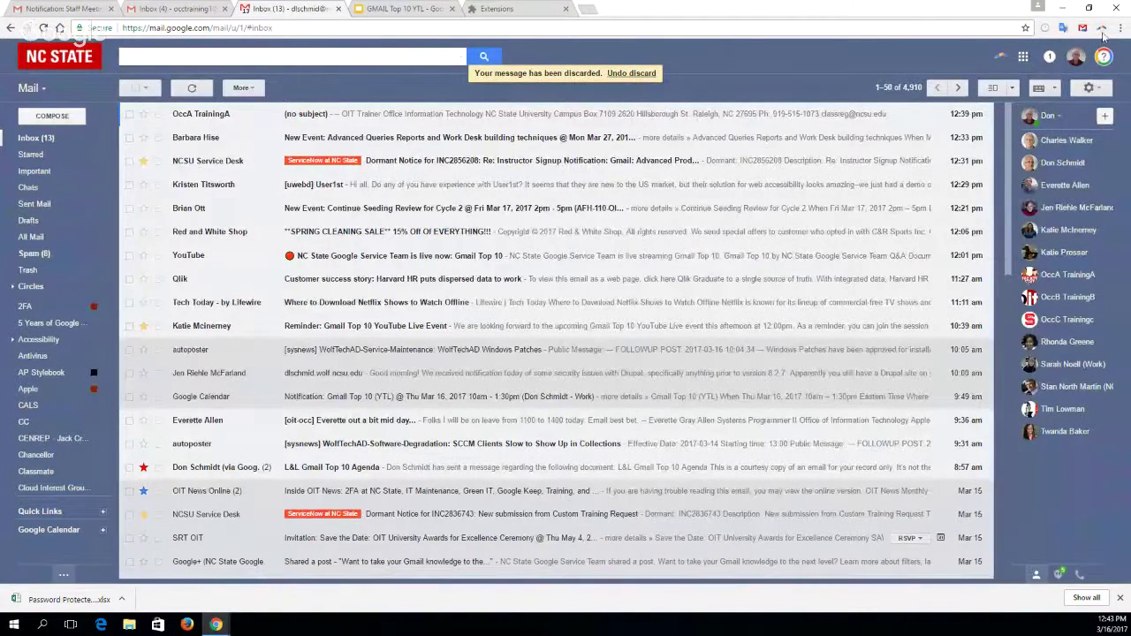
- Start a message from Boomerang's browser extension with the inbox page's title and link, and discard it
left_click(1101, 31)
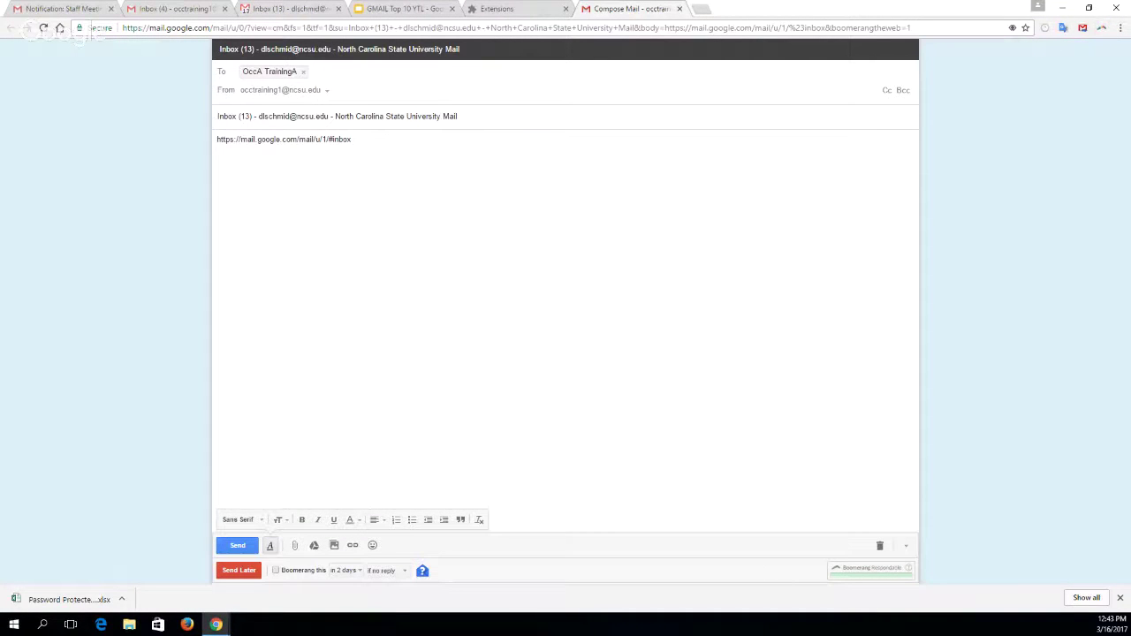
left_click(879, 545)
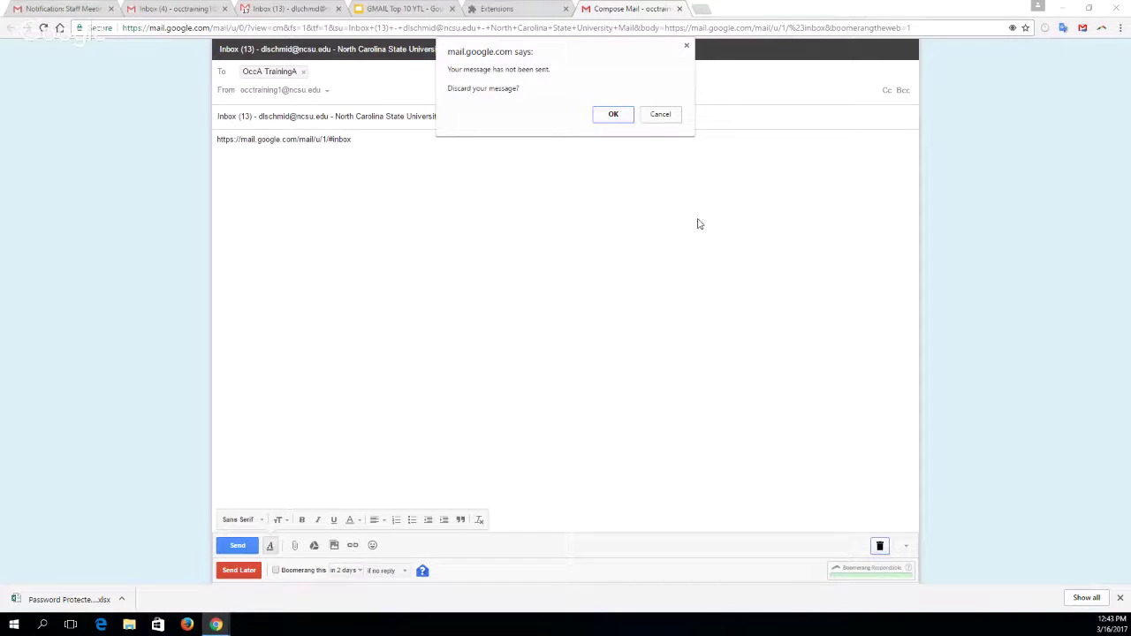
left_click(660, 117)
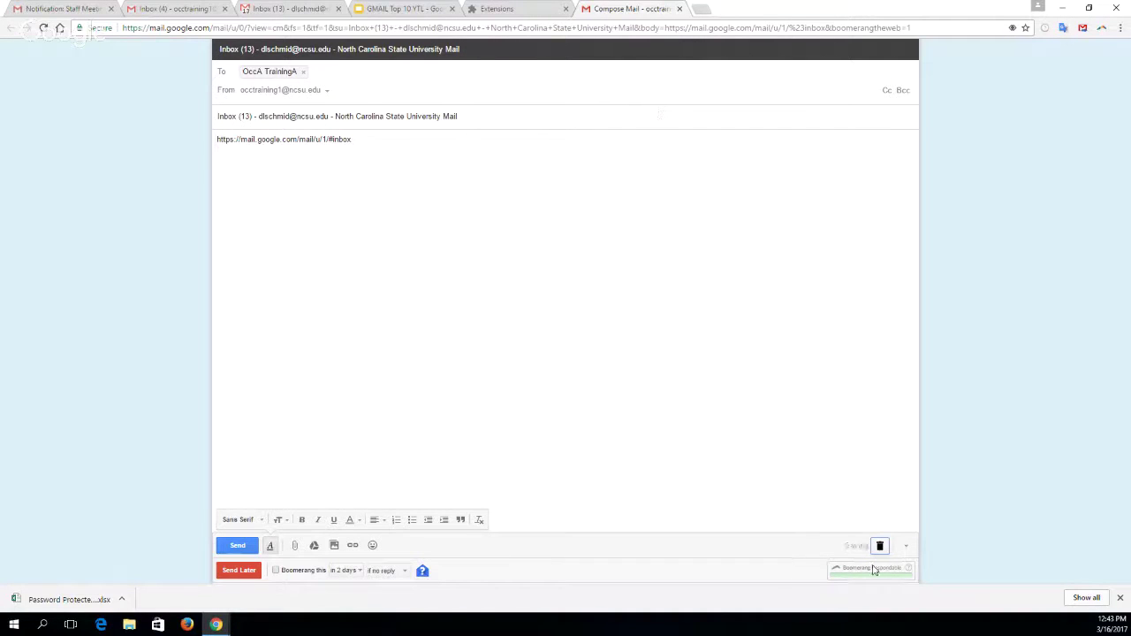
left_click(880, 547)
left_click(616, 139)
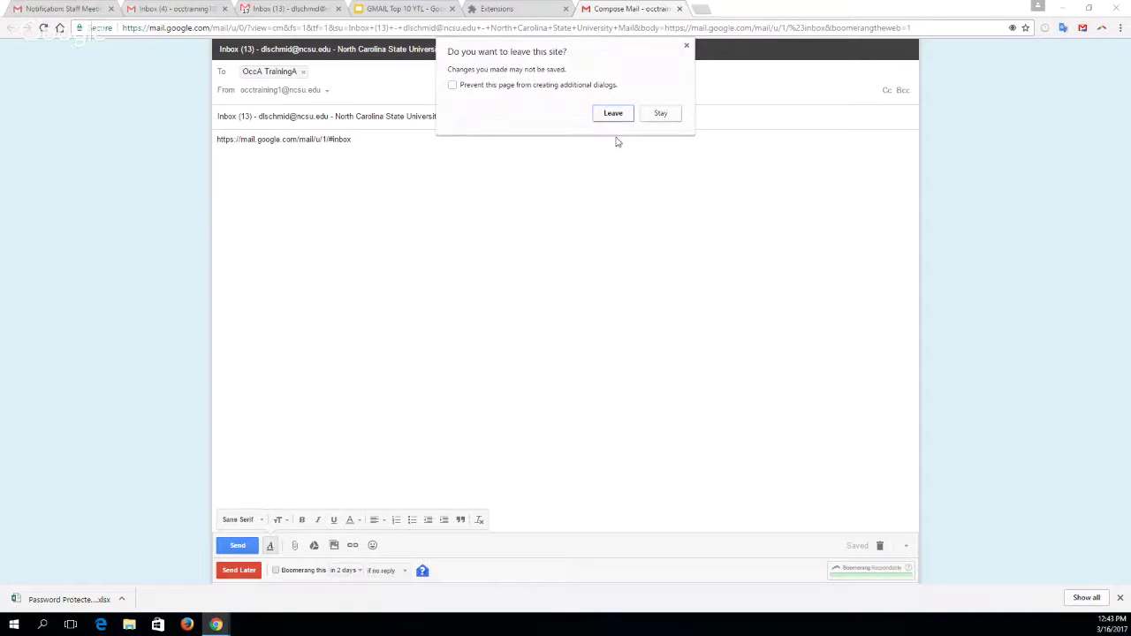
left_click(620, 118)
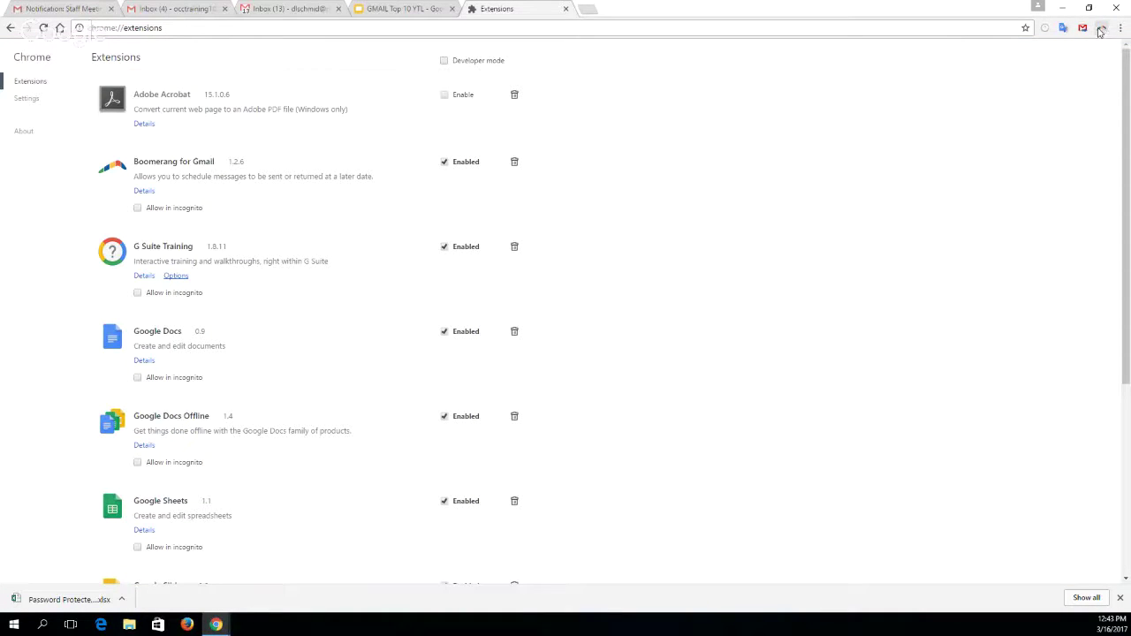
- Close the Extensions page, open Boomerang's scheduled messages manager from Gmail, allow its account access, and close it after reviewing the message lists
left_click(565, 10)
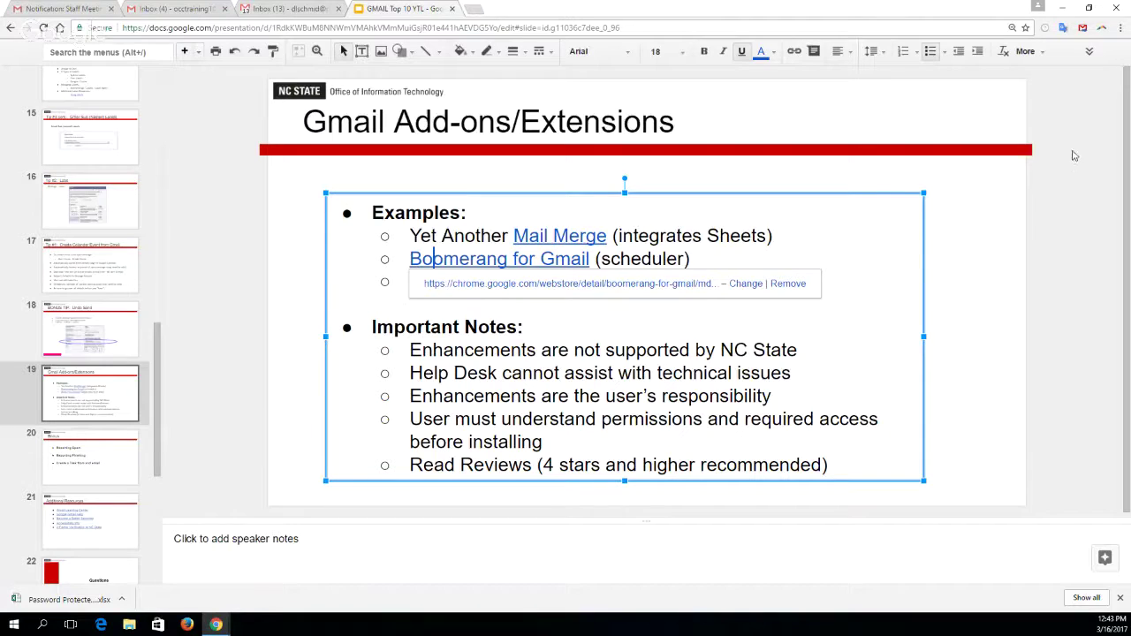
left_click(271, 10)
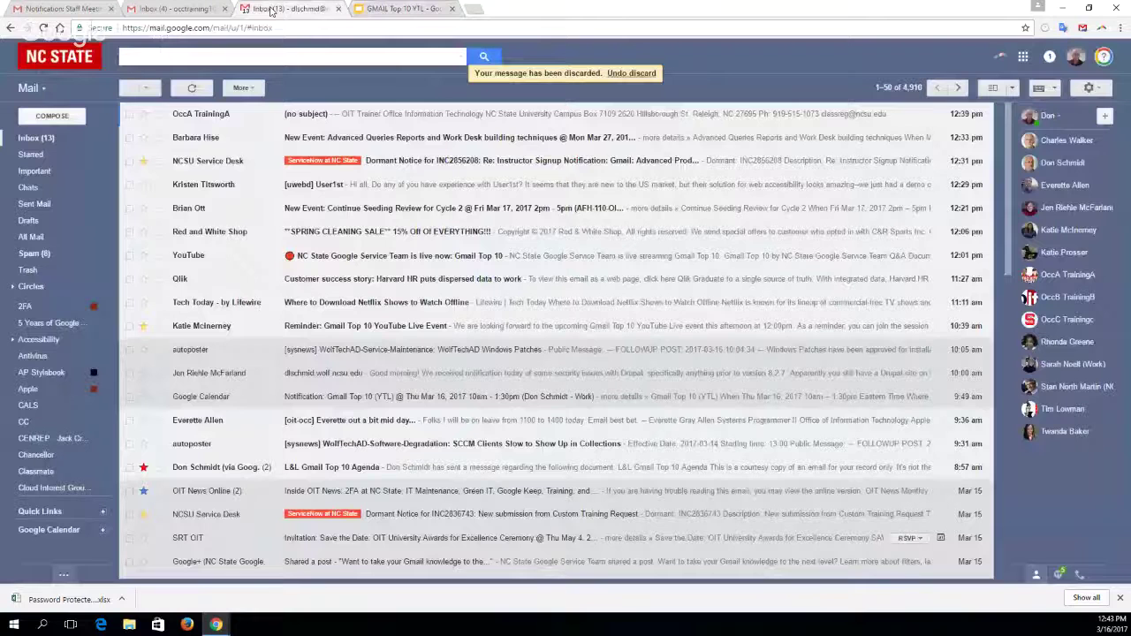
left_click(1000, 58)
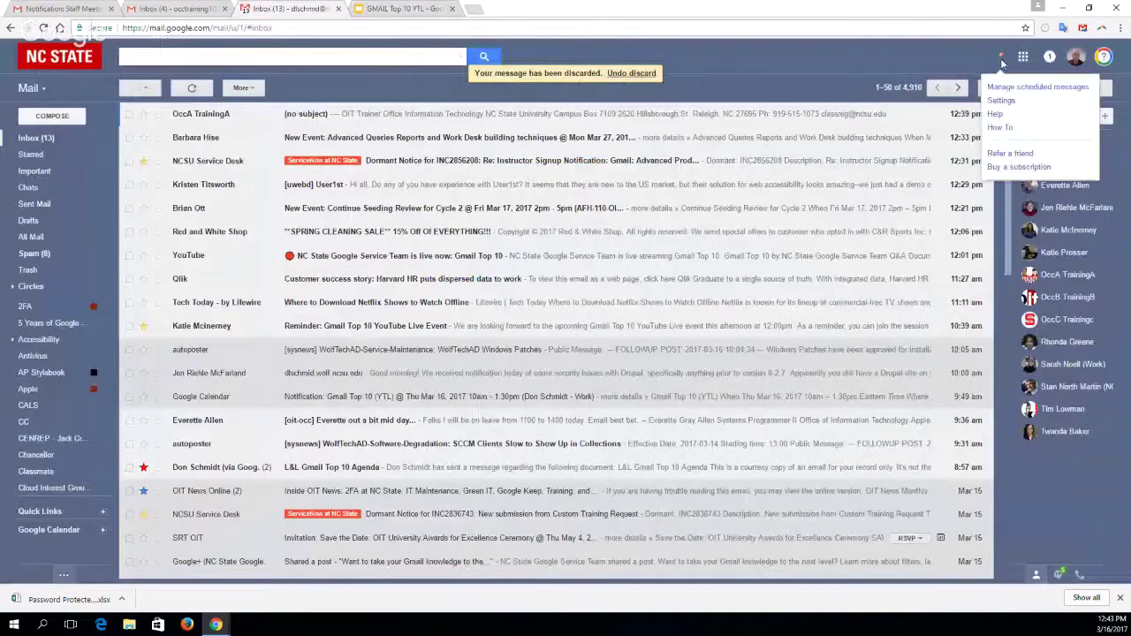
left_click(1008, 90)
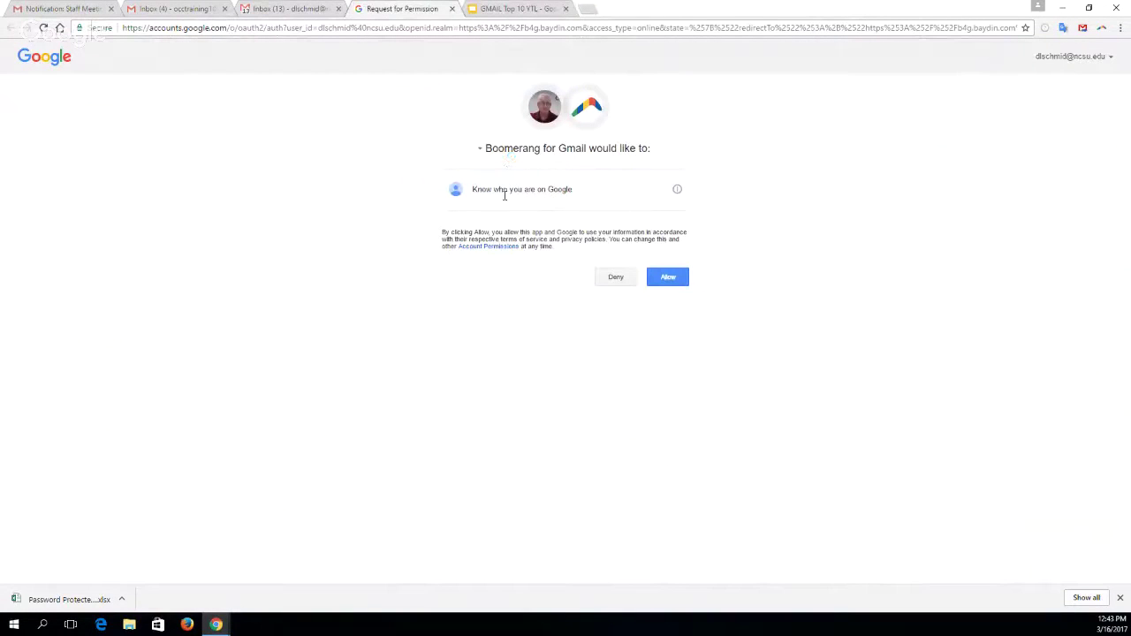
left_click(653, 280)
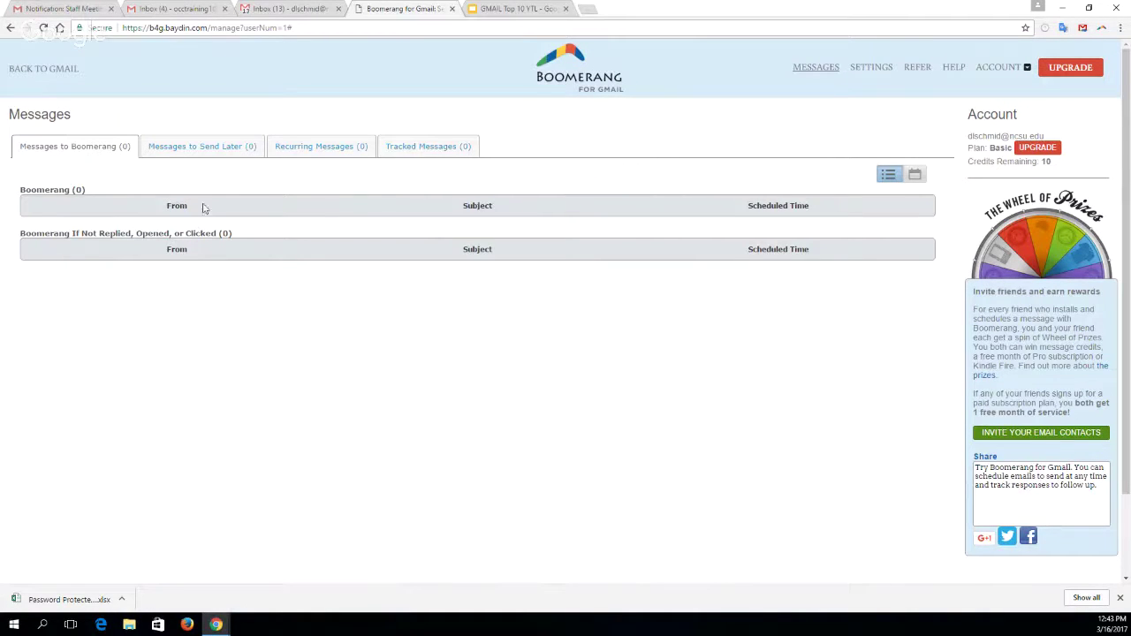
left_click(451, 9)
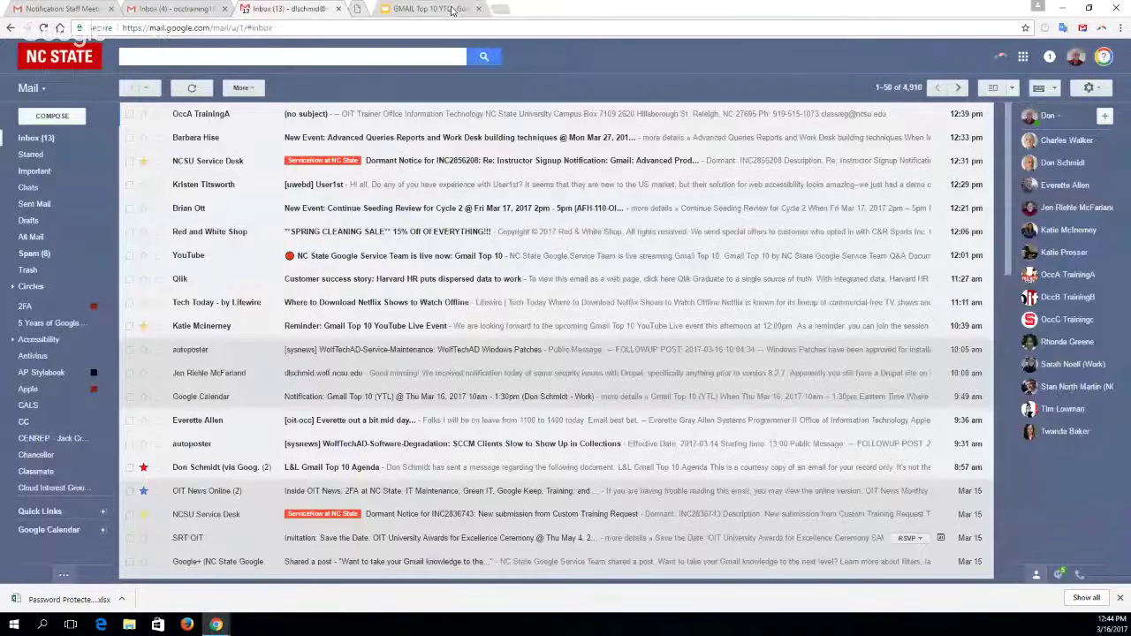
- Show the Gmail Add-ons/Extensions slide in the presentation, and search Google for "ncsu bell tower" in a new tab
left_click(409, 10)
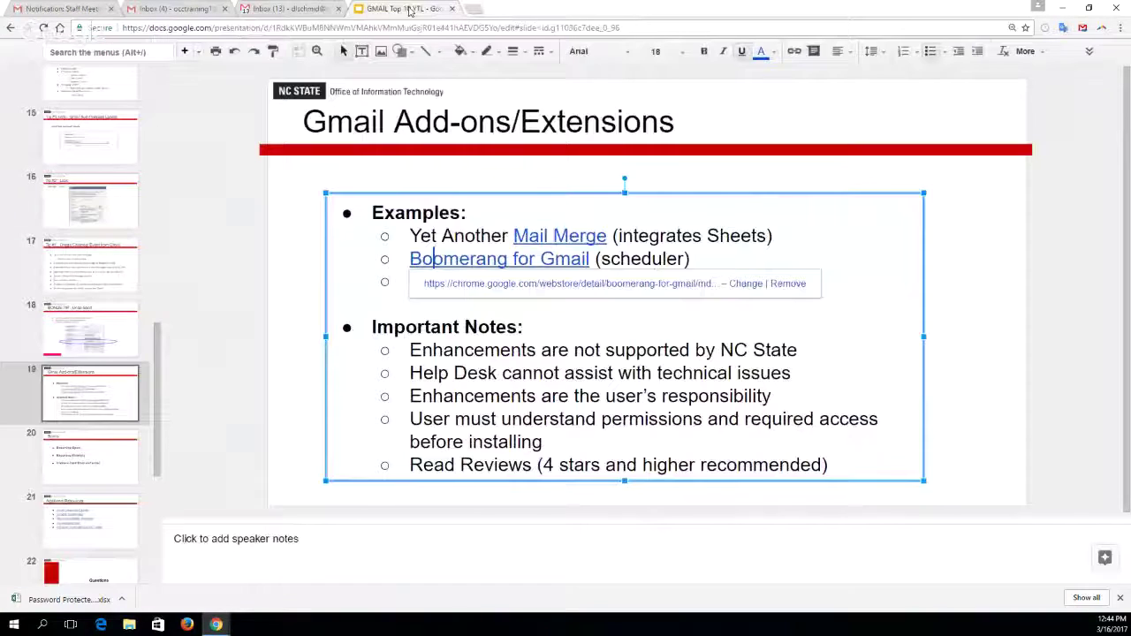
left_click(804, 256)
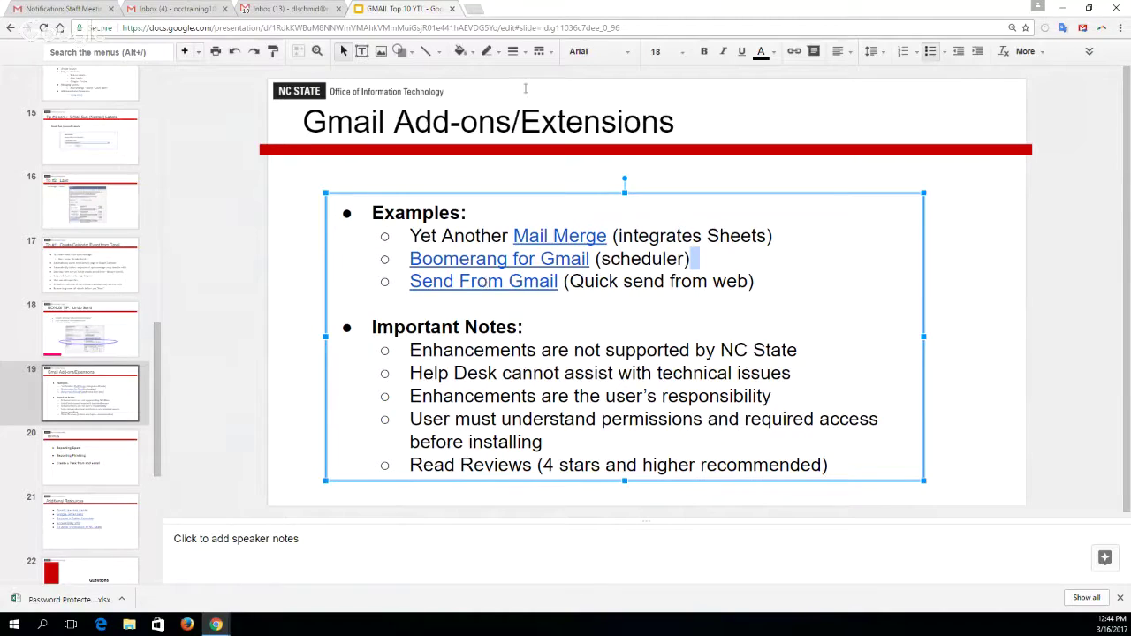
left_click(477, 10)
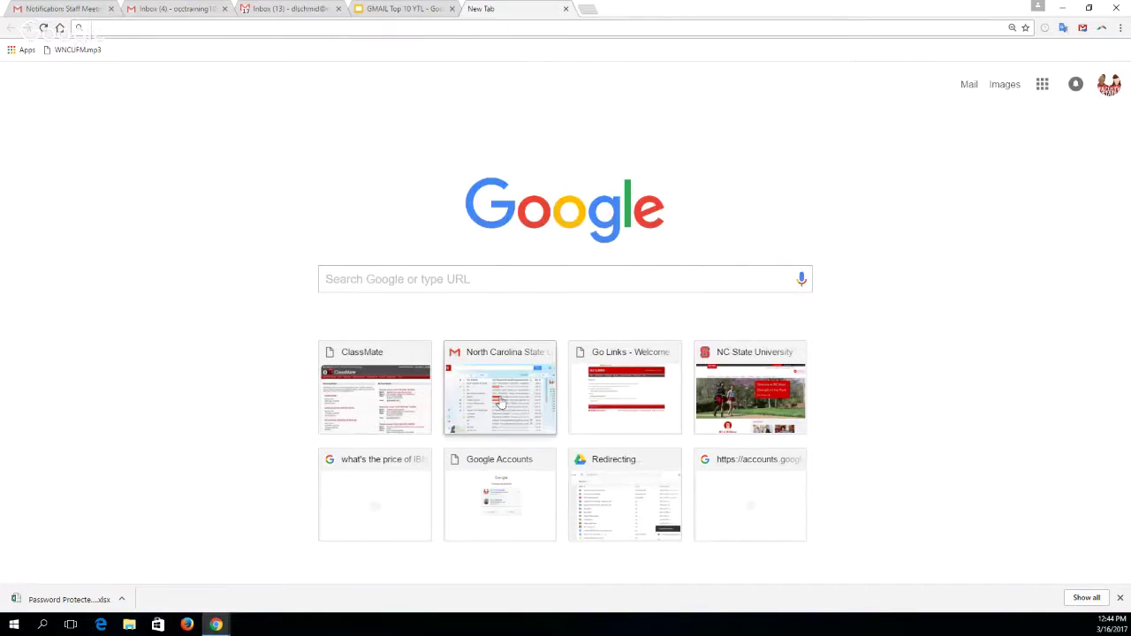
left_click(450, 280)
type("ncsu")
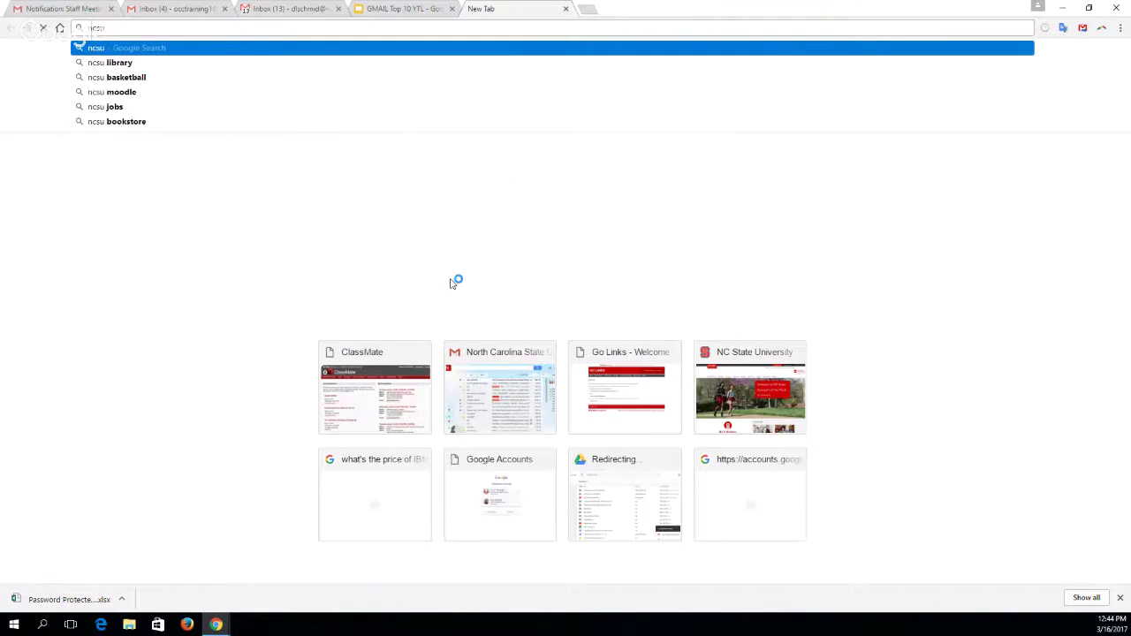
type(" bell to")
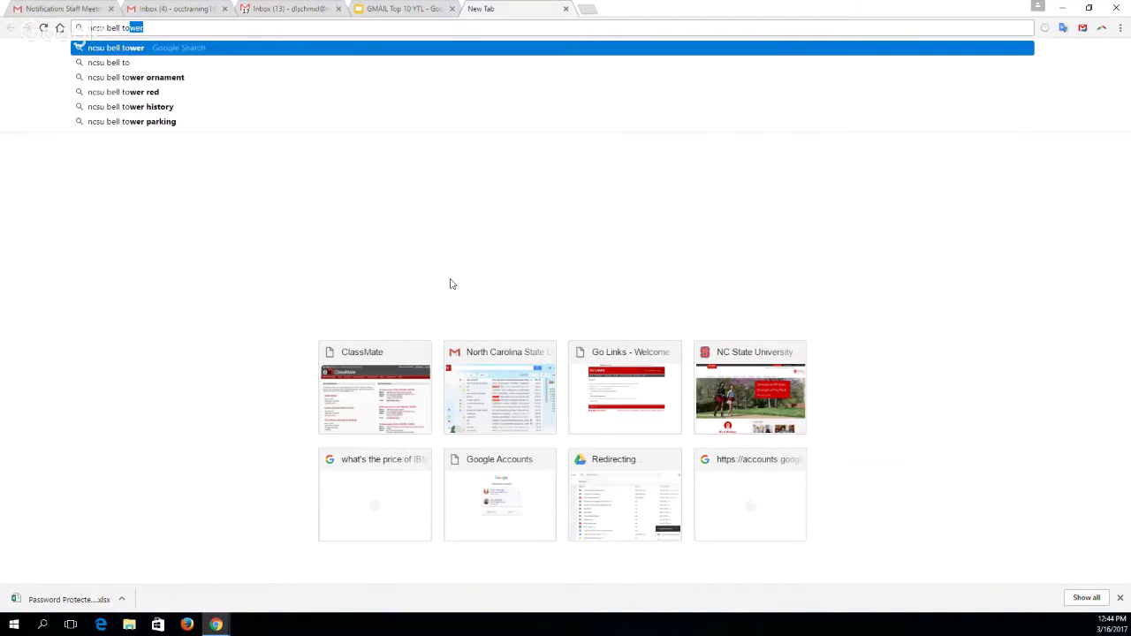
type("wer")
key("Return")
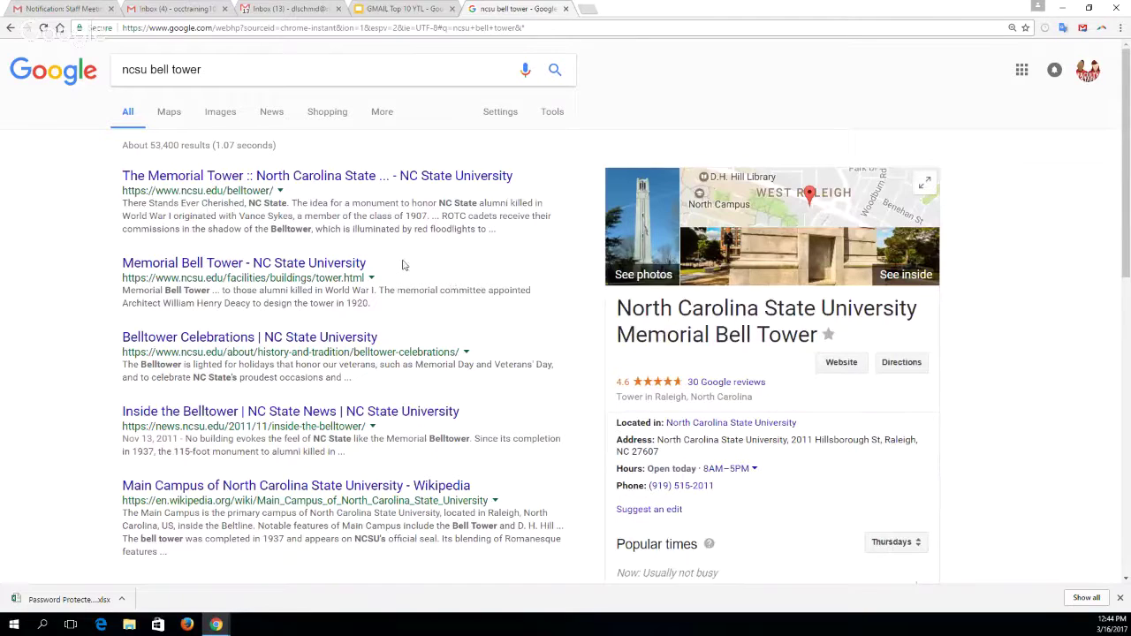
- Start a message from the Send from Gmail extension with the search page's title and link, and add a suggested contact as recipient
left_click(1083, 30)
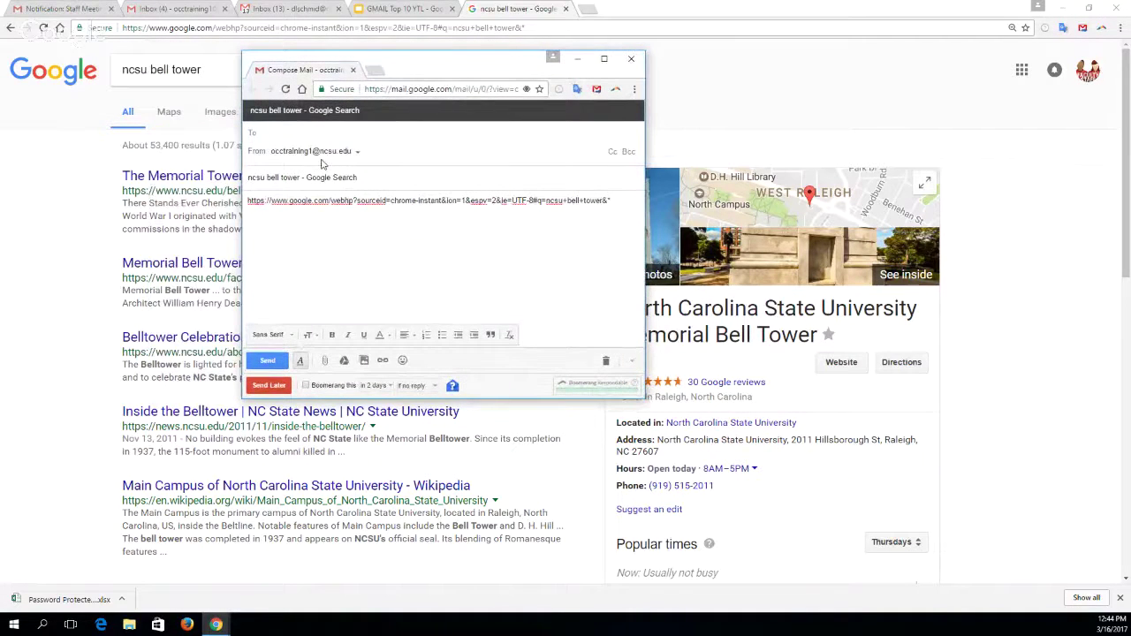
type("kat")
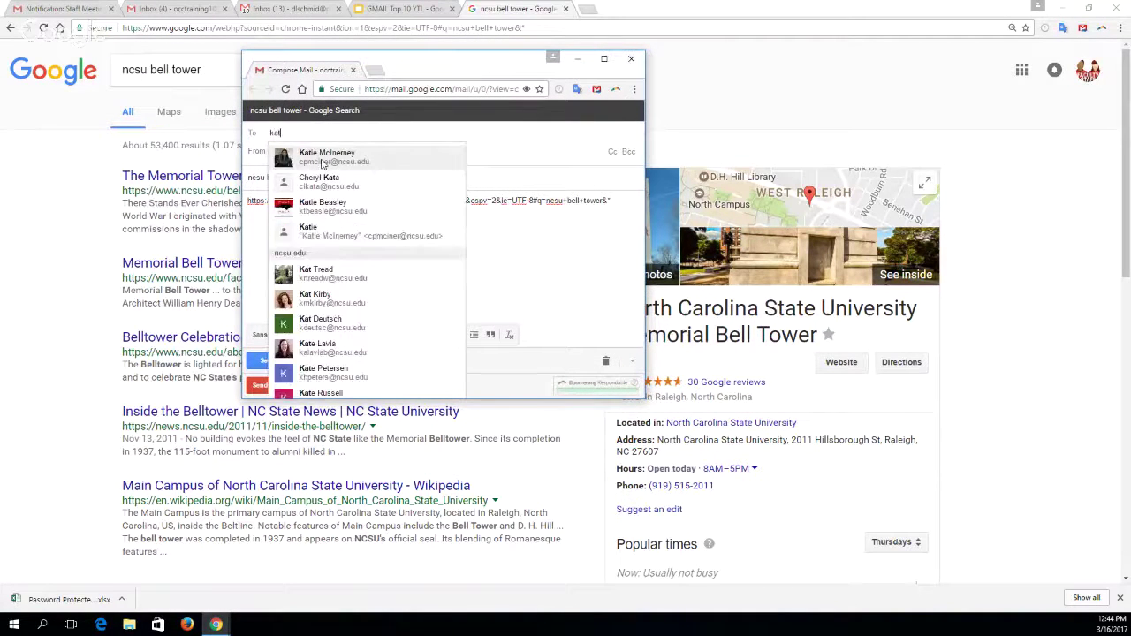
left_click(324, 157)
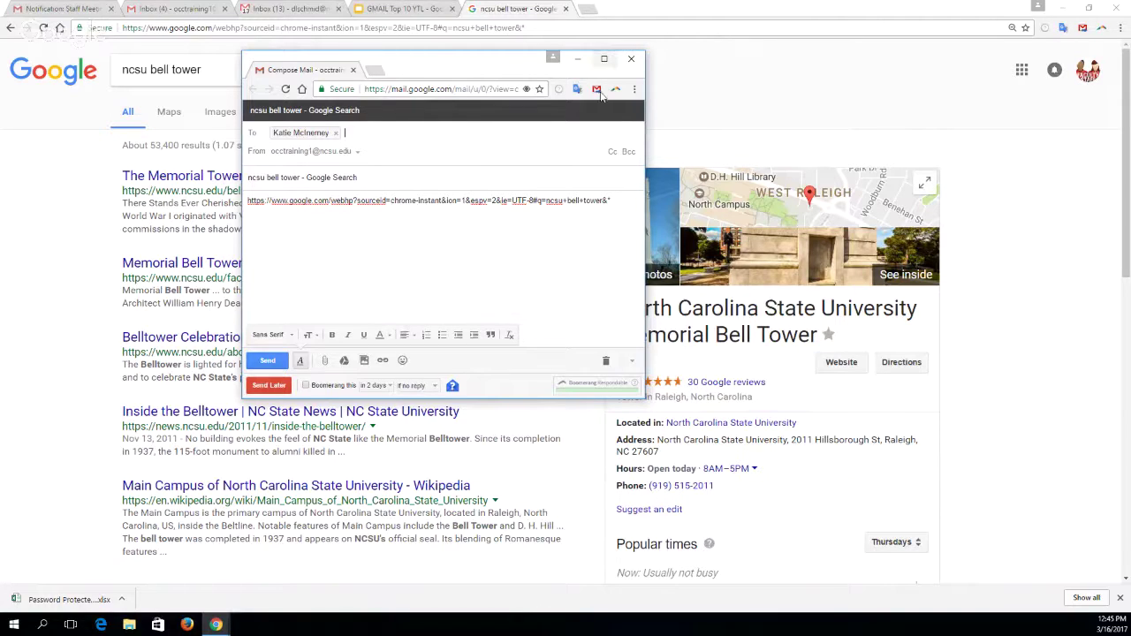
- Discard the message with the search page link, close the search tab, and return to the Gmail Add-ons/Extensions slide
left_click(605, 361)
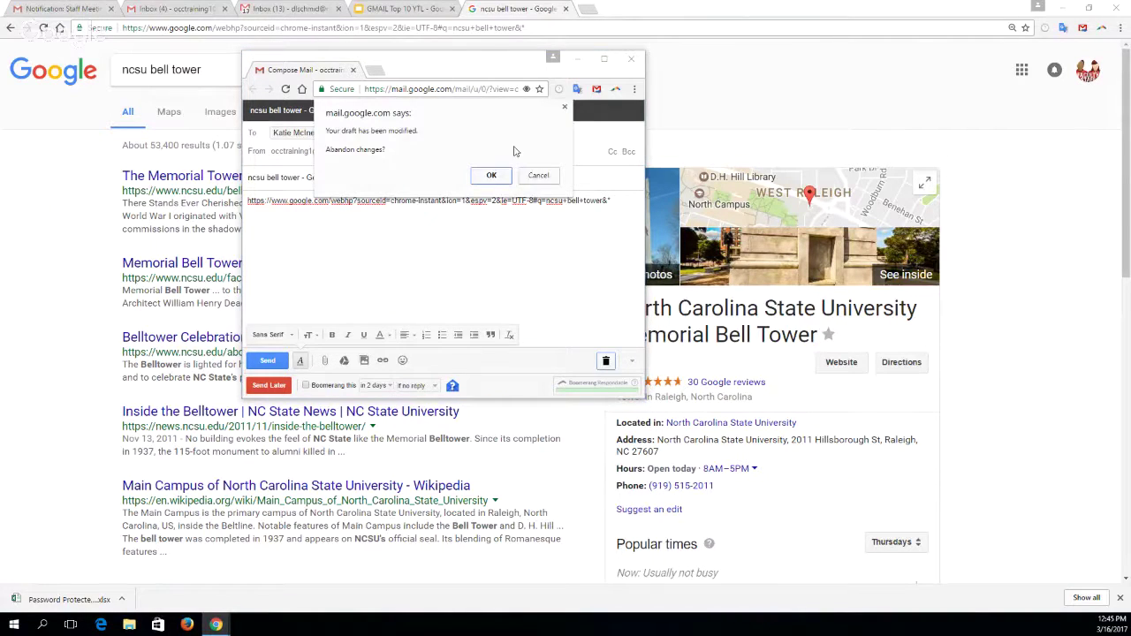
left_click(492, 175)
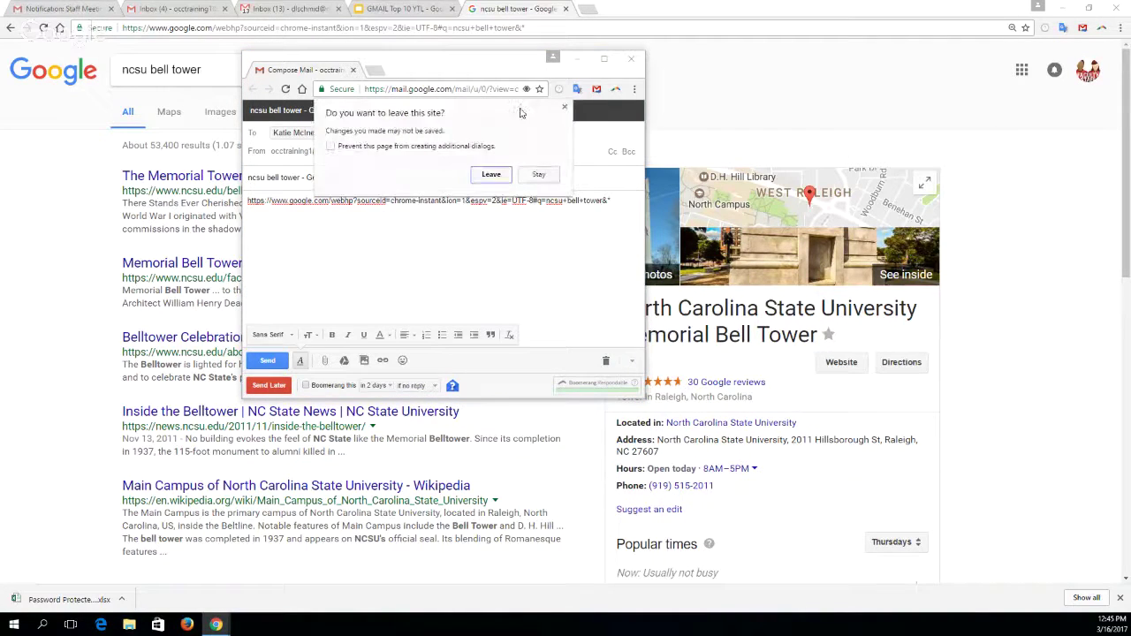
left_click(489, 175)
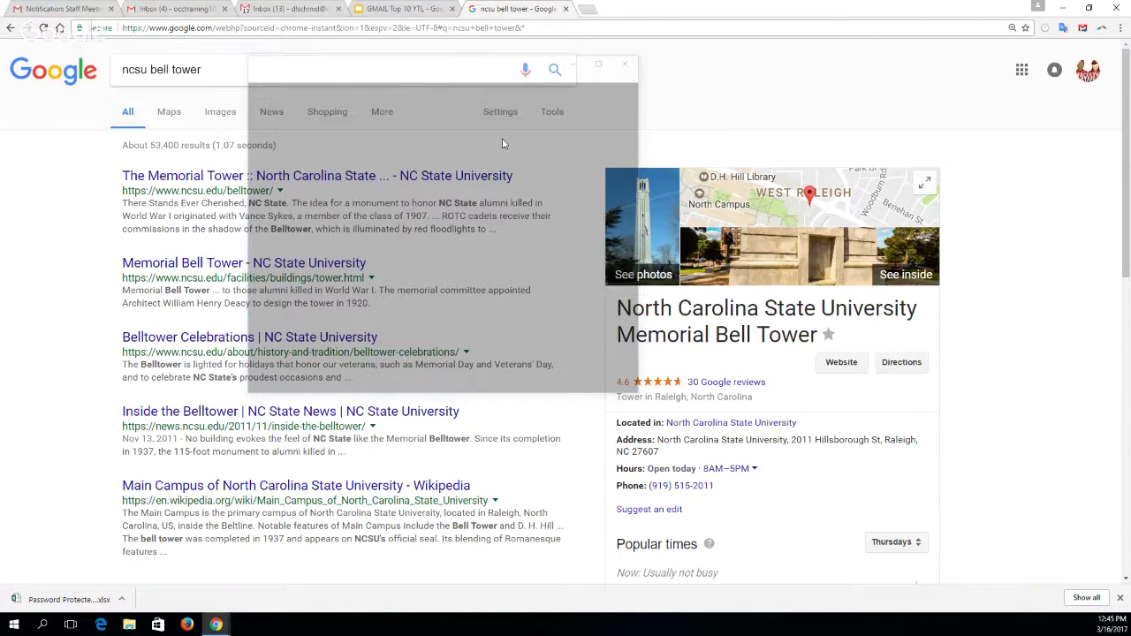
left_click(403, 9)
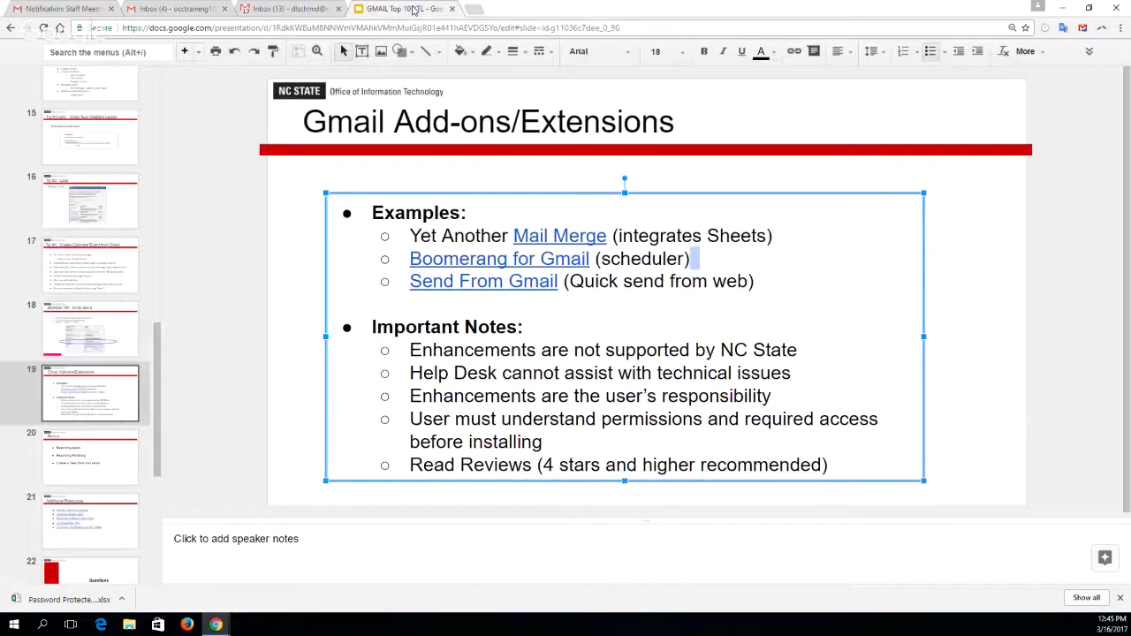